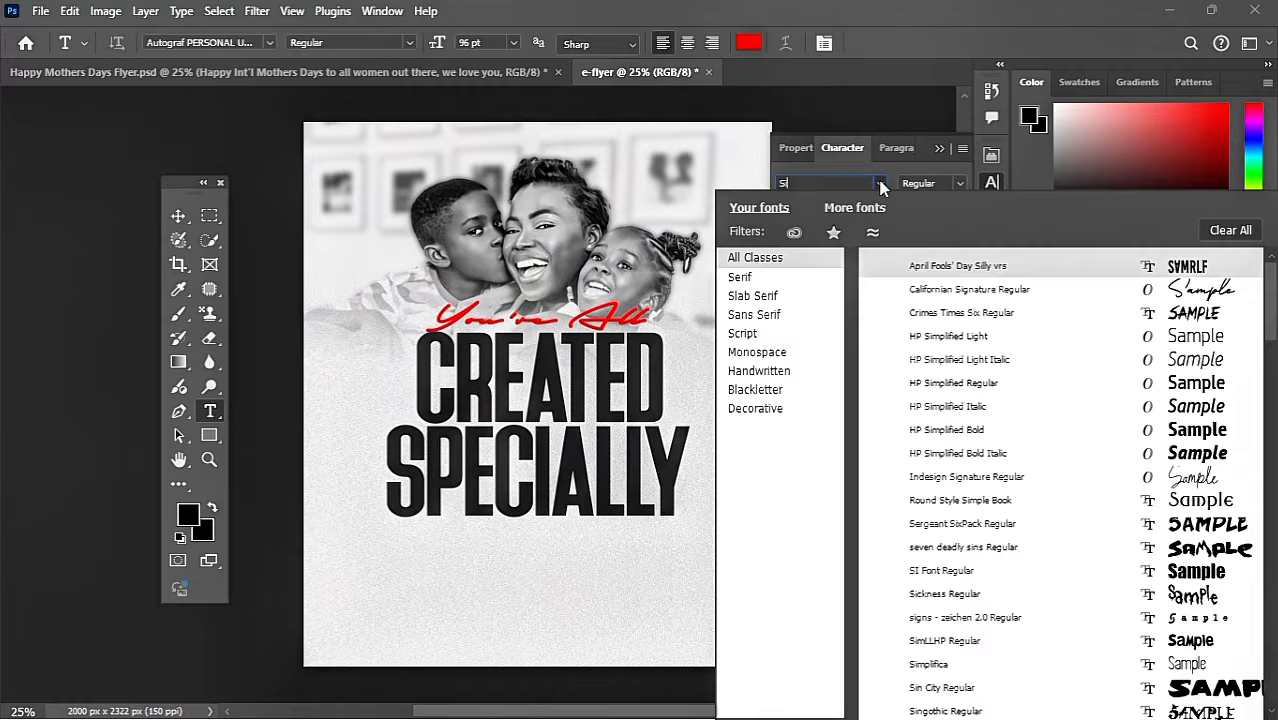
type("s Day to ALL")
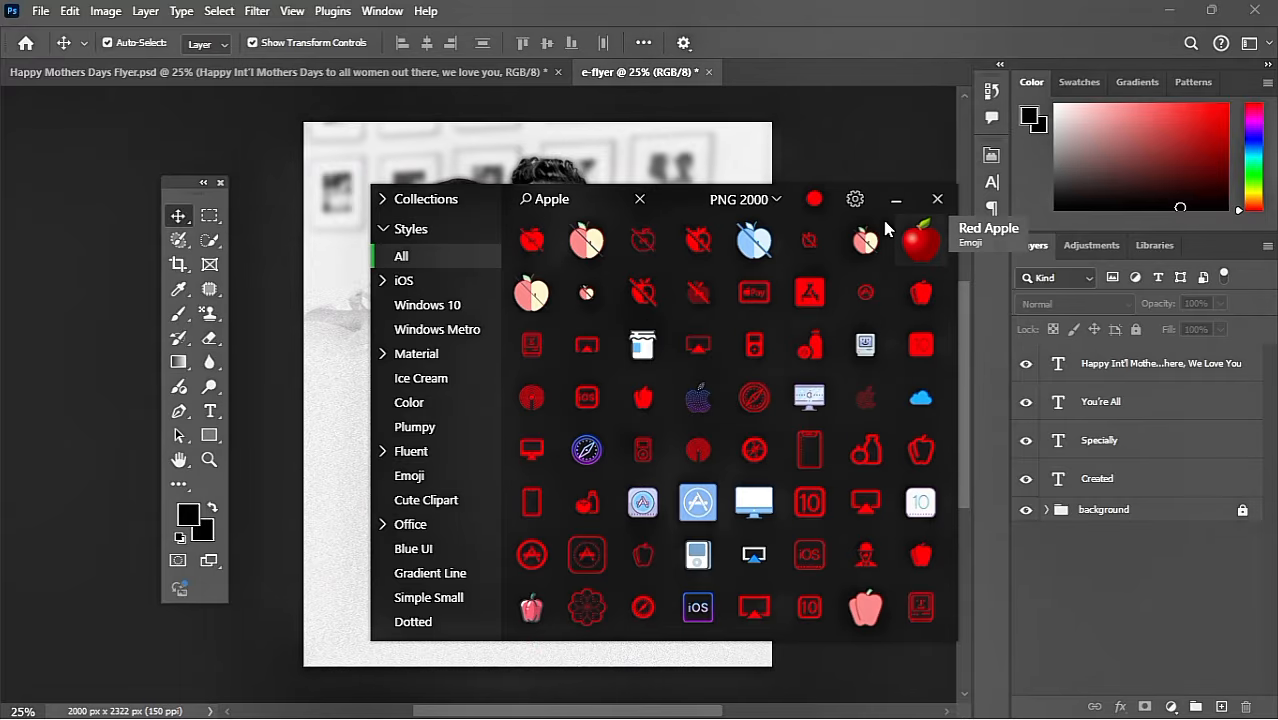
left_click_drag(919, 236, 363, 590)
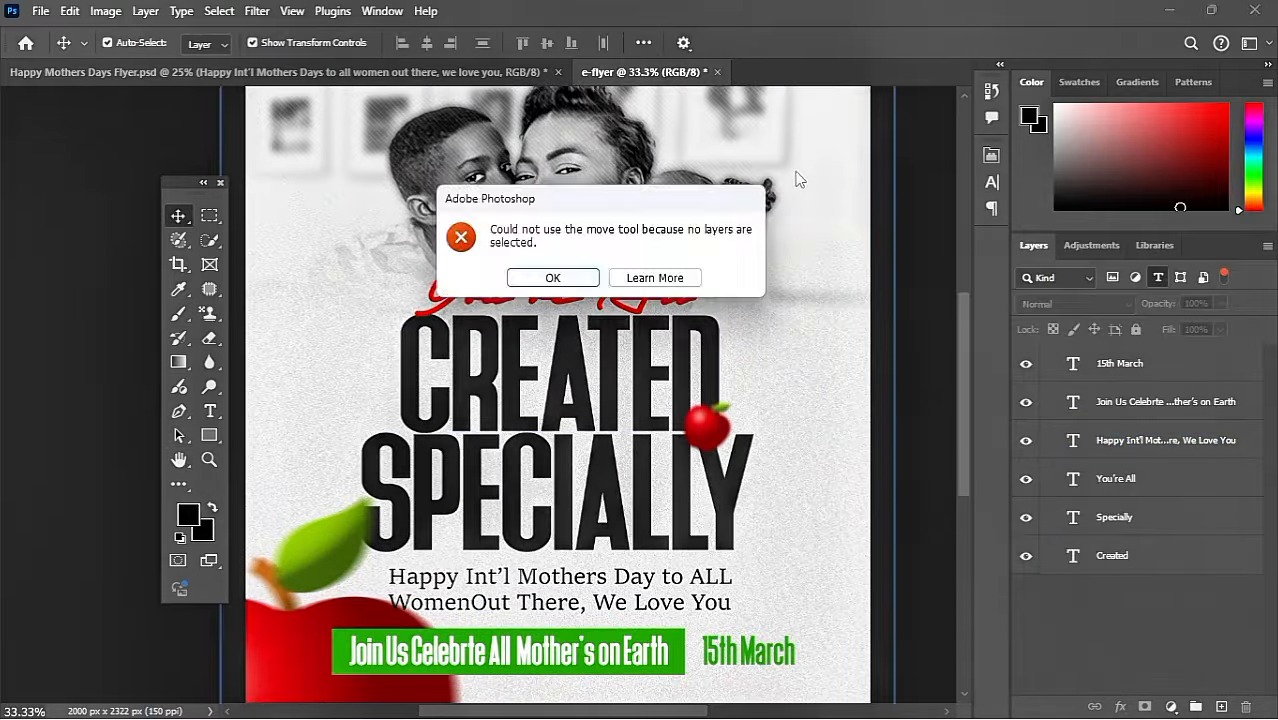
left_click(1090, 426)
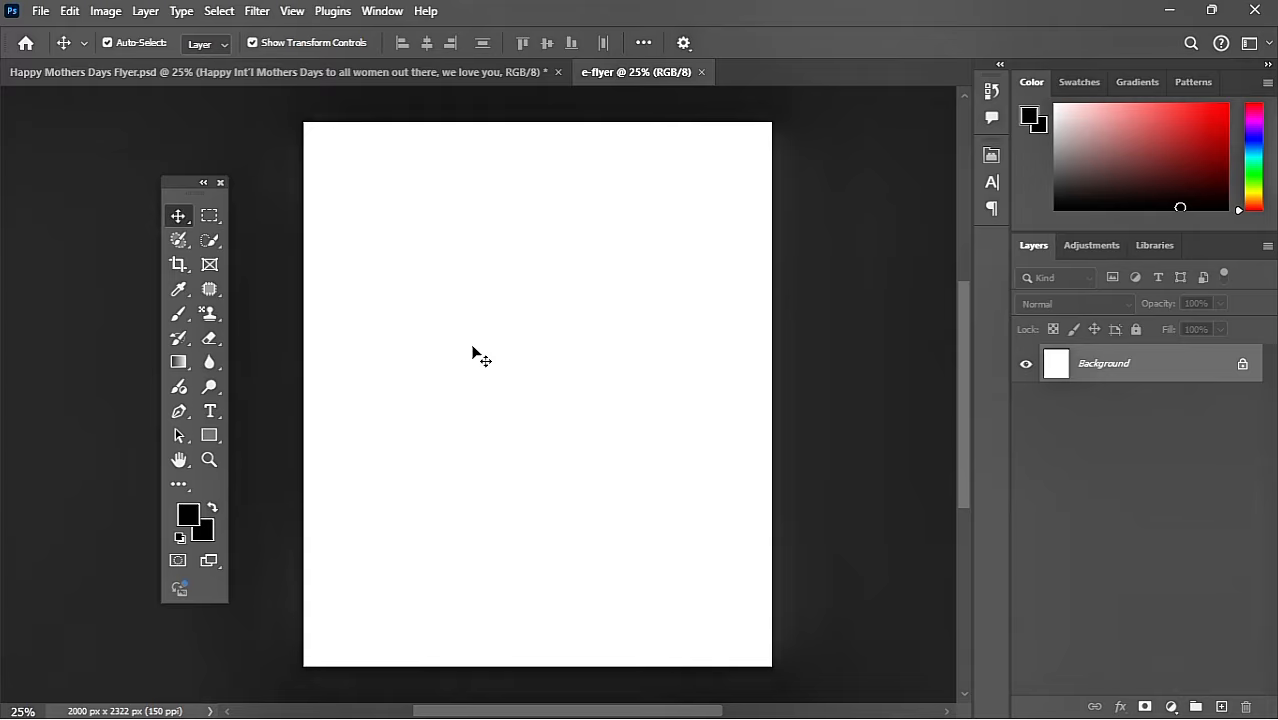
Unlock the Background layer and add a Solid Color fill layer in #f2f2f2 above it.
left_click(1243, 366)
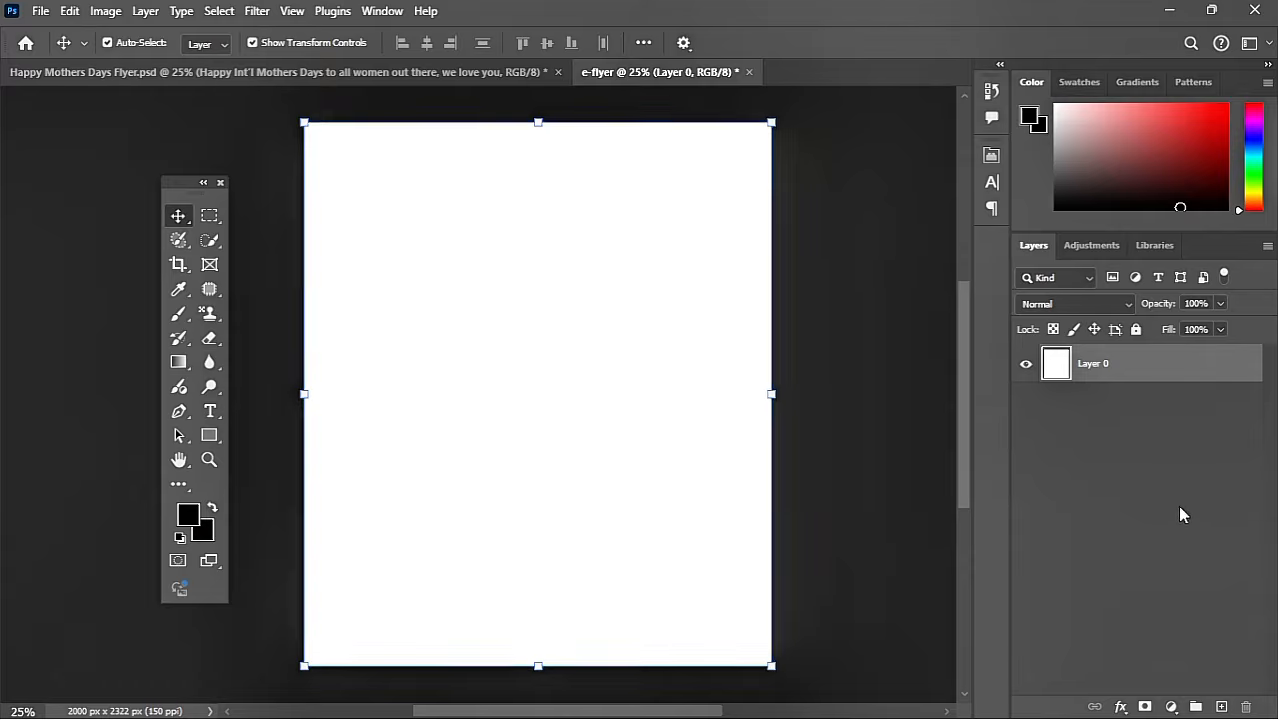
left_click(1171, 707)
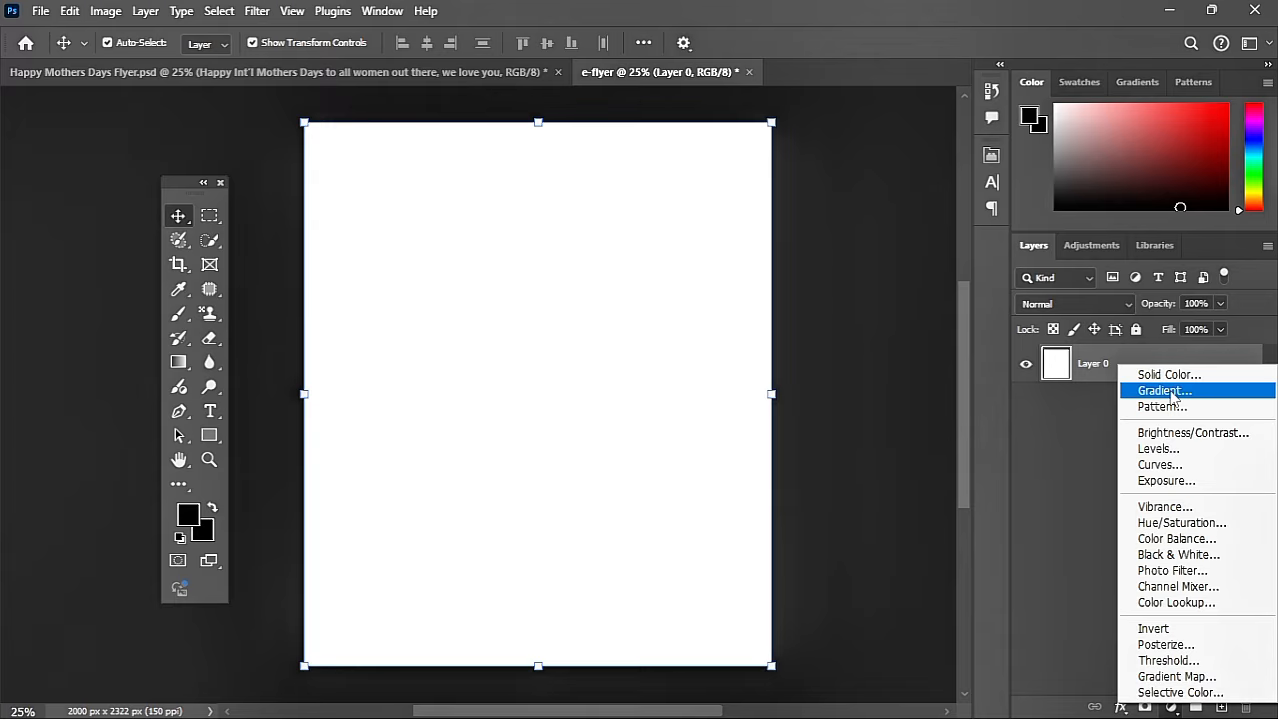
left_click(1163, 376)
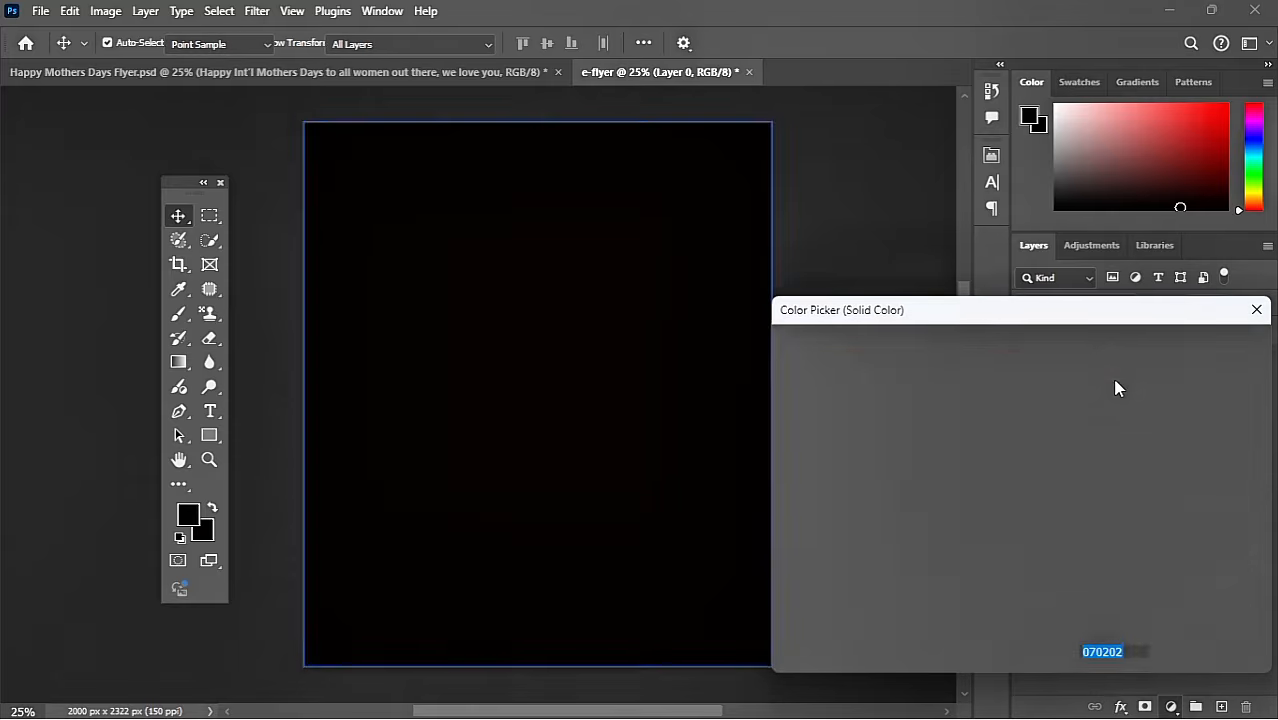
left_click_drag(890, 448, 723, 366)
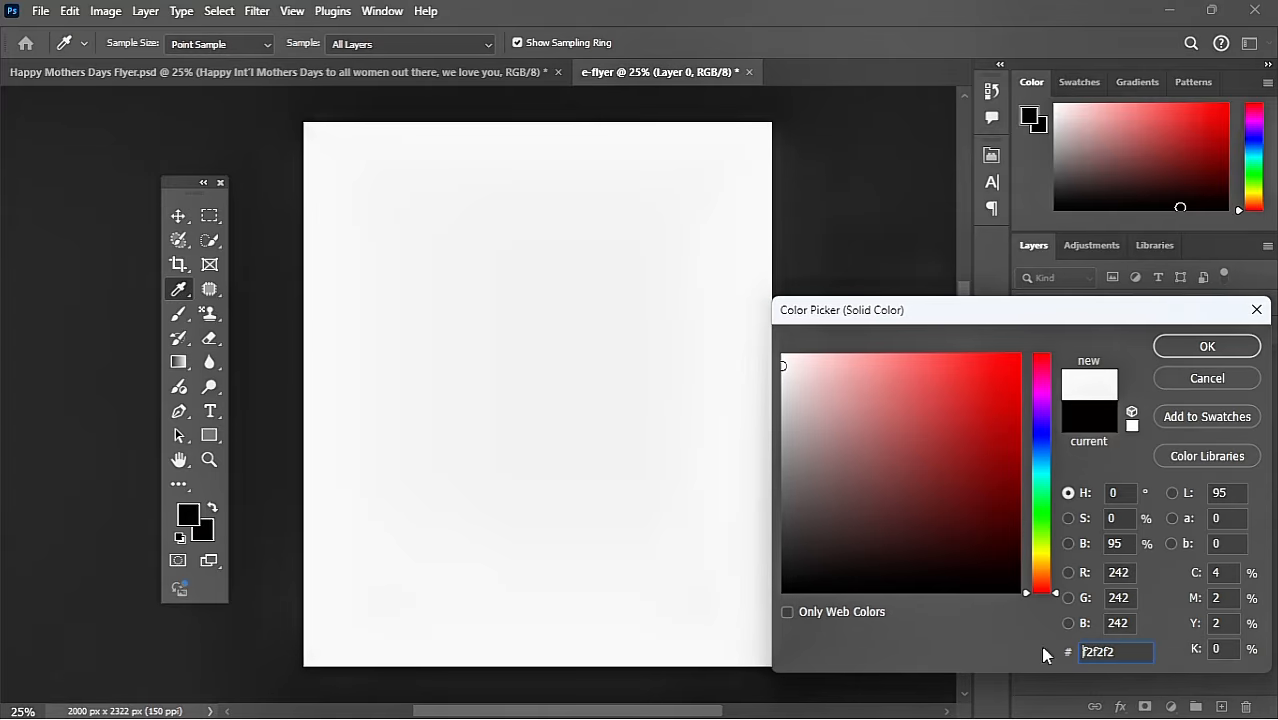
left_click(1216, 352)
key("v")
Delete Layer 0 and remove the layer mask from the color fill layer.
left_click(1130, 415)
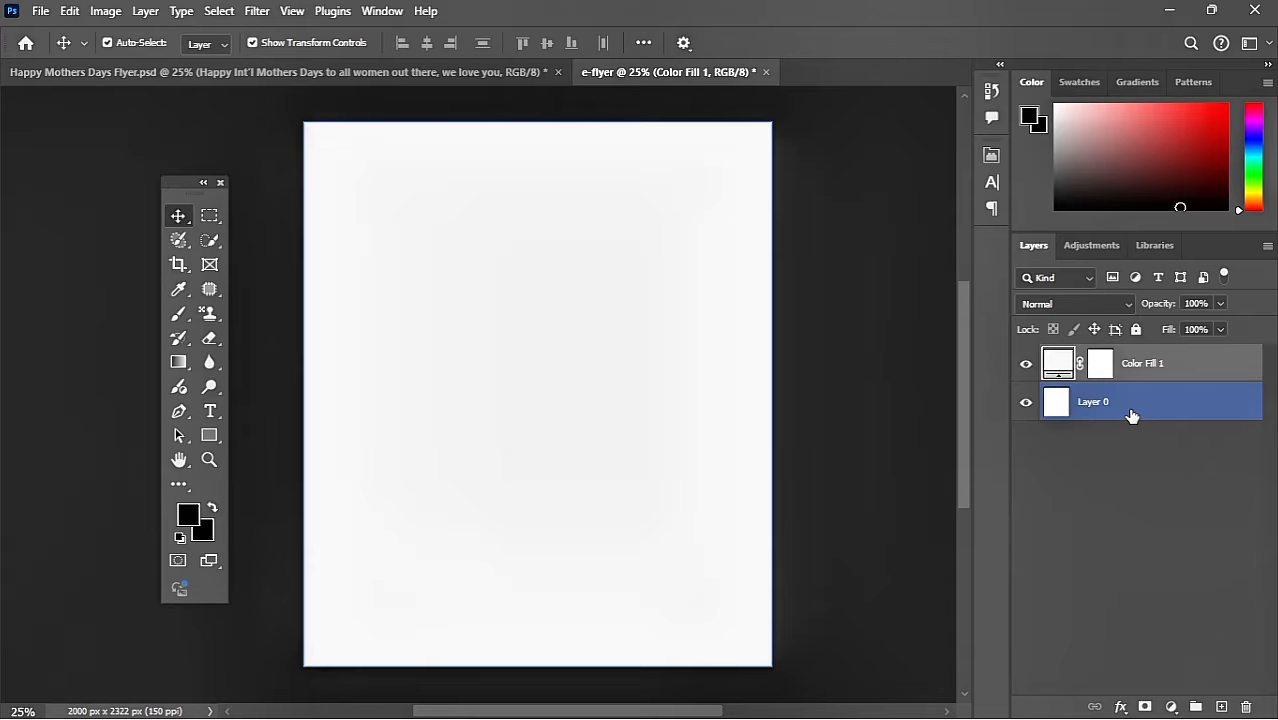
key("Delete")
left_click(1100, 362)
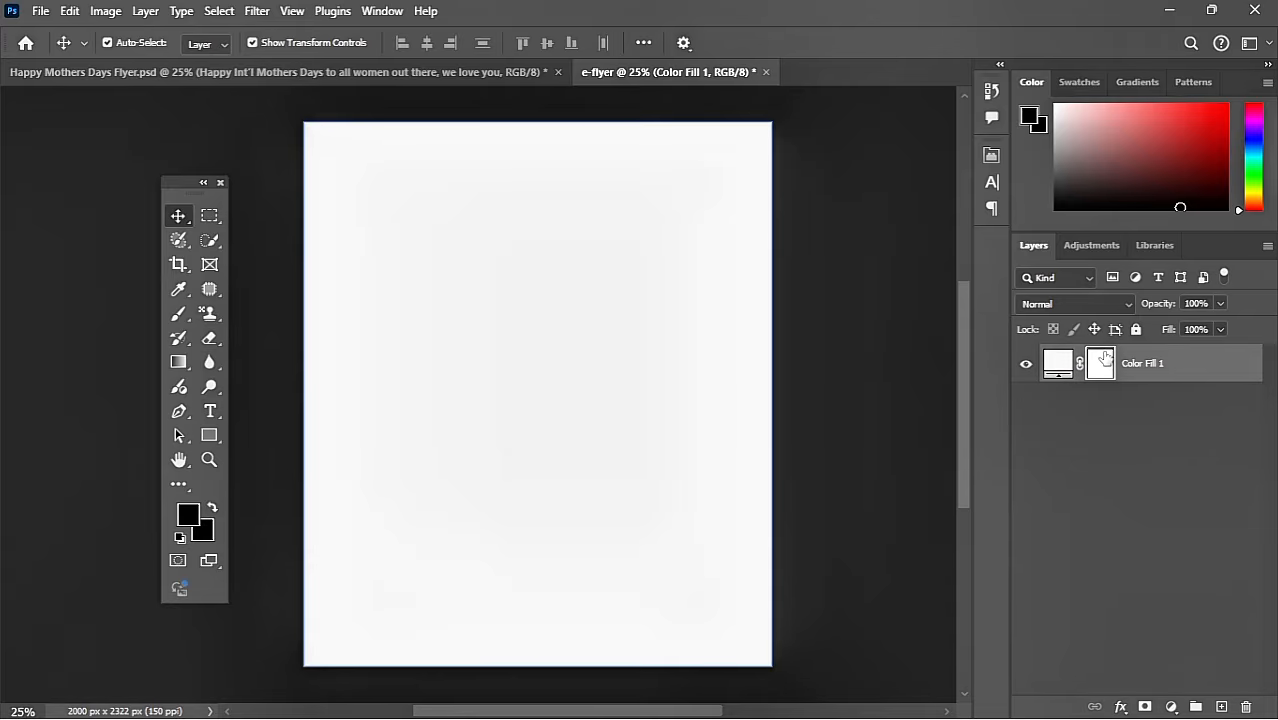
right_click(1121, 431)
left_click(1124, 448)
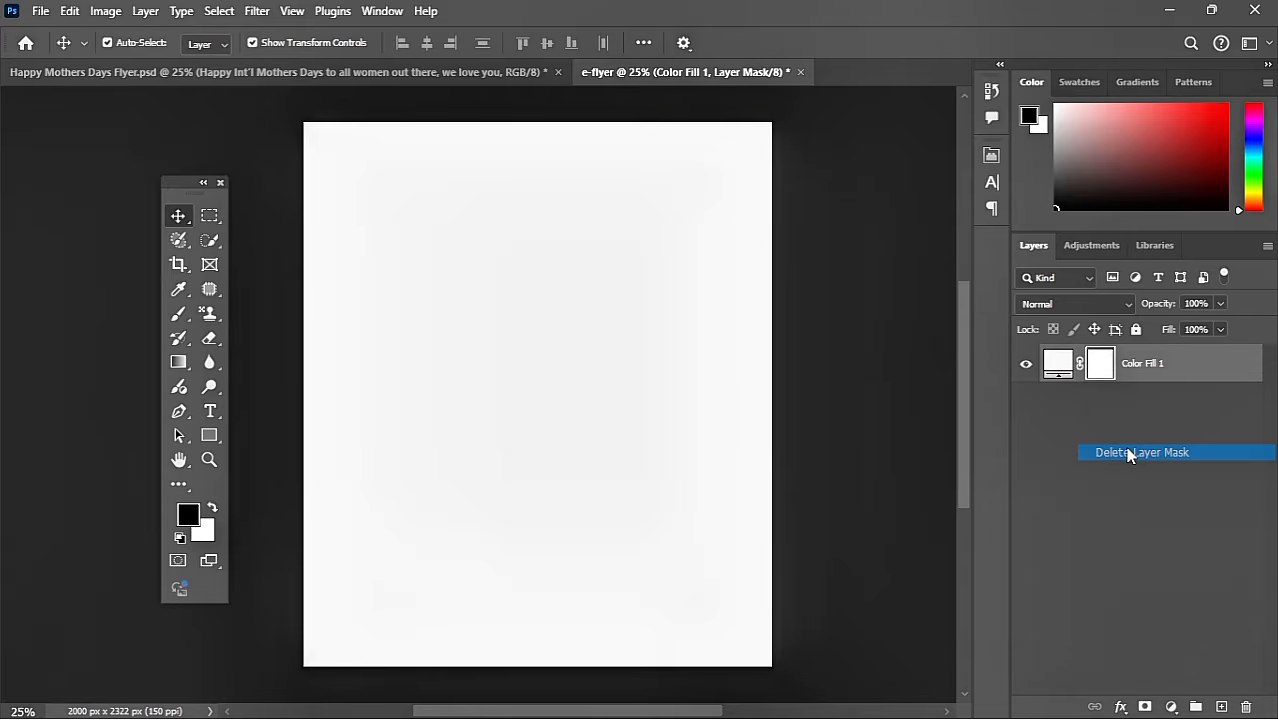
Rename the color fill layer to "background".
double_click(1106, 364)
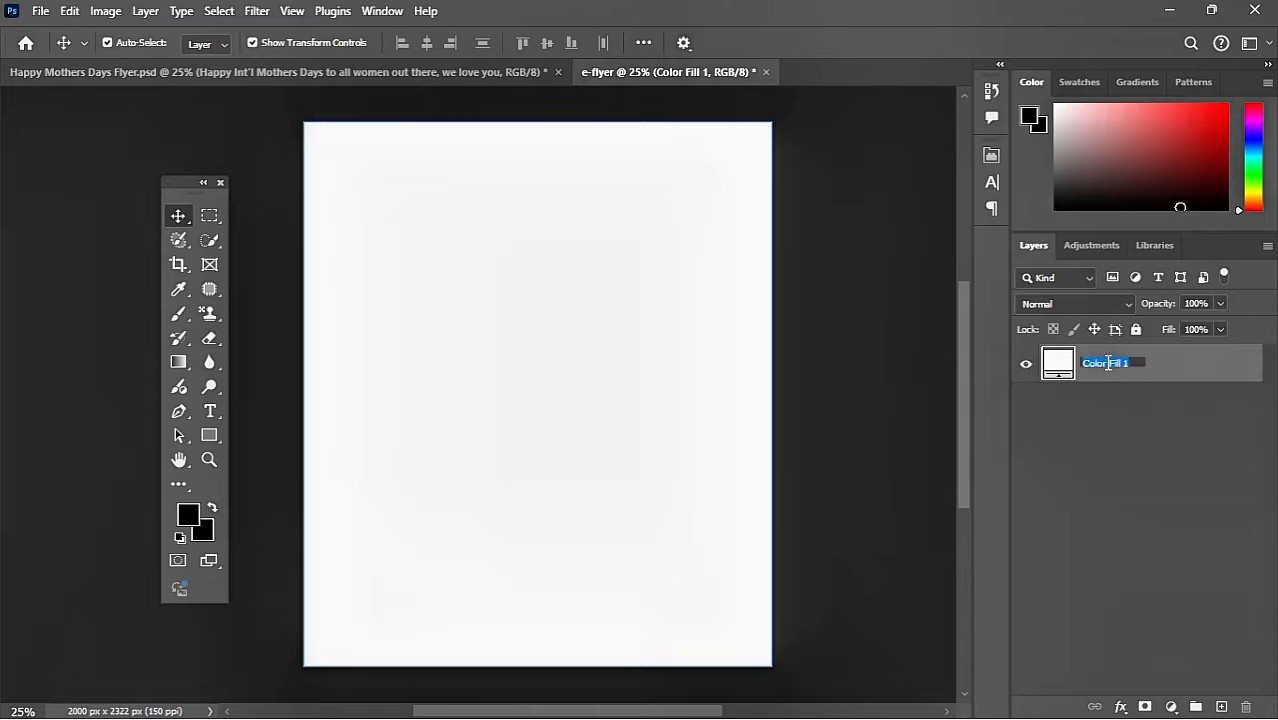
type("background")
key("Return")
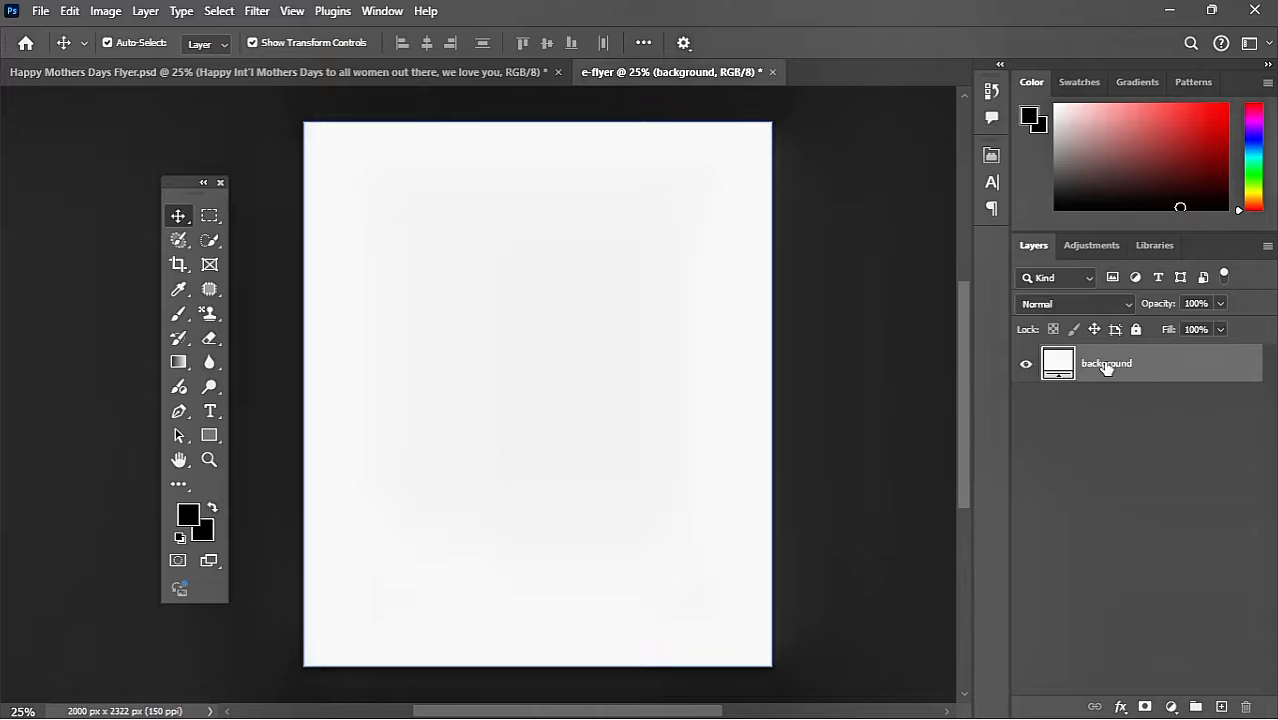
Duplicate the background layer and name the copy "Noise".
key("ctrl+j")
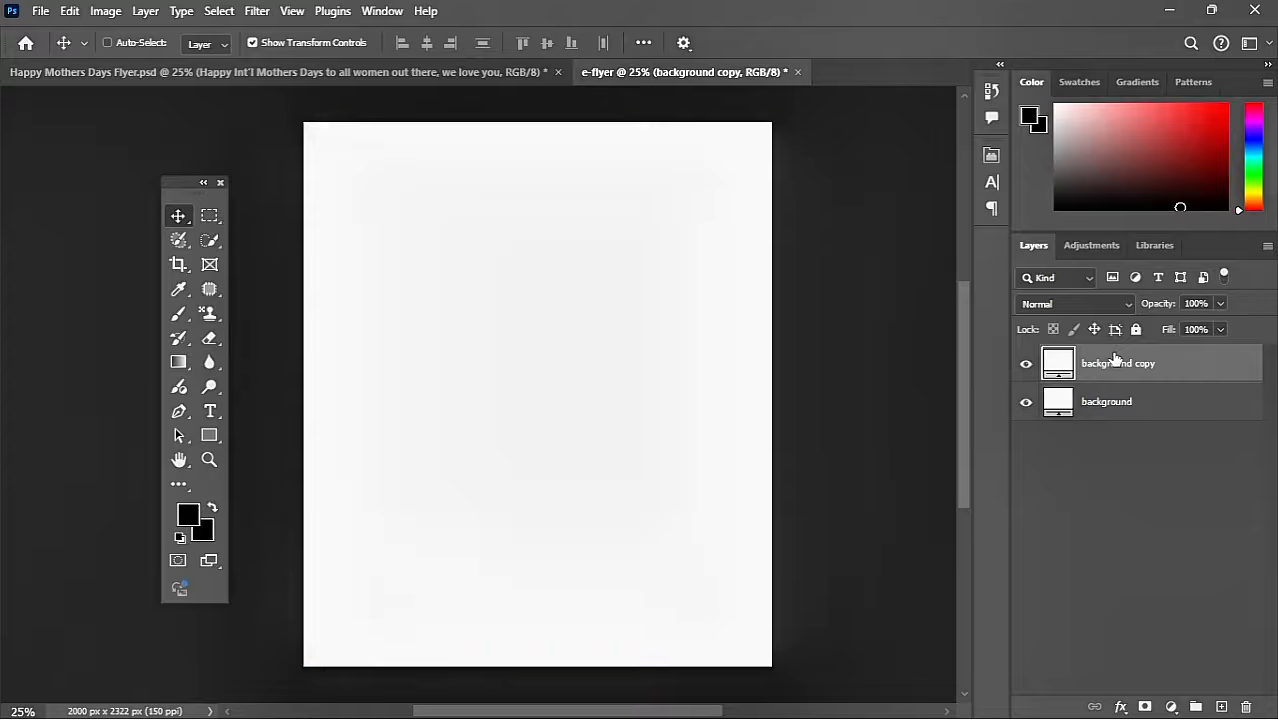
double_click(1097, 365)
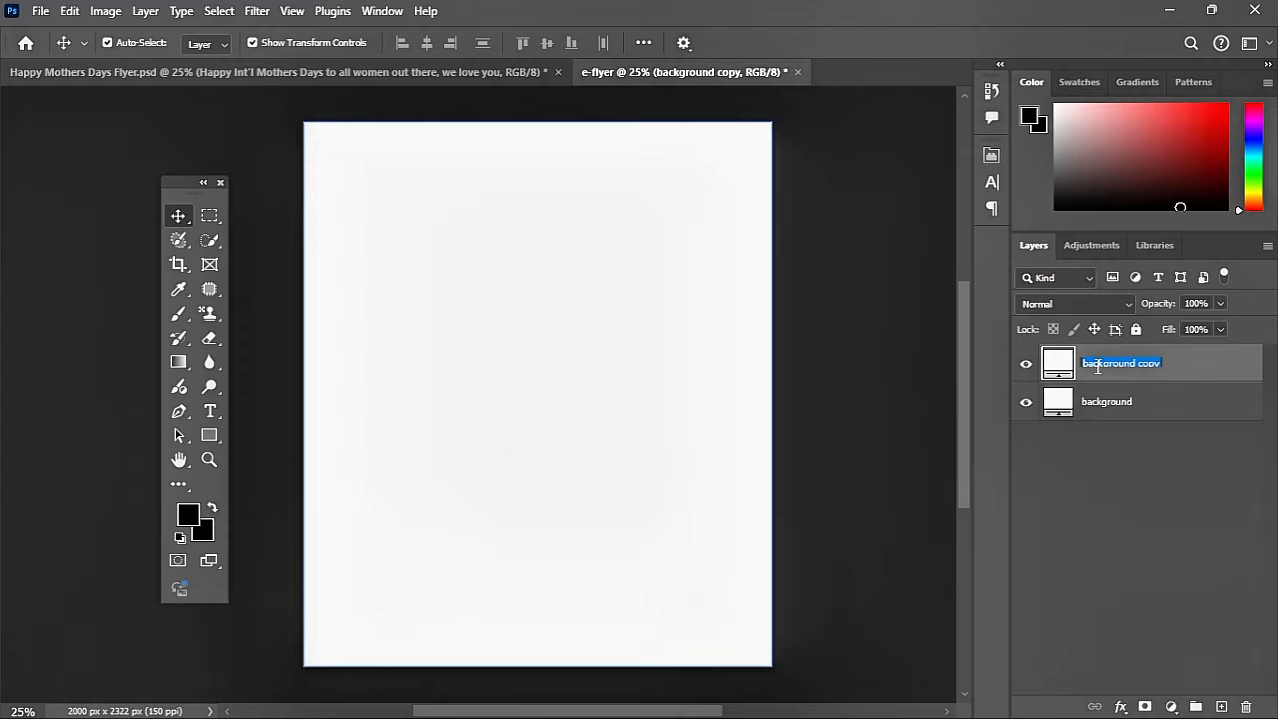
type("No")
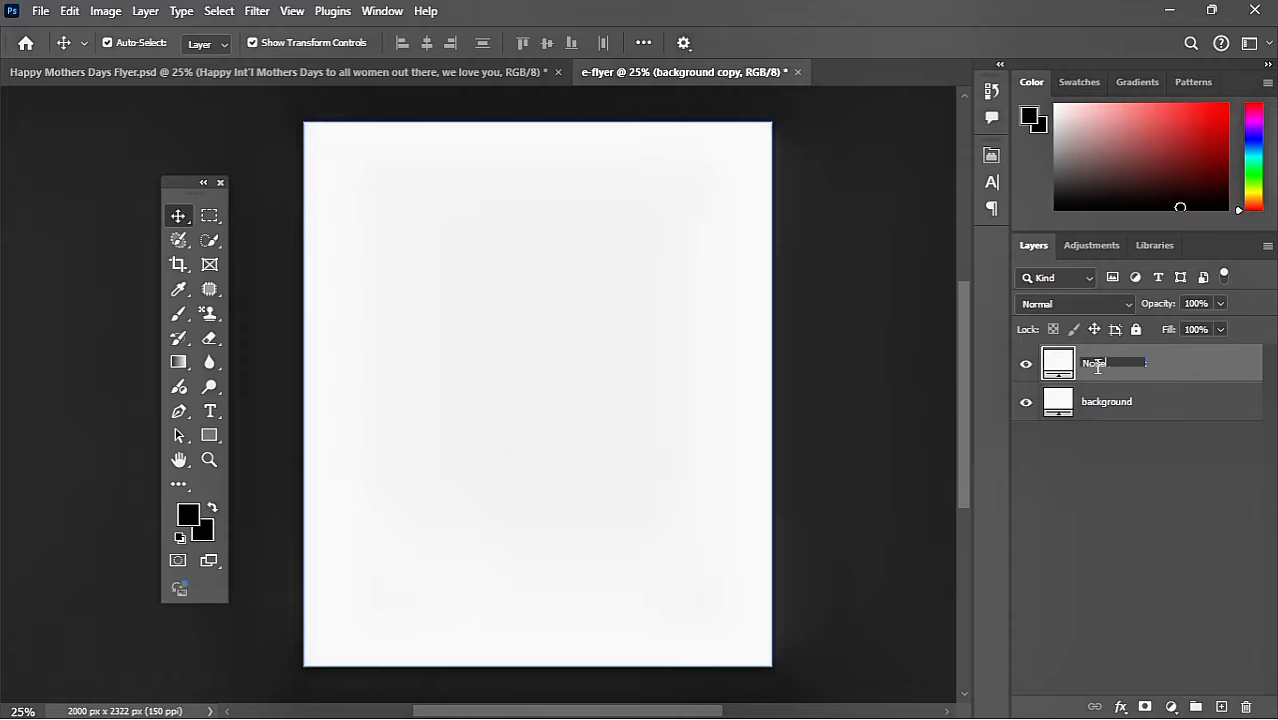
type("ise")
key("Return")
Rasterize the Noise layer and apply the Add Noise filter at 34.57% with Uniform distribution.
right_click(1094, 365)
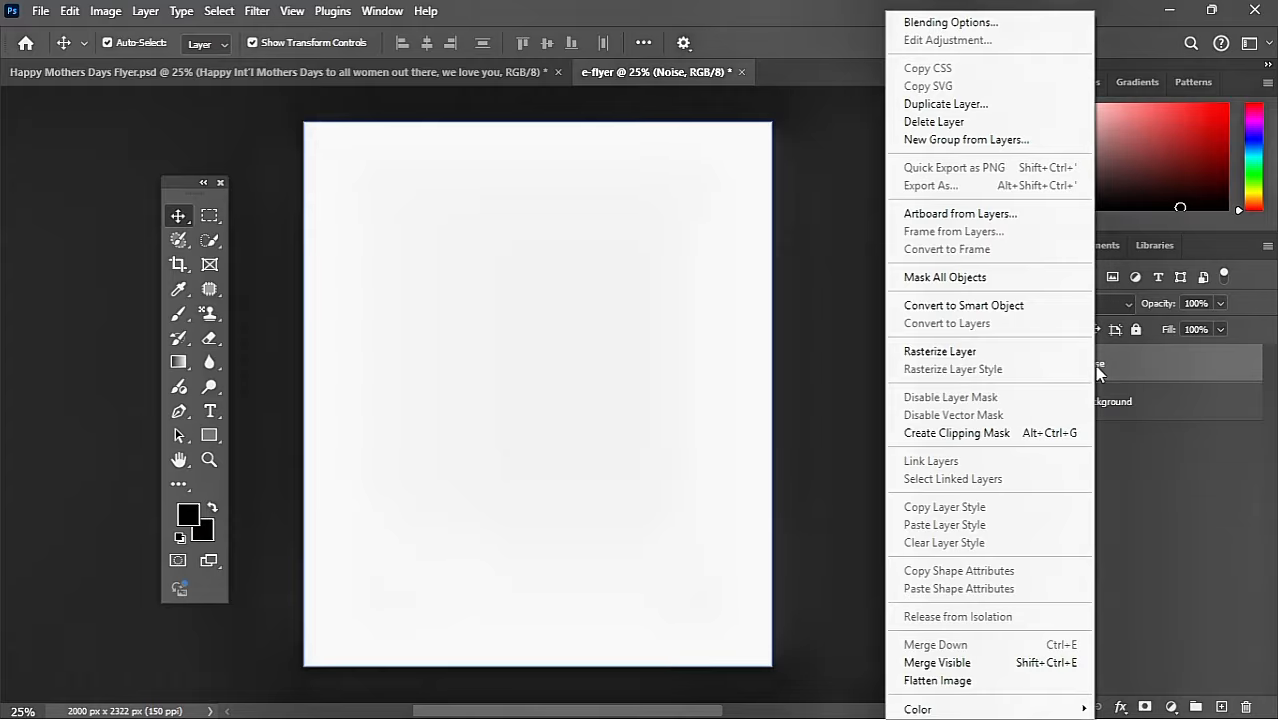
left_click(990, 355)
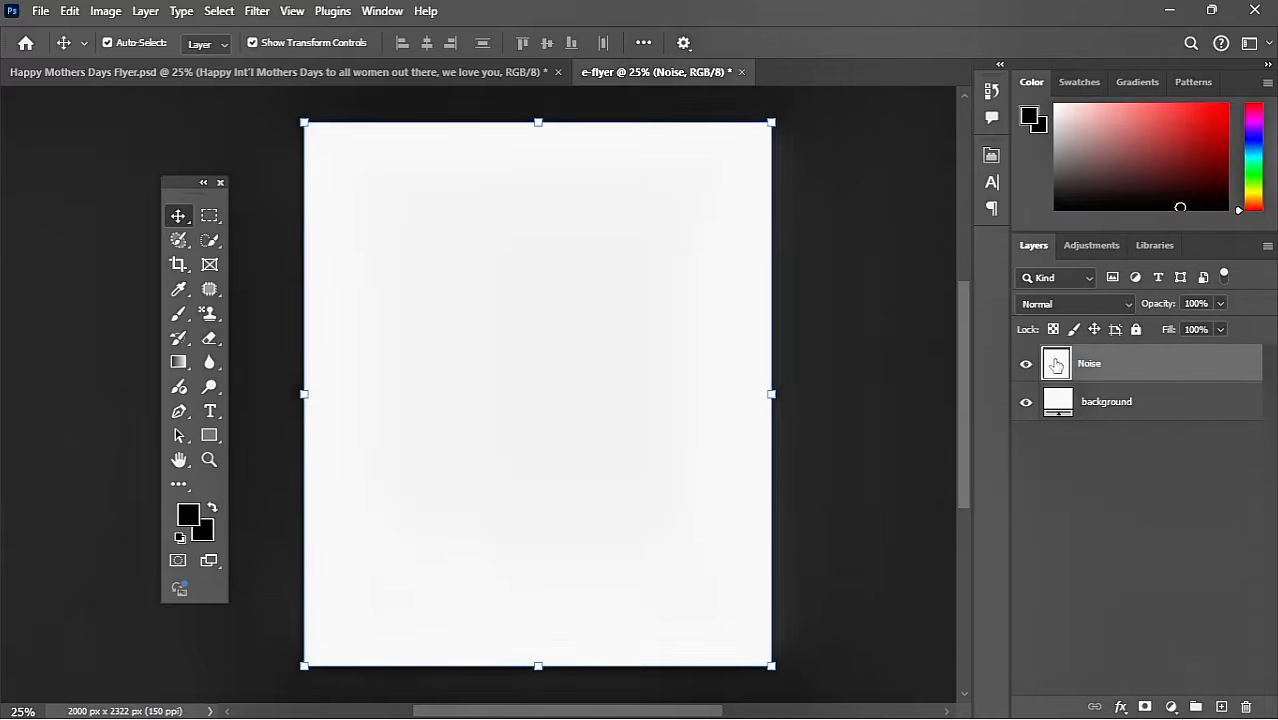
left_click(257, 11)
mouse_move(297, 323)
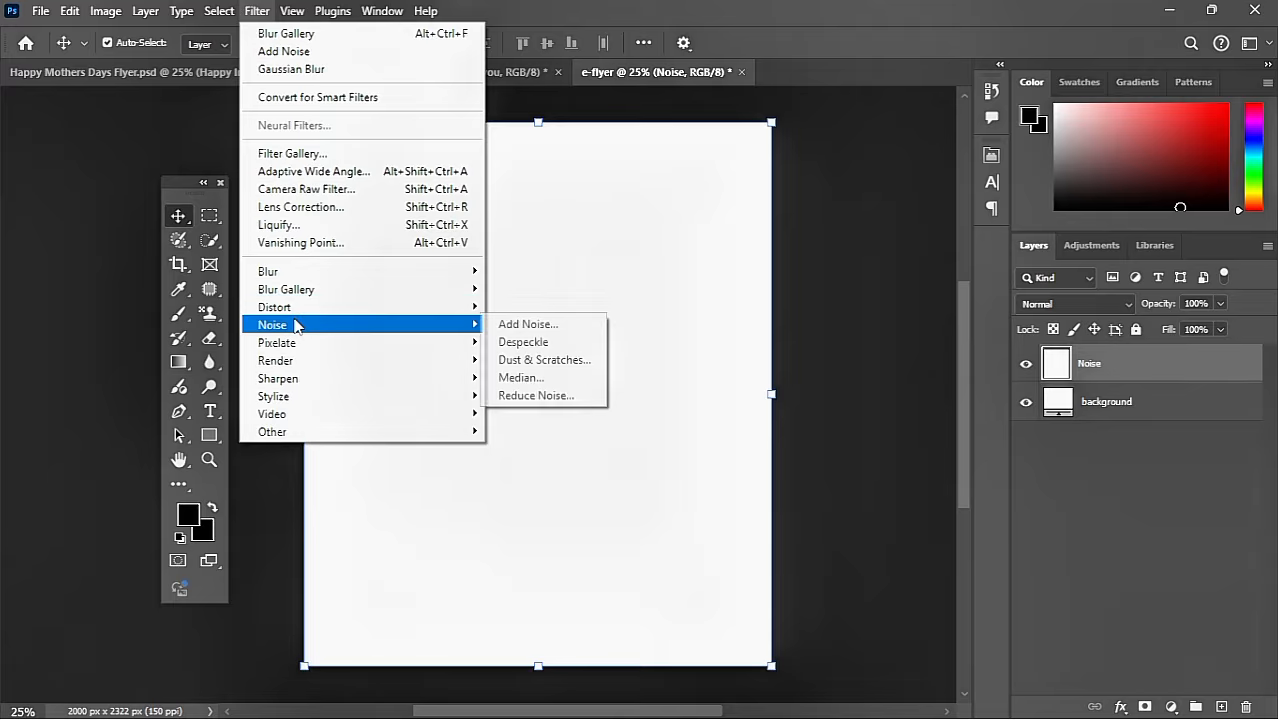
left_click(529, 326)
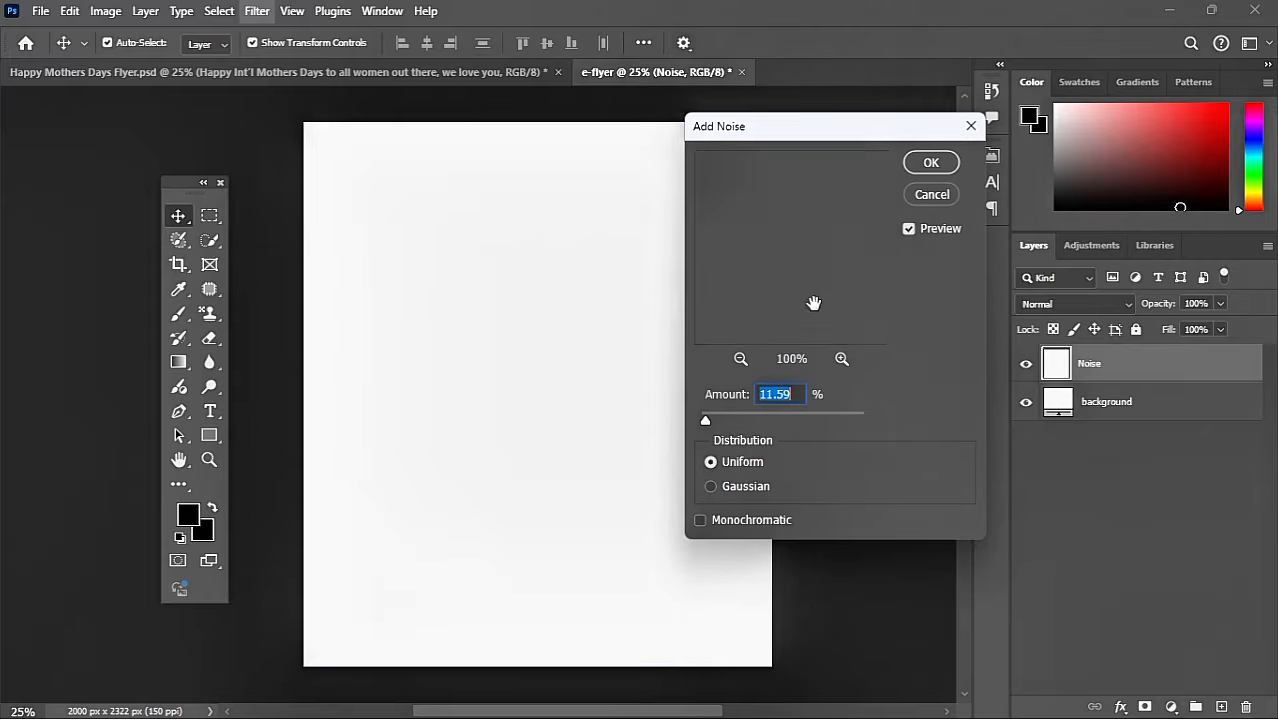
left_click_drag(701, 414, 714, 417)
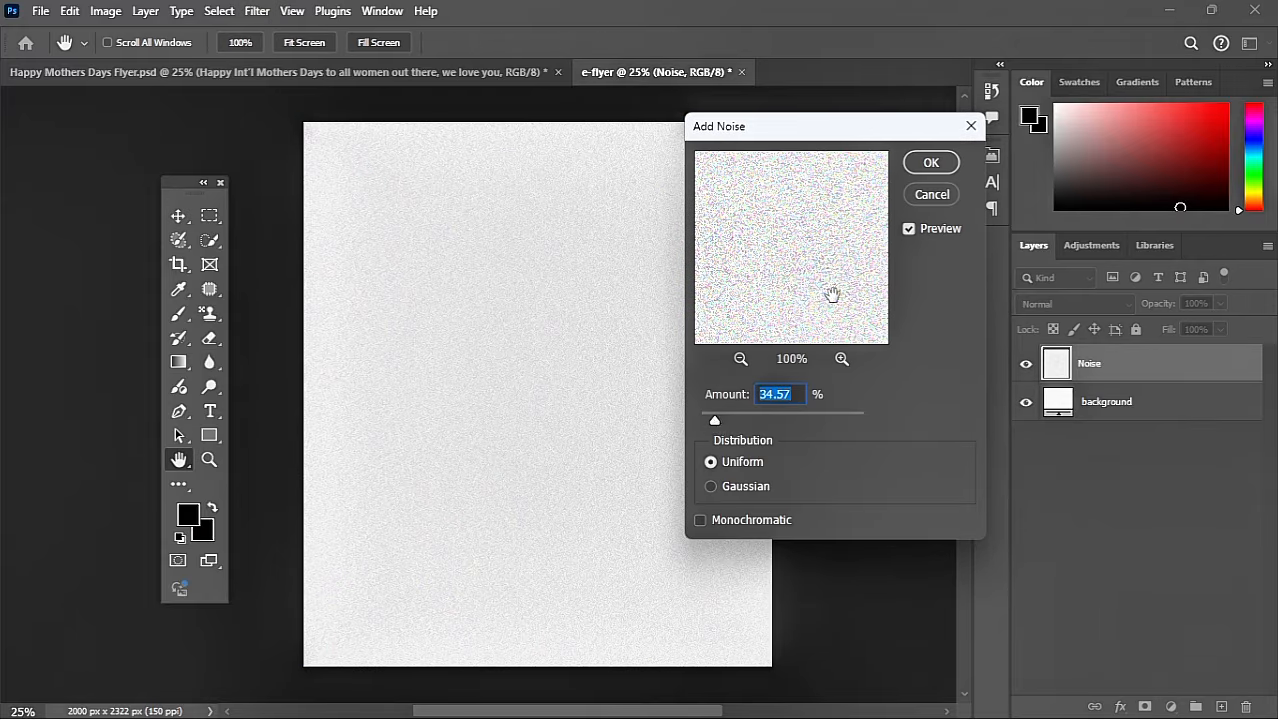
left_click(931, 163)
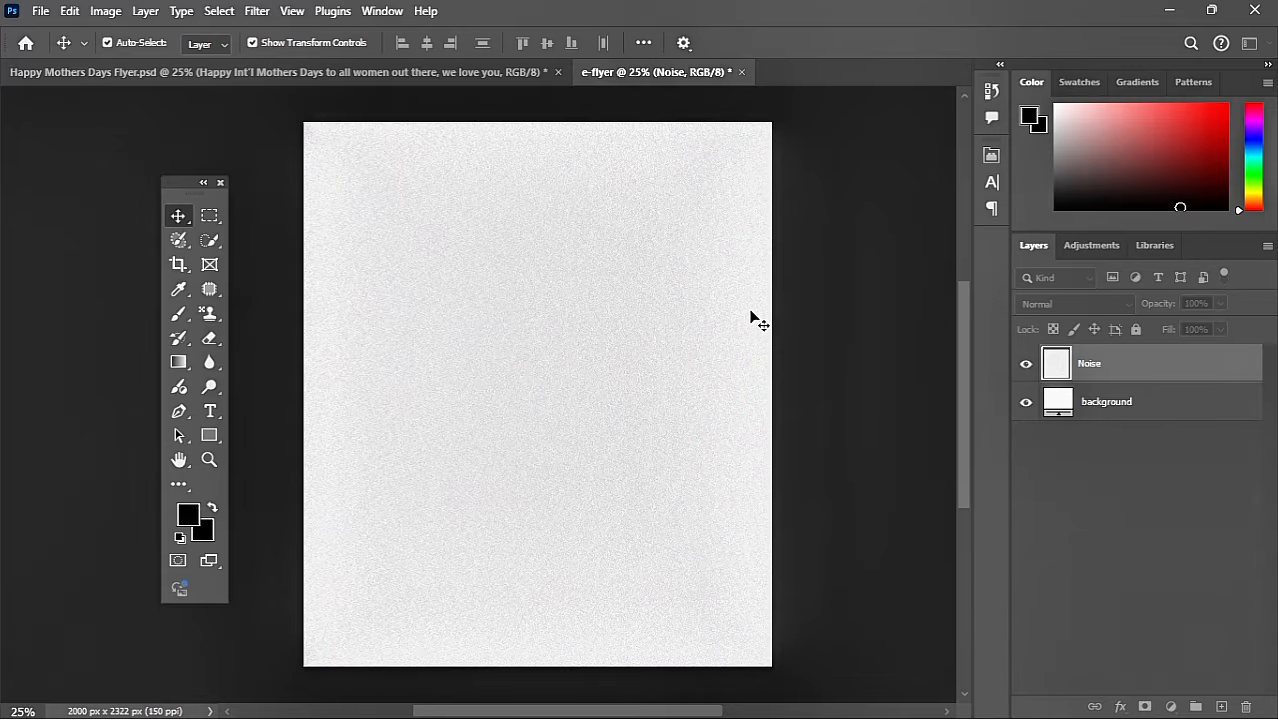
Place the Circle Family picture from the Downloads folder as an embedded image above the Noise layer.
left_click(1115, 401)
left_click(1107, 376)
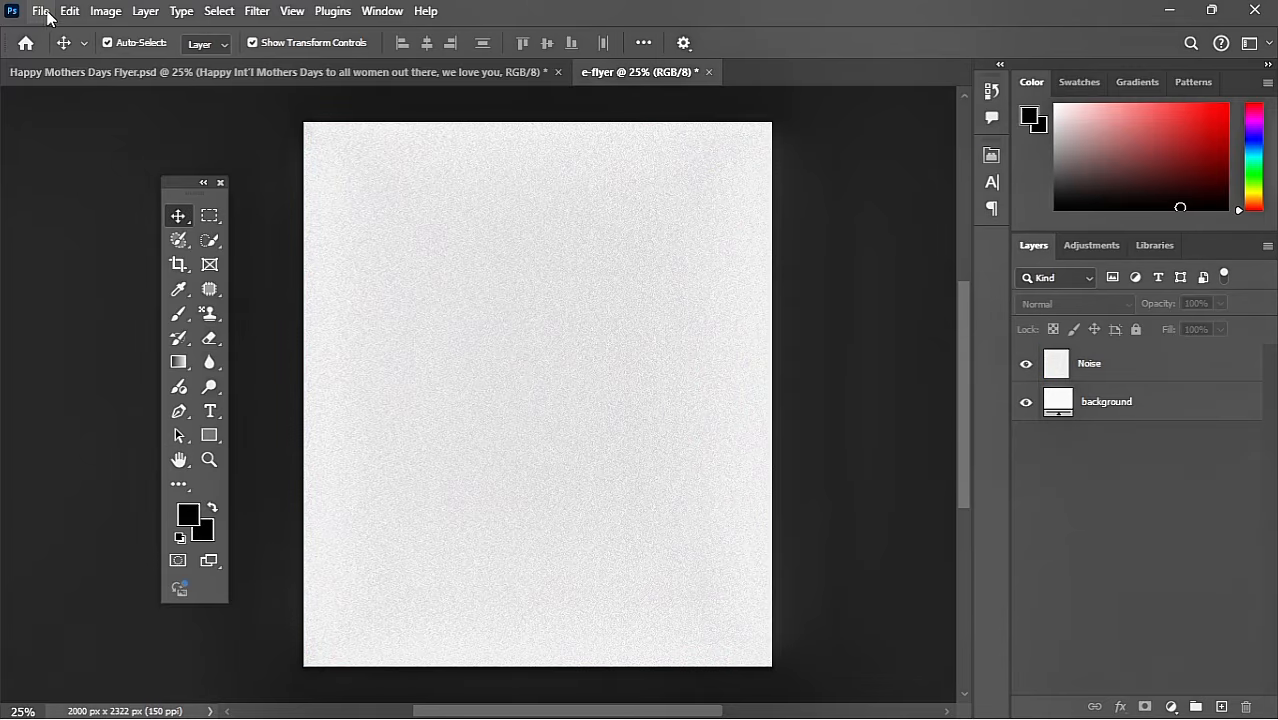
left_click(42, 12)
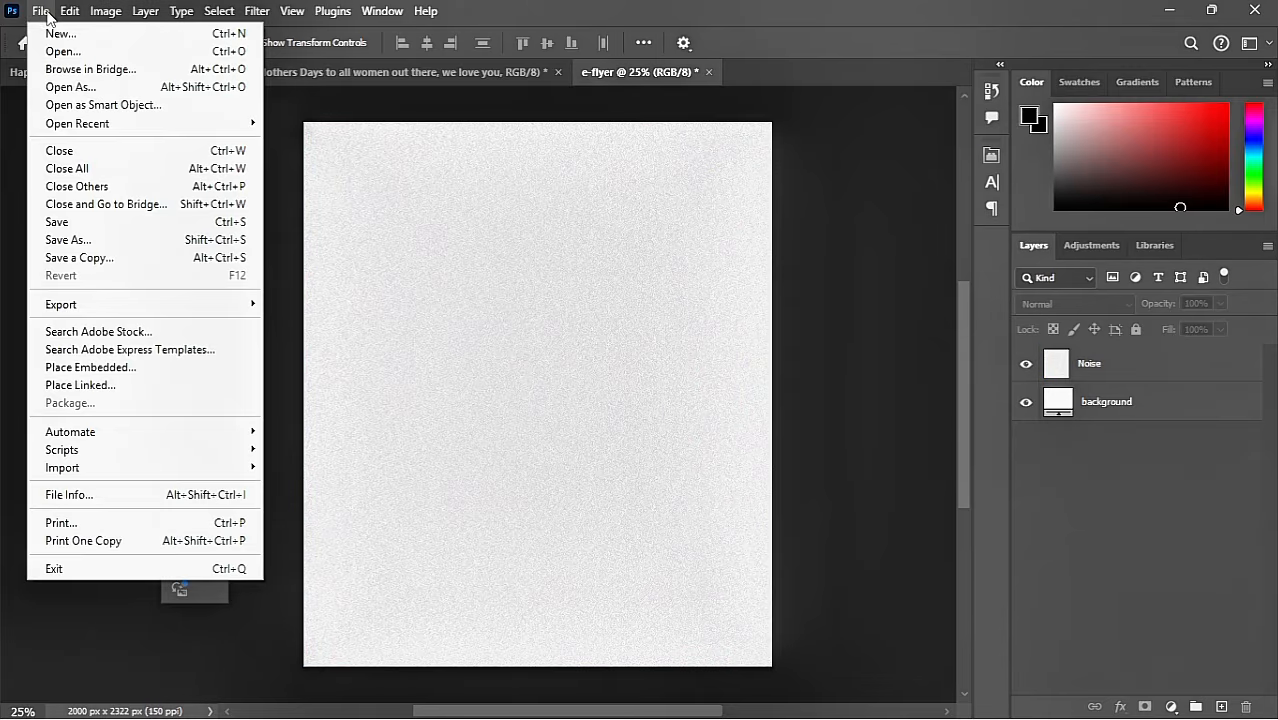
left_click(117, 368)
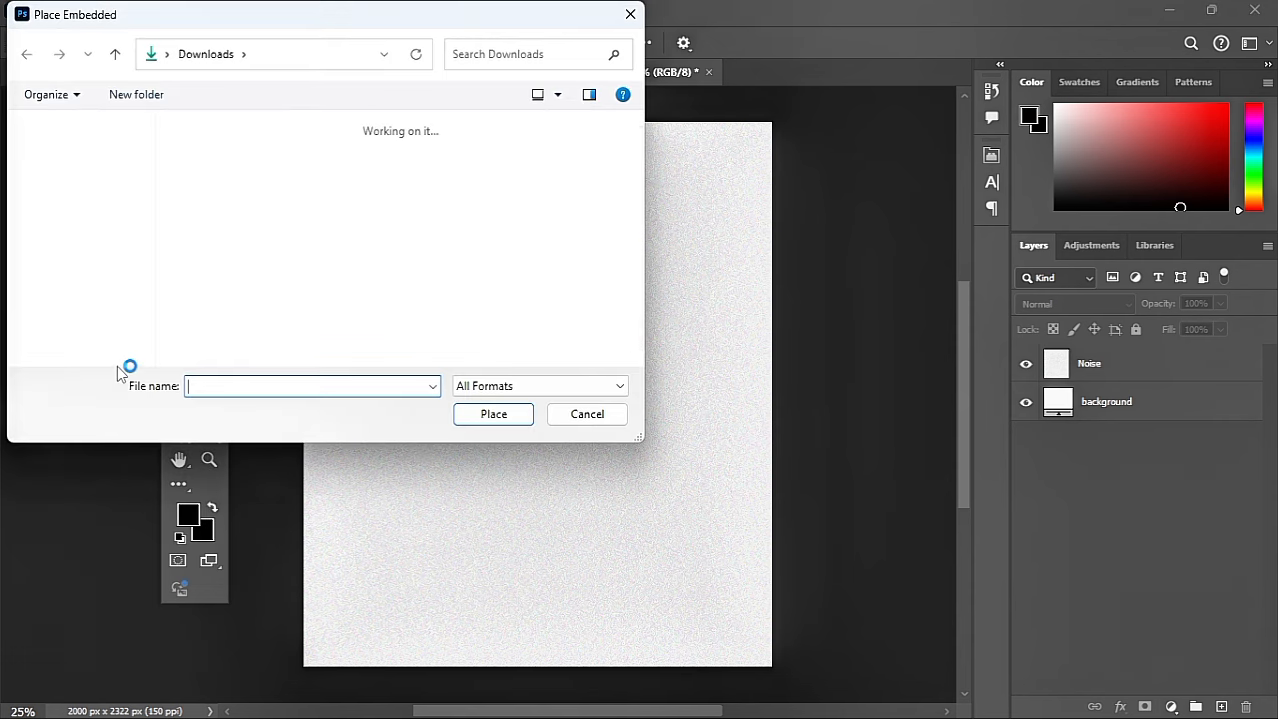
scroll(253, 300, "down", 10)
left_click(100, 280)
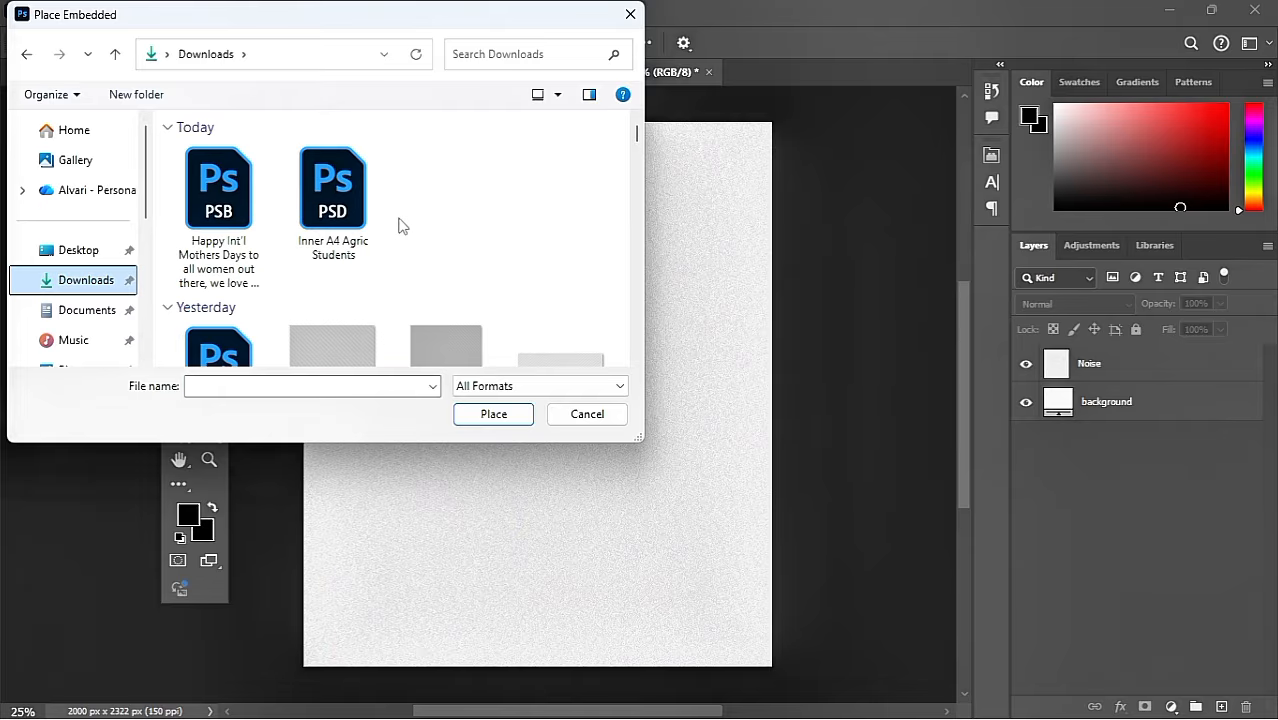
scroll(399, 223, "down", 10)
scroll(399, 223, "down", 15)
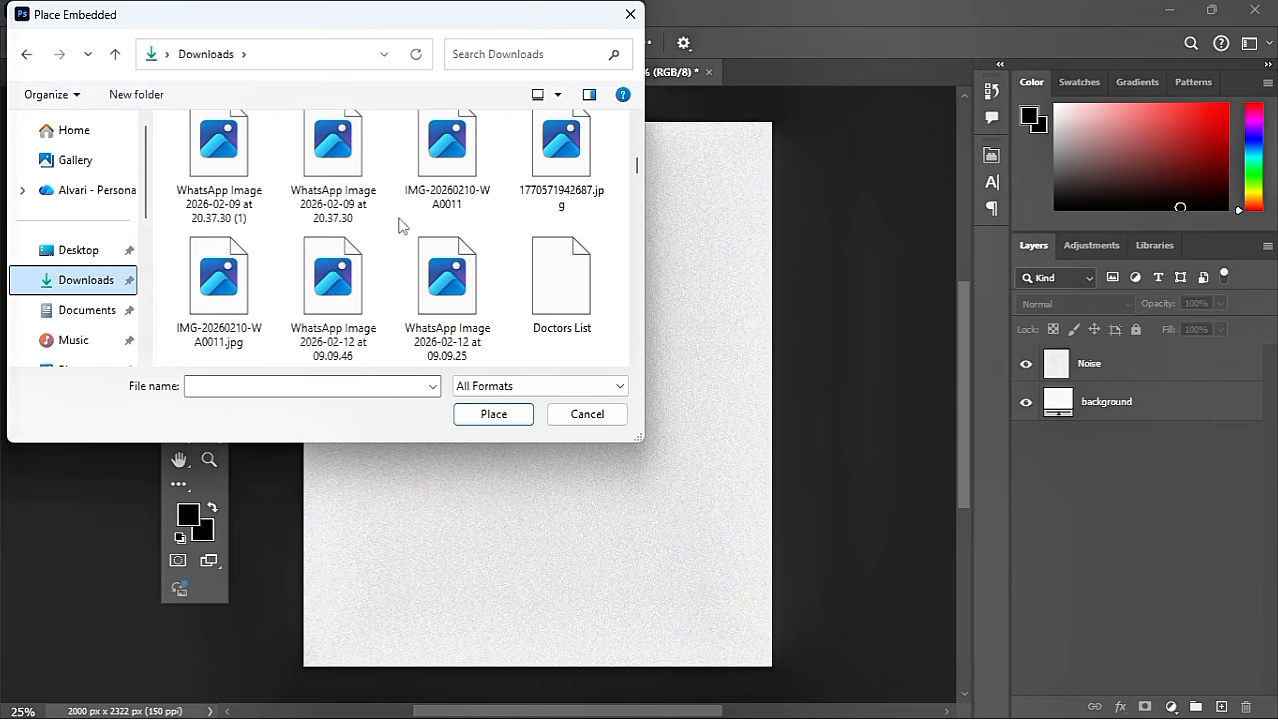
scroll(466, 207, "down", 6)
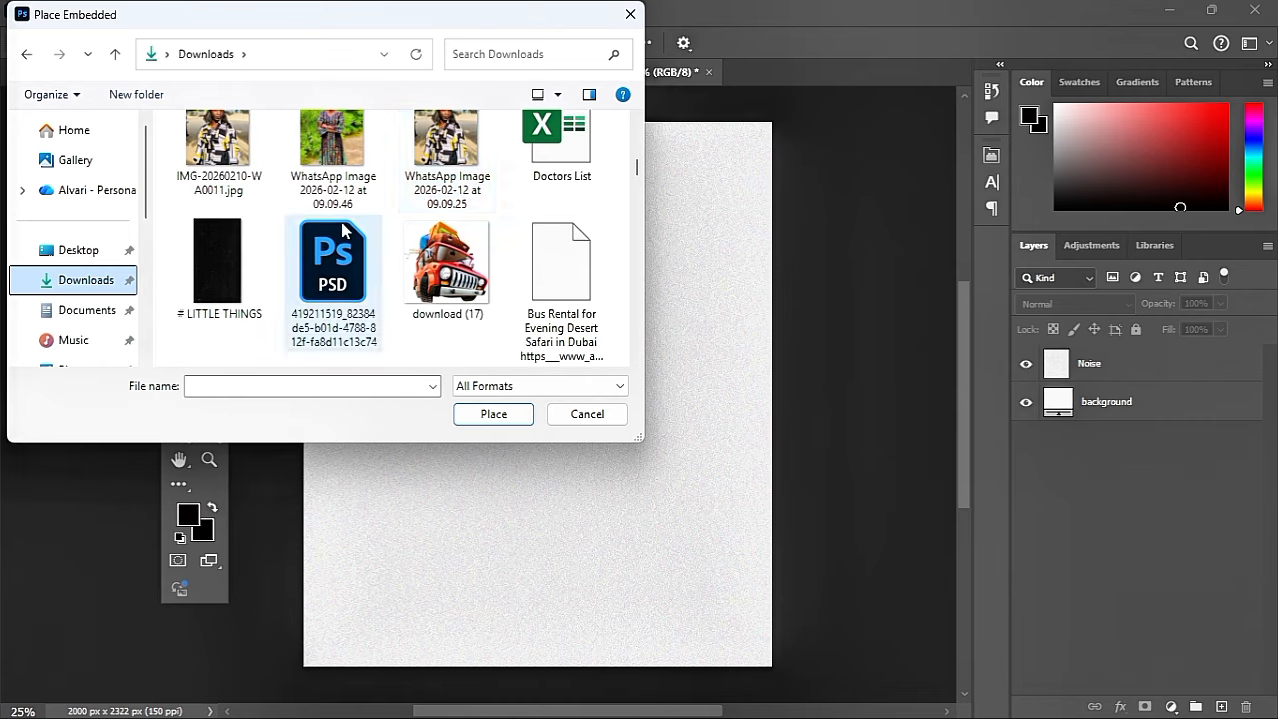
left_click(217, 277)
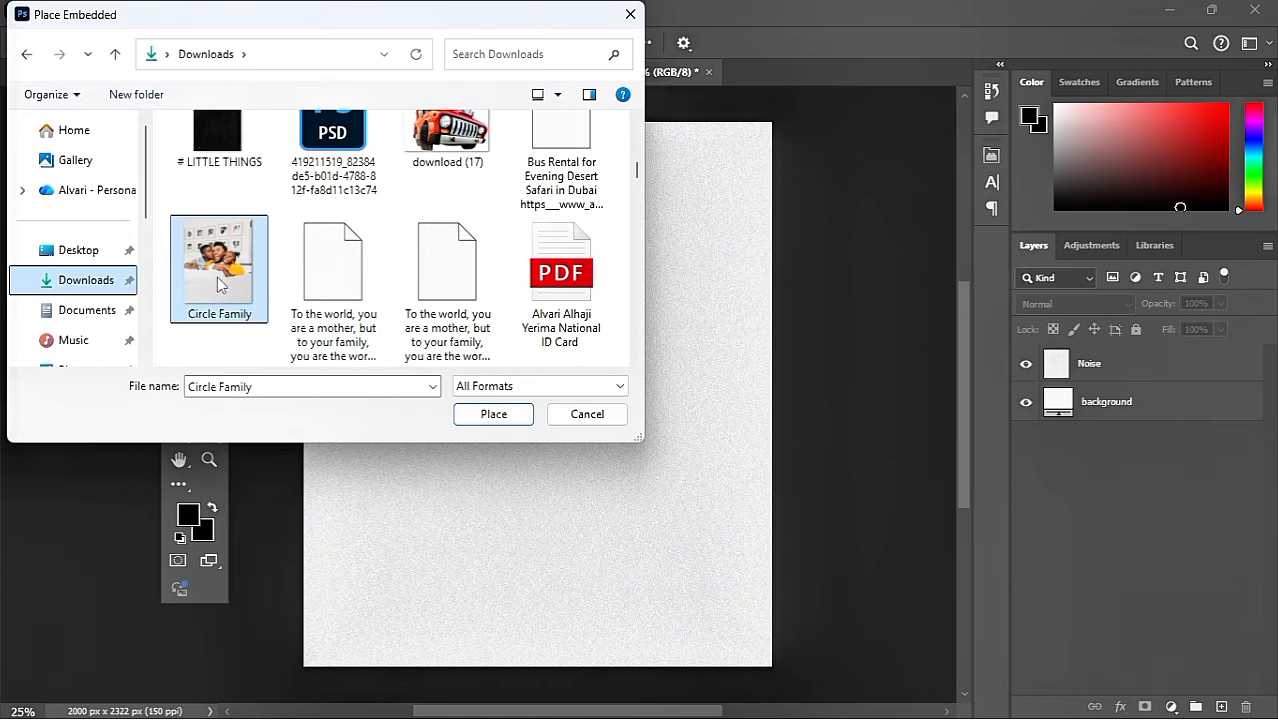
left_click(509, 416)
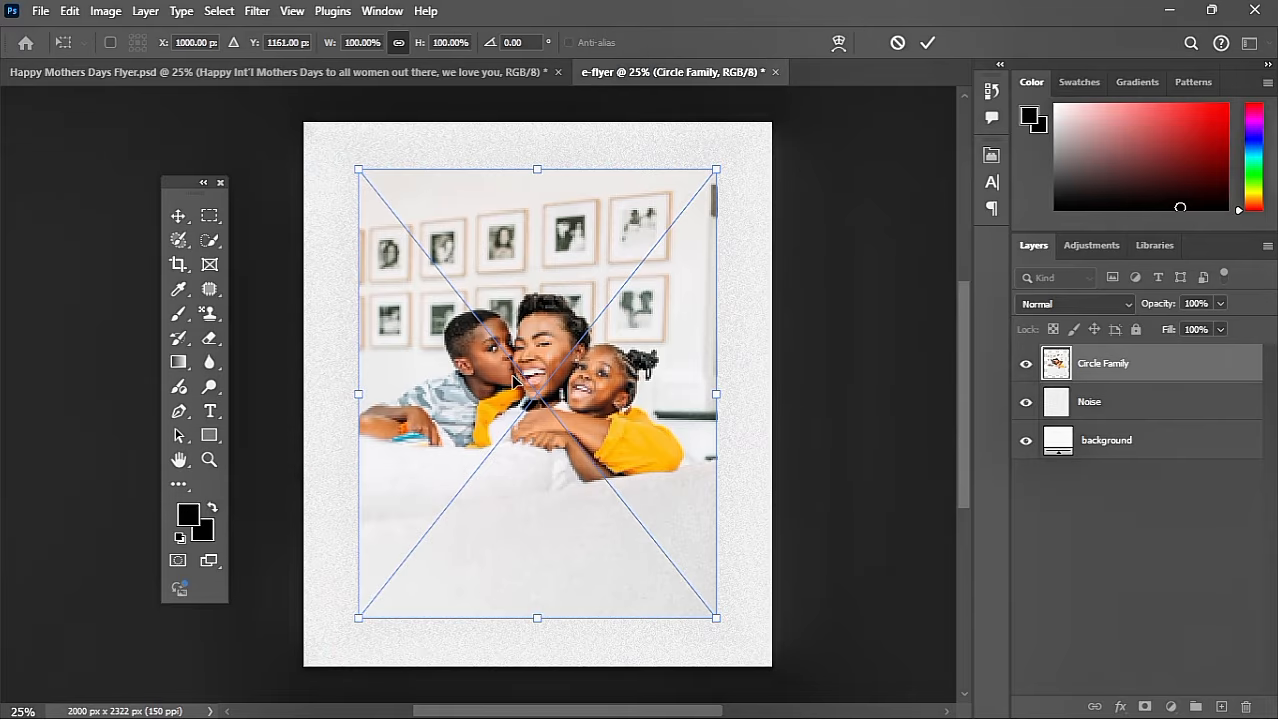
Enlarge the placed family photo to about 136% and position it over the upper part of the flyer, spanning its full width.
left_click_drag(752, 376, 836, 379)
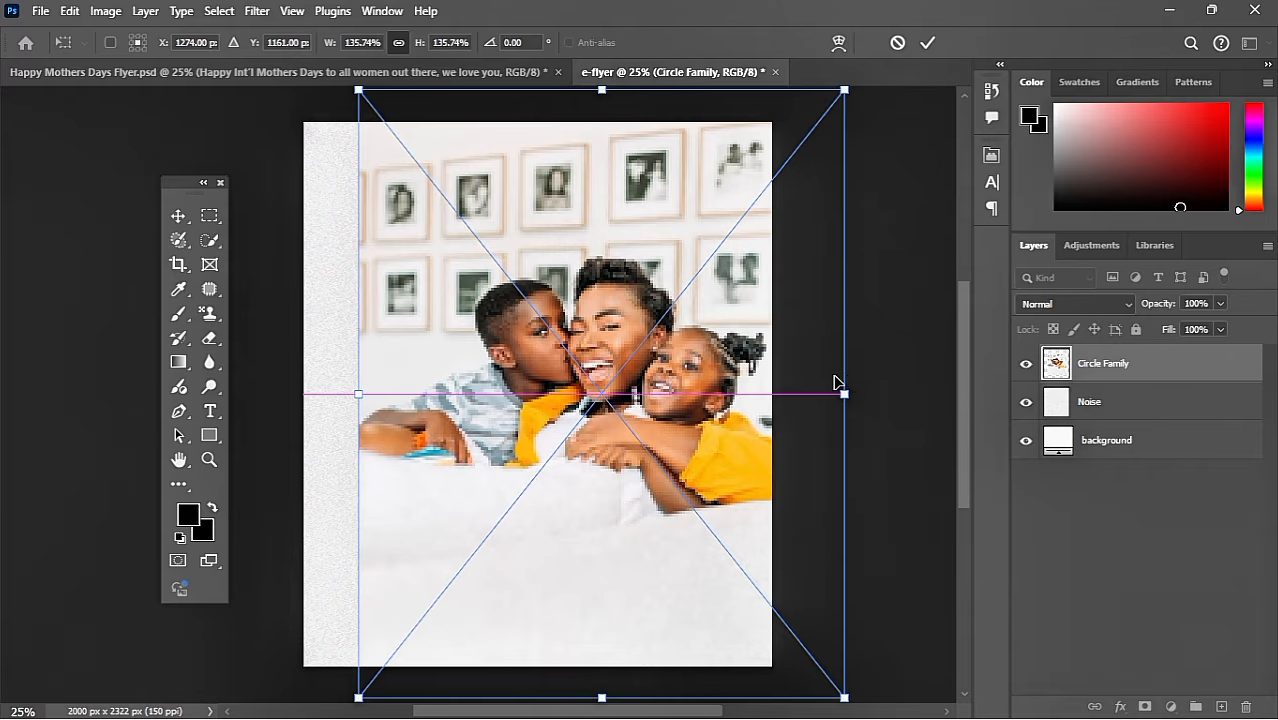
left_click_drag(580, 305, 449, 231)
mouse_move(724, 325)
left_mouse_down()
mouse_move(750, 322)
mouse_move(722, 322)
left_mouse_up()
left_click_drag(508, 323, 580, 310)
key("Return")
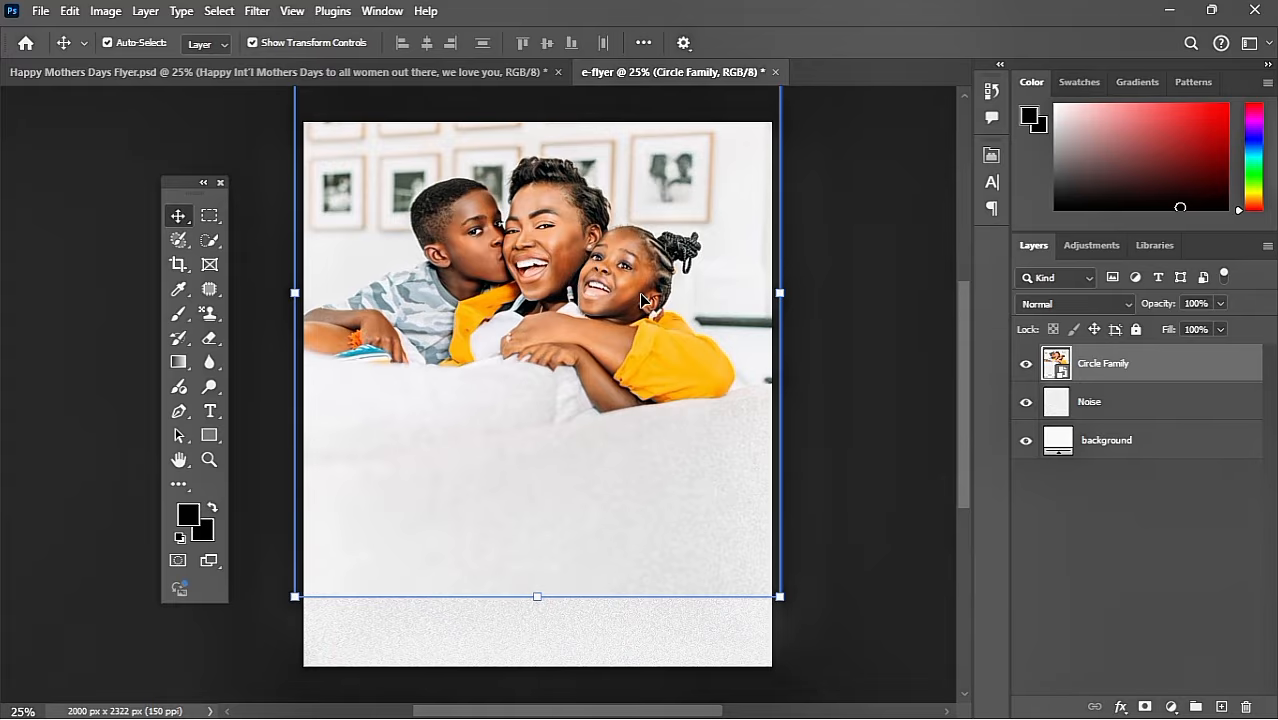
Rasterize the Circle Family layer and rename it "Image".
right_click(1101, 366)
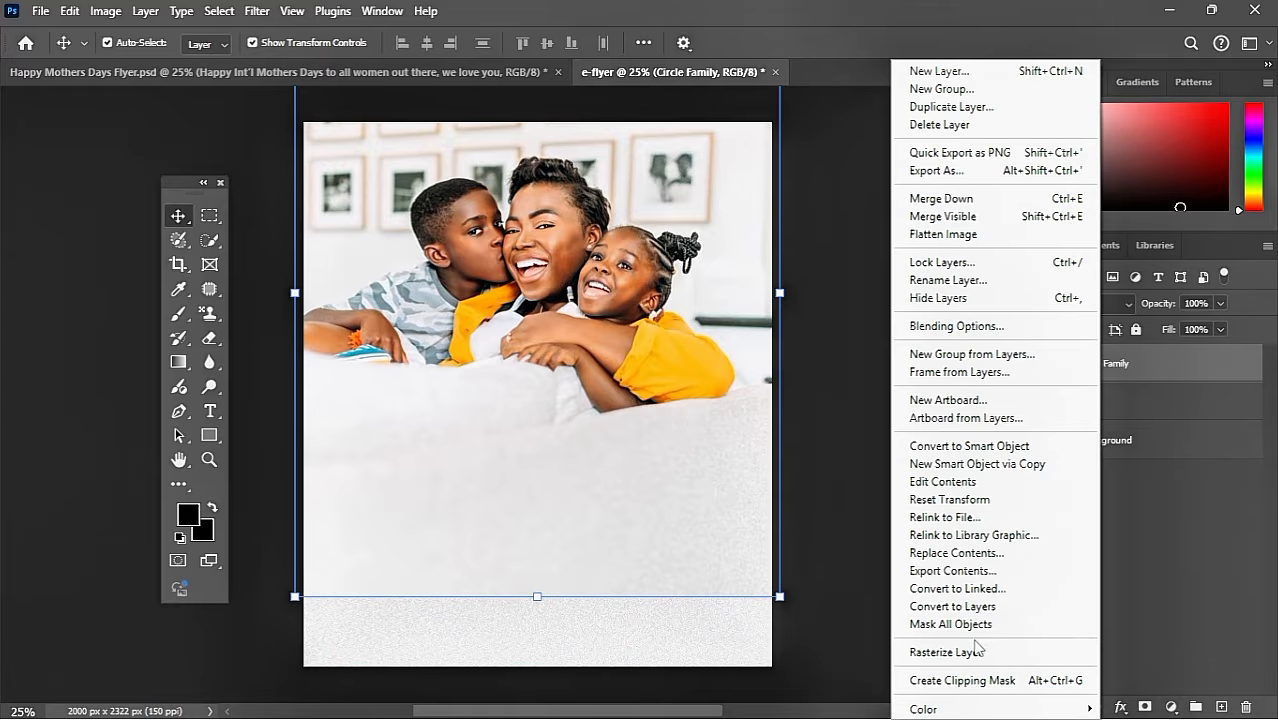
left_click(975, 651)
double_click(1093, 368)
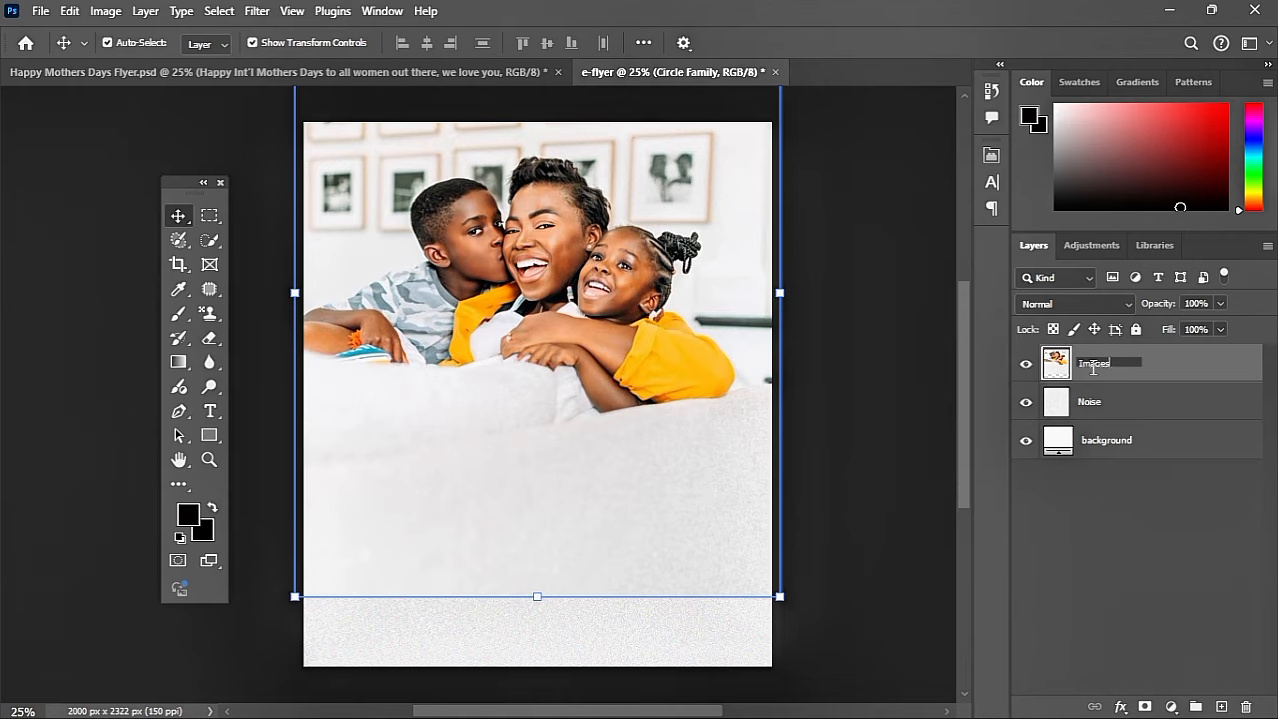
key("Return")
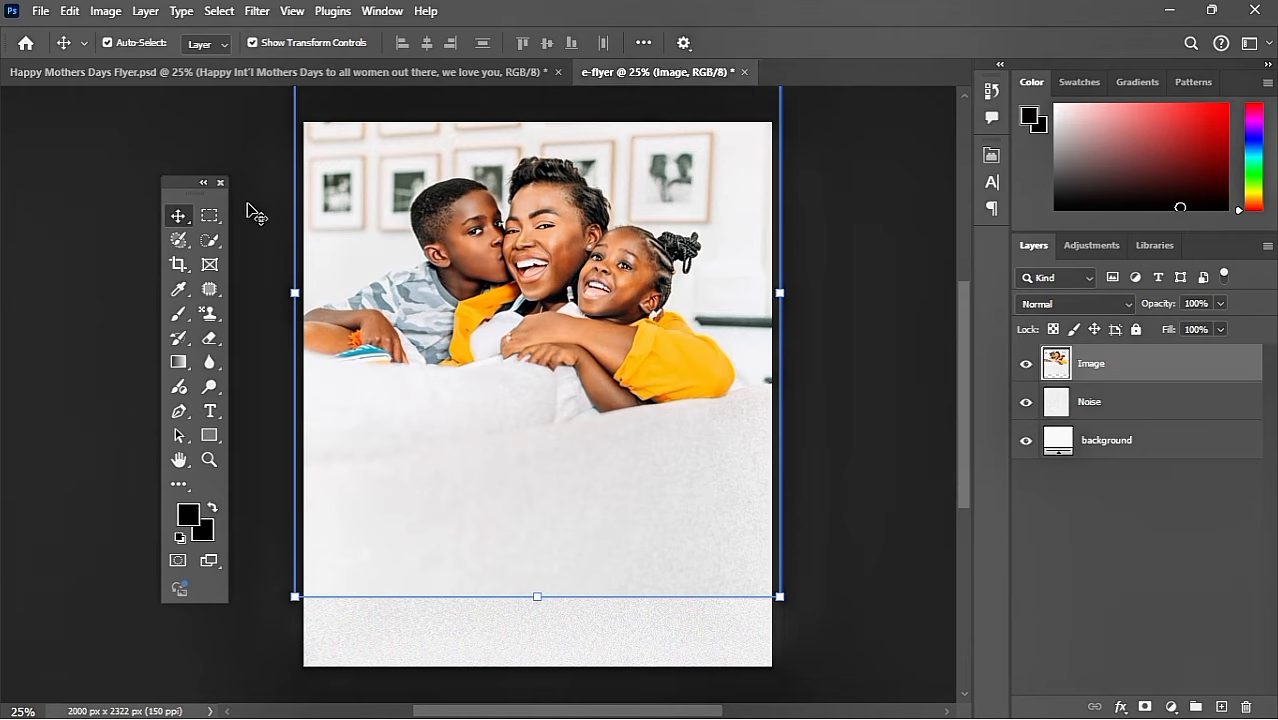
Select the family on the Image layer automatically with the Select Subject quick action.
left_click(211, 240)
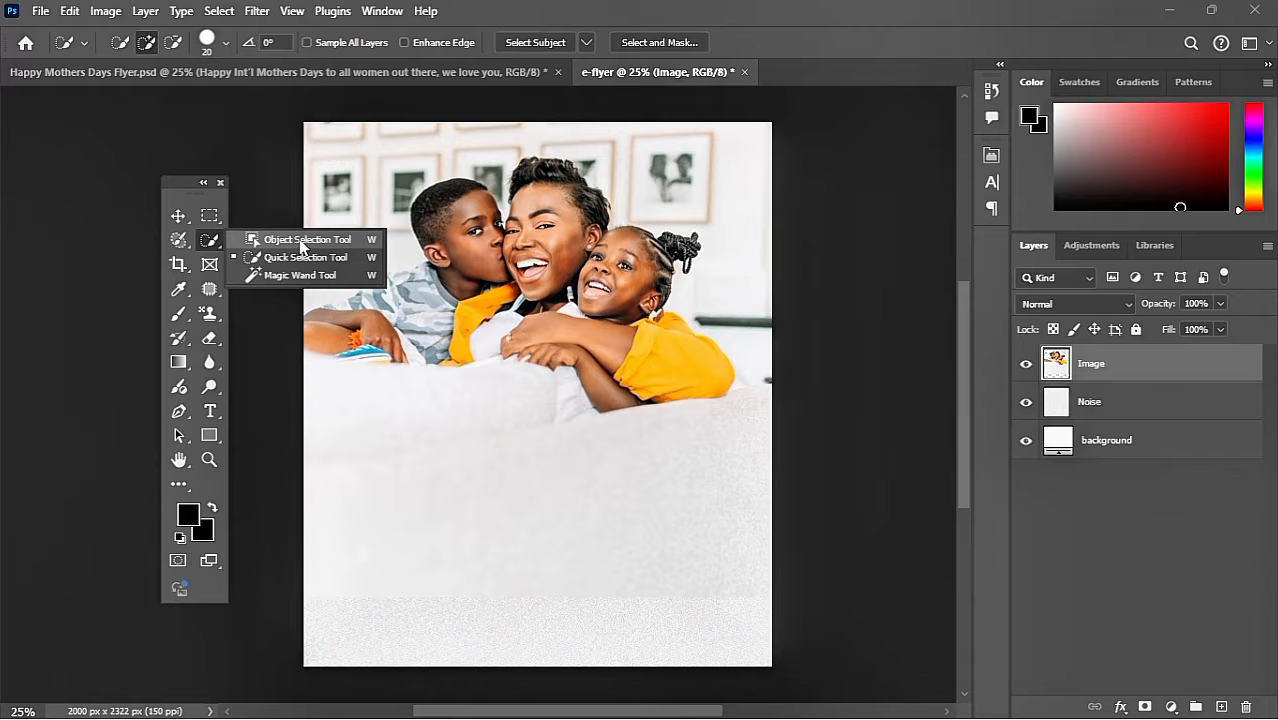
left_click(1134, 364)
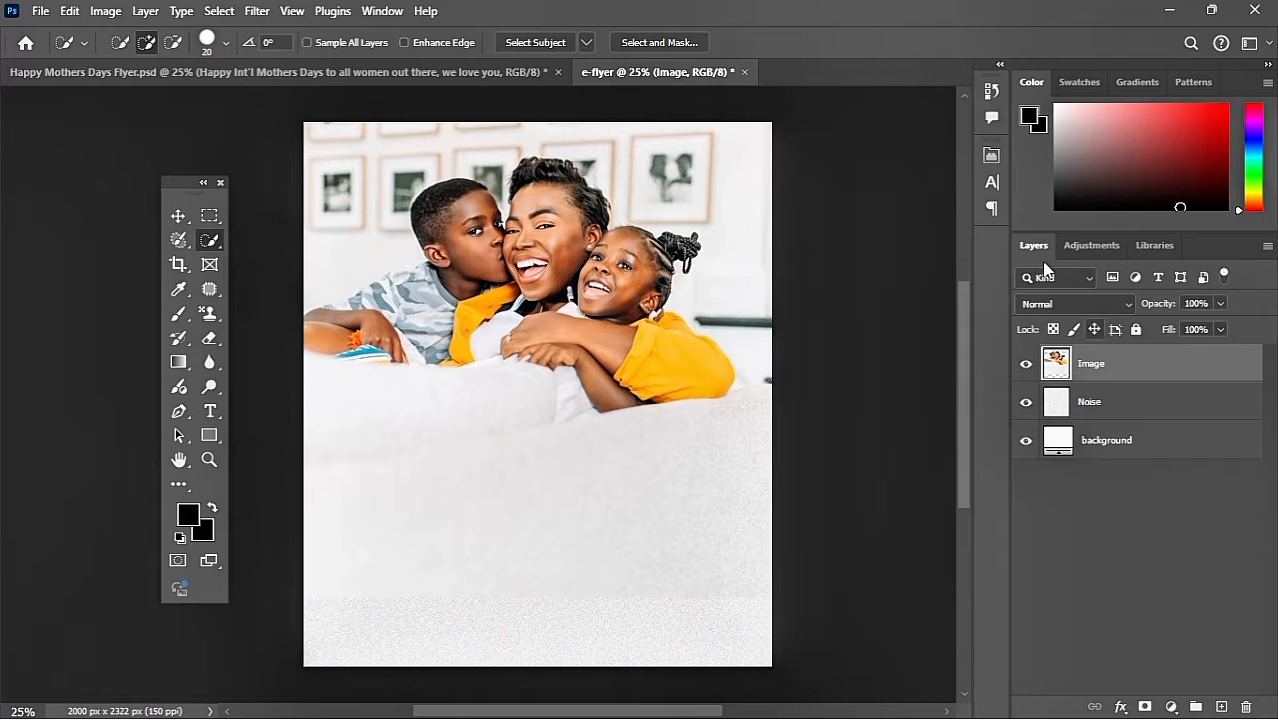
left_click(992, 155)
scroll(830, 338, "down", 2)
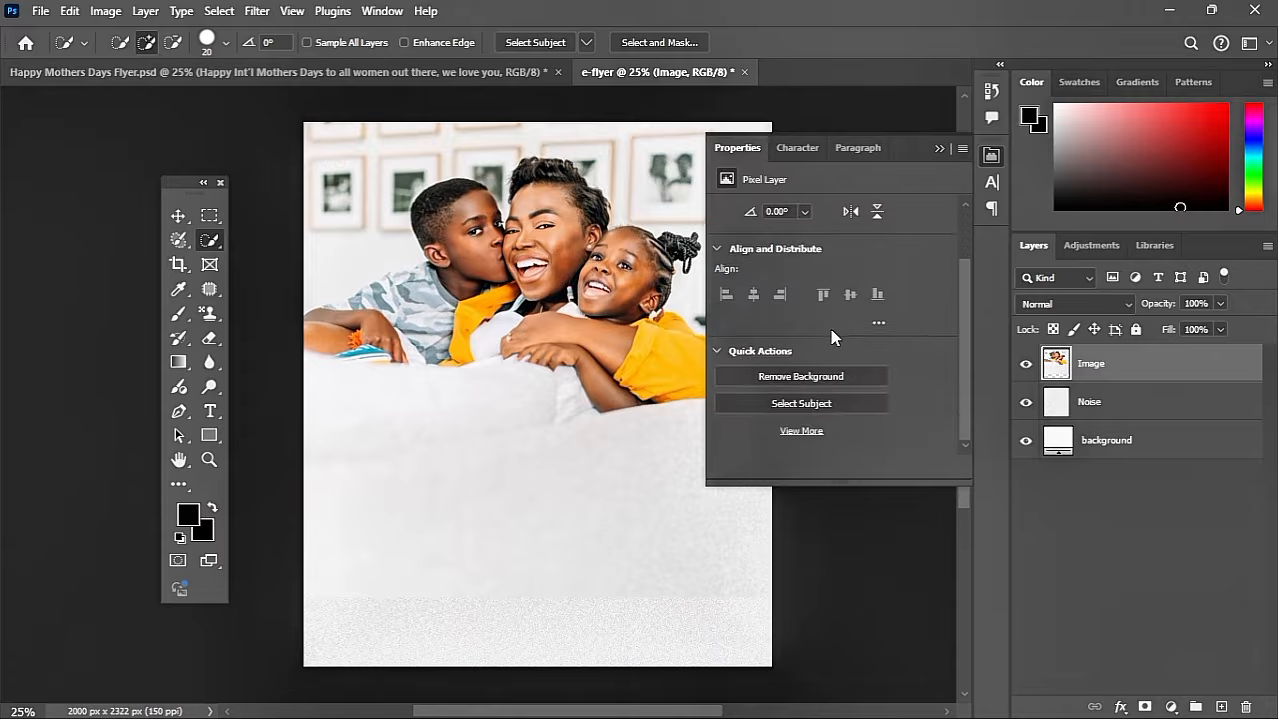
left_click(787, 406)
left_click(939, 150)
Subtract the stray sofa areas below the family from the selection with a 150-pixel Quick Selection brush.
key("bracketright")
key("bracketright")
key("bracketright")
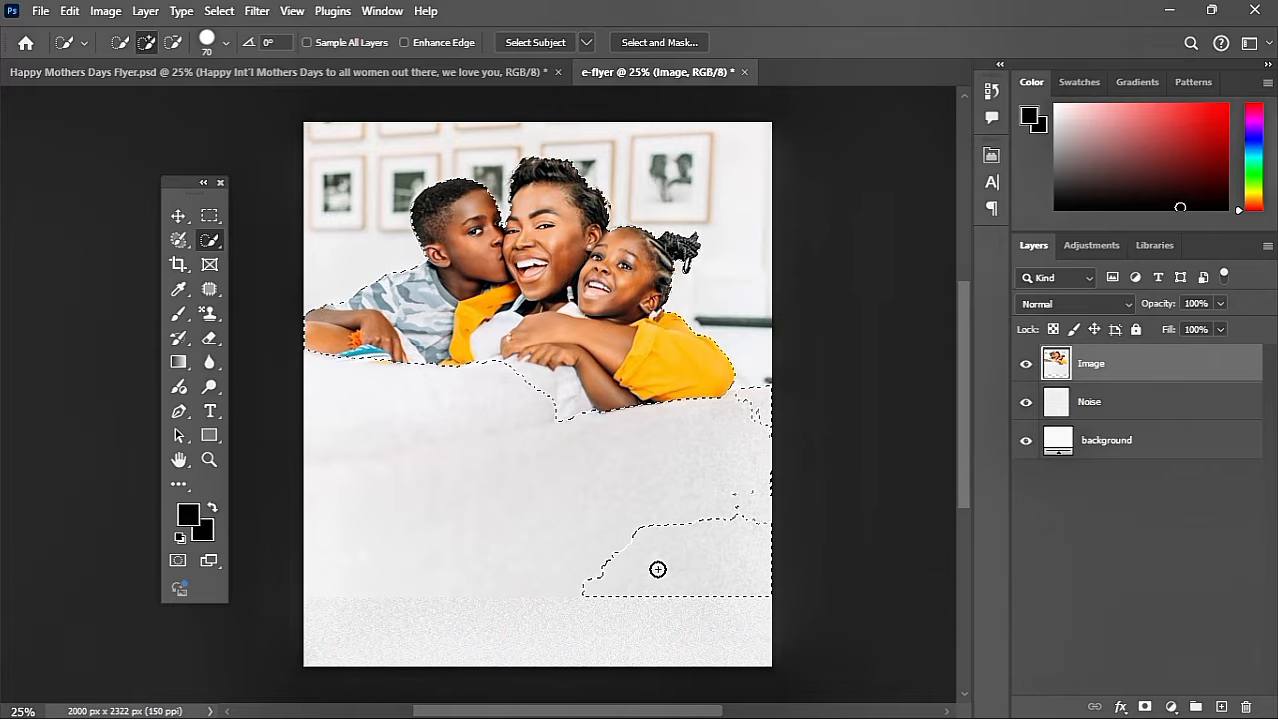
key("bracketright")
key("bracketright")
key("bracketright")
key("bracketright")
key("bracketright")
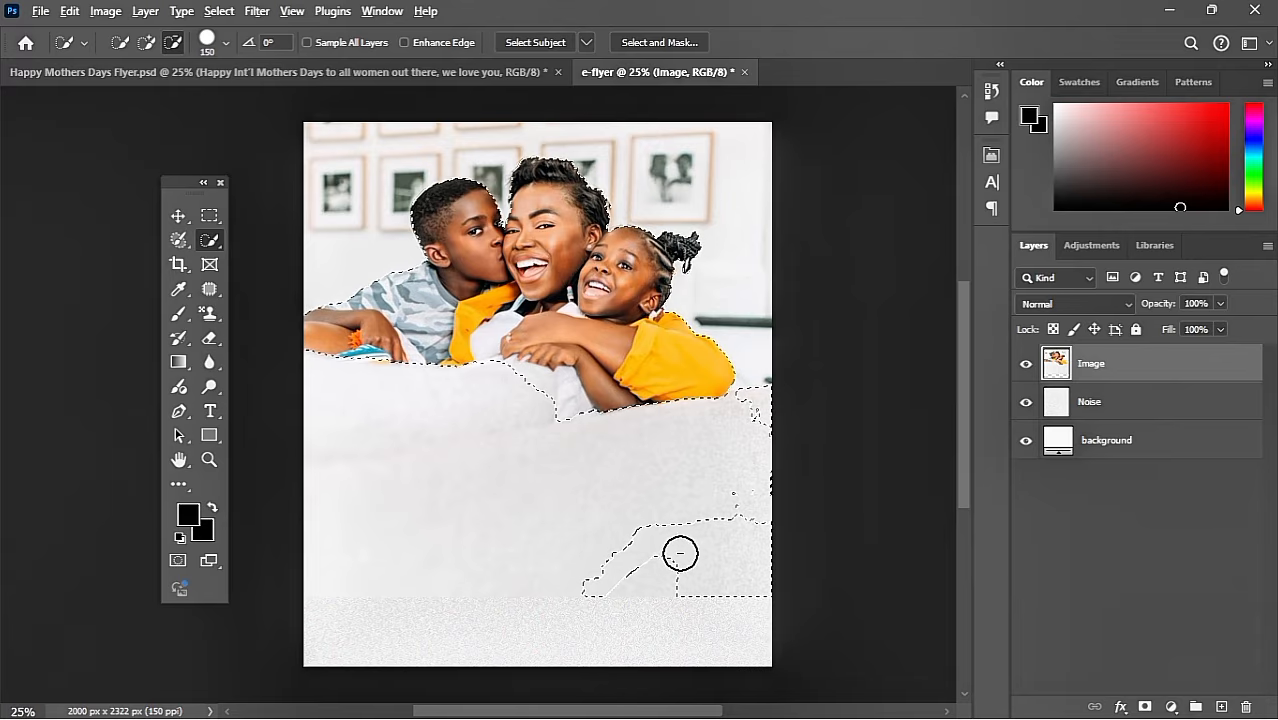
left_click_drag(679, 551, 702, 539)
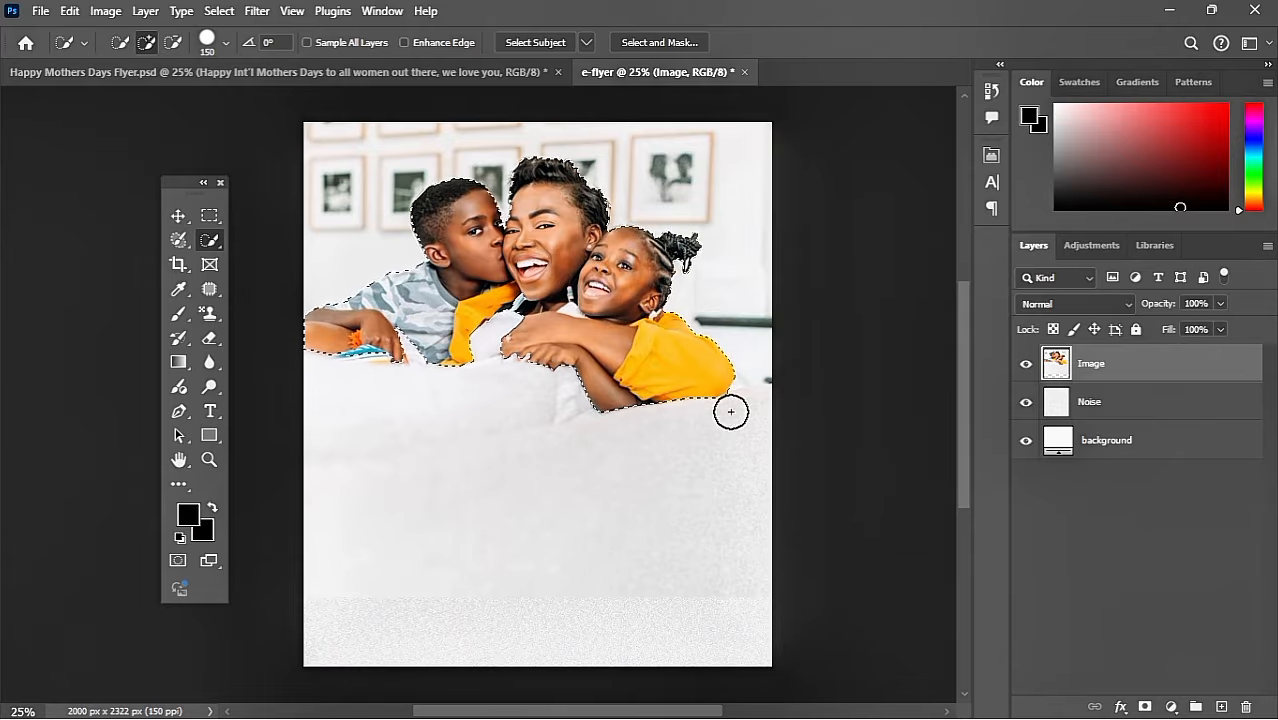
Copy the selected family to a new layer named "Object" and hide the Image layer.
right_click(577, 272)
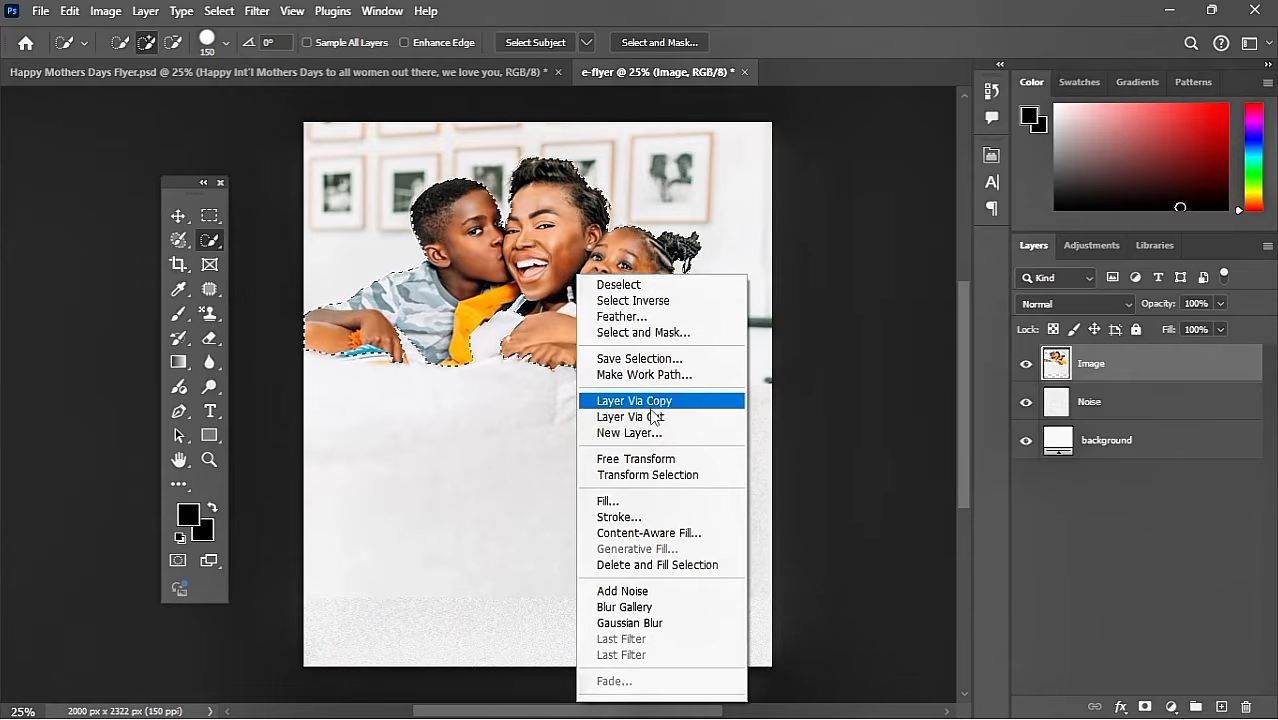
left_click(641, 401)
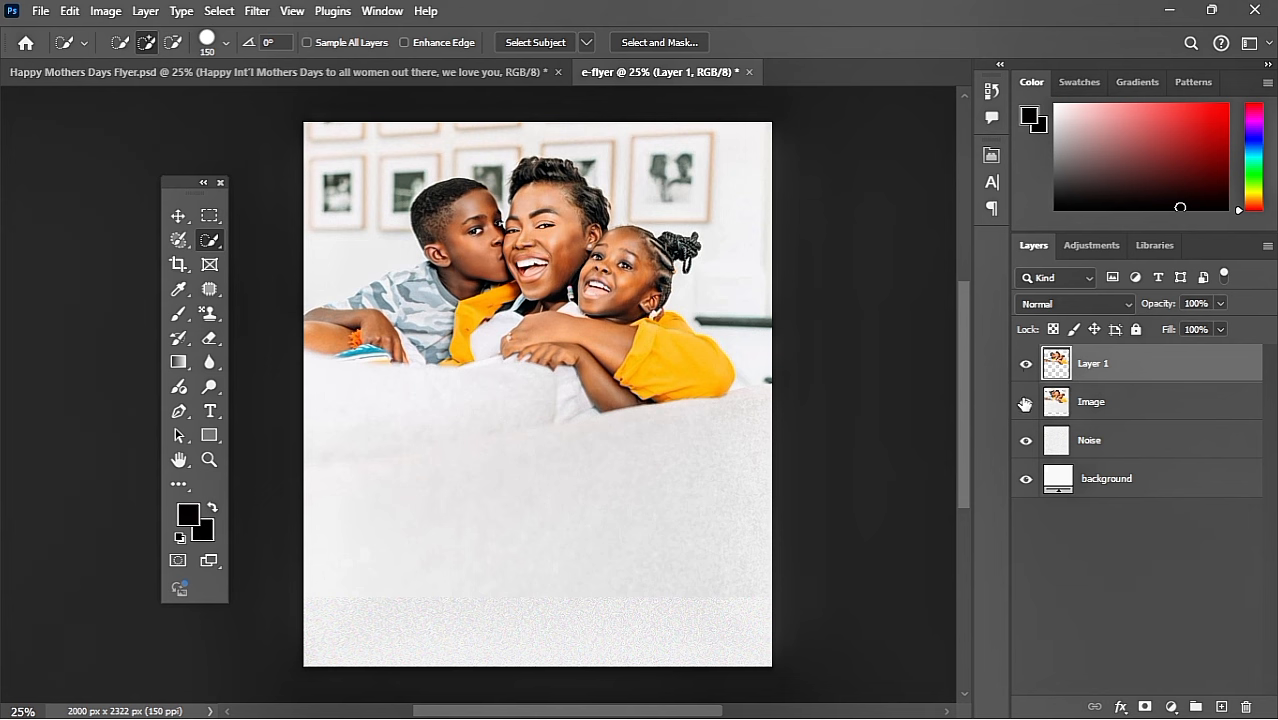
left_click(1025, 402)
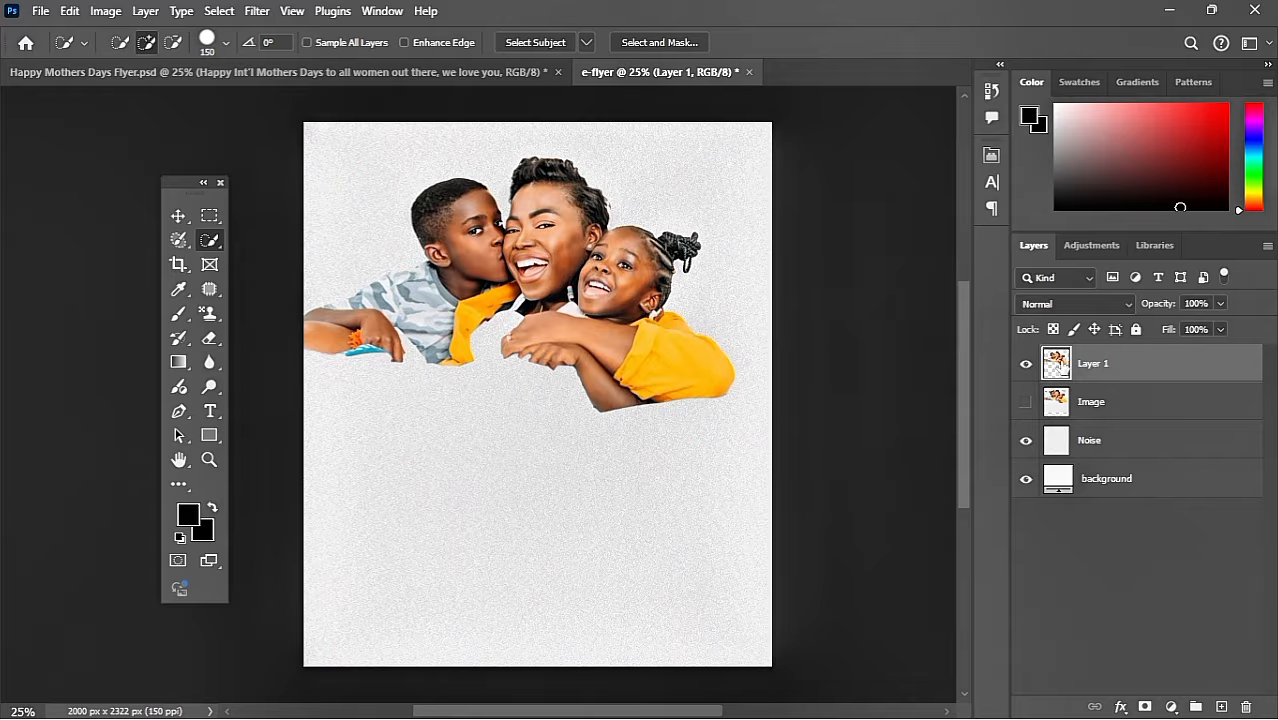
double_click(1090, 365)
type("Object")
key("Return")
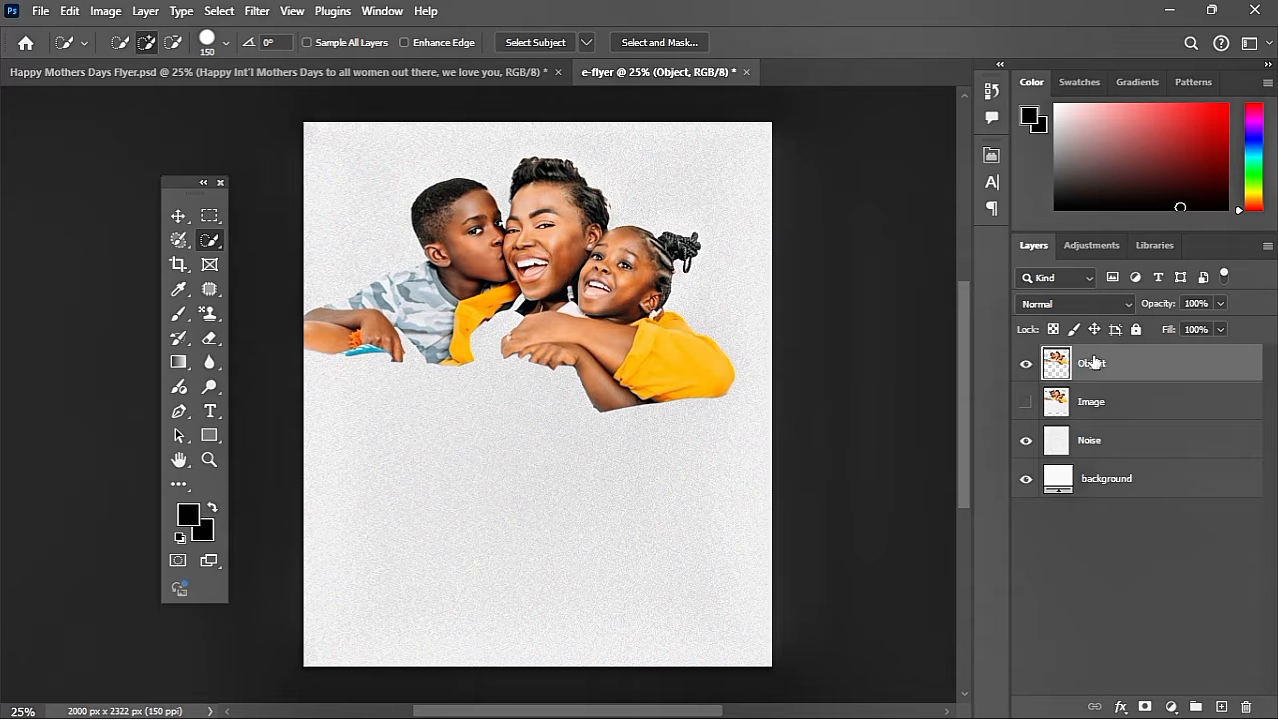
Hide the Object layer, show the Image layer again and make the Image layer active.
left_click(1025, 364)
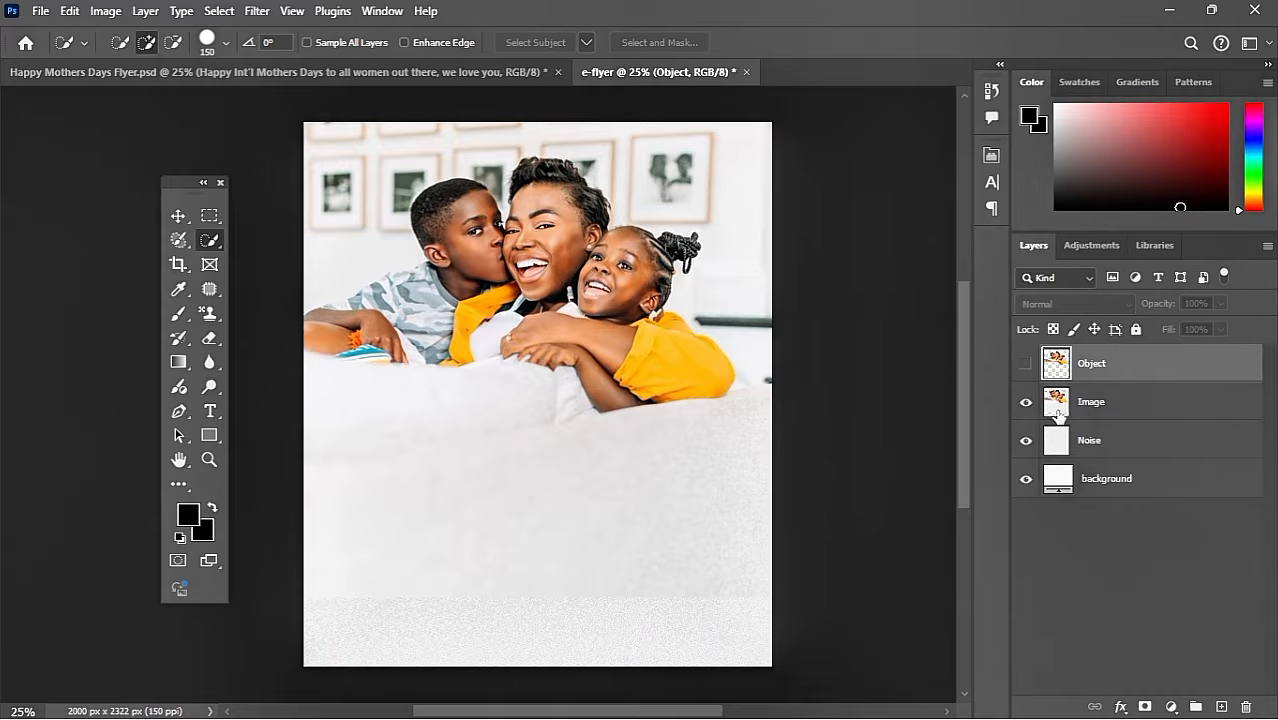
left_click(170, 222)
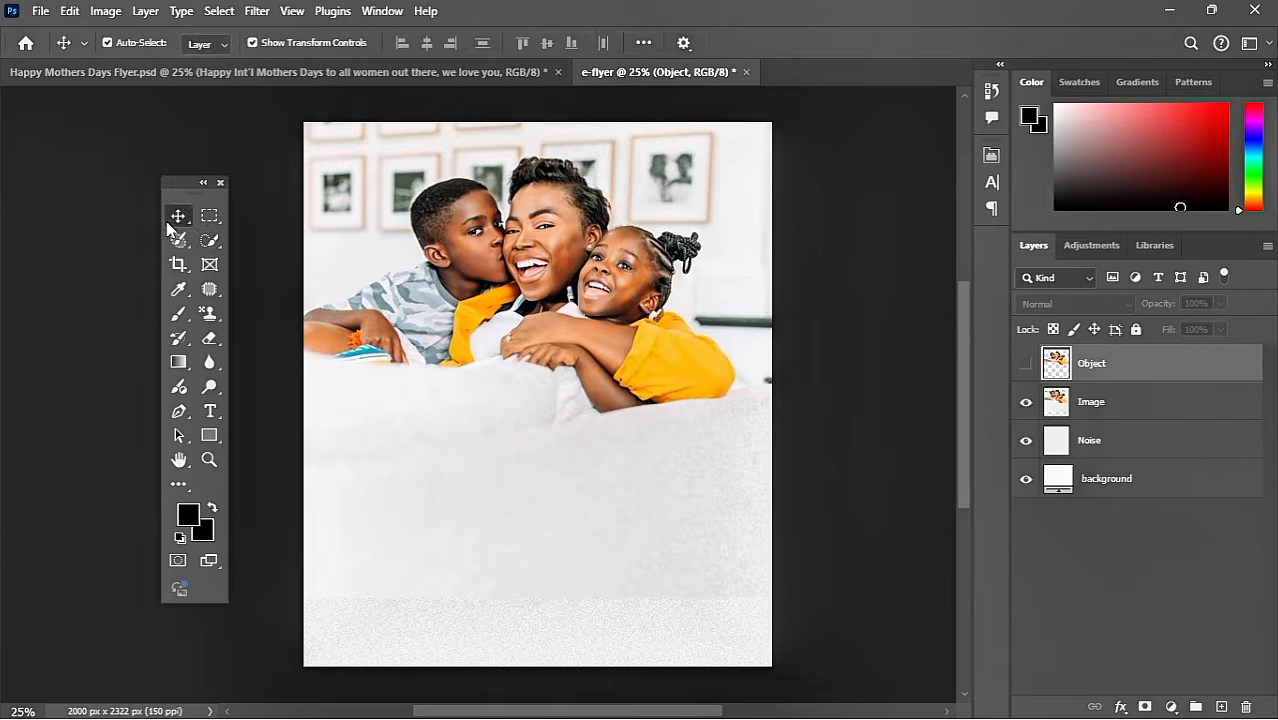
left_click(257, 11)
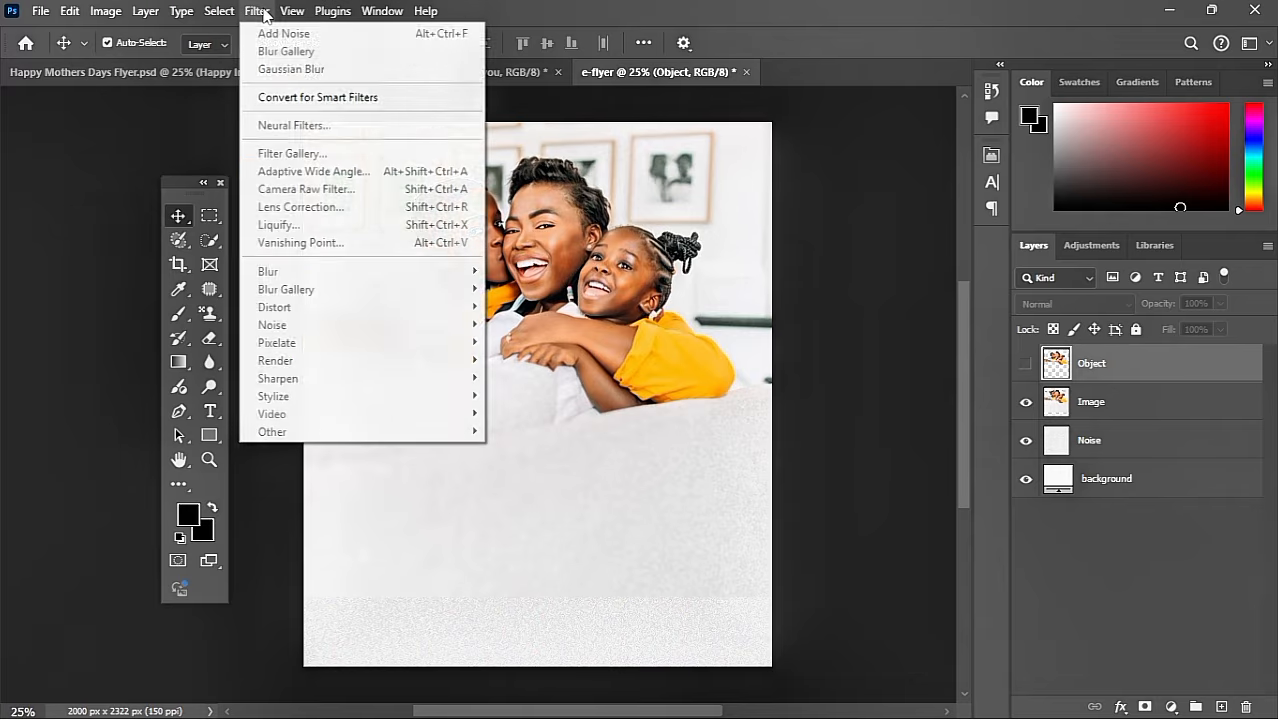
mouse_move(292, 11)
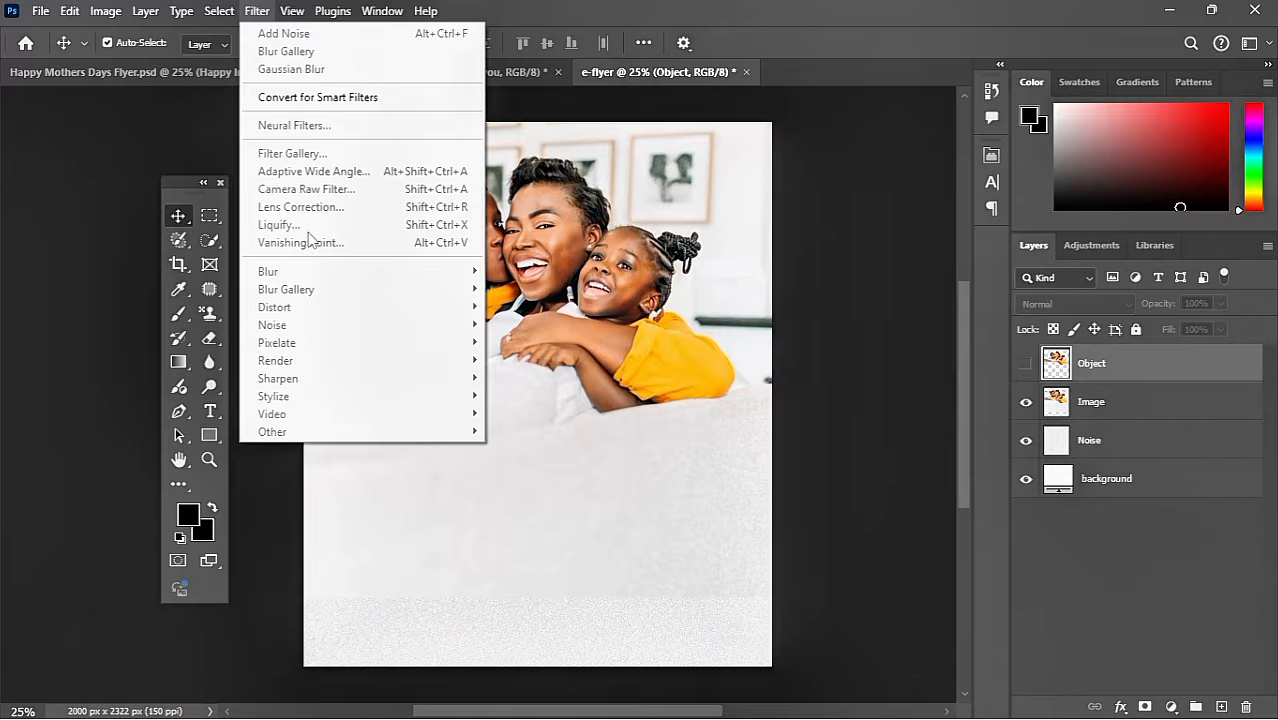
left_click(1120, 401)
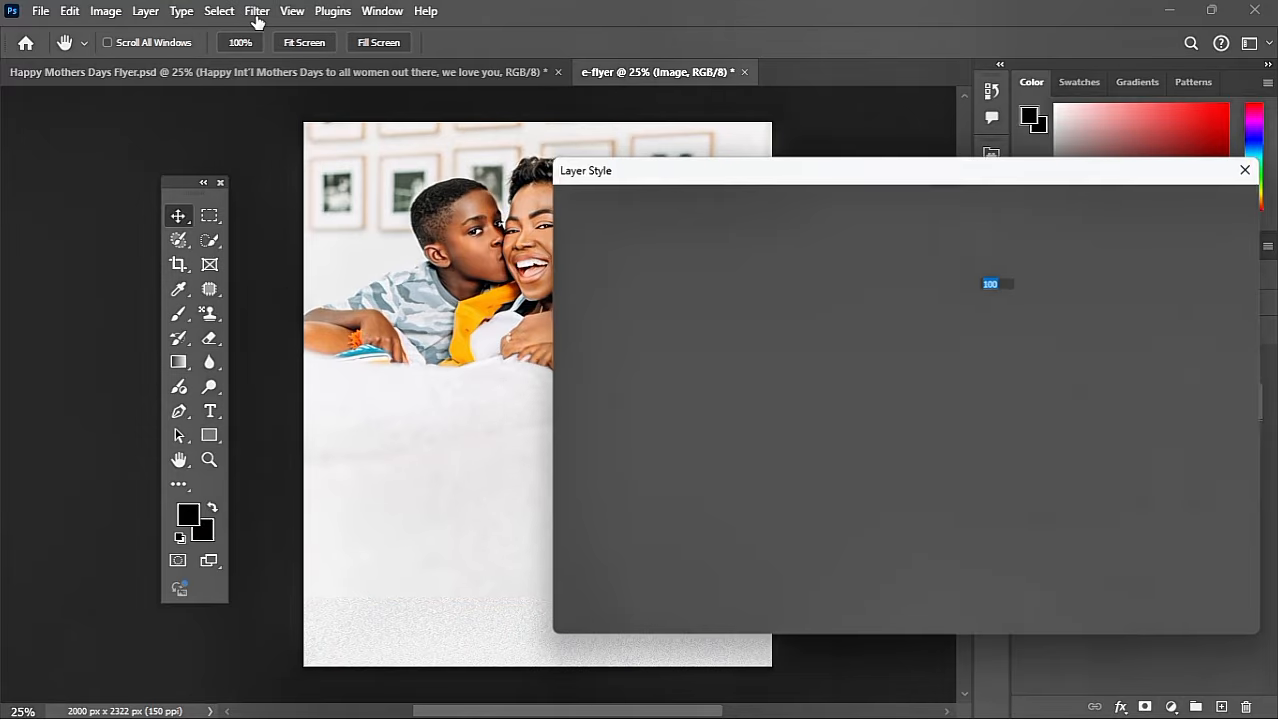
left_click(257, 16)
left_click(1167, 233)
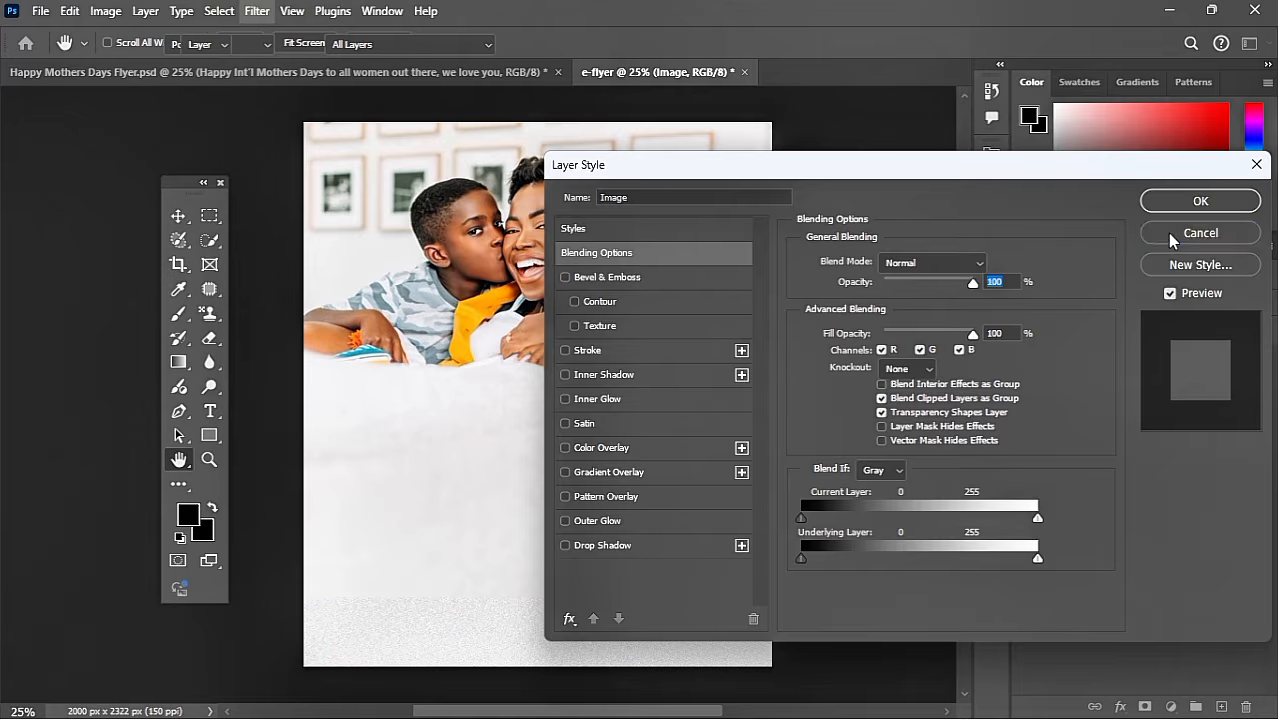
left_click(1167, 233)
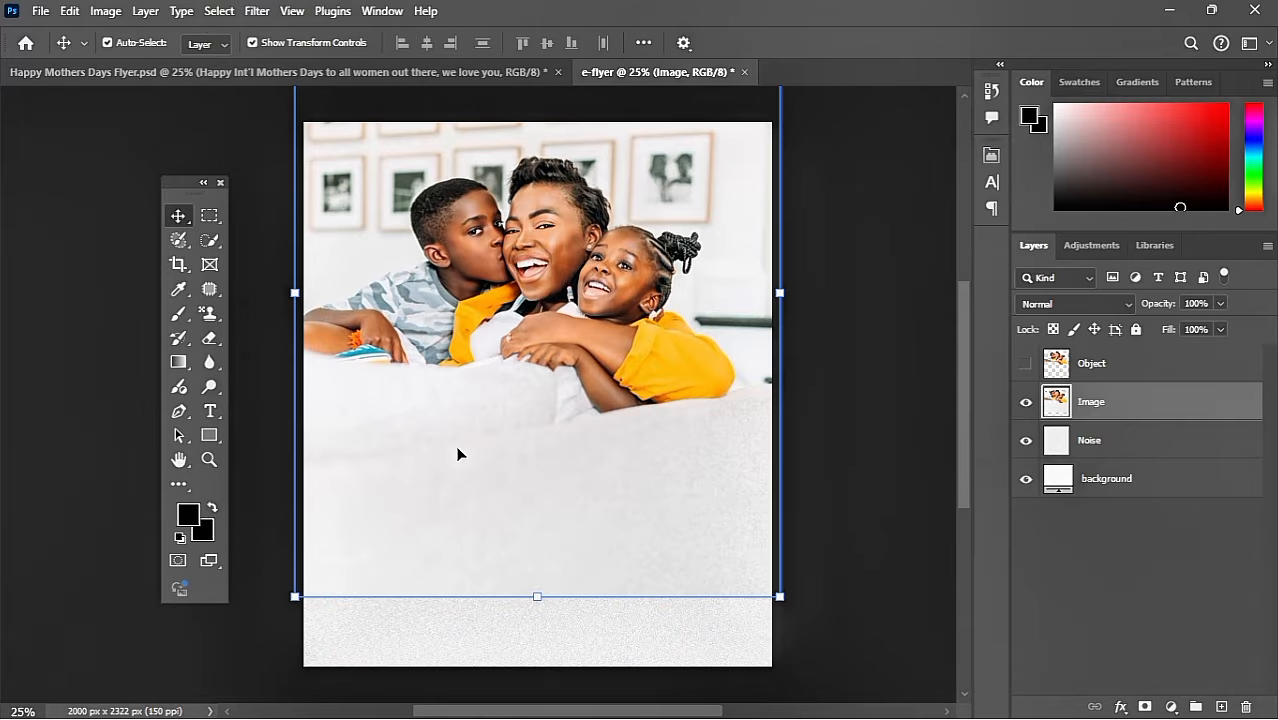
Apply a Gaussian Blur with an 11.1-pixel radius to the Image layer and show the Object layer again.
left_click(255, 11)
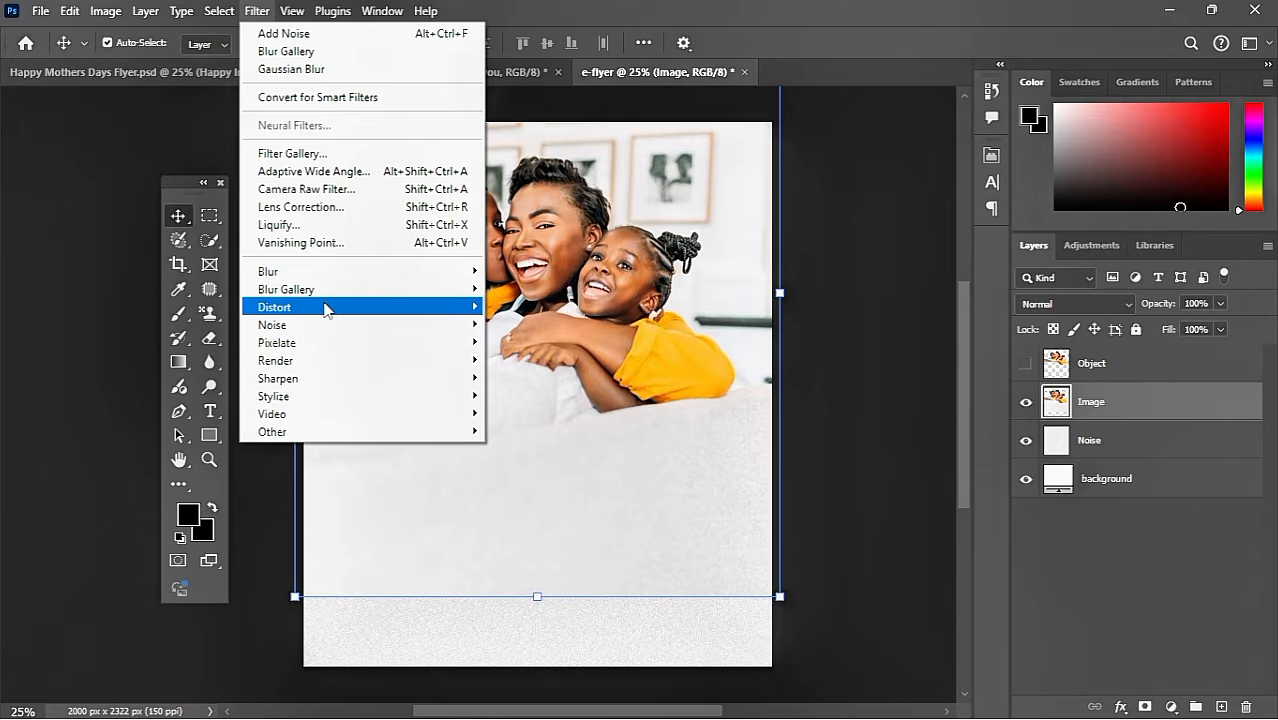
mouse_move(316, 275)
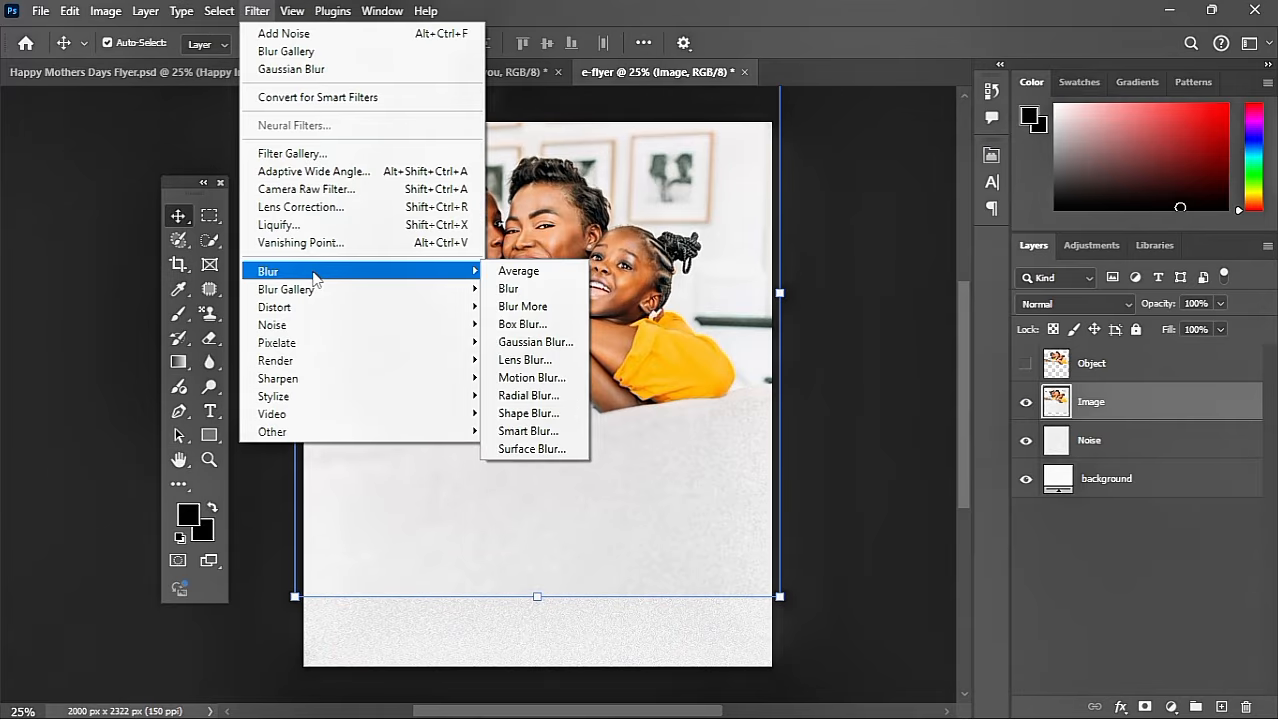
left_click(560, 342)
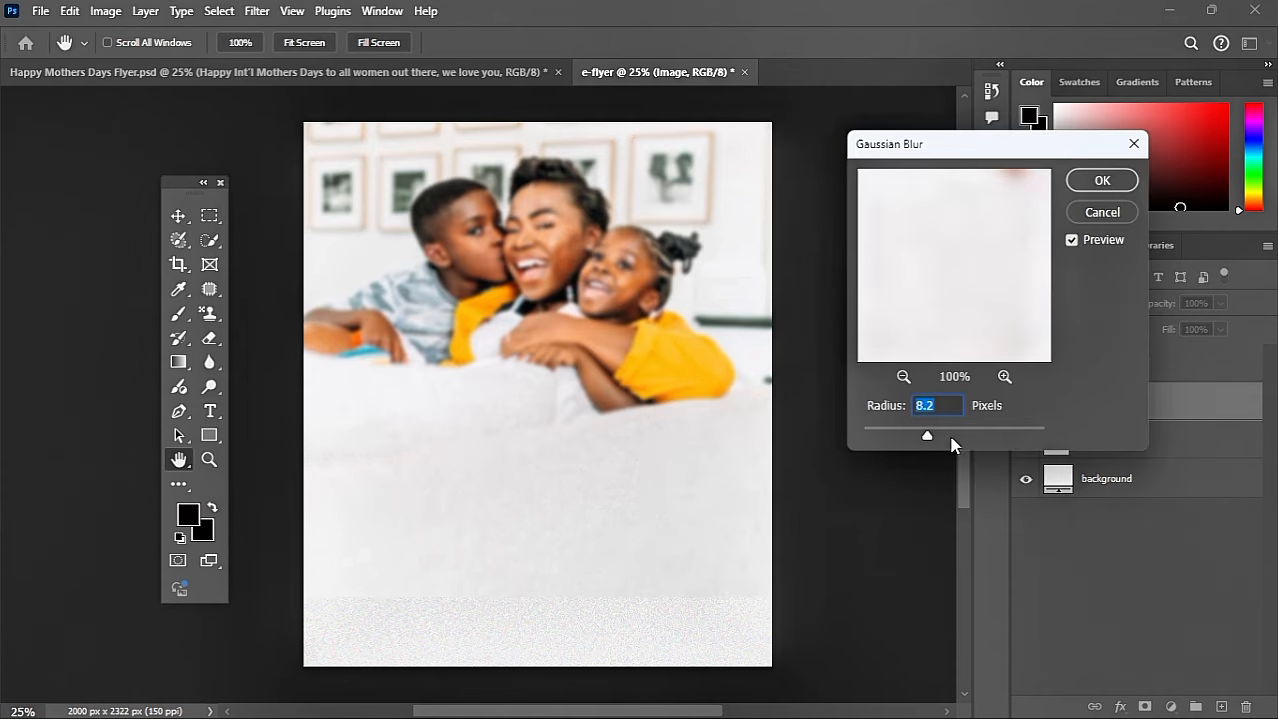
left_click_drag(926, 436, 938, 437)
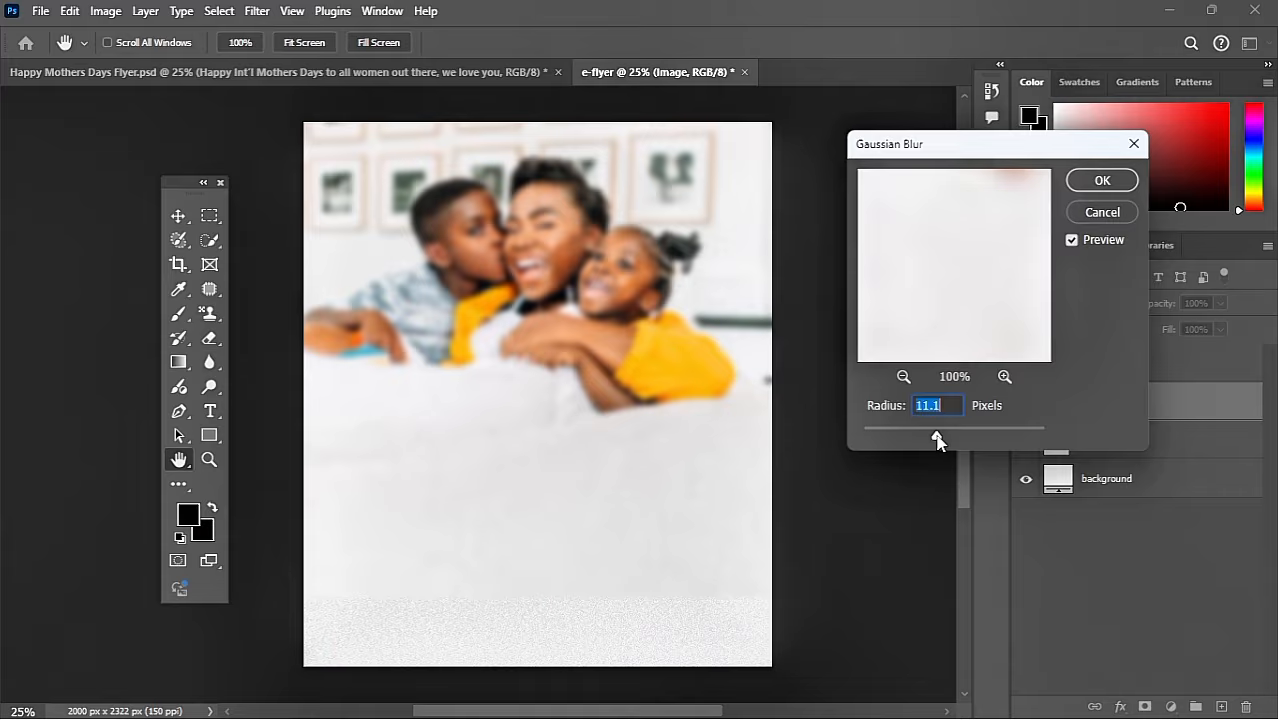
left_click(1101, 180)
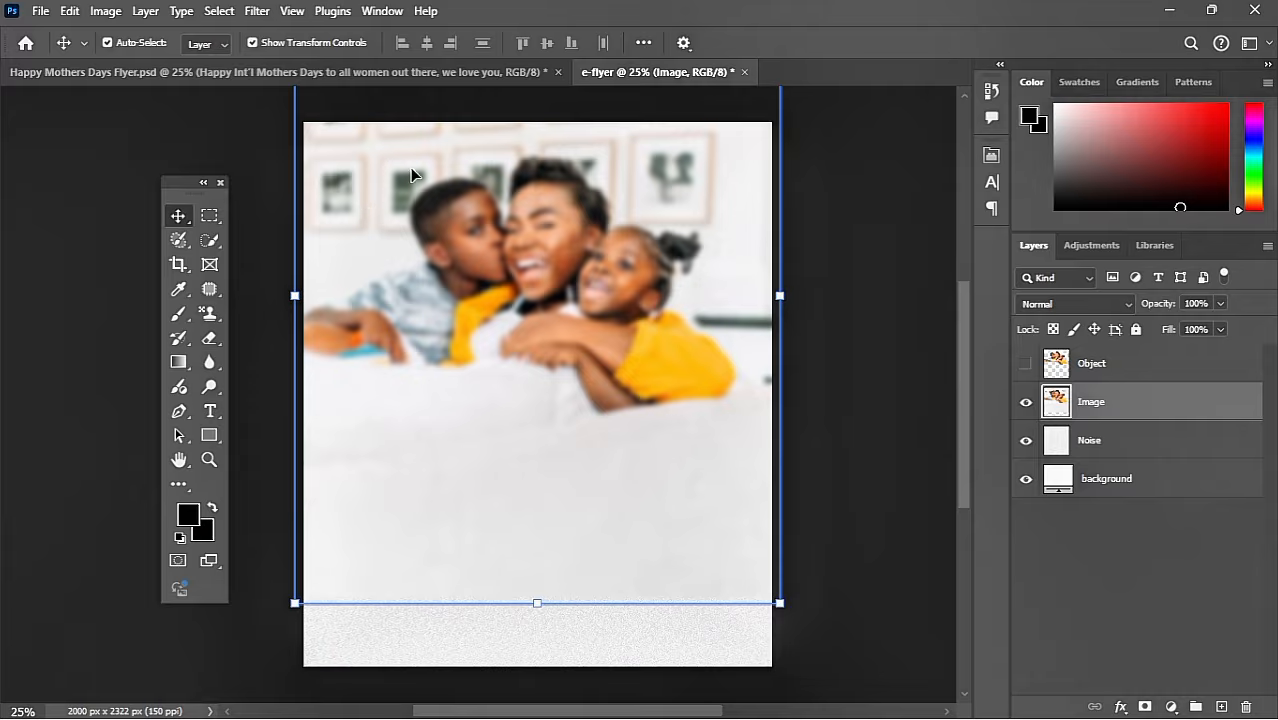
left_click(1106, 364)
left_click(1026, 368)
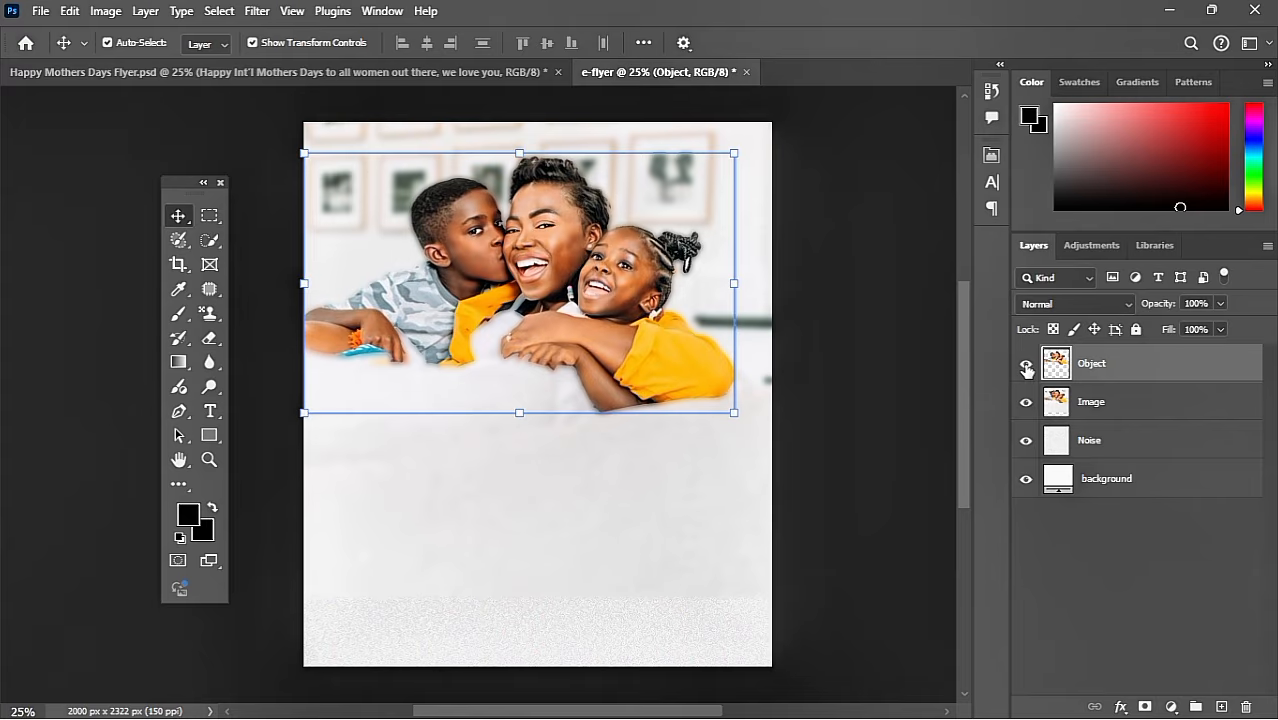
Group the Object and Image layers under the name "Image" and convert the group to a Smart Object.
left_click(1090, 401)
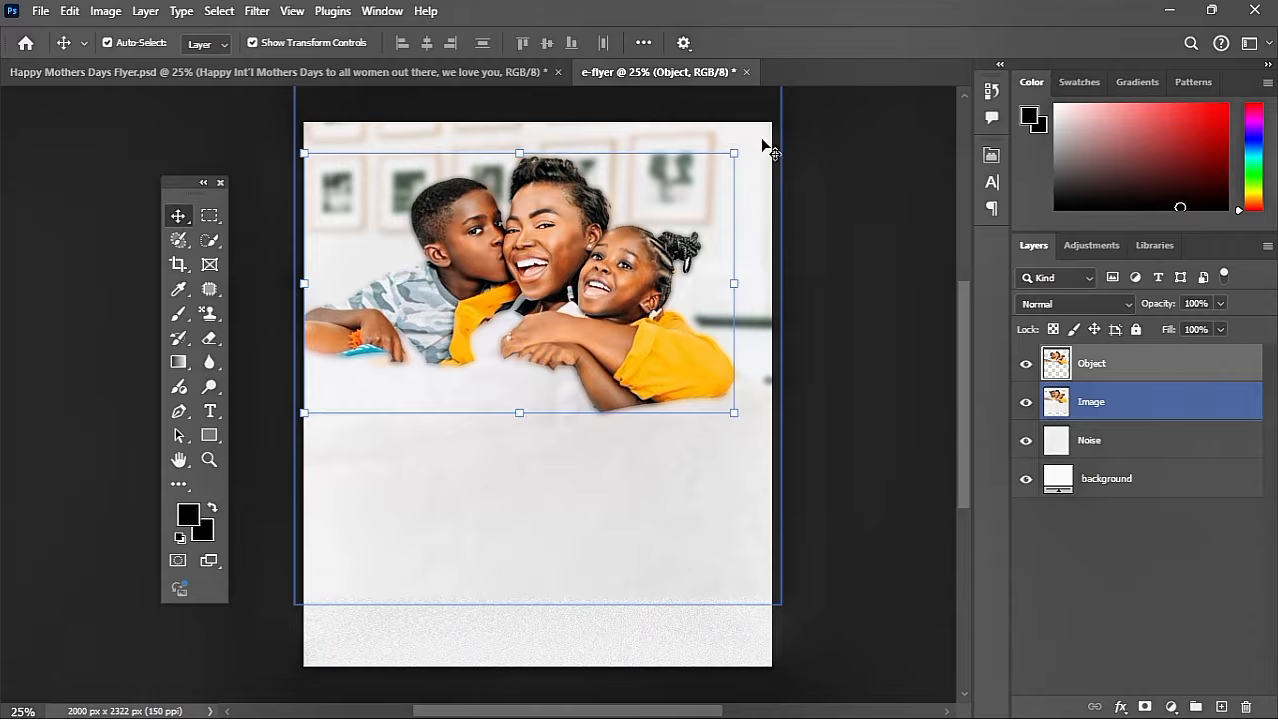
left_click(579, 280)
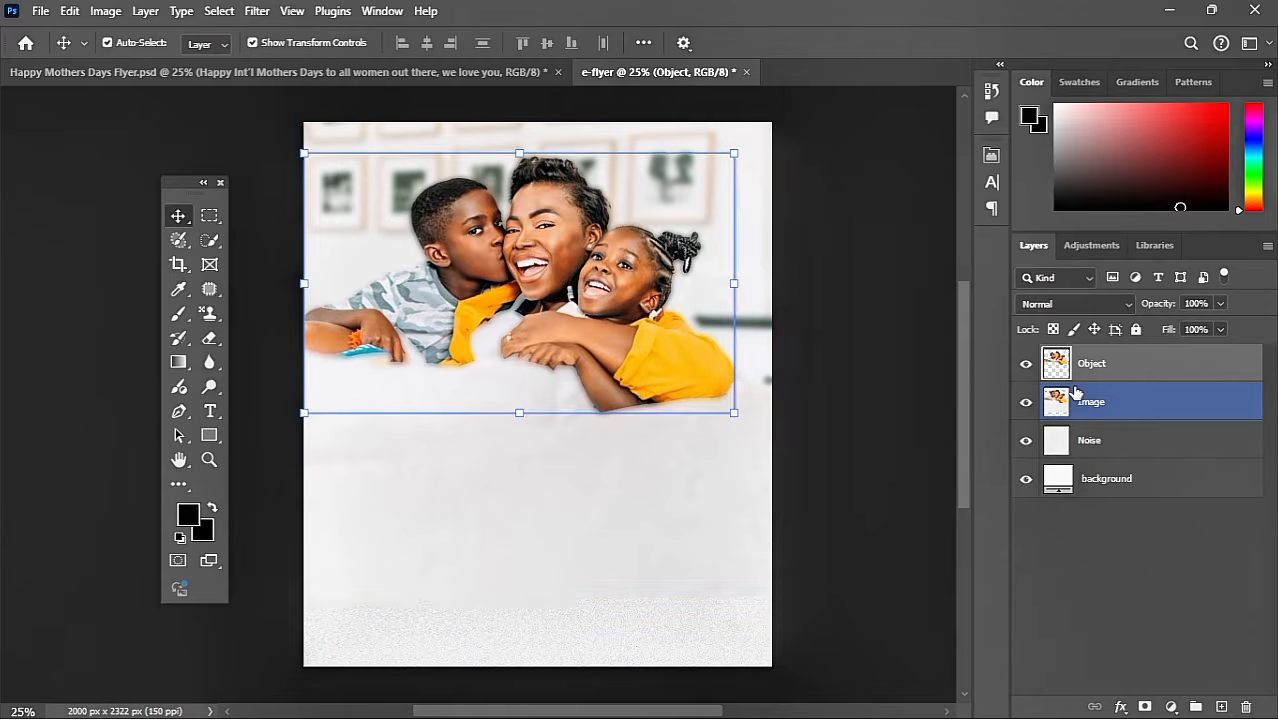
left_click(1108, 402, "ctrl")
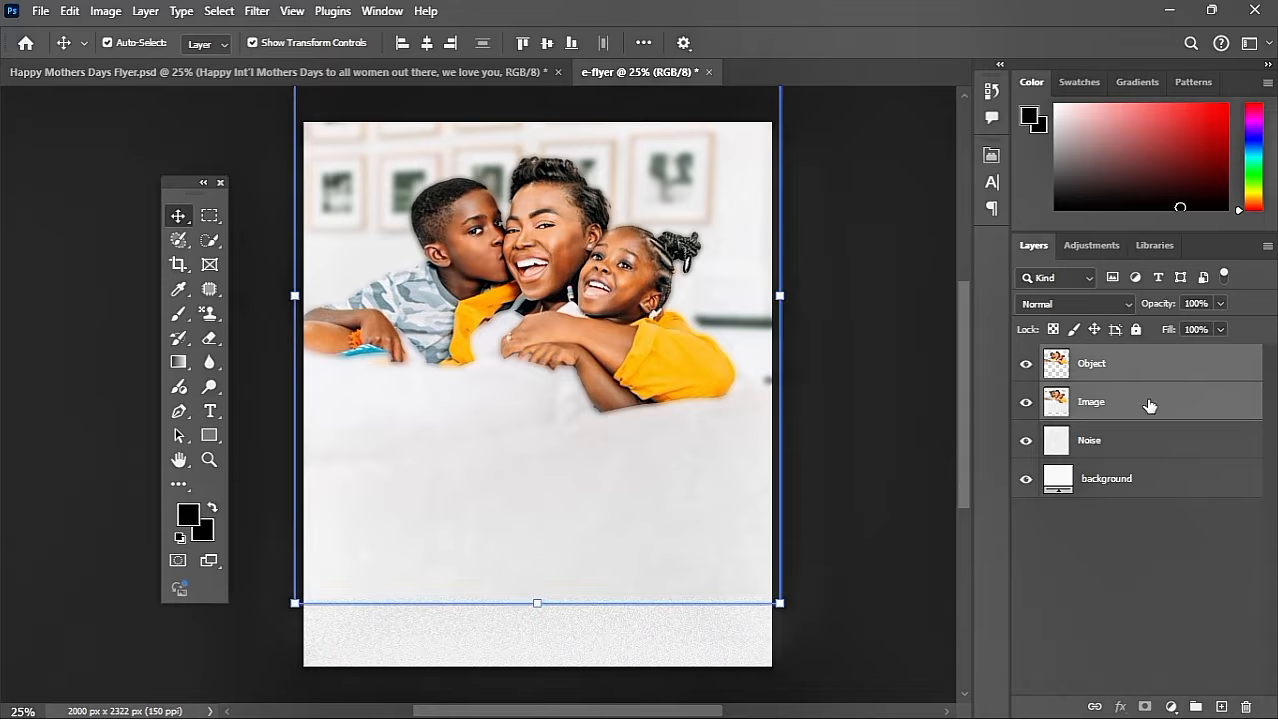
key("ctrl+g")
double_click(1093, 357)
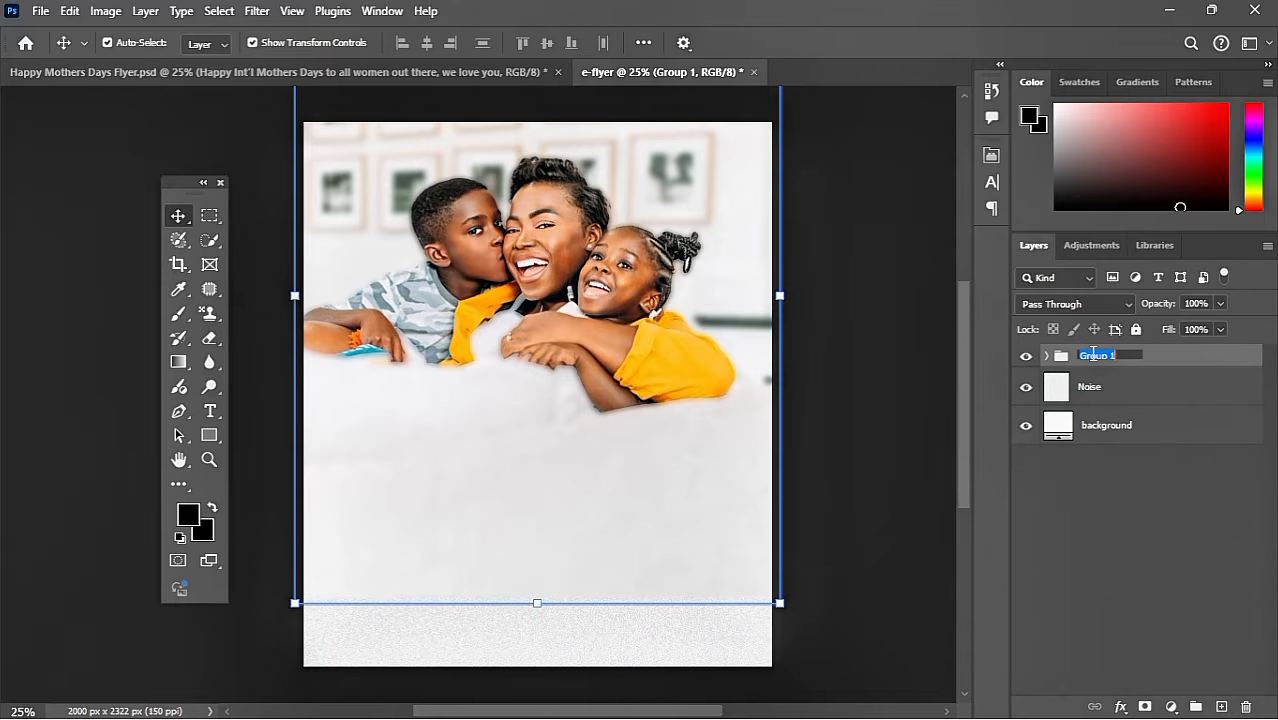
type("t")
key("Return")
right_click(1093, 360)
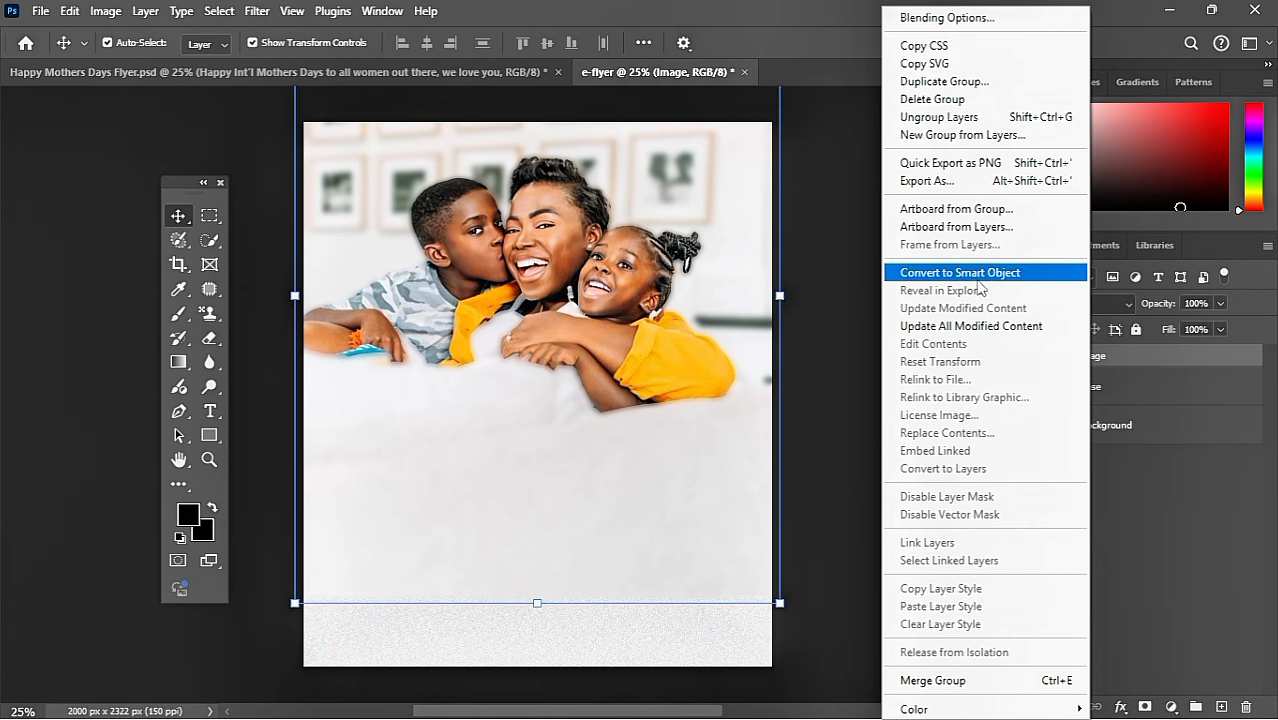
left_click(977, 273)
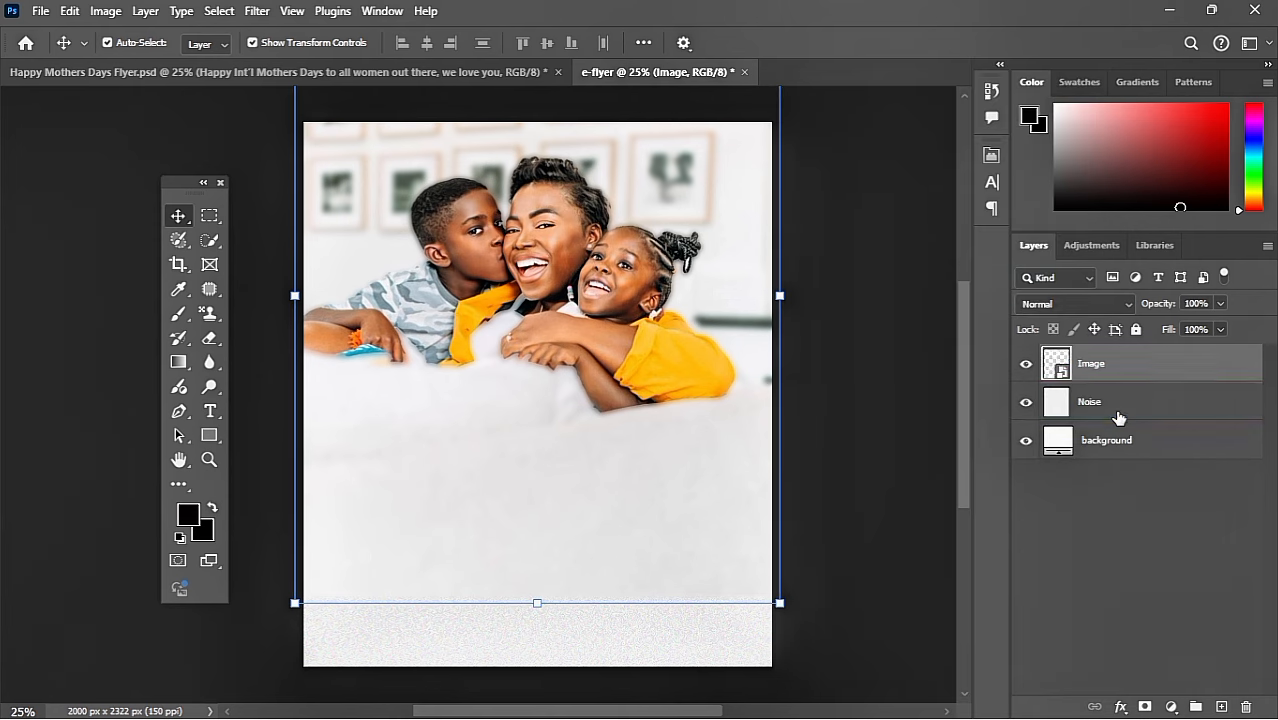
Set the blend mode of the Image smart object to Luminosity.
left_click(1073, 302)
left_click(1074, 306)
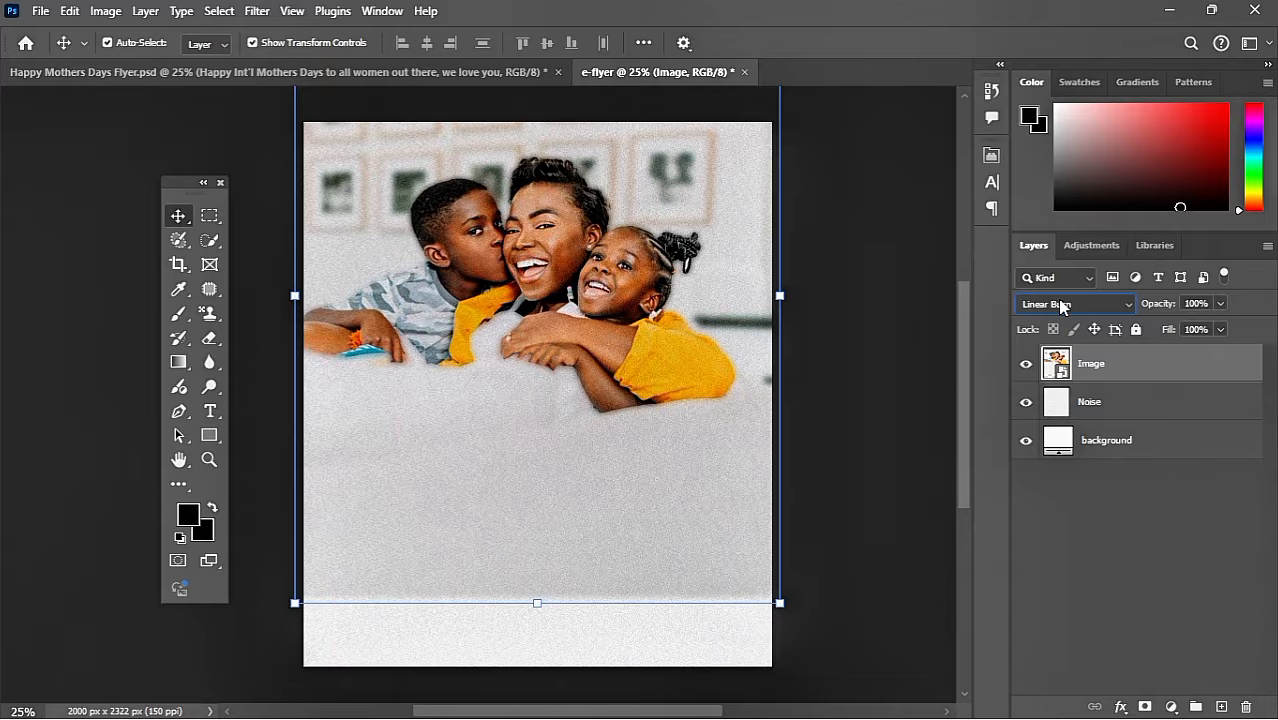
left_click(1070, 304)
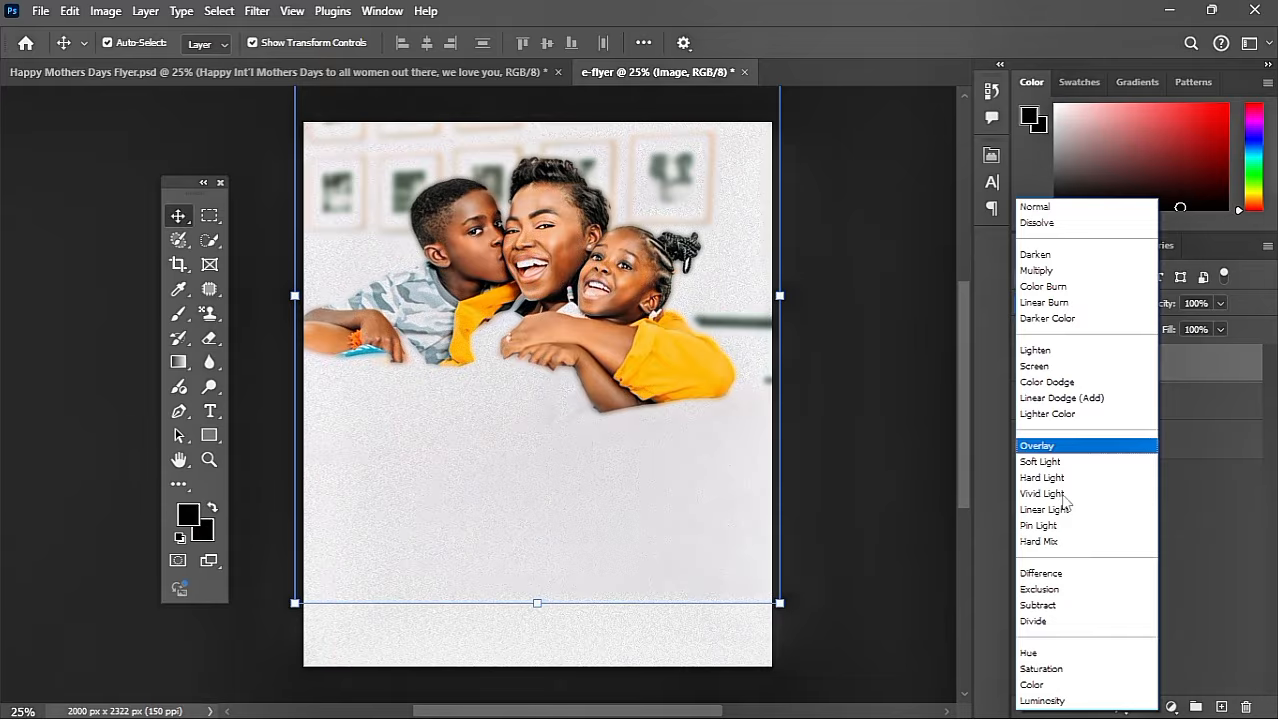
left_click(1052, 701)
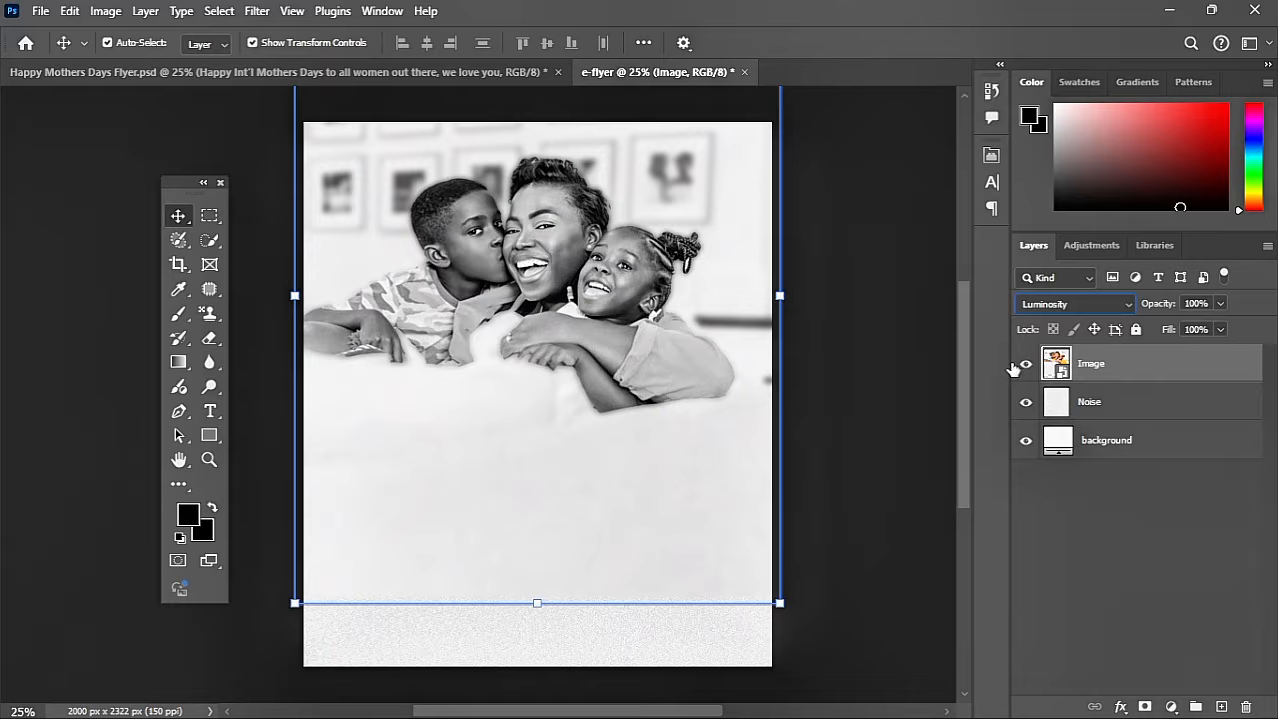
Add a layer mask to the Image layer and fade out the photo's lower part with a soft black 1500-pixel brush.
left_click(1145, 706)
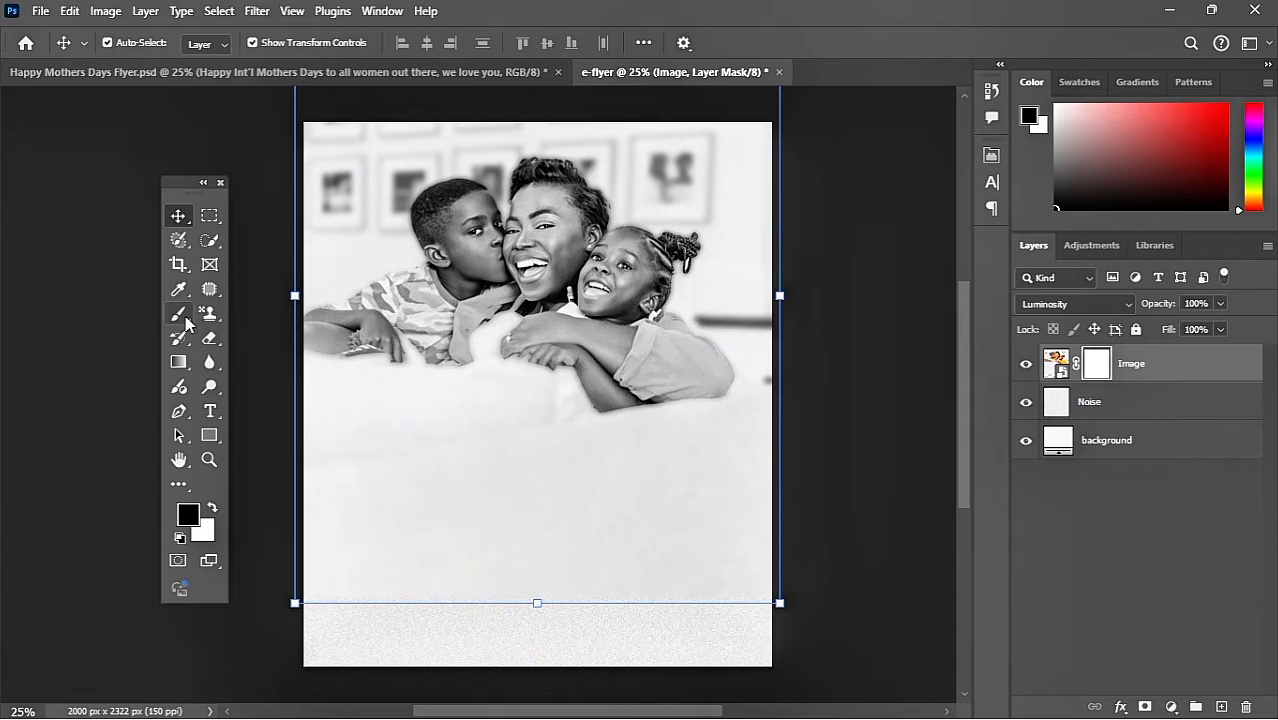
left_click(186, 322)
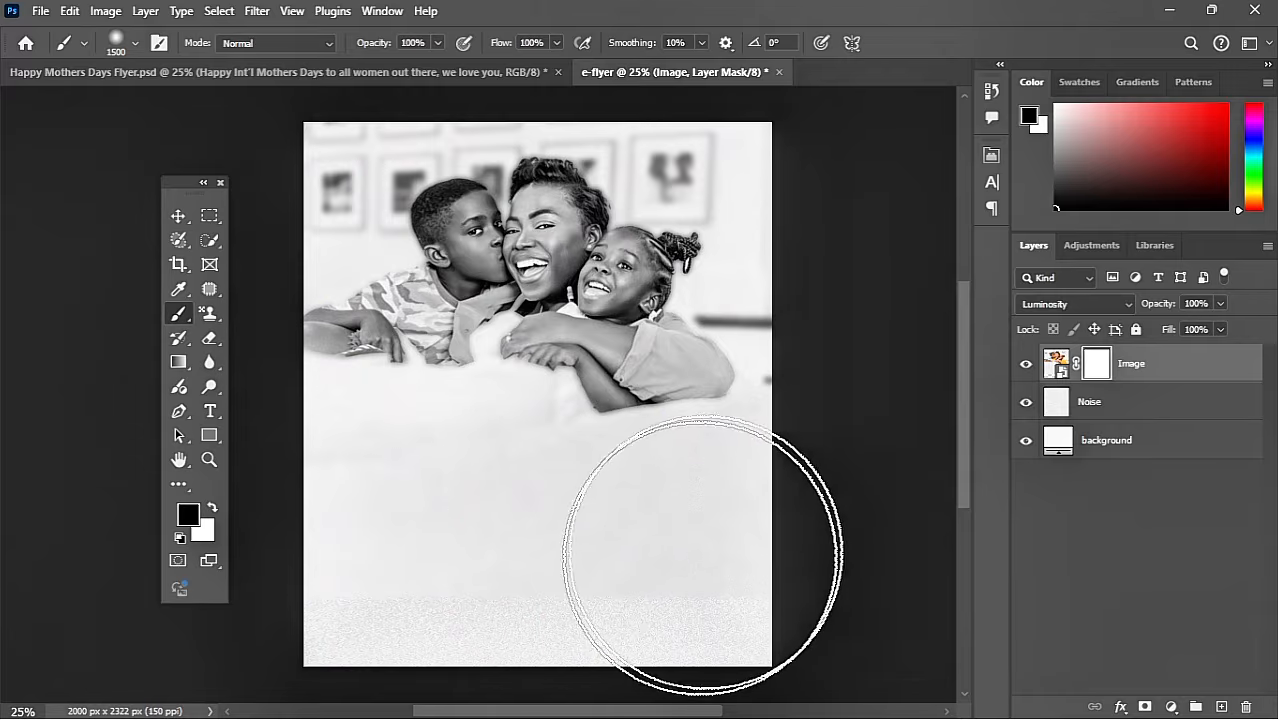
mouse_move(702, 553)
left_mouse_down()
mouse_move(522, 562)
mouse_move(555, 482)
mouse_move(493, 487)
mouse_move(458, 531)
mouse_move(419, 487)
mouse_move(347, 455)
left_mouse_up()
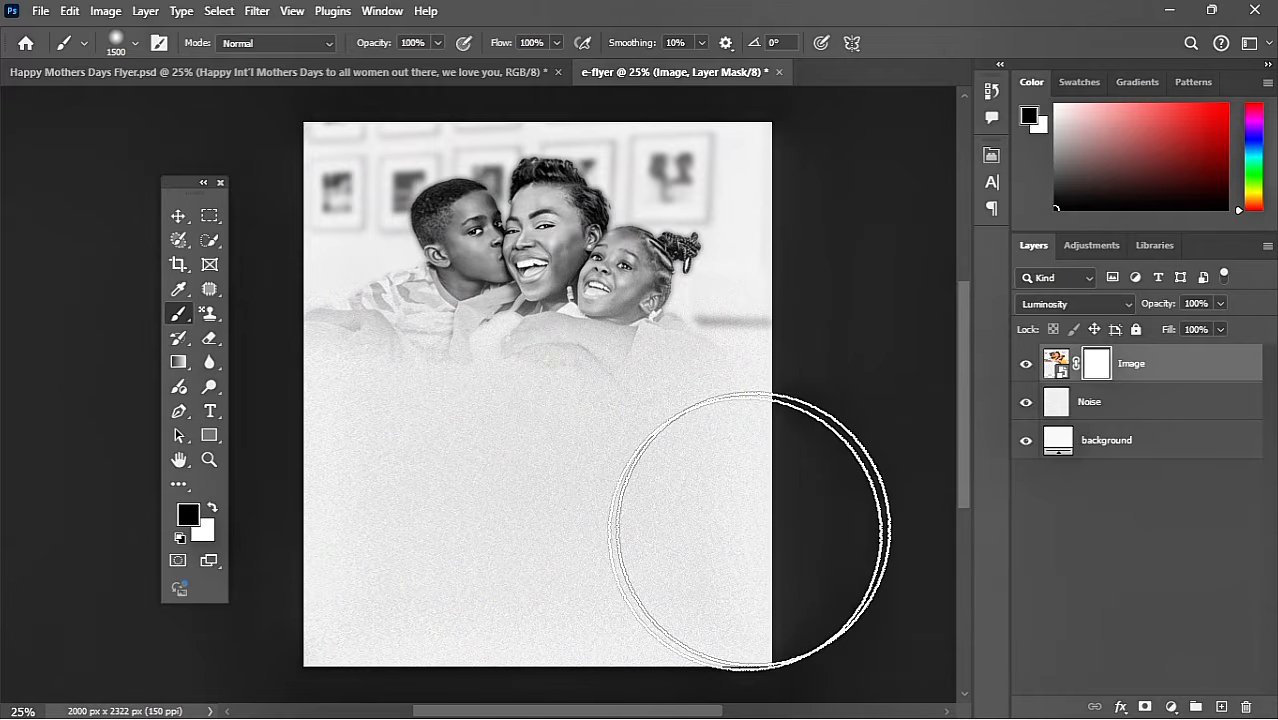
Apply Levels to the Image layer's mask with midtones at 1.13 and the white input at 249.
left_click(177, 217)
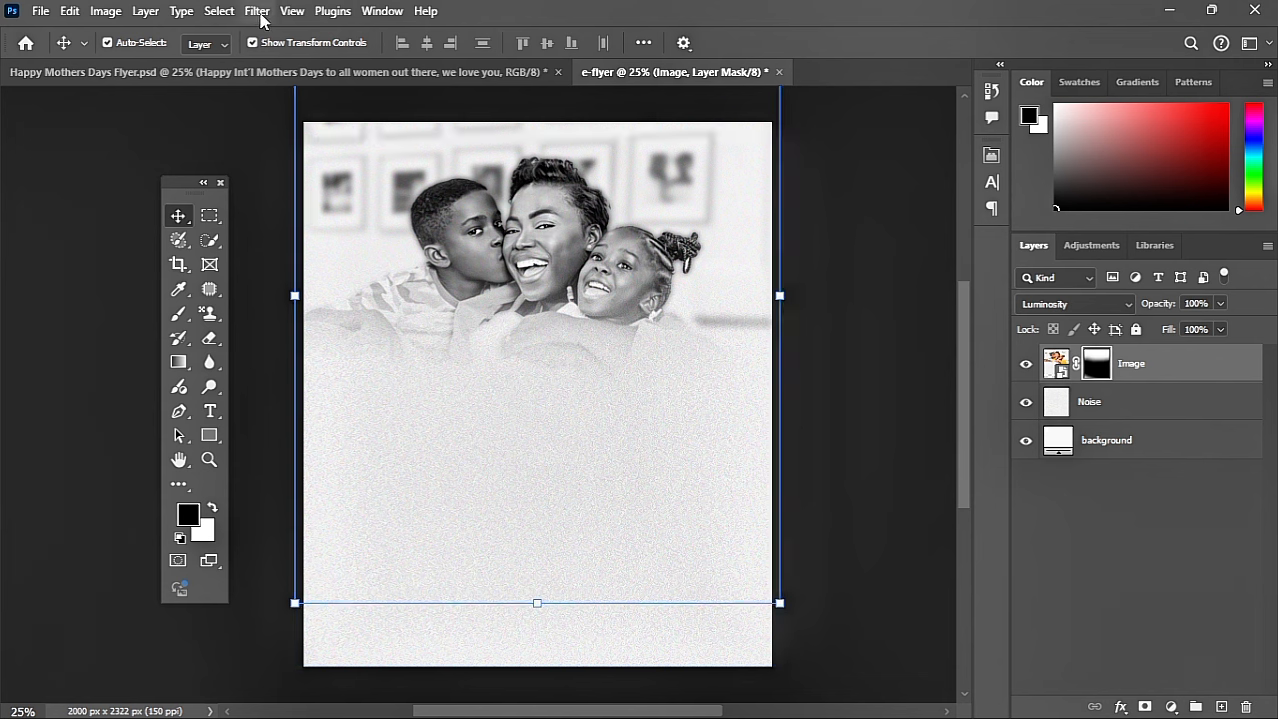
left_click(108, 11)
mouse_move(132, 63)
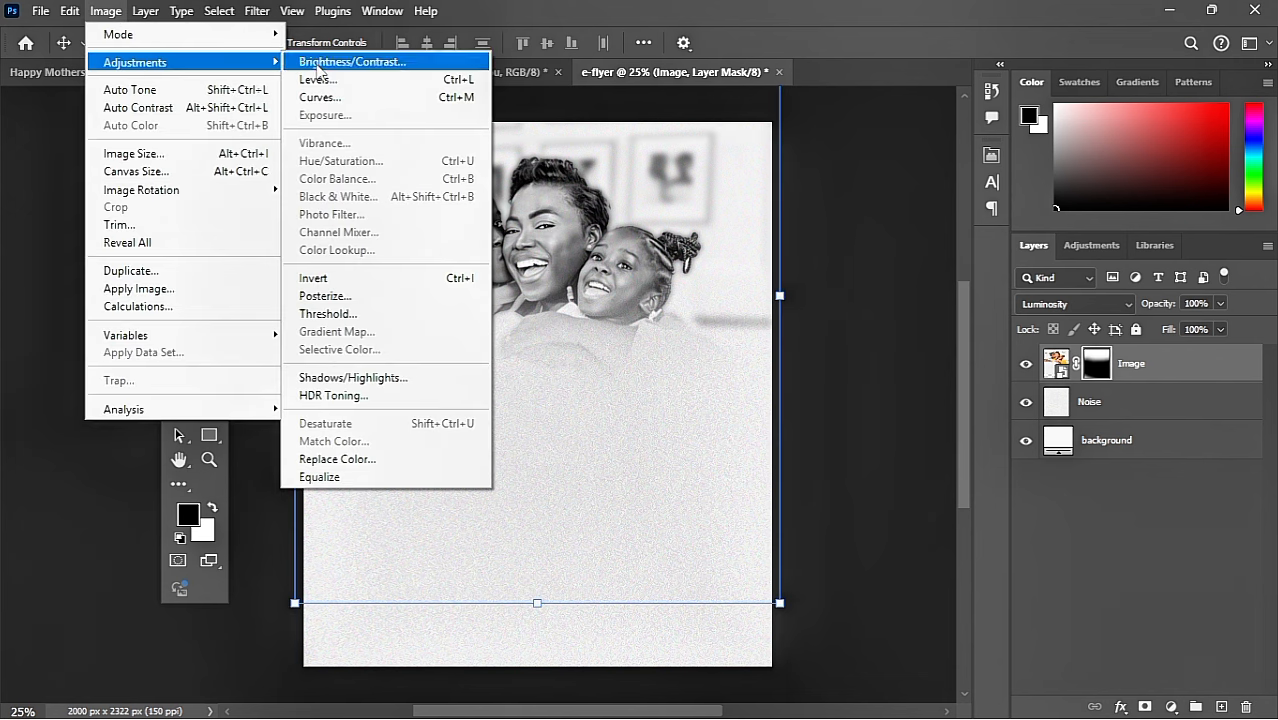
left_click(345, 81)
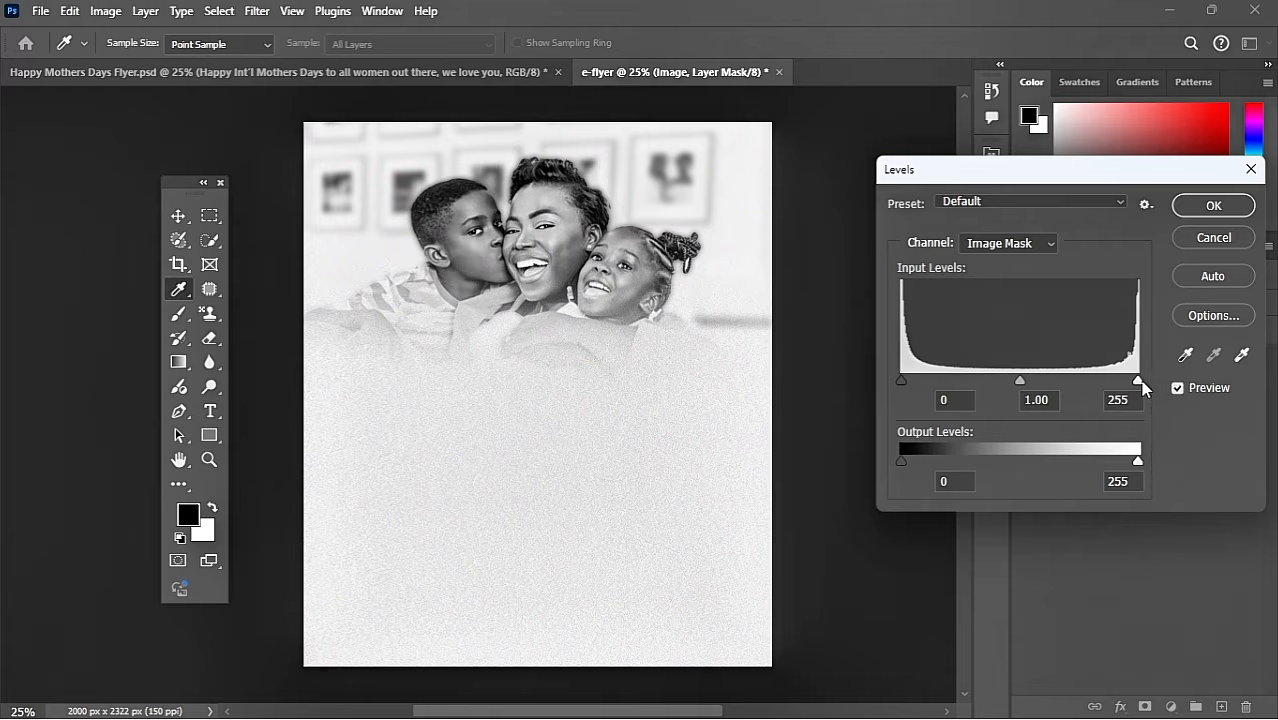
left_click_drag(1139, 382, 1092, 388)
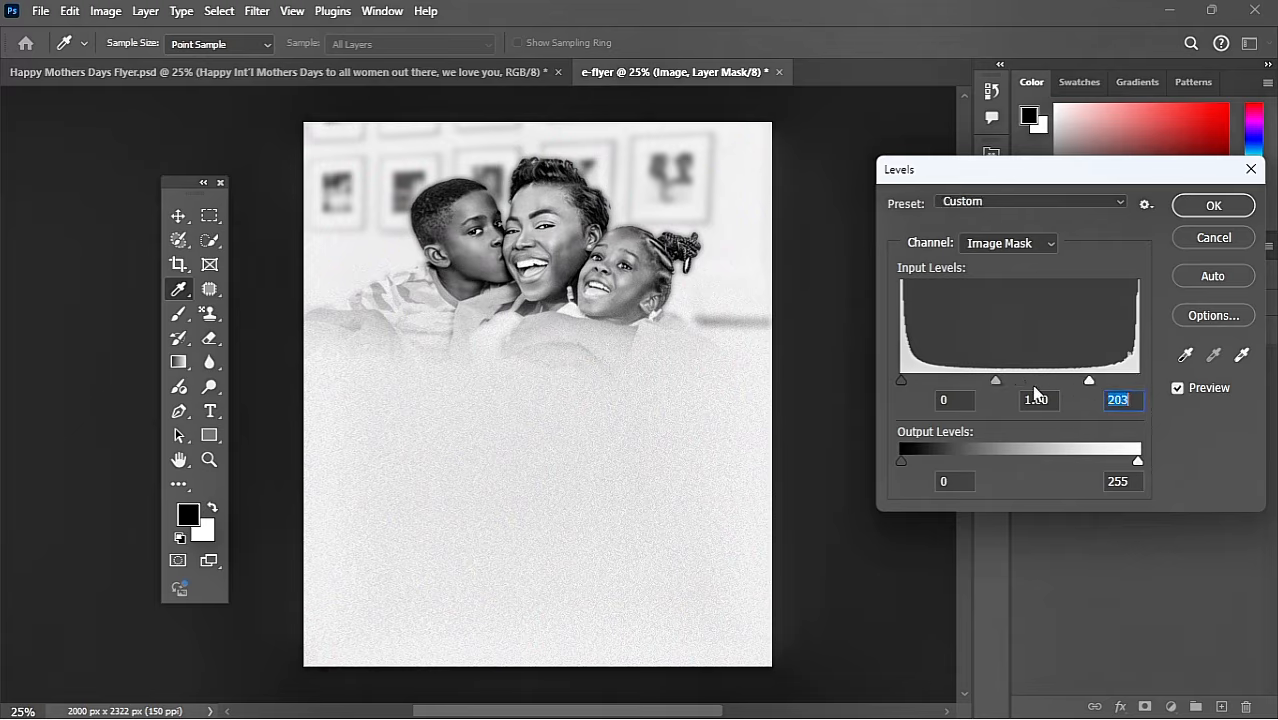
mouse_move(996, 382)
left_mouse_down()
mouse_move(948, 386)
mouse_move(1027, 392)
mouse_move(1000, 391)
left_mouse_up()
left_click_drag(1089, 381, 1132, 380)
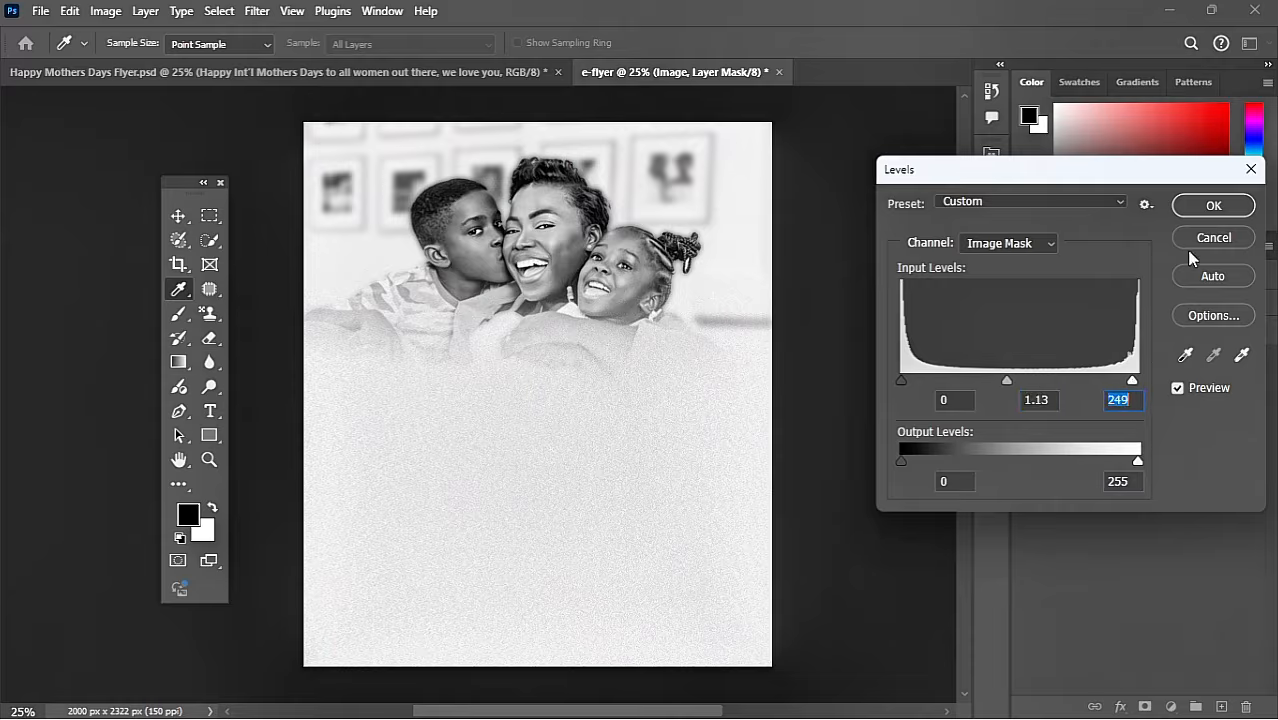
left_click(1213, 206)
key("v")
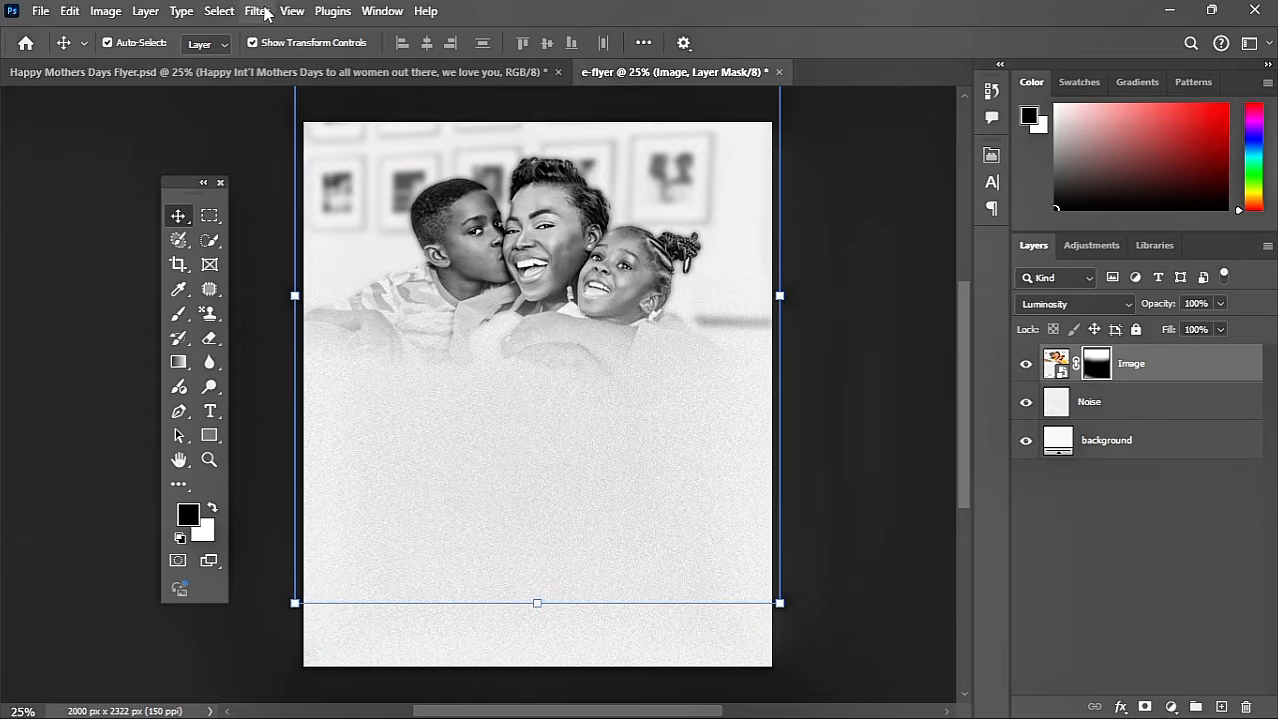
Target the Image smart object instead of its mask, open the Camera Raw Filter and set Blacks to -17.
left_click(265, 12)
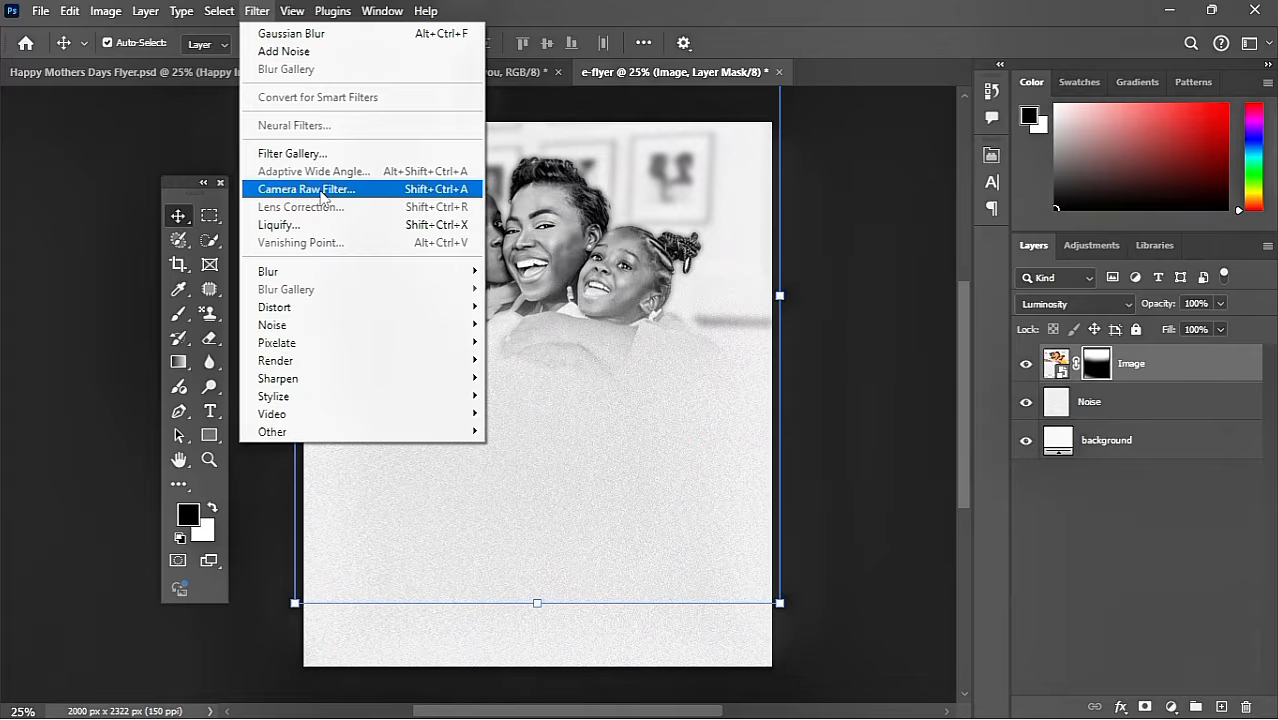
left_click(1140, 376)
left_click(1059, 370)
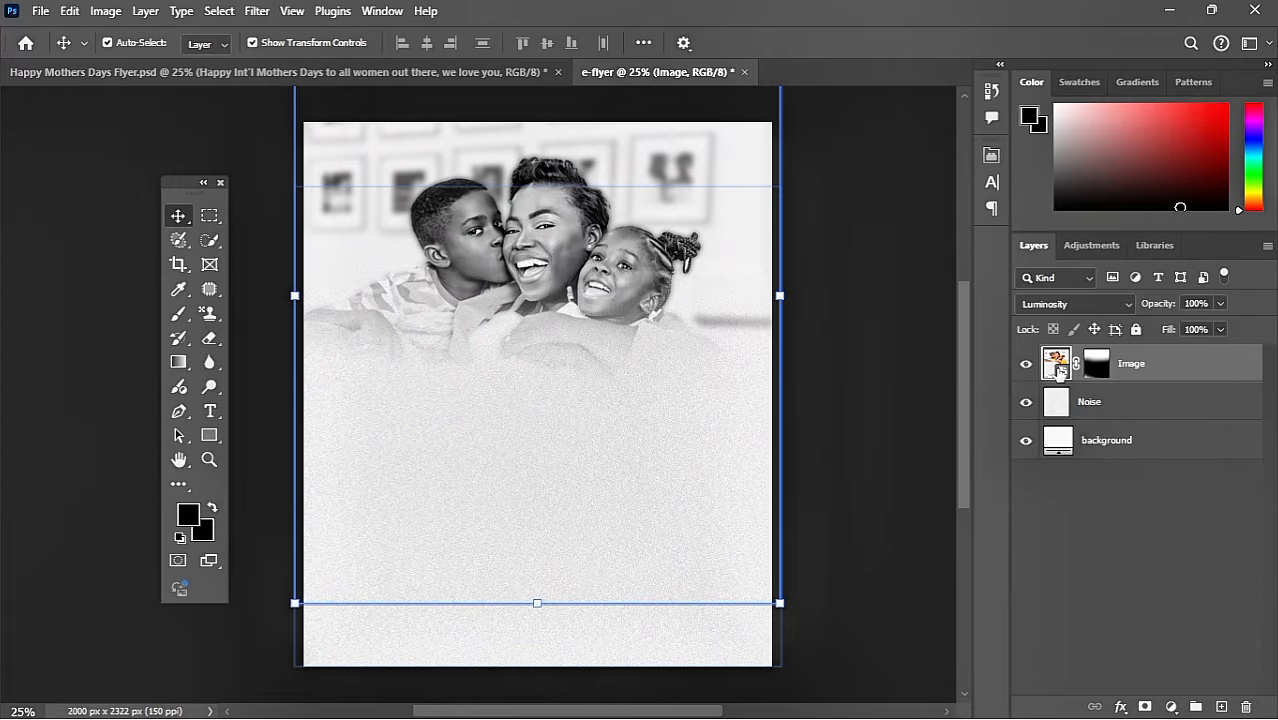
left_click(259, 13)
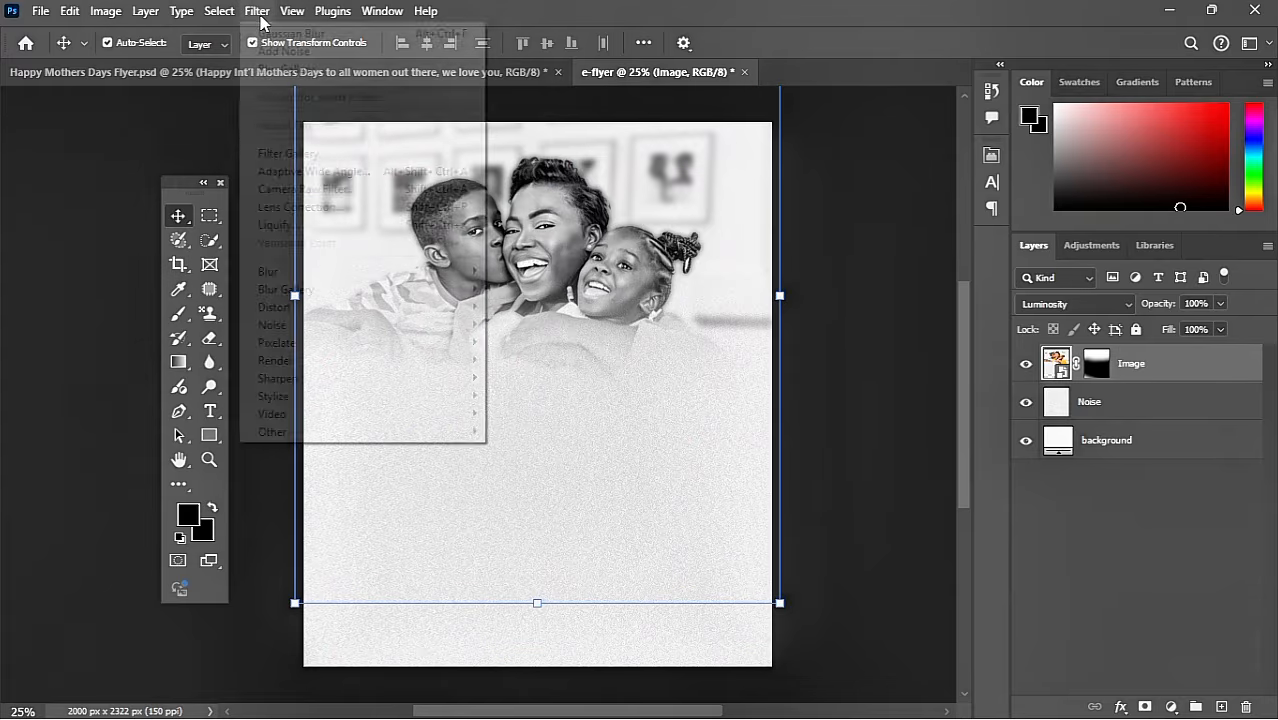
left_click(322, 191)
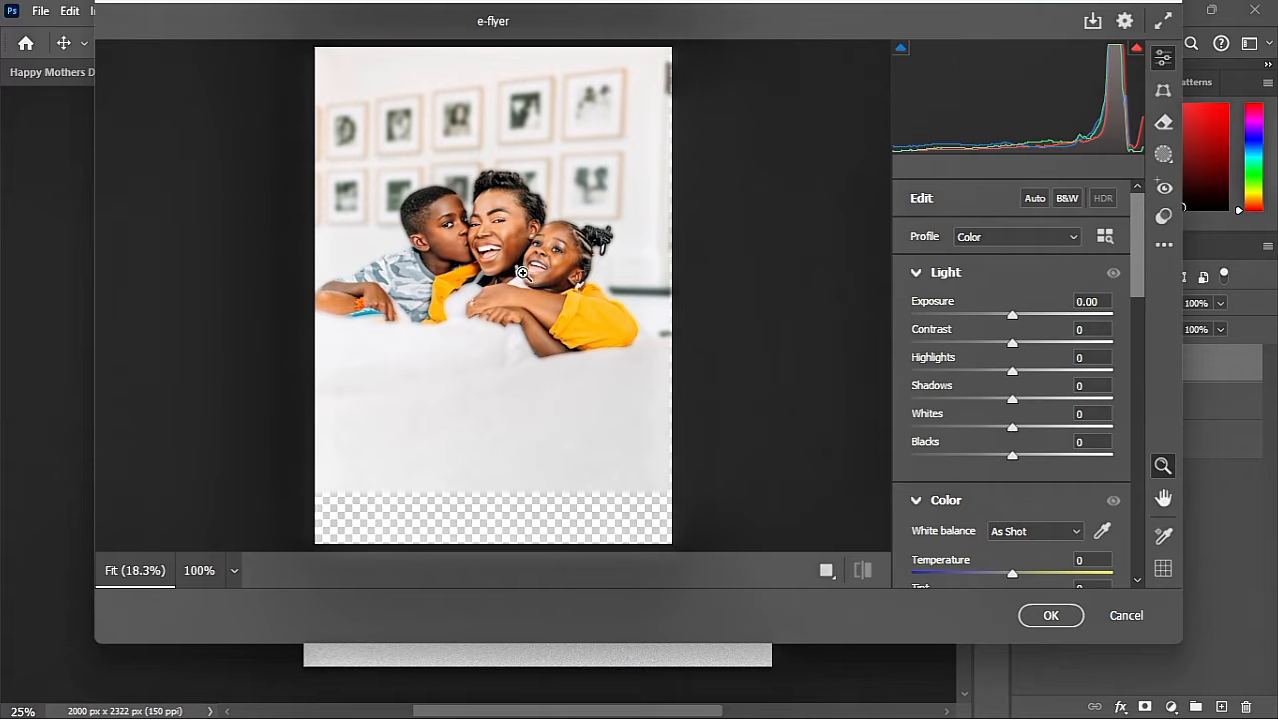
scroll(511, 273, "up", 3)
scroll(540, 274, "down", 1)
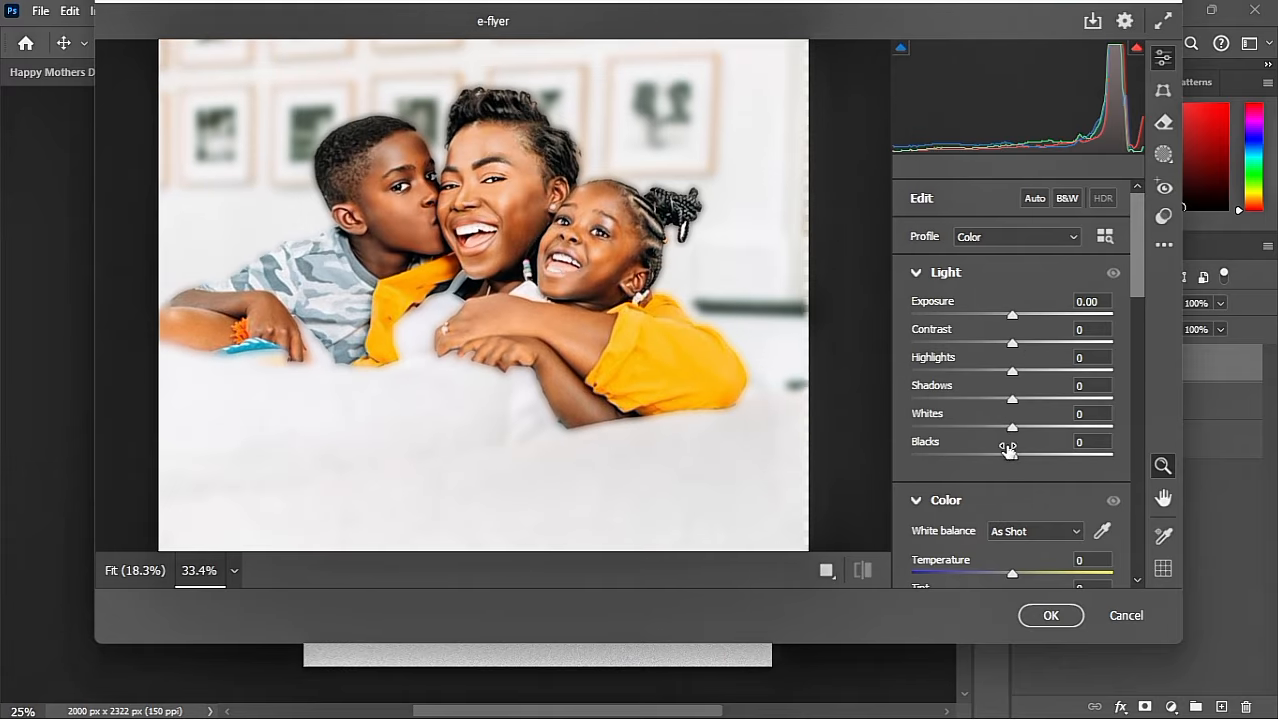
left_click_drag(1012, 456, 997, 462)
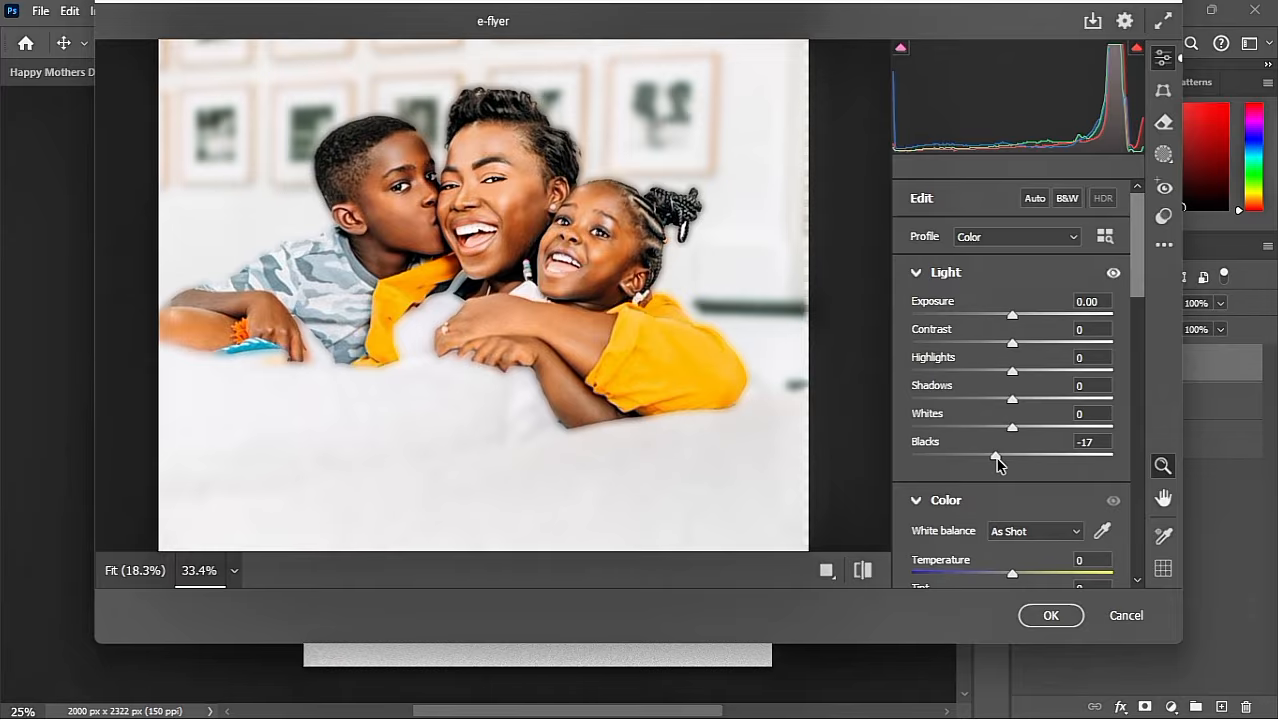
Set Texture to +11, Clarity to +7 and Noise Reduction to 60, and apply the Camera Raw Filter.
scroll(997, 460, "down", 5)
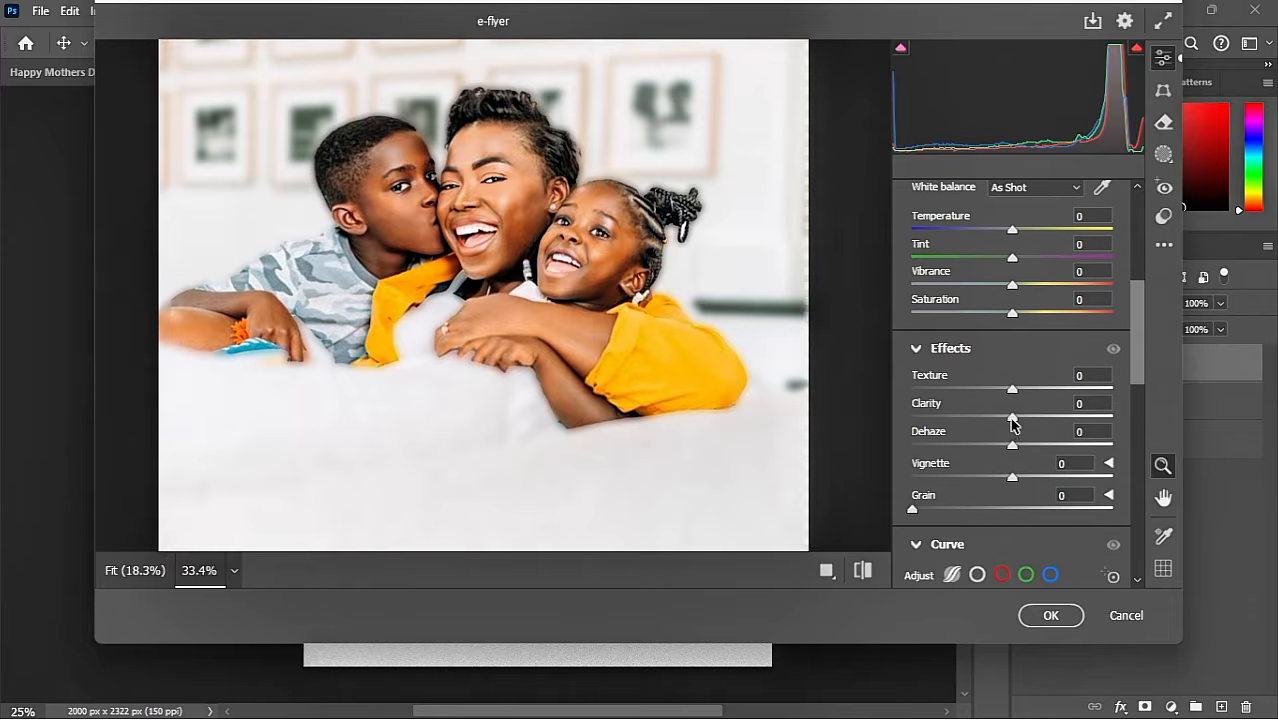
left_click_drag(1012, 389, 1046, 424)
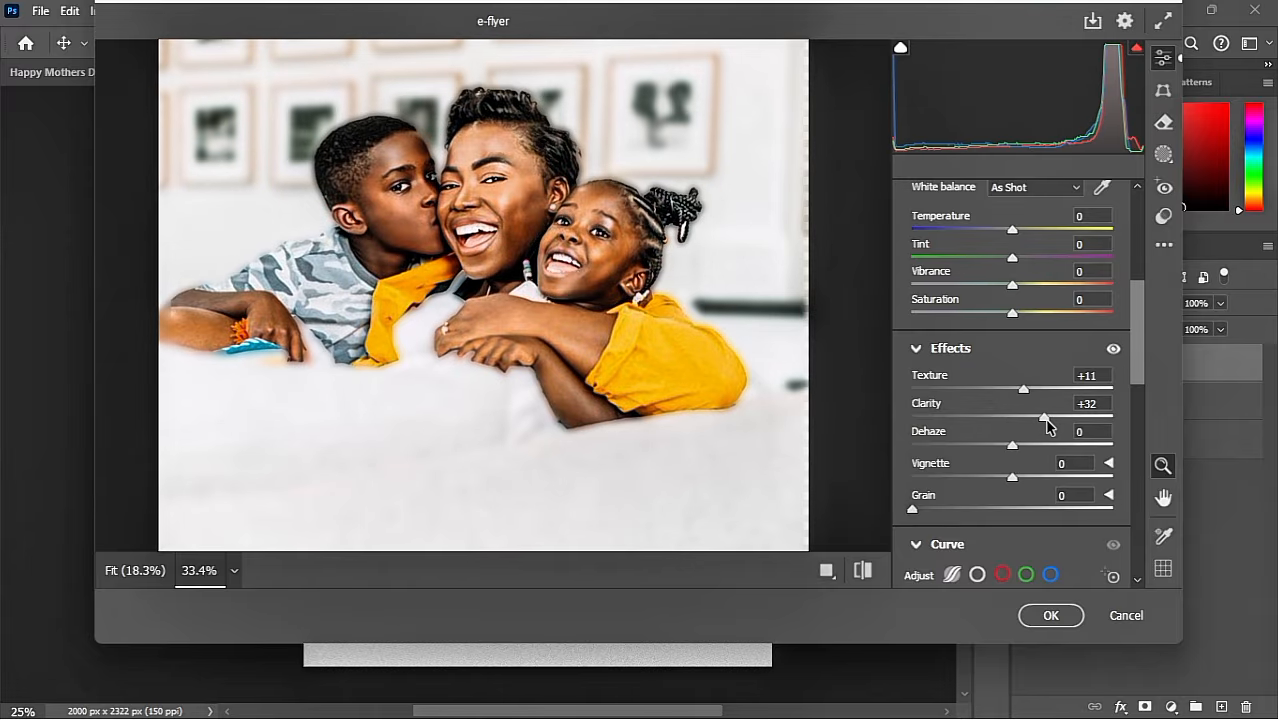
left_click_drag(1046, 424, 1022, 397)
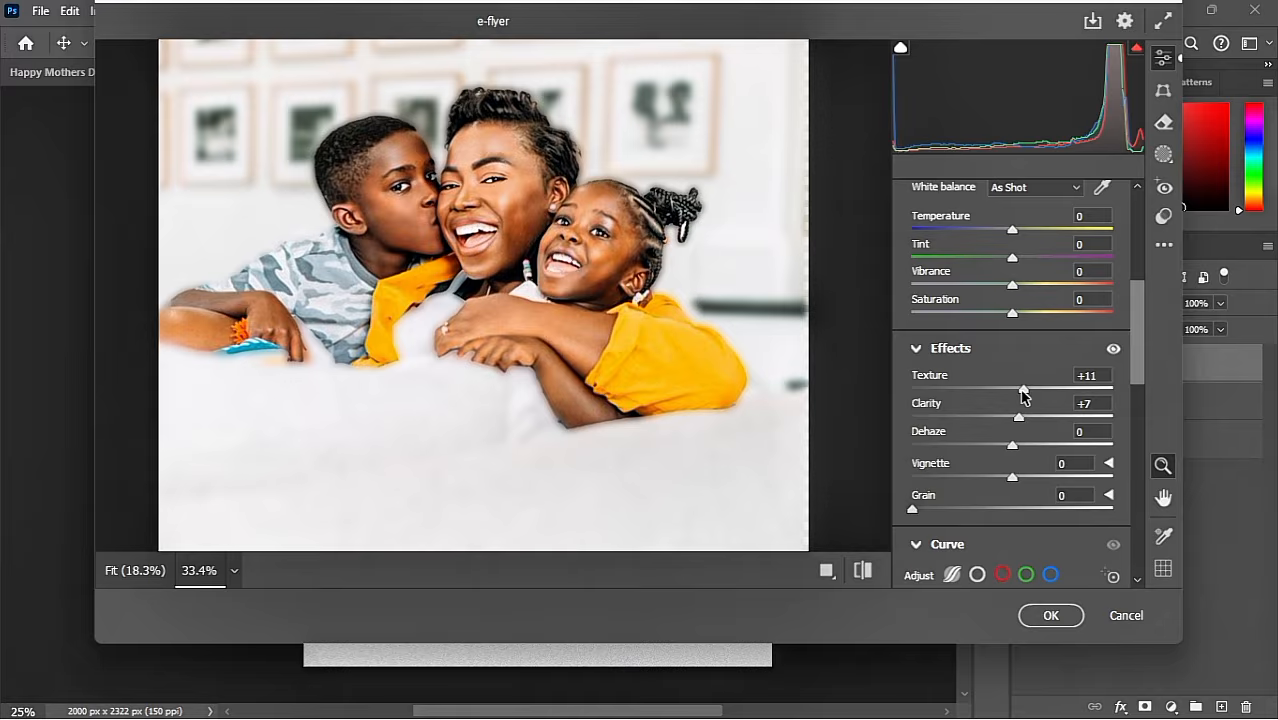
scroll(972, 460, "down", 6)
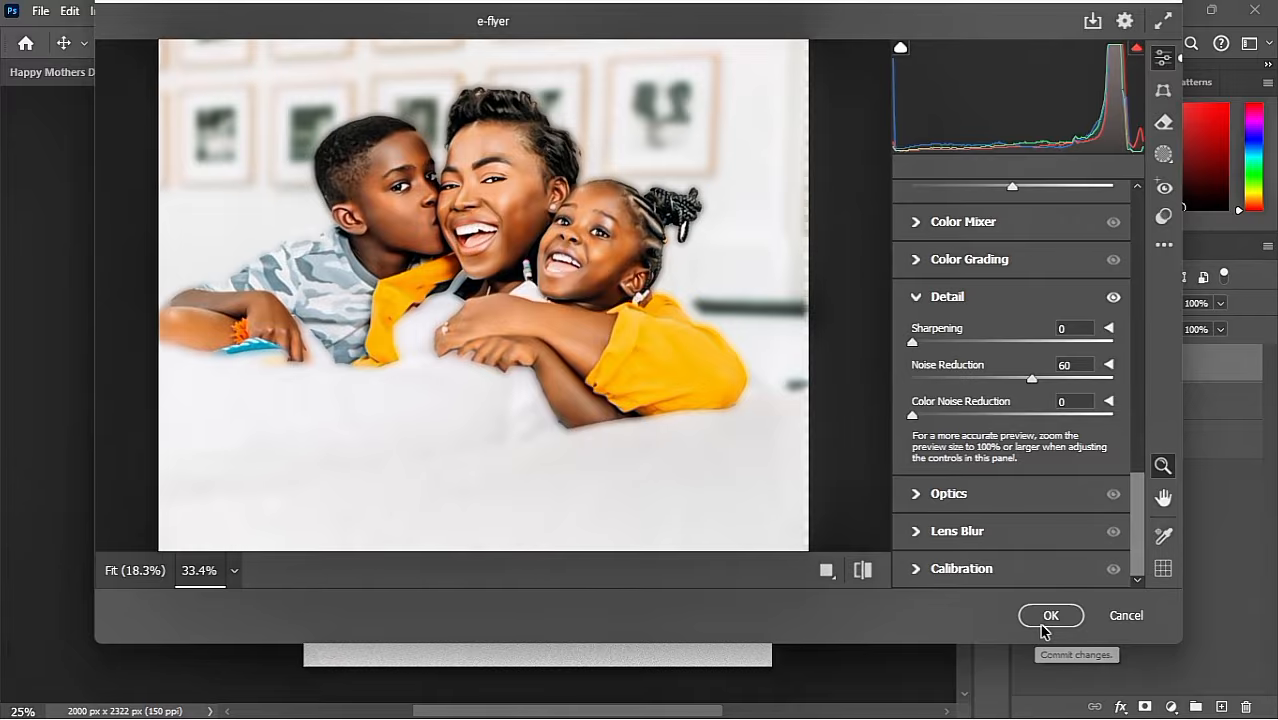
left_click(1043, 624)
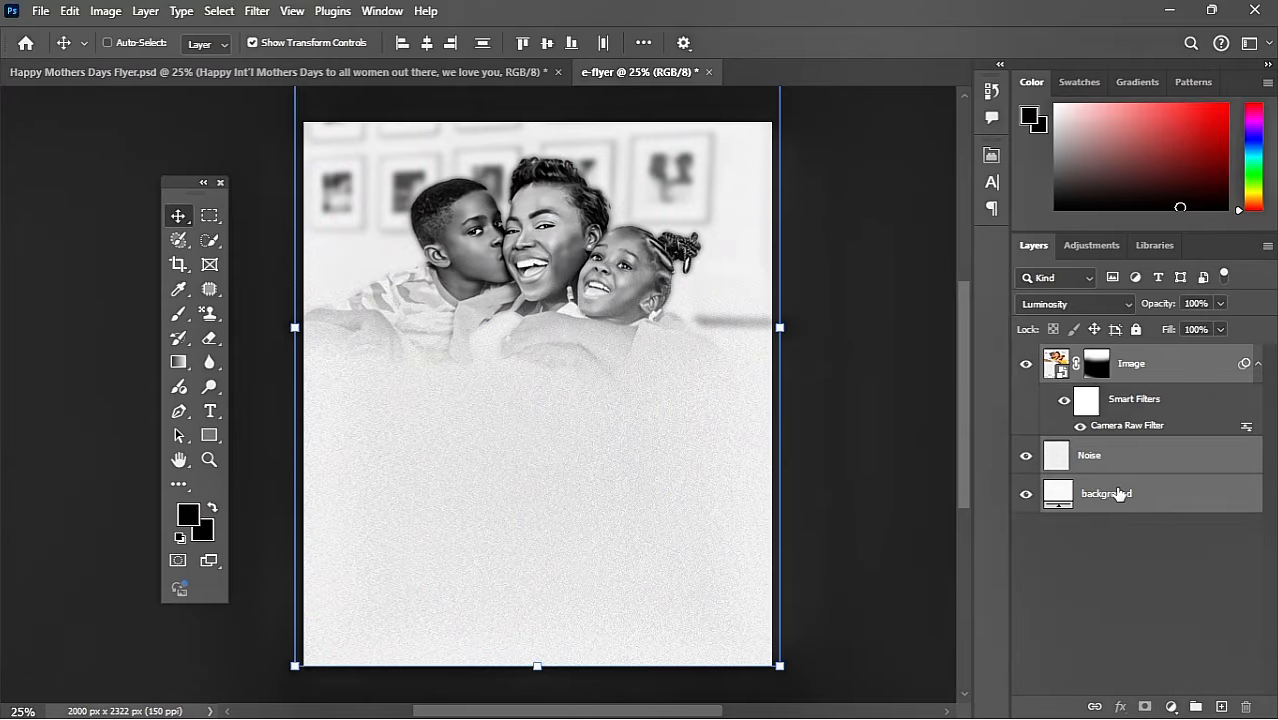
Group the Image, Noise and background layers, name the group "background" and lock it.
key("ctrl+g")
double_click(1090, 357)
type("backgr")
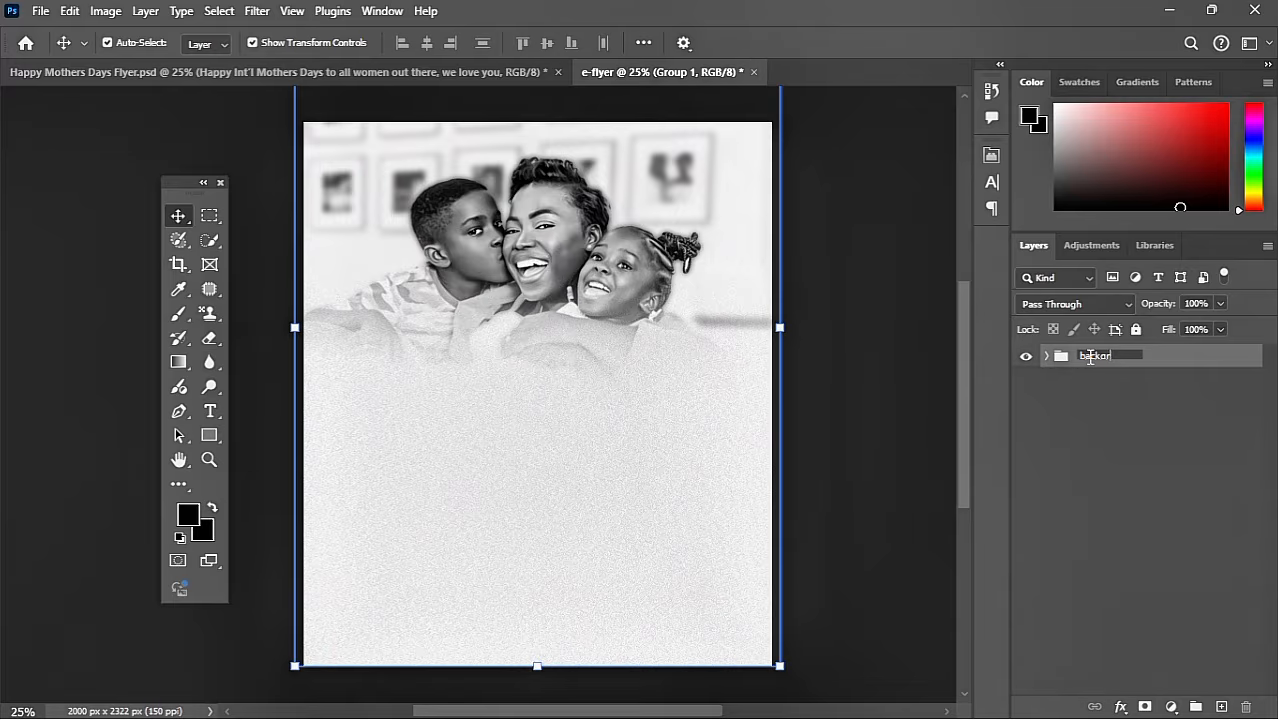
type("ound")
key("Return")
left_click(1135, 329)
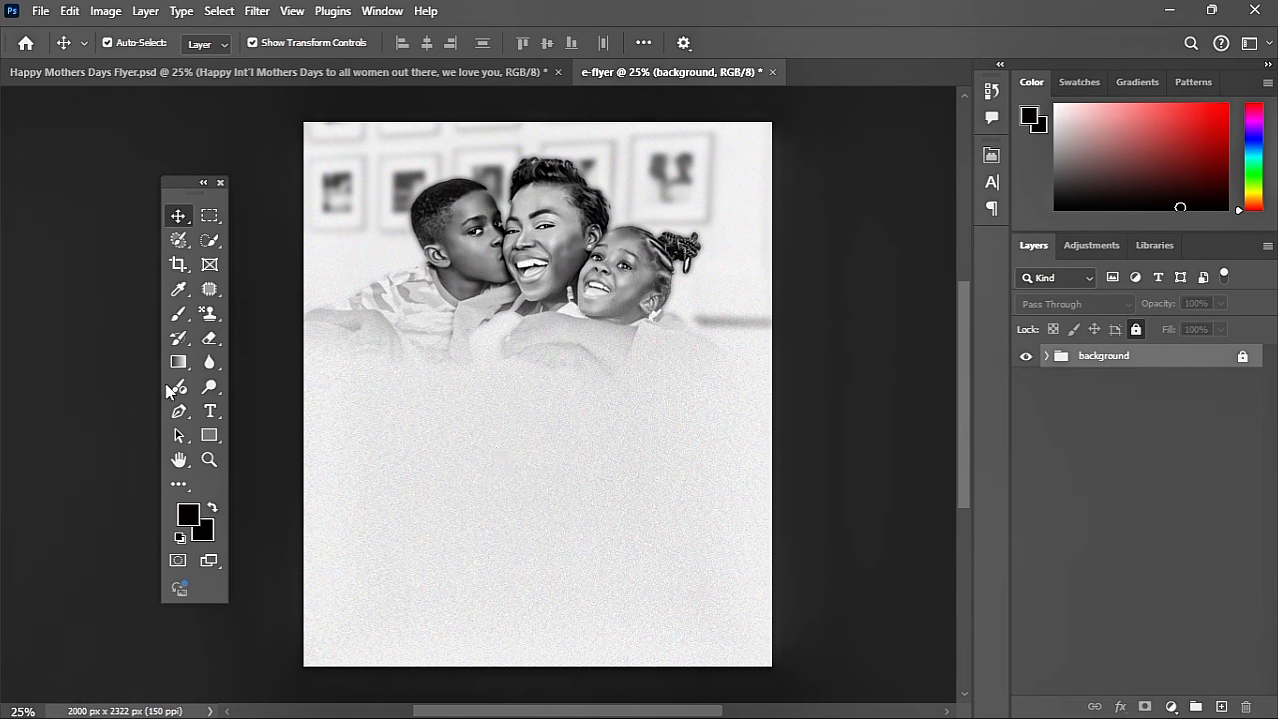
Add the horizontal text "Created" in Deutschlander Regular, 96 pt, just below the family photo.
left_click(210, 411)
left_click(262, 409)
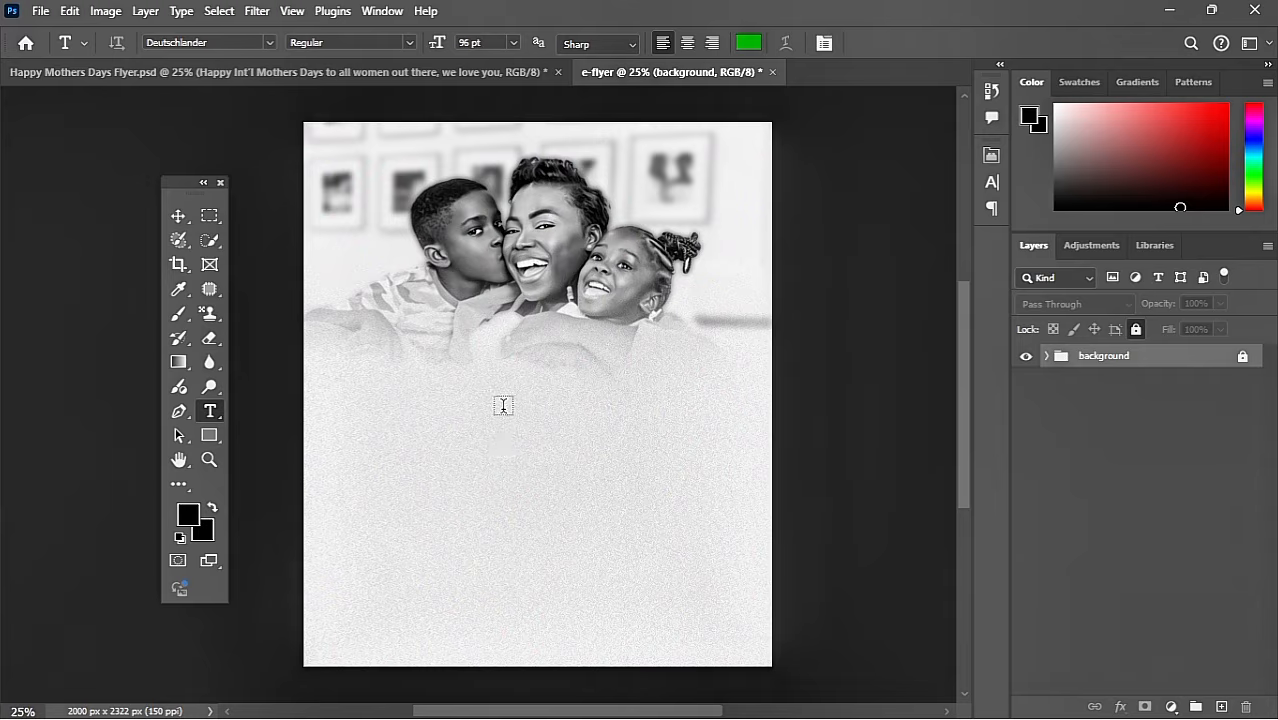
left_click(421, 396)
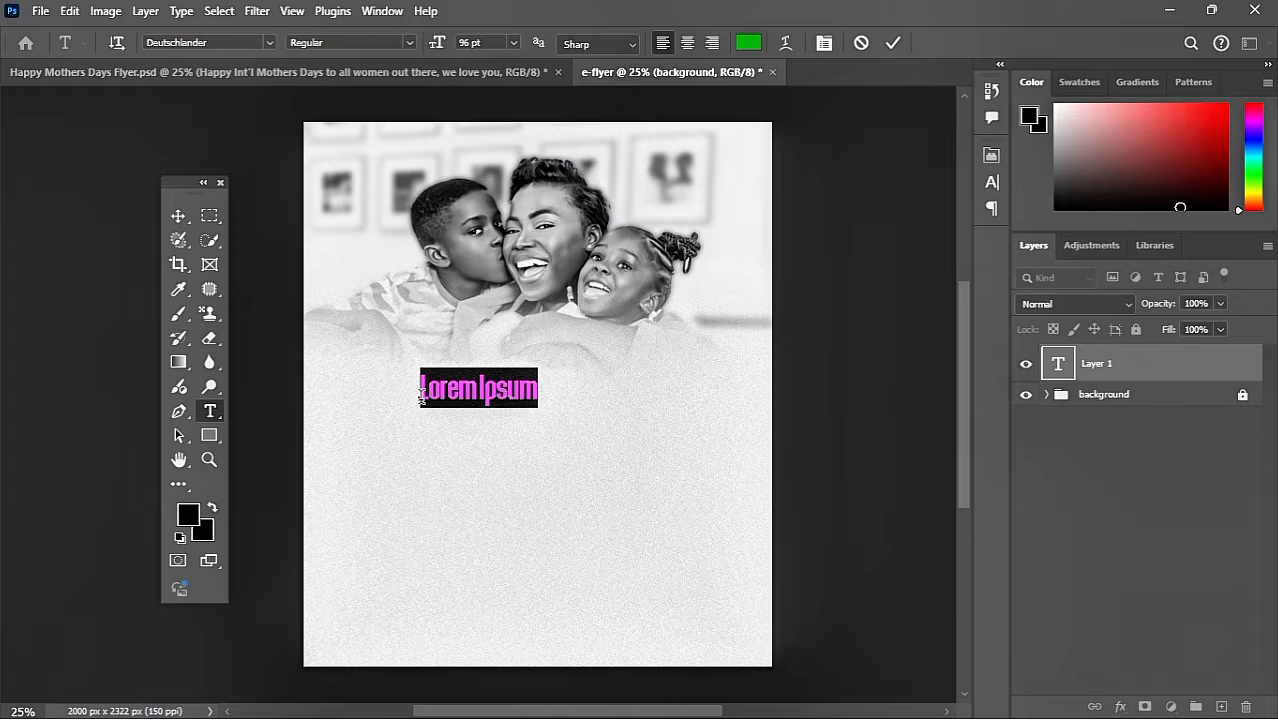
type("Speci")
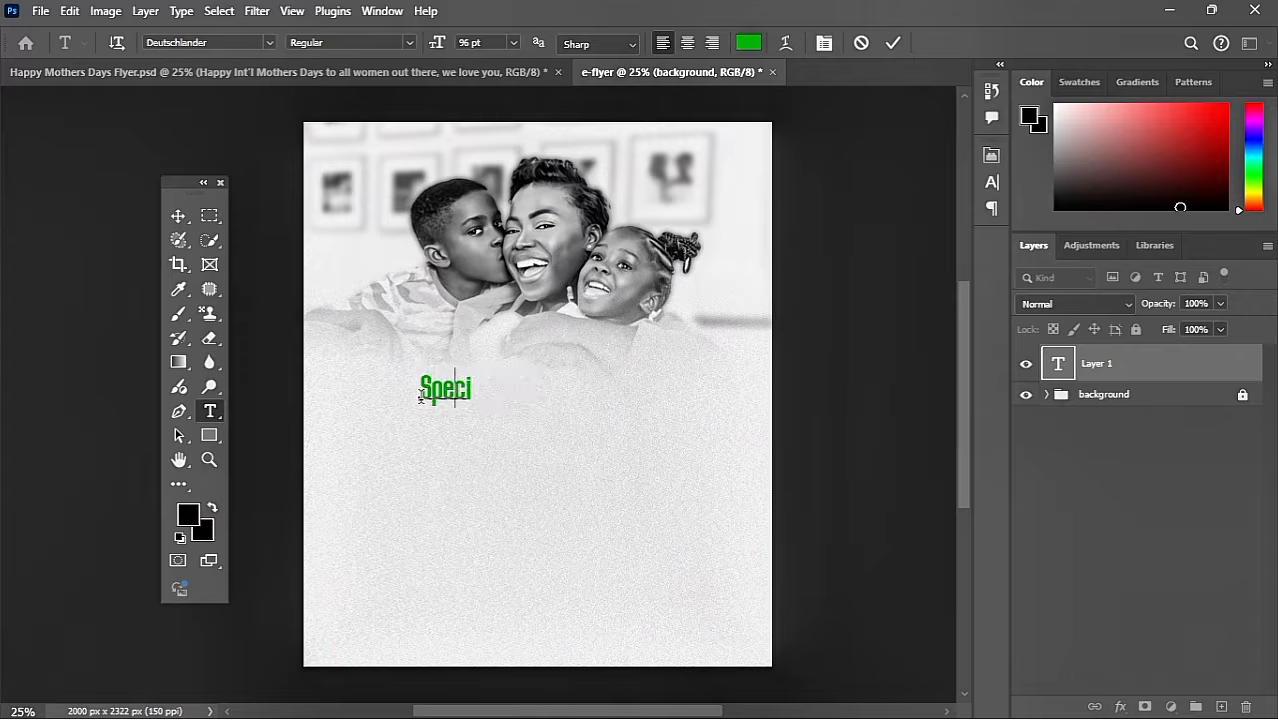
key("BackSpace")
key("BackSpace")
key("BackSpace")
key("BackSpace")
key("BackSpace")
type("Created")
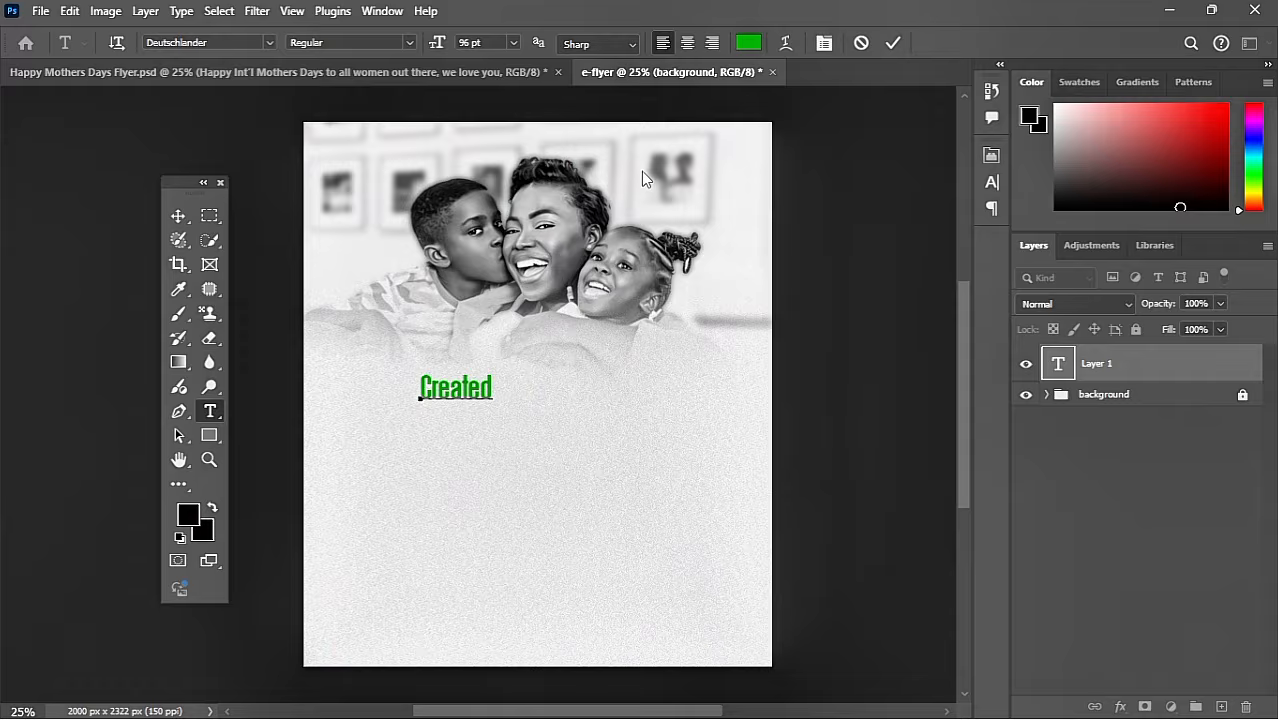
left_click(891, 42)
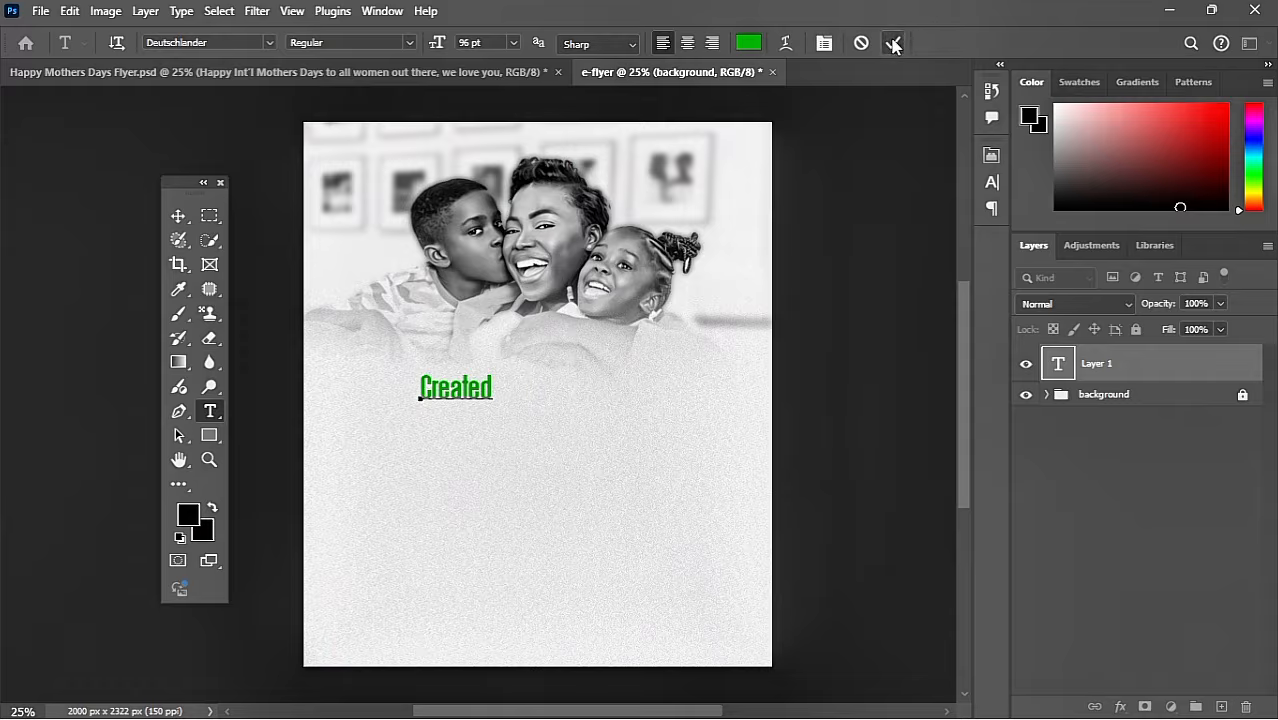
Scale the "Created" text up to about 323 pt around its centre.
left_click(181, 218)
left_click_drag(493, 386, 658, 380)
key("Return")
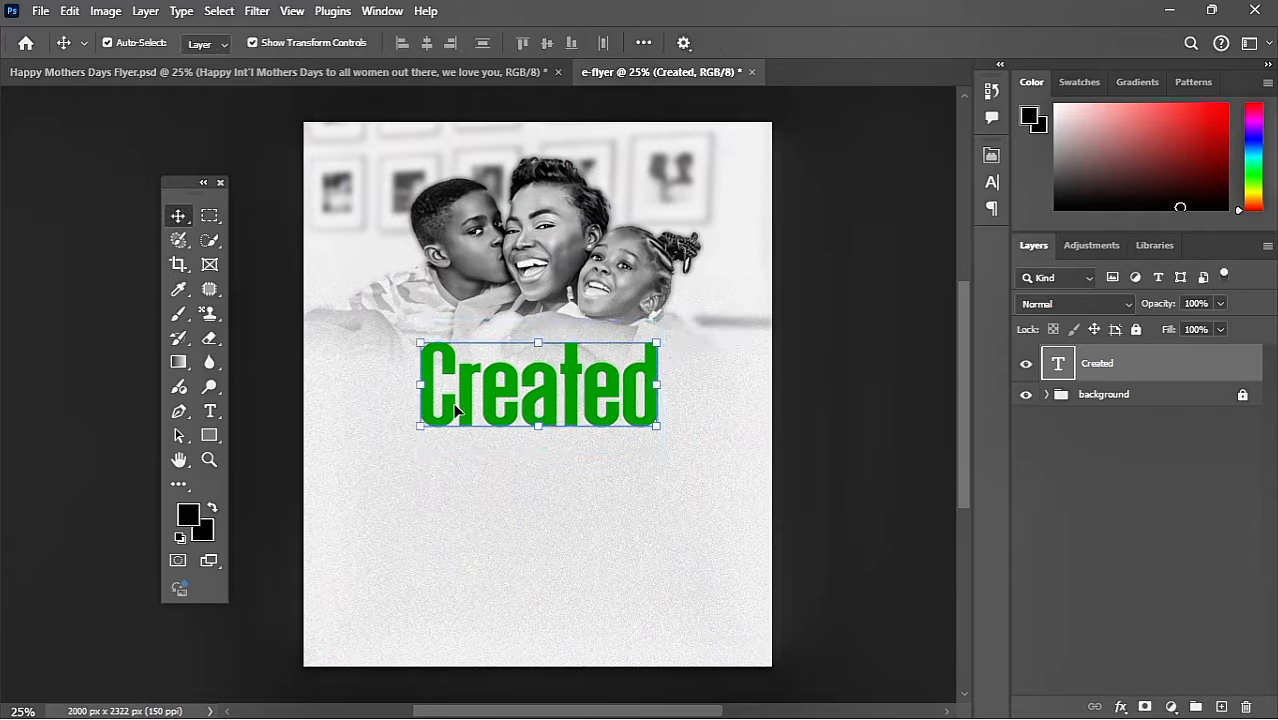
Duplicate the "Created" text directly below the original and change the copy's wording to "Specially".
left_click_drag(455, 410, 462, 497)
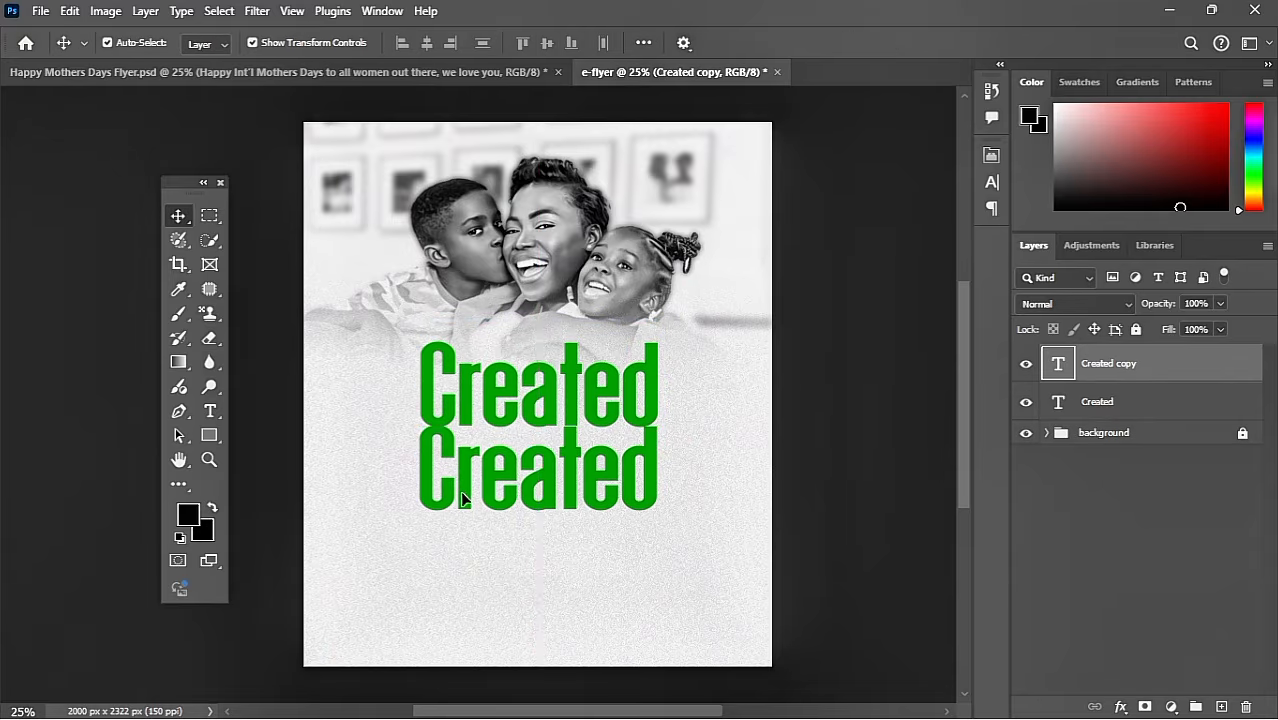
double_click(462, 497)
type("Spe")
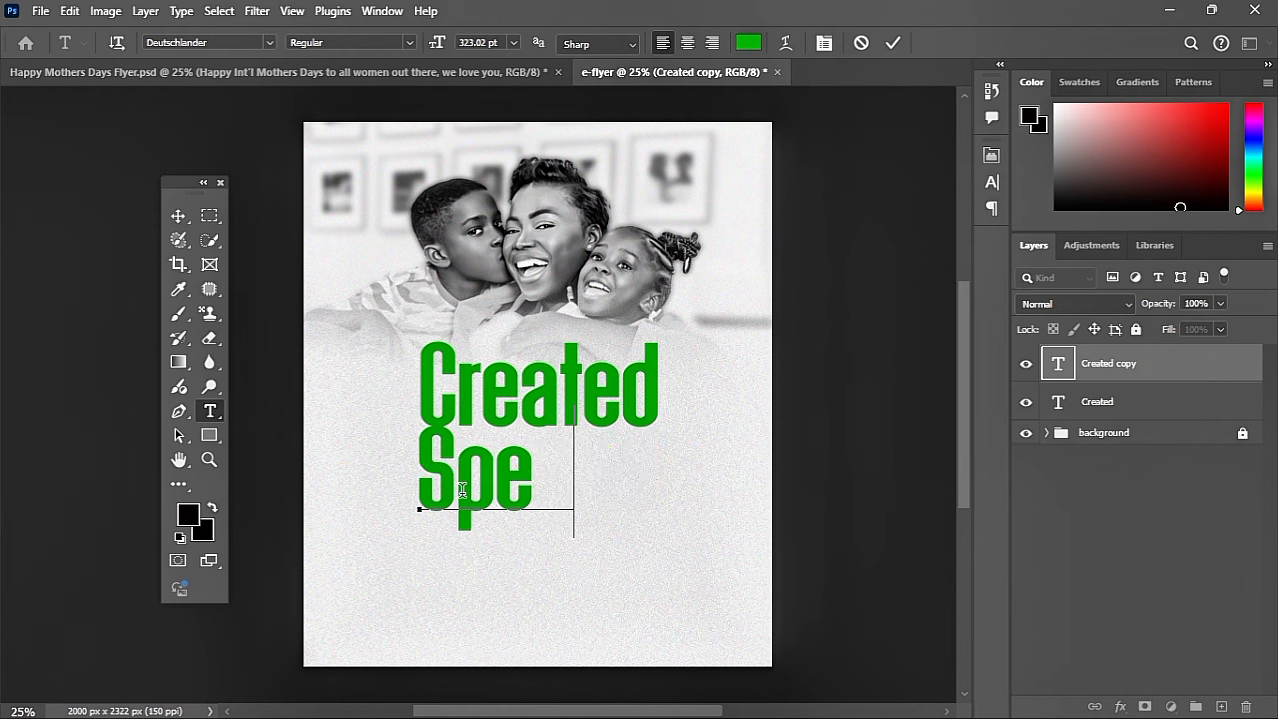
type("cially")
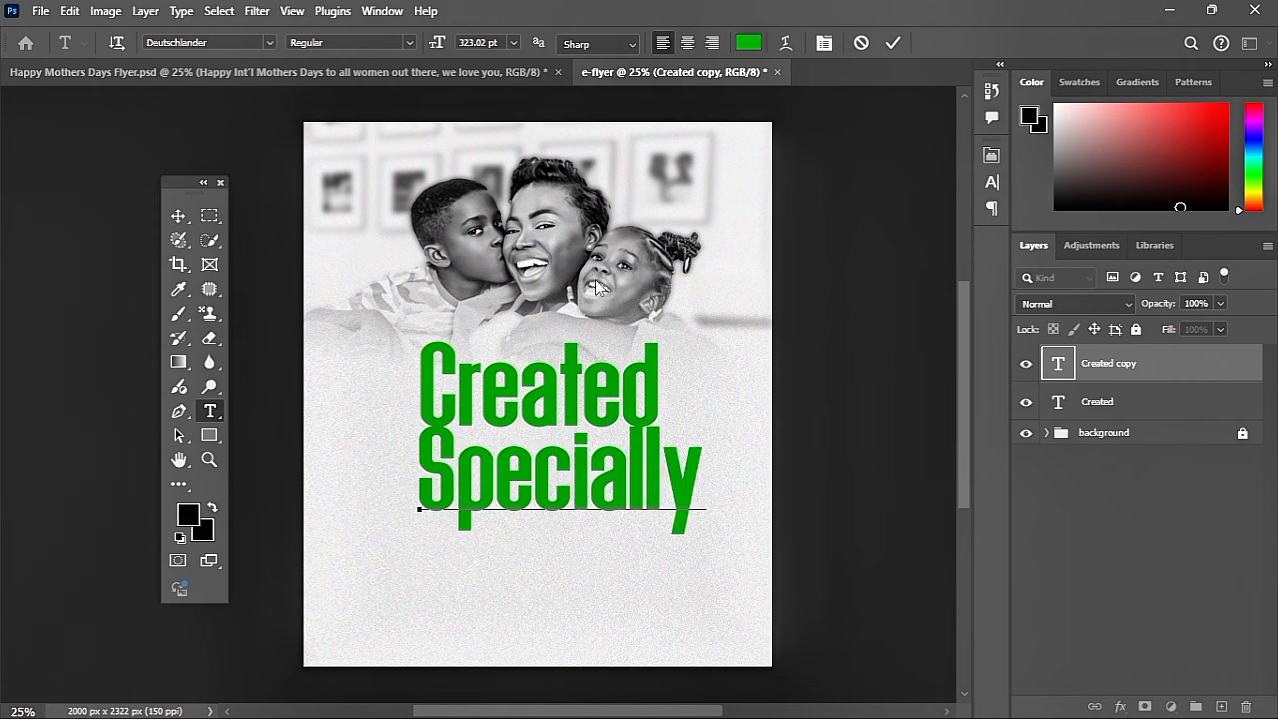
left_click(892, 42)
key("v")
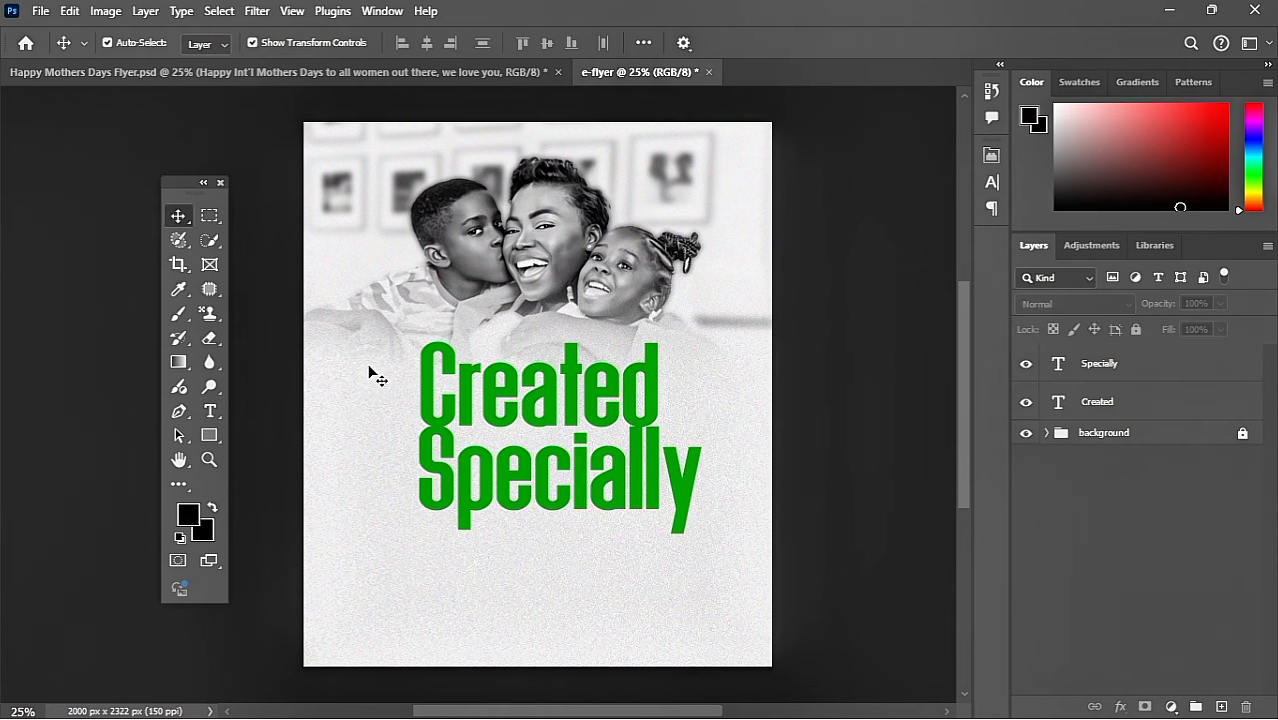
Set both the "Created" and "Specially" texts in All Caps and colour them dark grey #292929.
left_click_drag(376, 378, 605, 510)
left_click(991, 182)
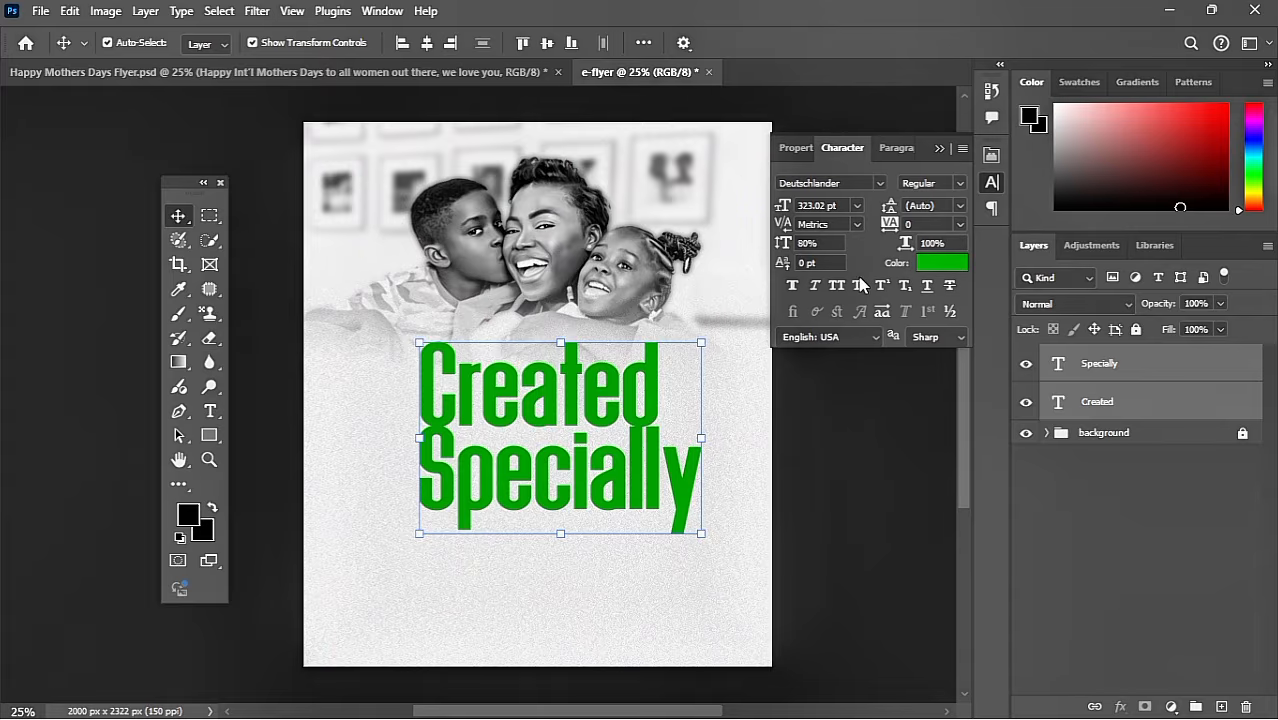
left_click(836, 285)
left_click(942, 262)
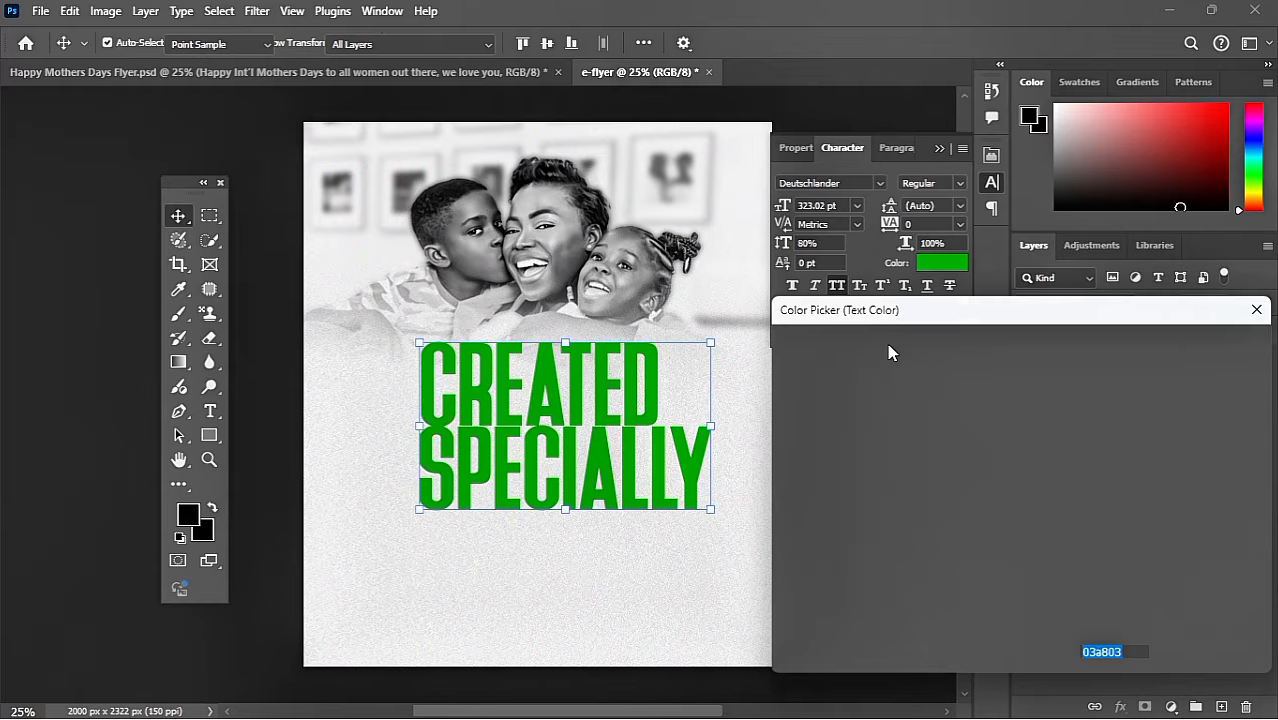
type("000000")
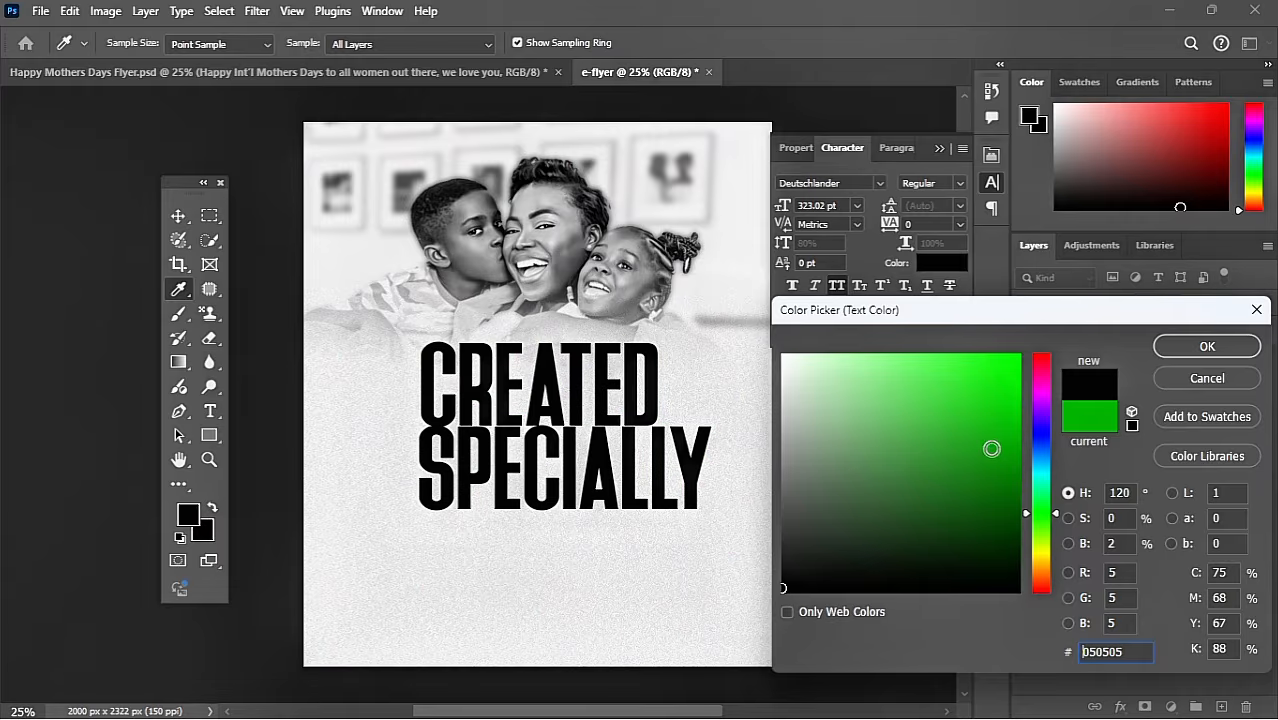
left_click(781, 575)
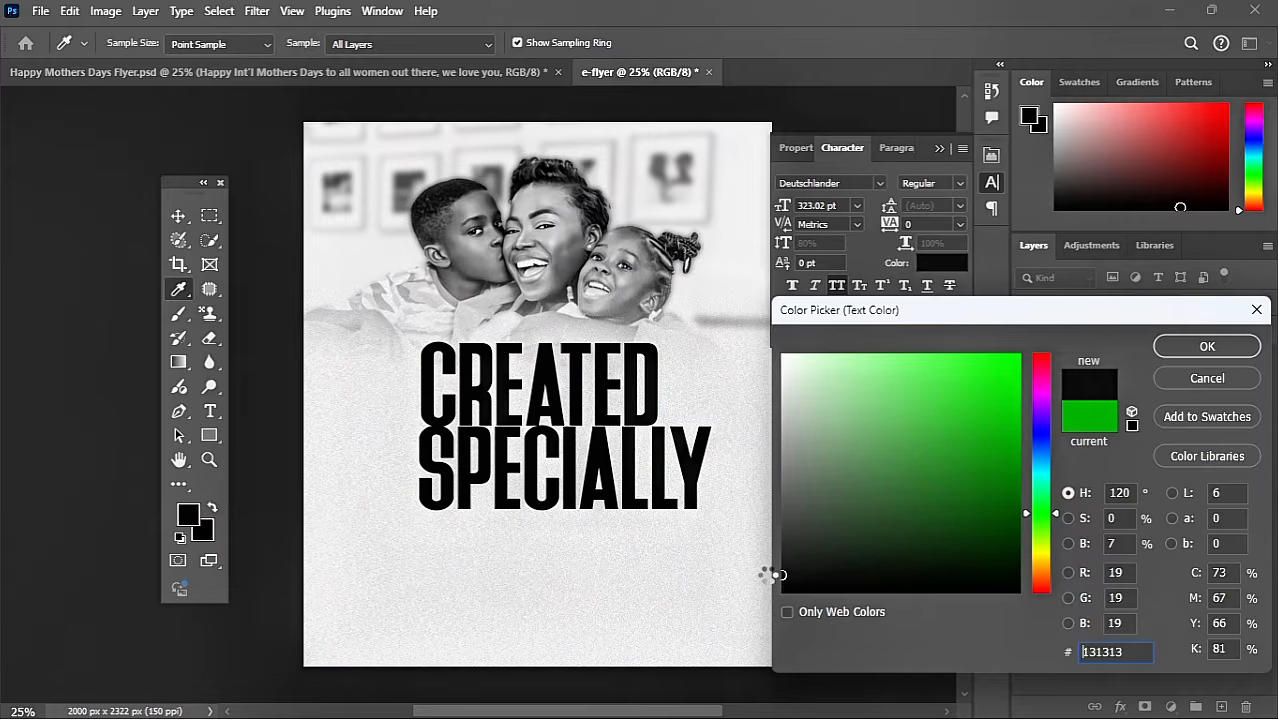
left_click_drag(791, 571, 776, 557)
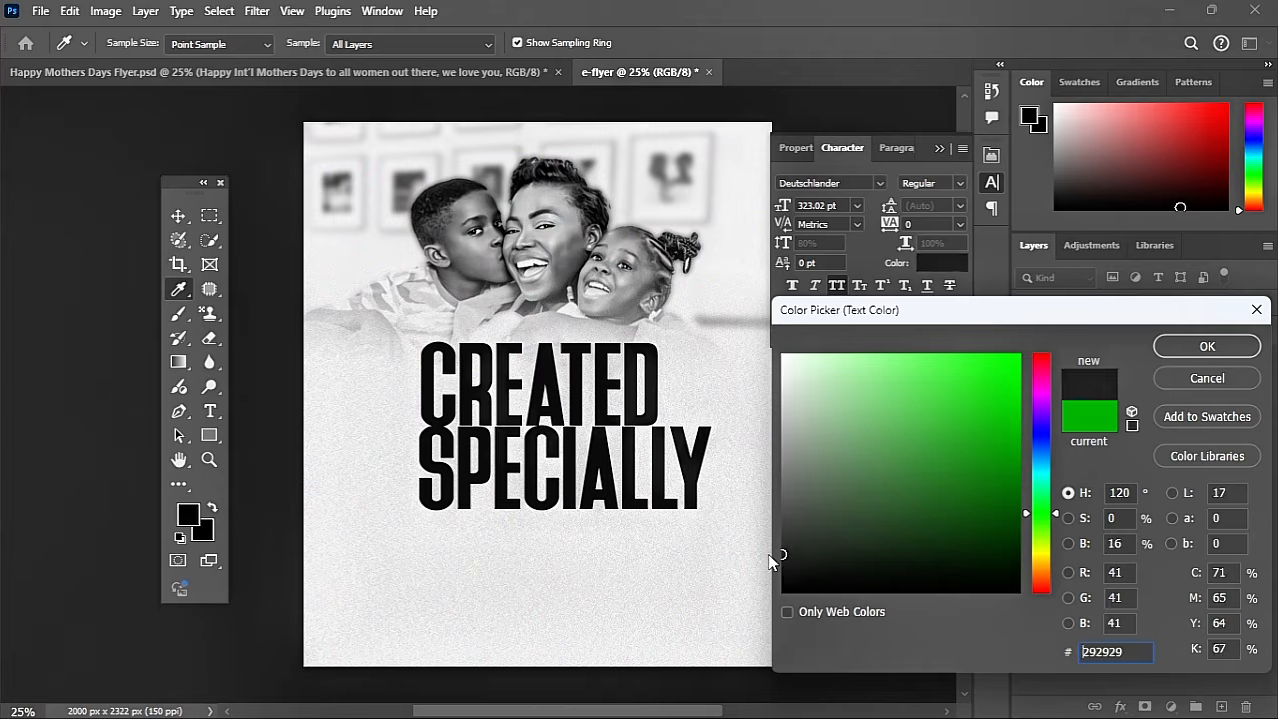
left_click(1178, 346)
key("v")
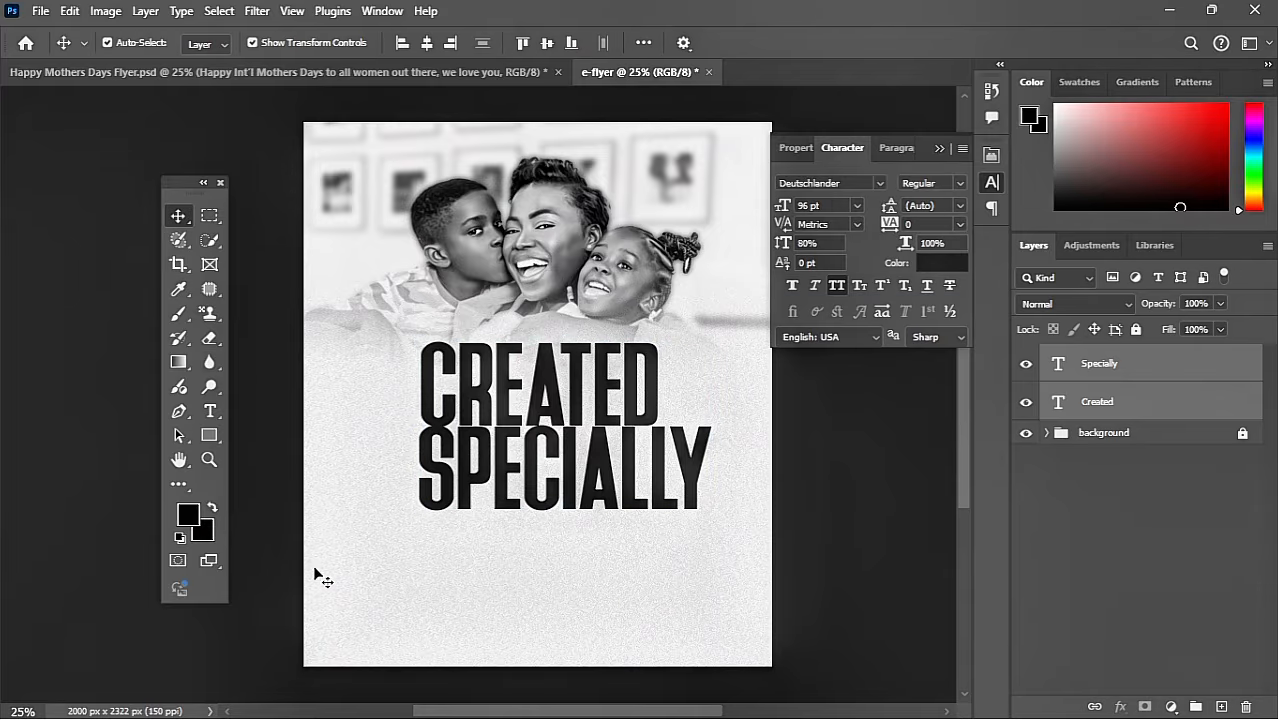
Select the "Created" and "Specially" texts and align their horizontal centres.
left_click(318, 577)
left_click(491, 379)
left_click(508, 456)
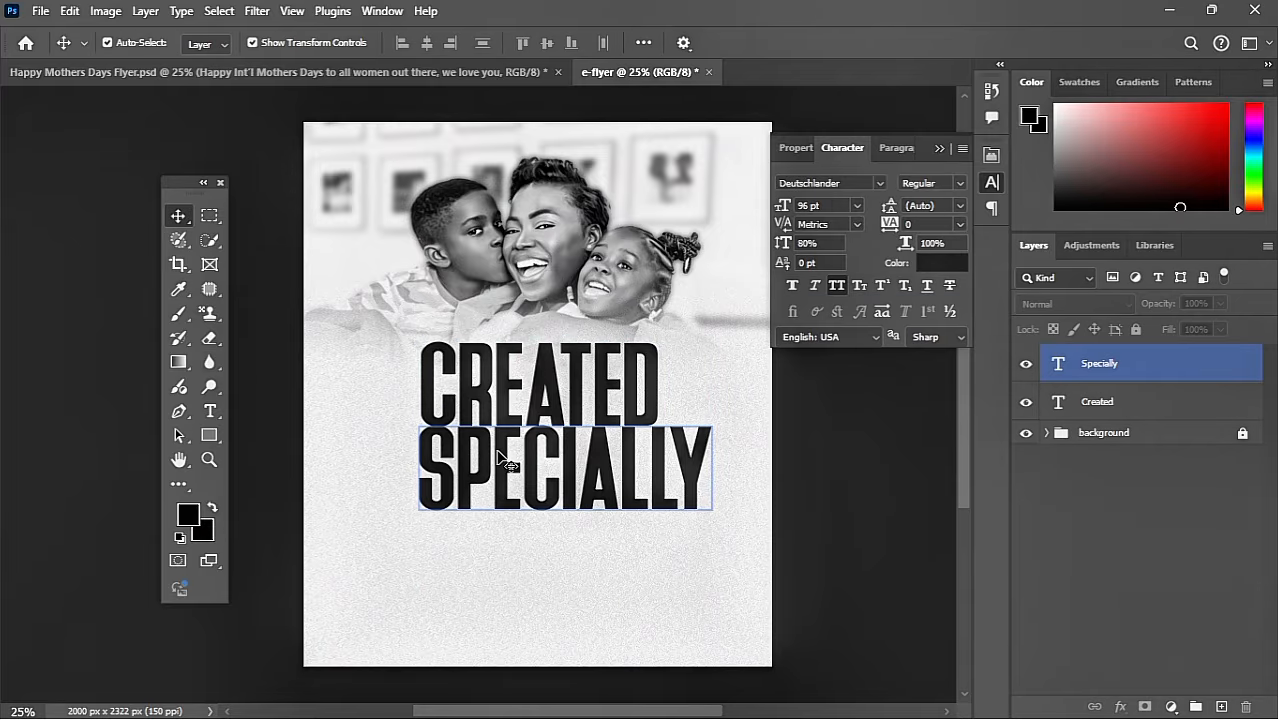
left_click(530, 348)
left_click(531, 442)
left_click(385, 448)
left_click_drag(365, 389, 607, 487)
left_click(426, 42)
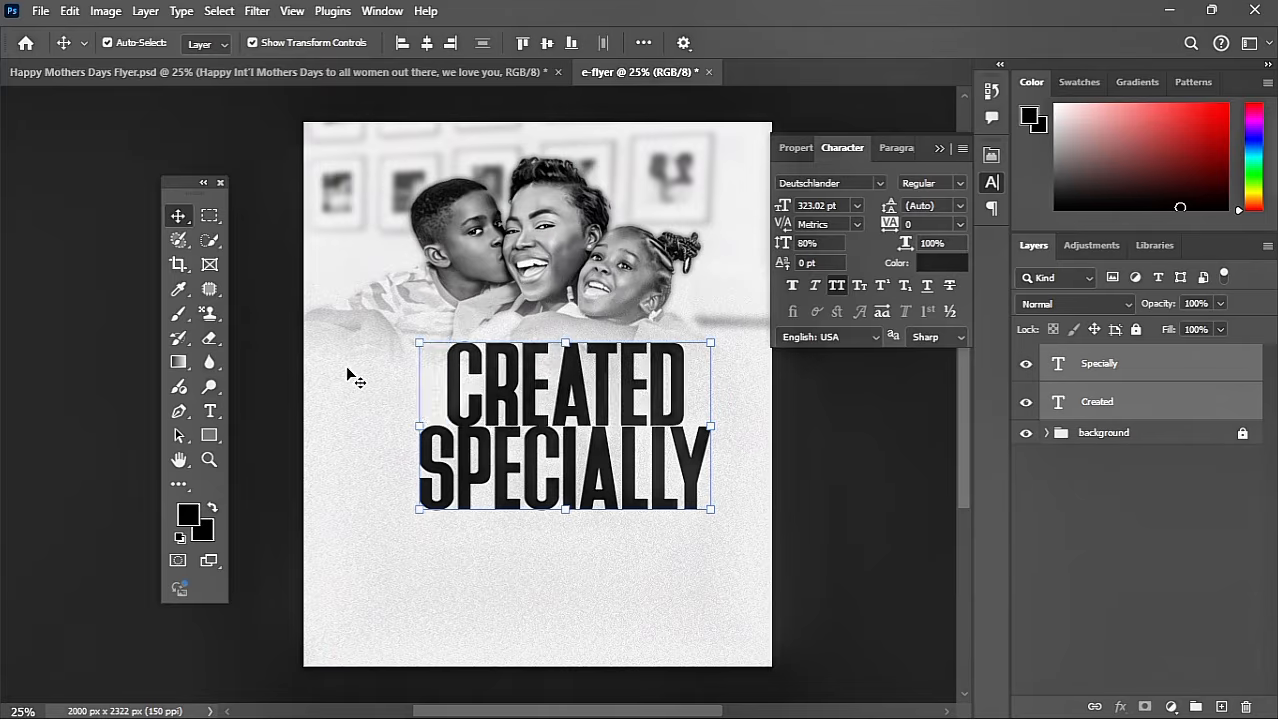
Move the "Created" and "Specially" texts together slightly left so the headline is centred on the canvas.
left_click(355, 380)
left_click(541, 460)
left_click_drag(400, 358, 672, 513)
left_click_drag(608, 415, 580, 415)
Nudge the "Specially" text down slightly to open a small gap beneath "Created".
left_click(487, 466)
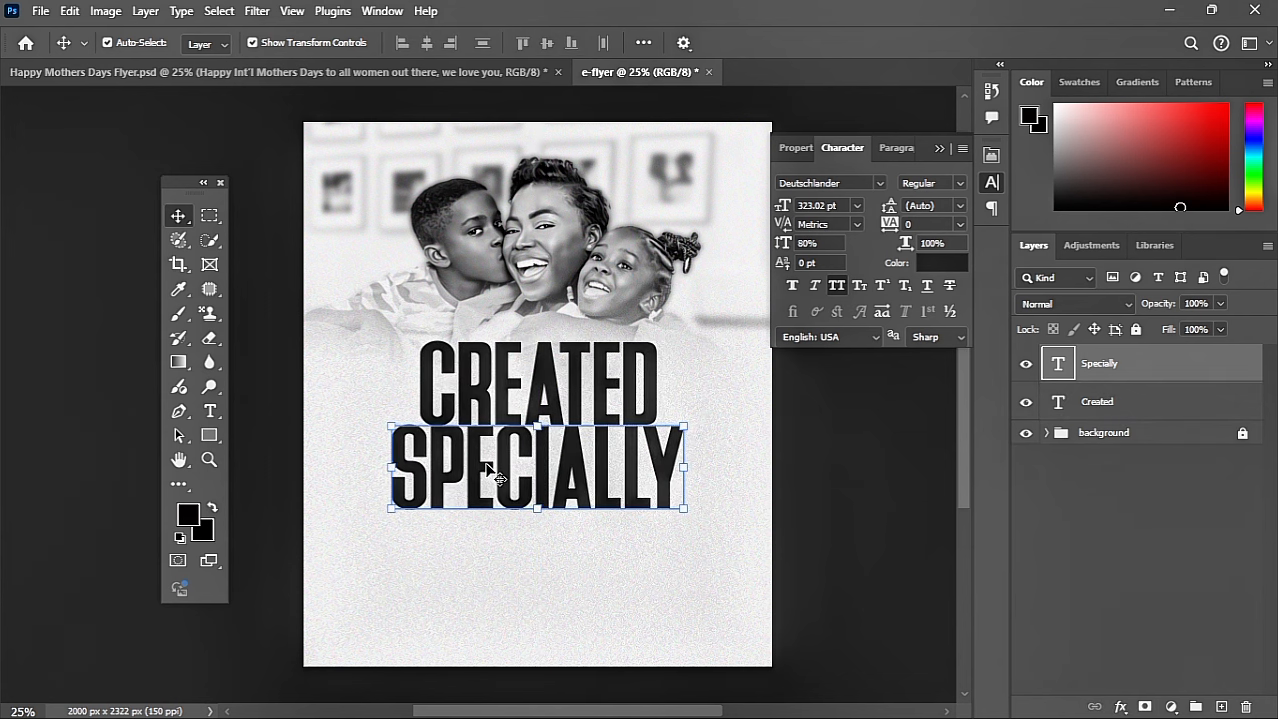
key("Down")
key("Down")
key("Down")
key("Down")
key("Down")
key("Down")
key("Down")
key("Down")
key("Down")
key("Down")
left_click(344, 338)
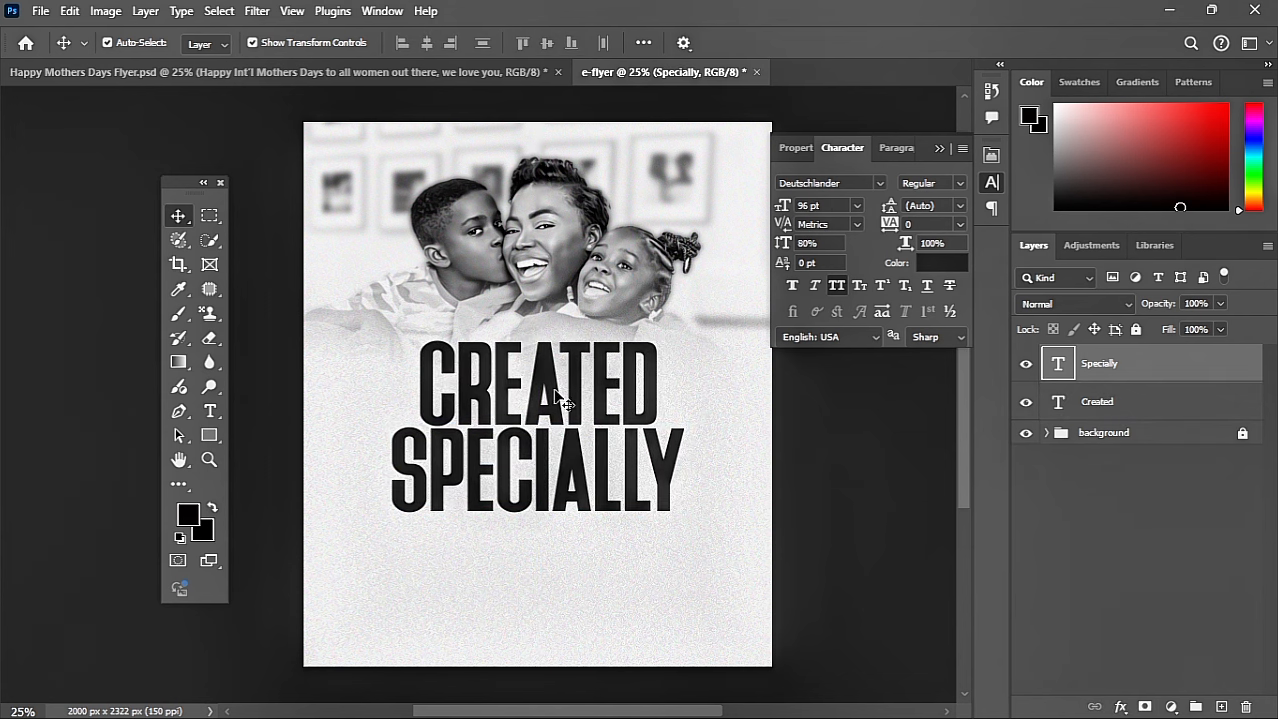
Set the tracking of both the "Created" and "Specially" texts to -10.
left_click(582, 350)
left_click(346, 455)
left_click_drag(338, 380, 636, 526)
left_click(960, 224)
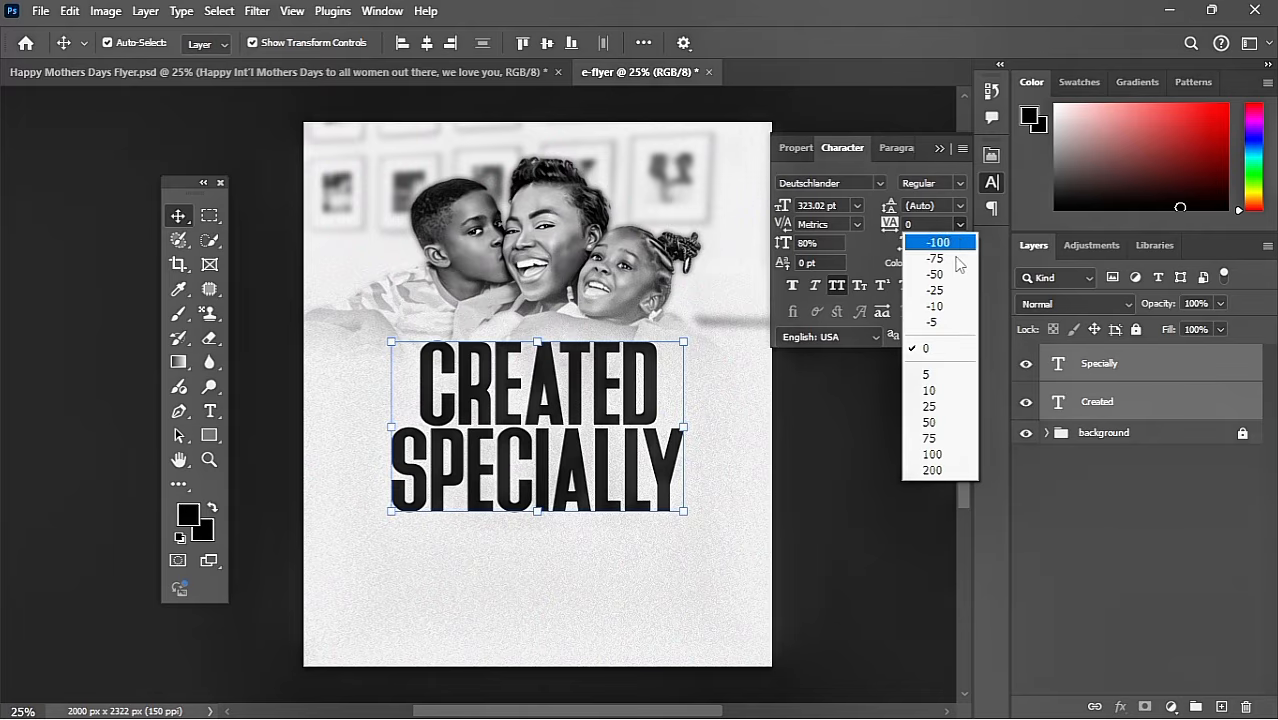
left_click(914, 312)
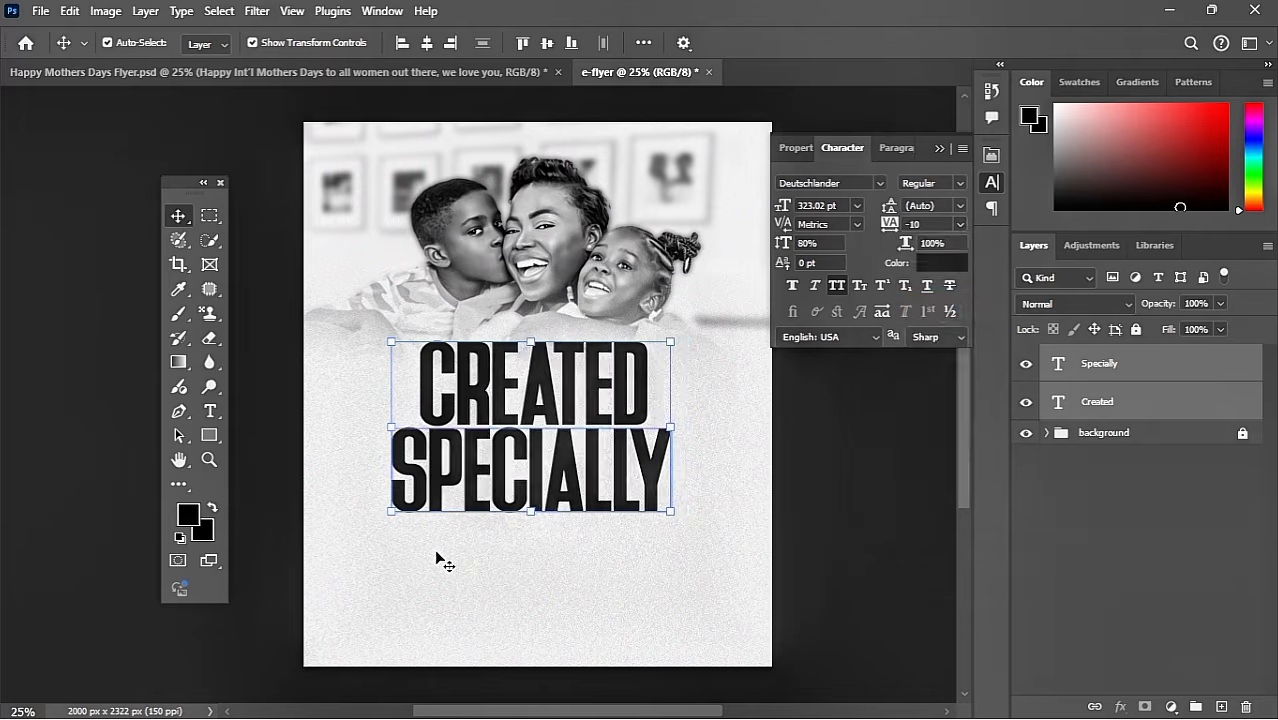
Scale the "Created" and "Specially" texts together up to about 350 pt, keeping them centred on the canvas.
left_click(422, 593)
left_click_drag(351, 388, 661, 500)
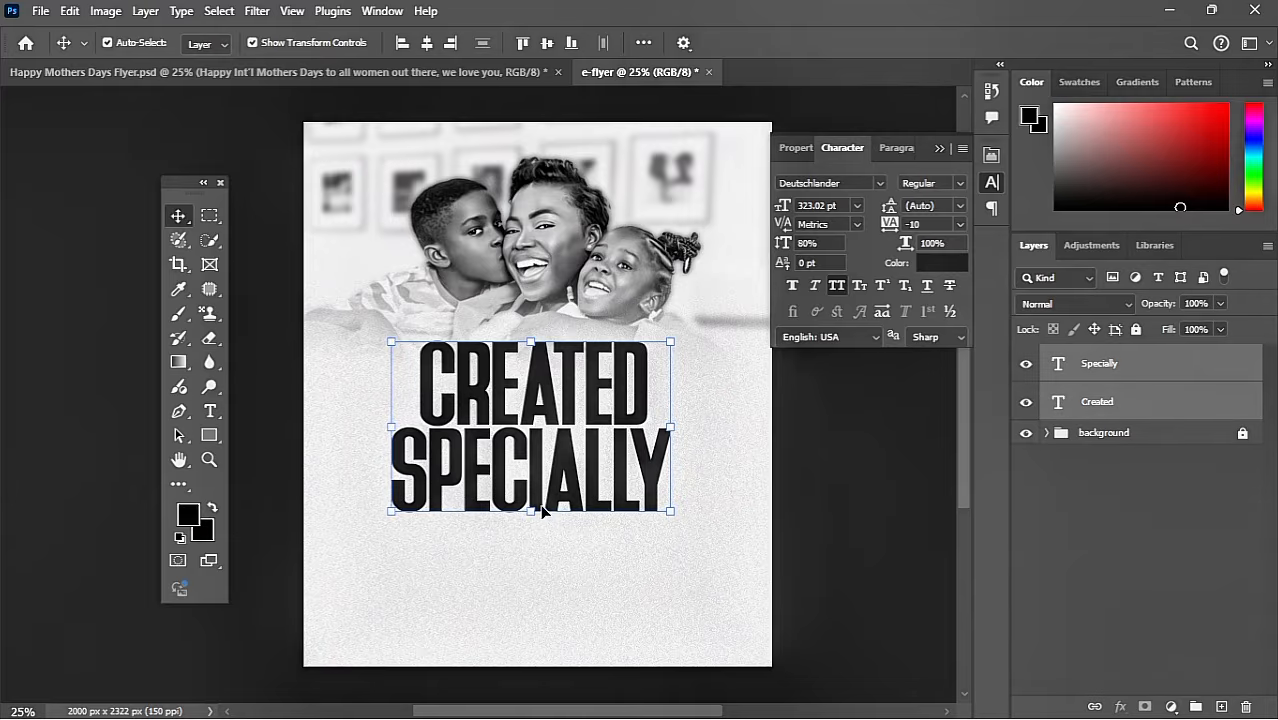
left_click_drag(530, 511, 553, 463)
key("Return")
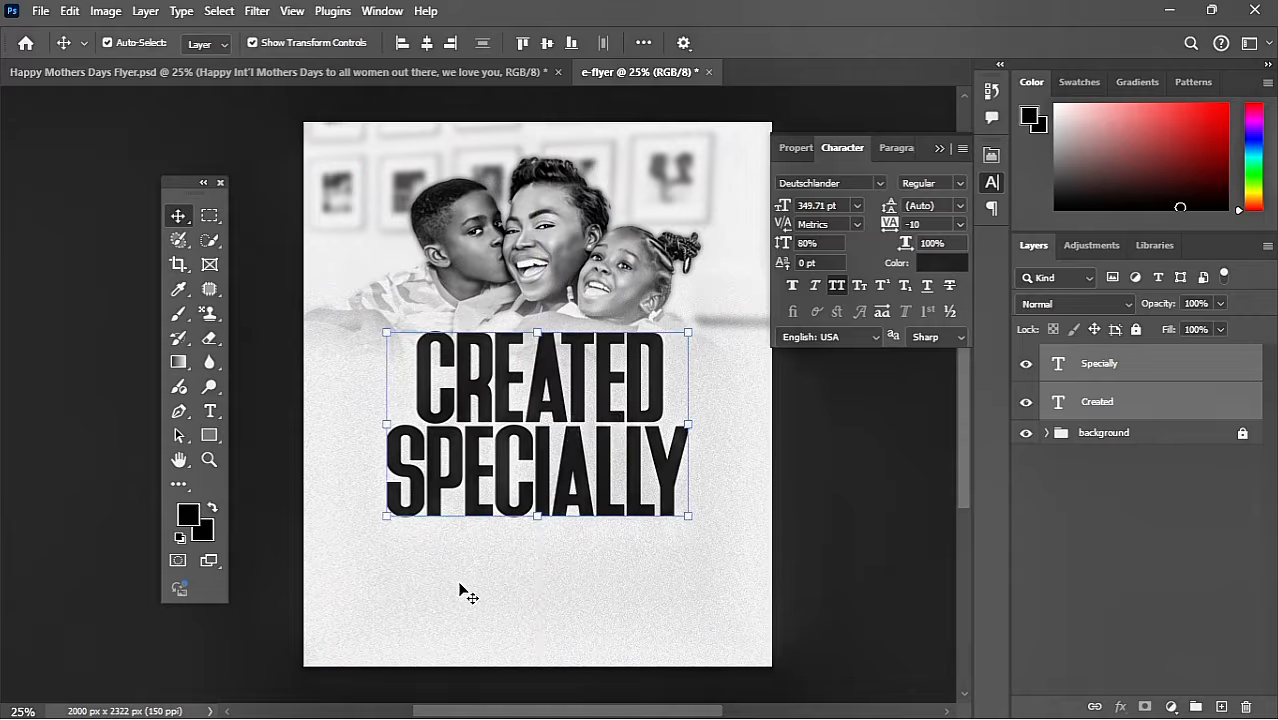
left_click(460, 586)
Add the text "You're All" in Deutschlander Regular, 96 pt, and place it just above the word "Created".
left_click(210, 413)
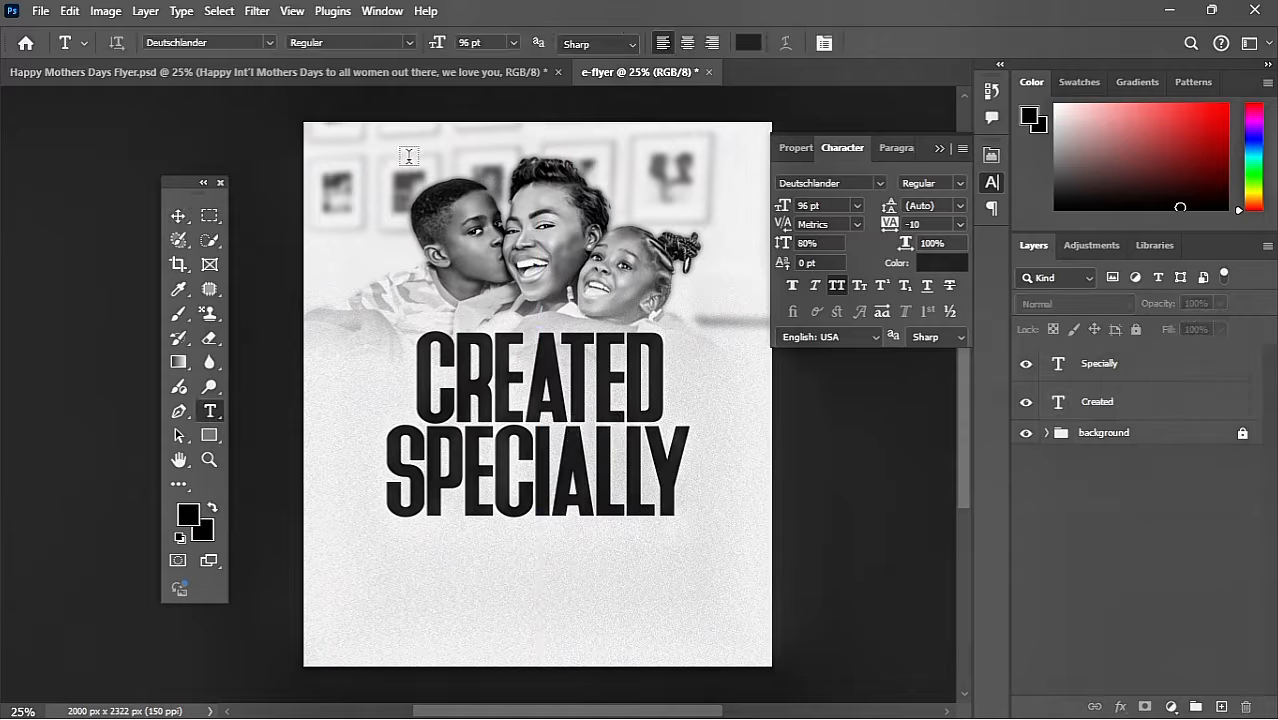
left_click(394, 271)
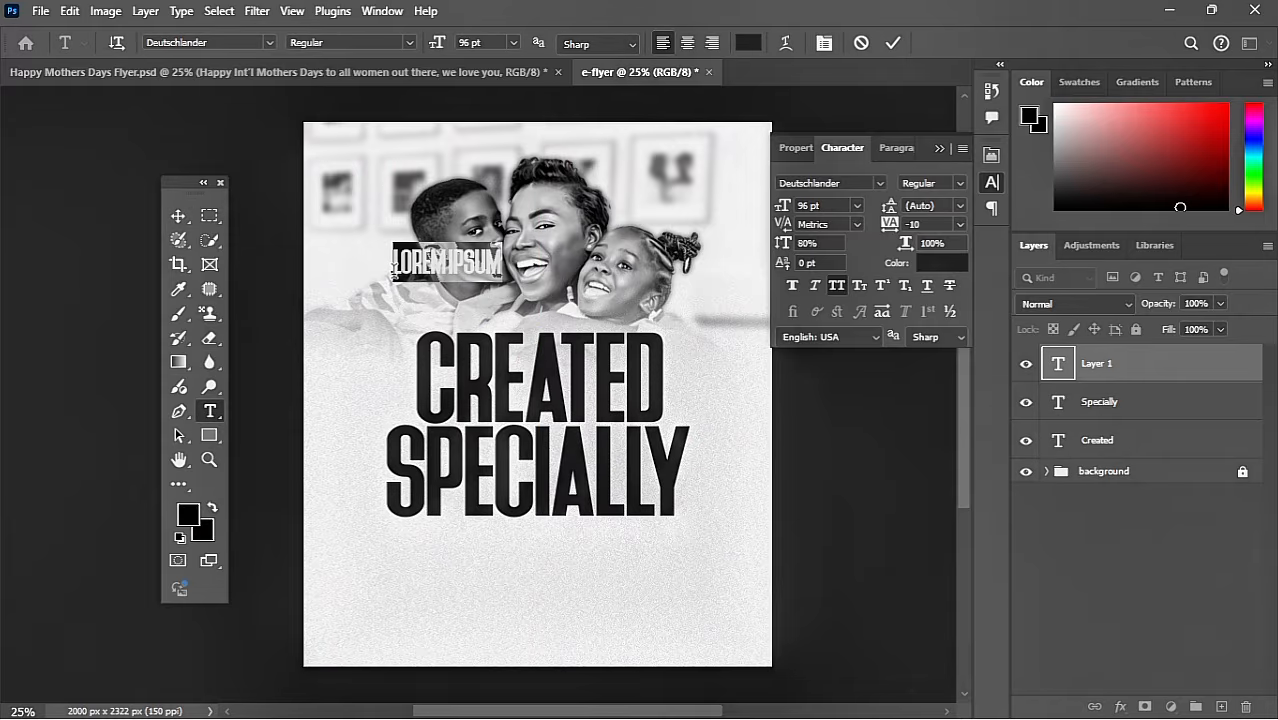
type("YOU")
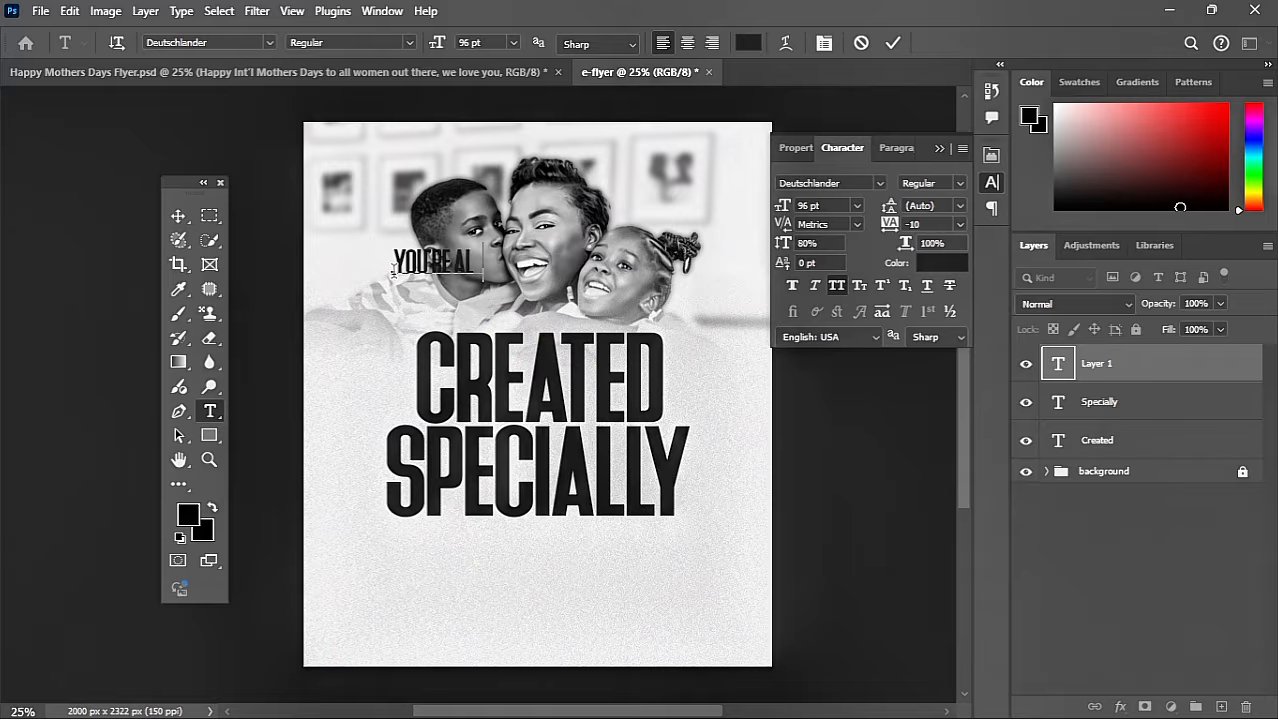
type("'re All")
left_click(892, 42)
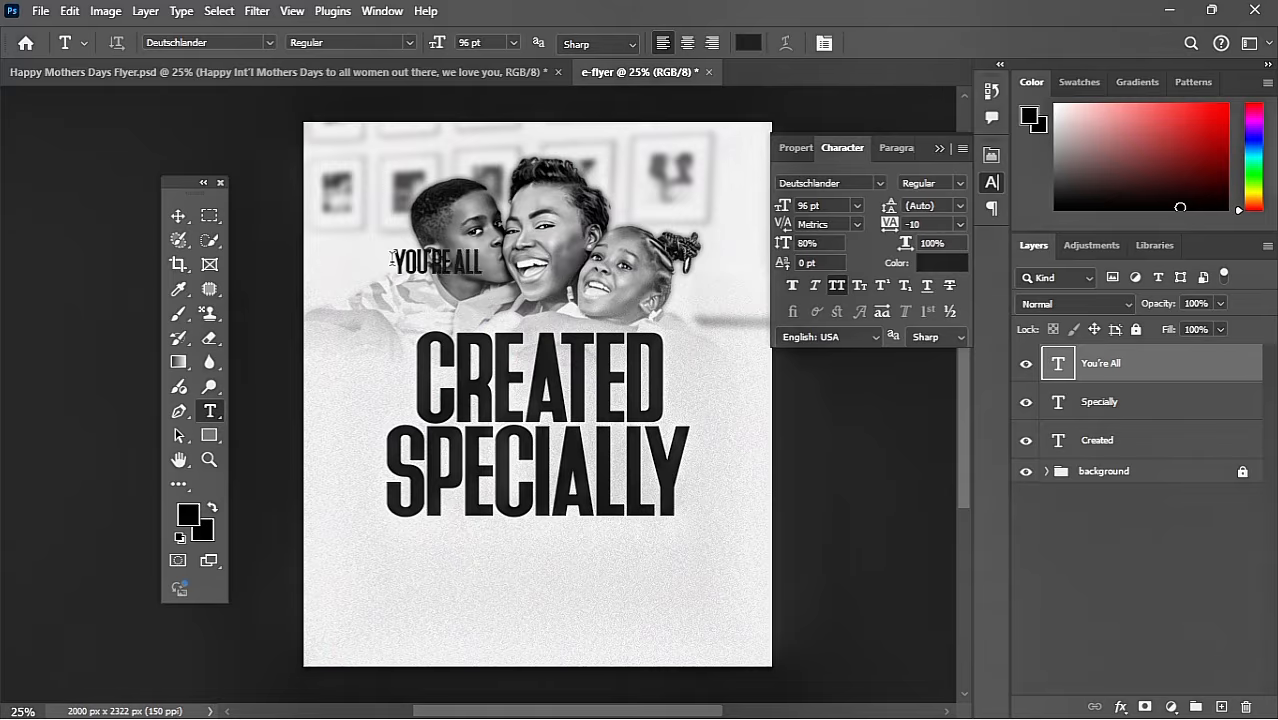
left_click(176, 217)
left_click_drag(424, 279, 504, 329)
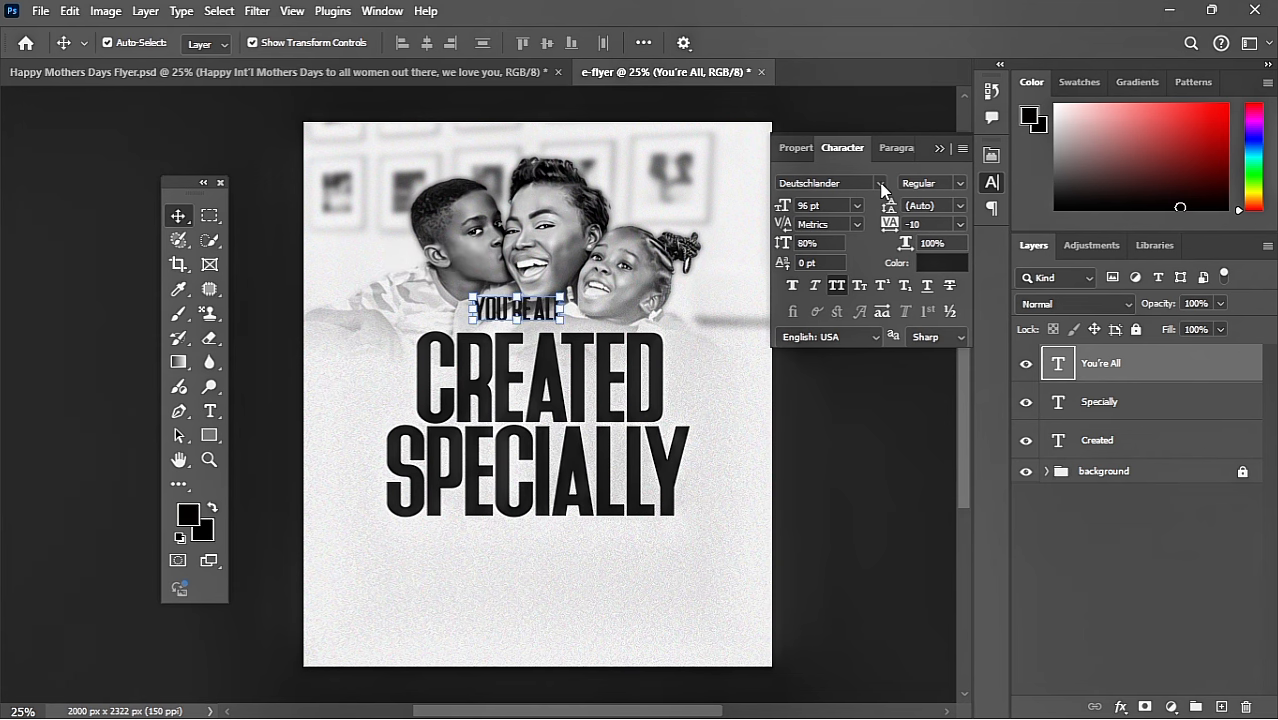
Change the "You're All" text's font to Autograf PERSONAL USE ONLY, without All Caps, and scale it to about 113 pt.
left_click(881, 189)
type("Autograf PERSON...")
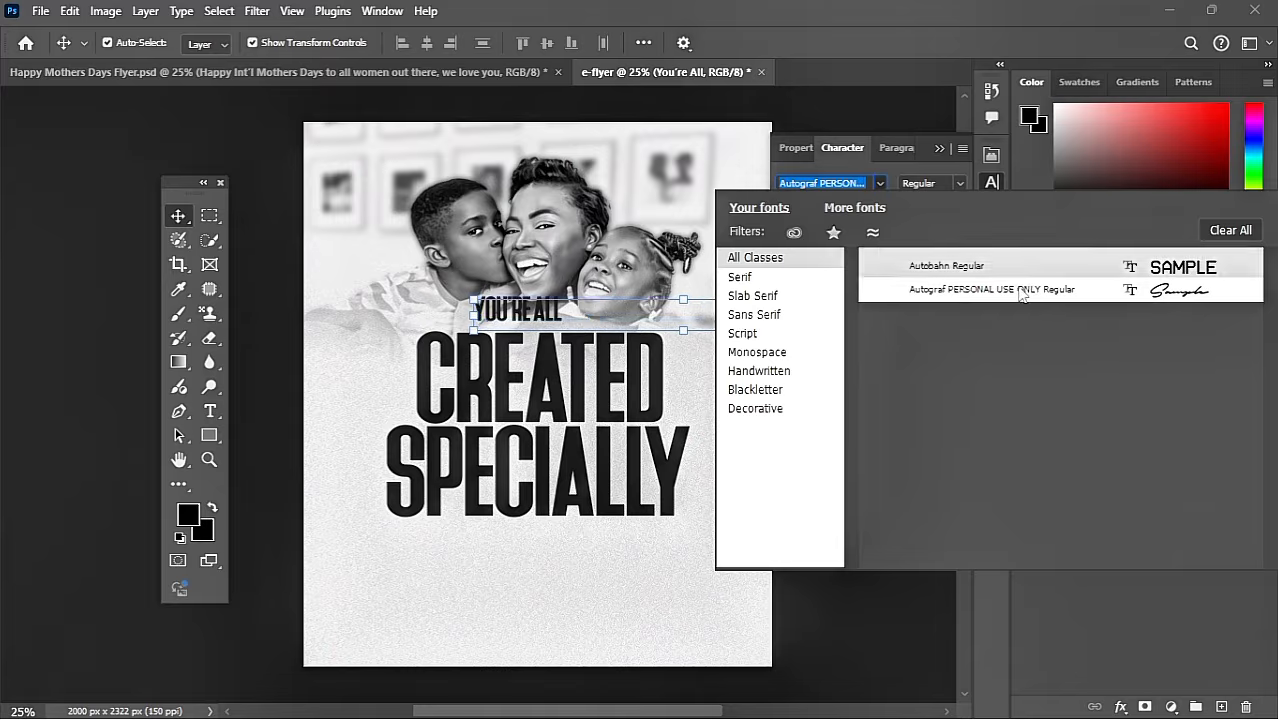
left_click(1010, 289)
left_click(838, 287)
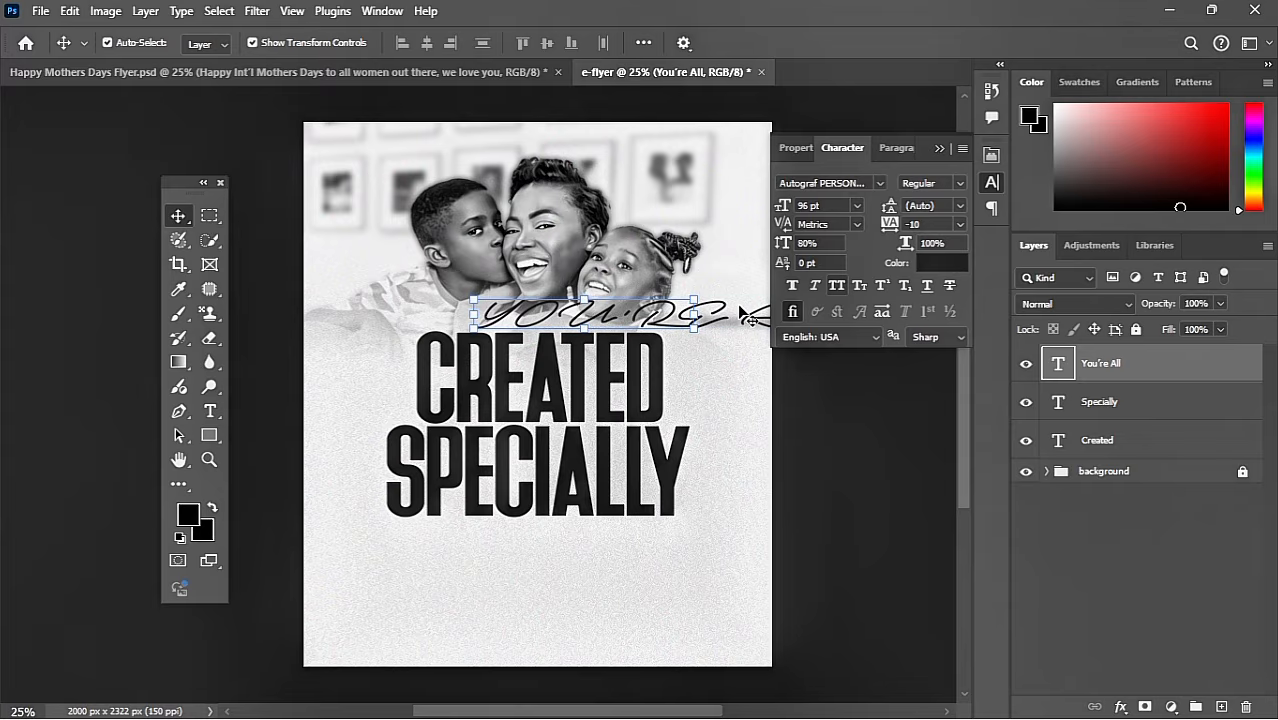
left_click_drag(438, 312, 432, 313)
key("Return")
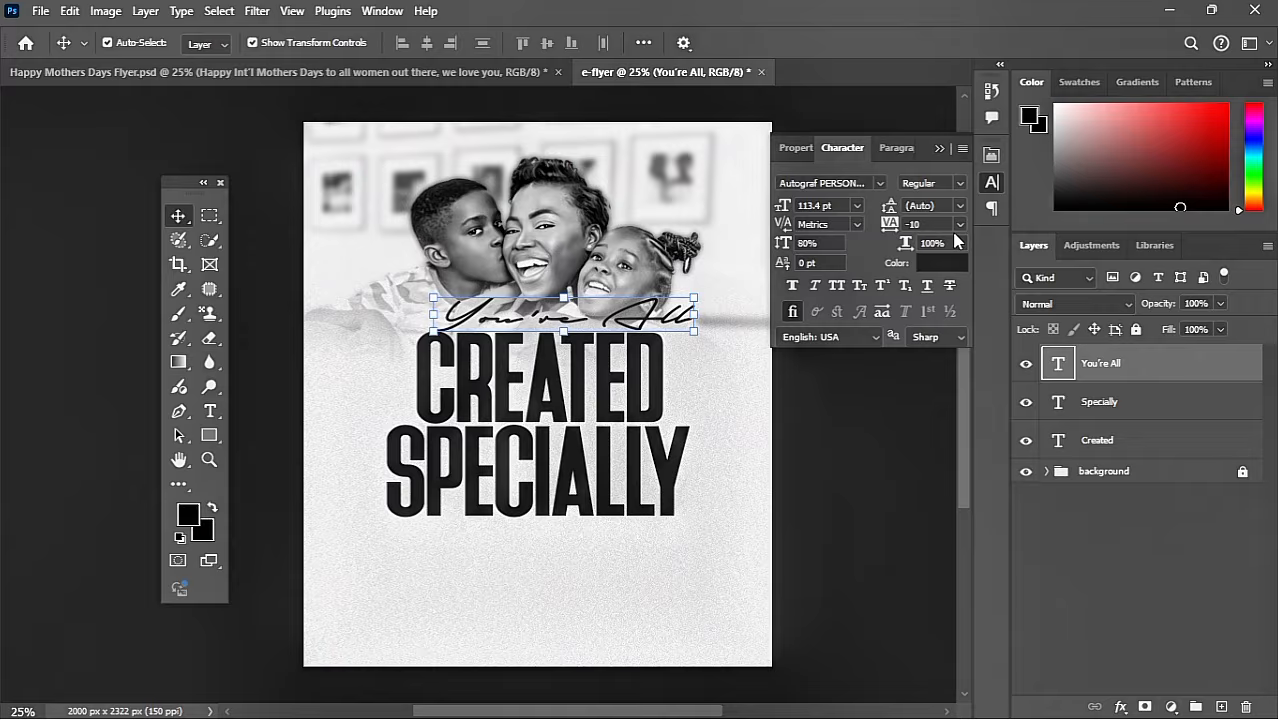
Set the "You're All" text's tracking to -50 and apply Faux Bold, shifting it slightly left above "Created".
left_click(960, 224)
left_click(927, 279)
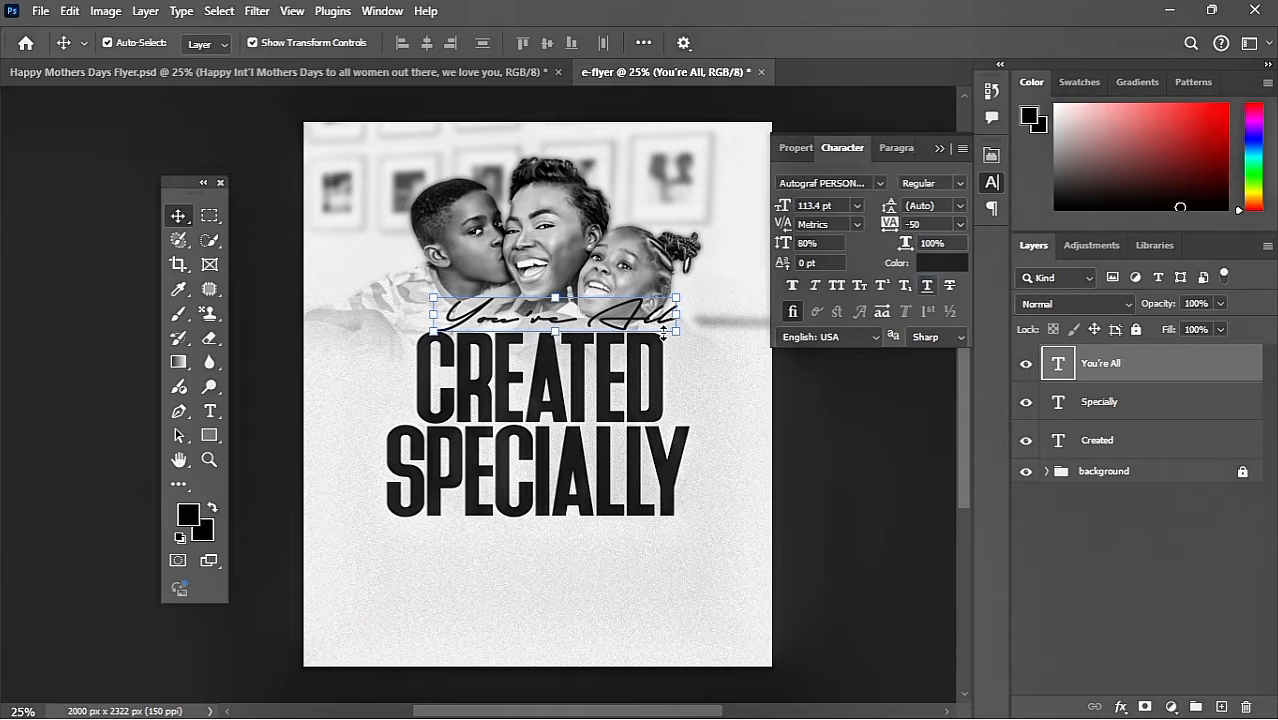
left_click_drag(597, 320, 587, 320)
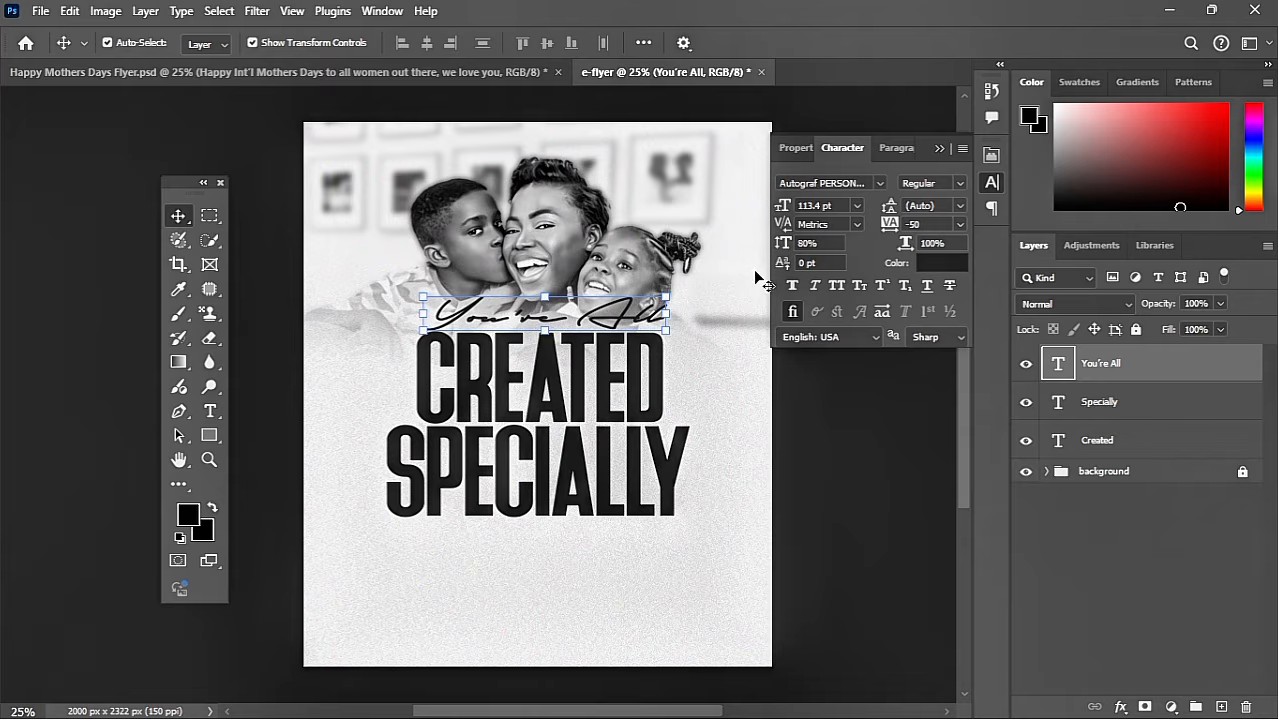
left_click(792, 286)
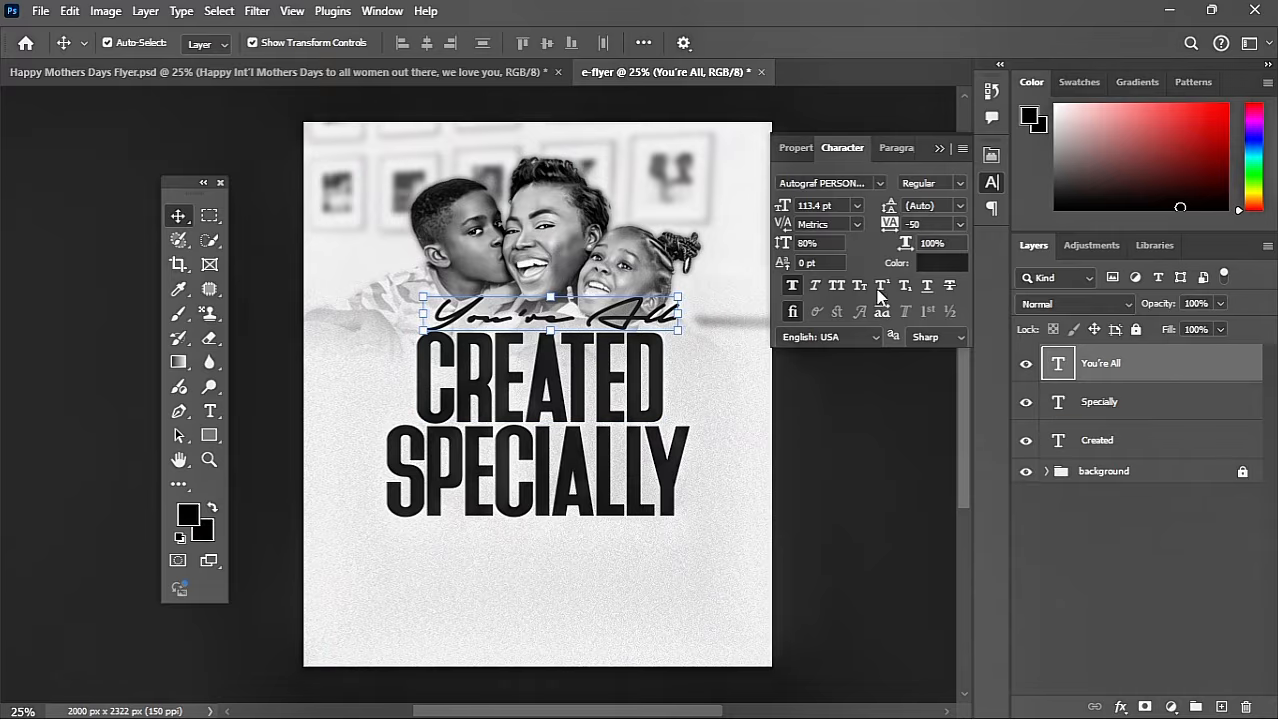
Colour the "You're All" text red #ff0000 and scale it down to about 98.6 pt.
left_click(928, 266)
type("ff0000")
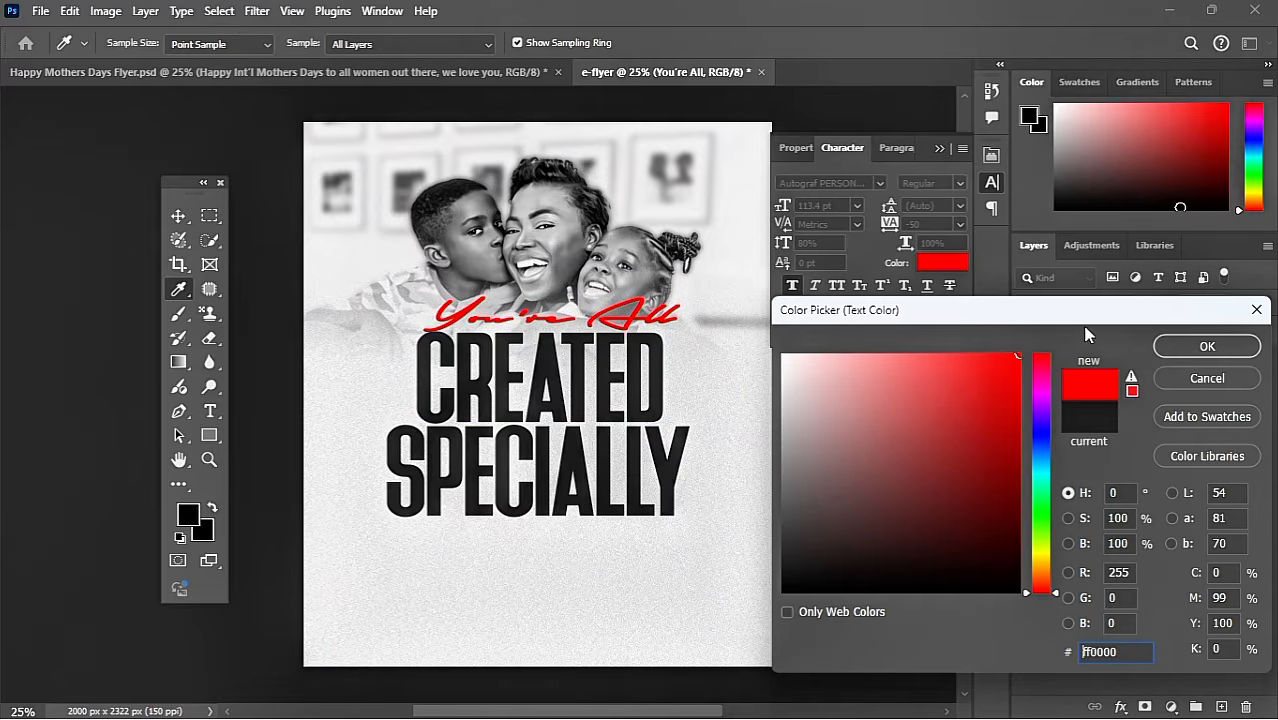
left_click(1193, 350)
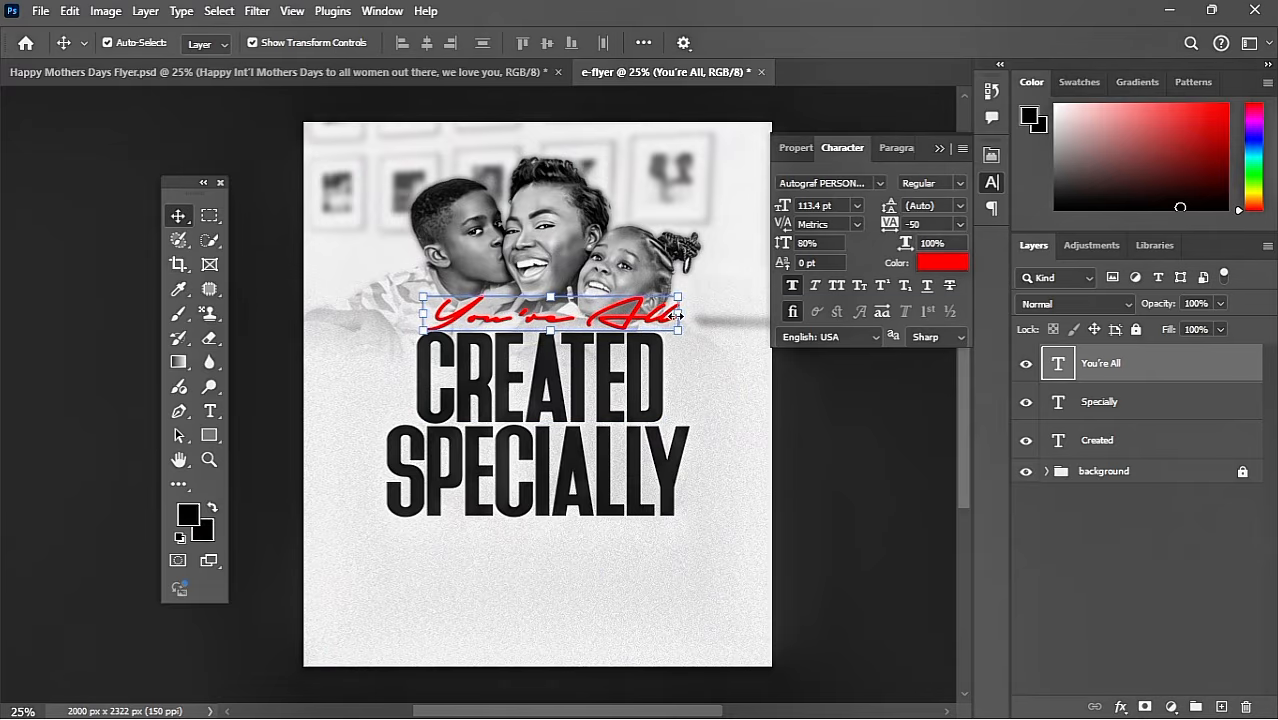
left_click_drag(680, 312, 600, 323)
key("Return")
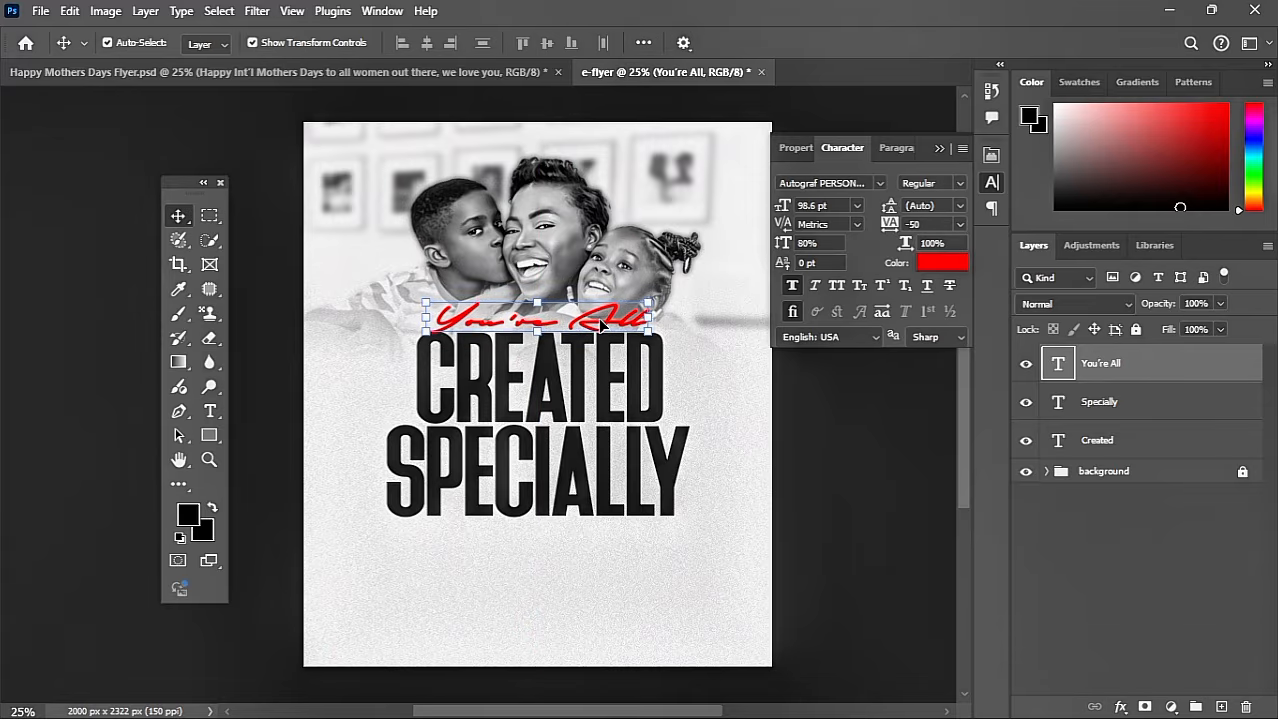
left_click(560, 561)
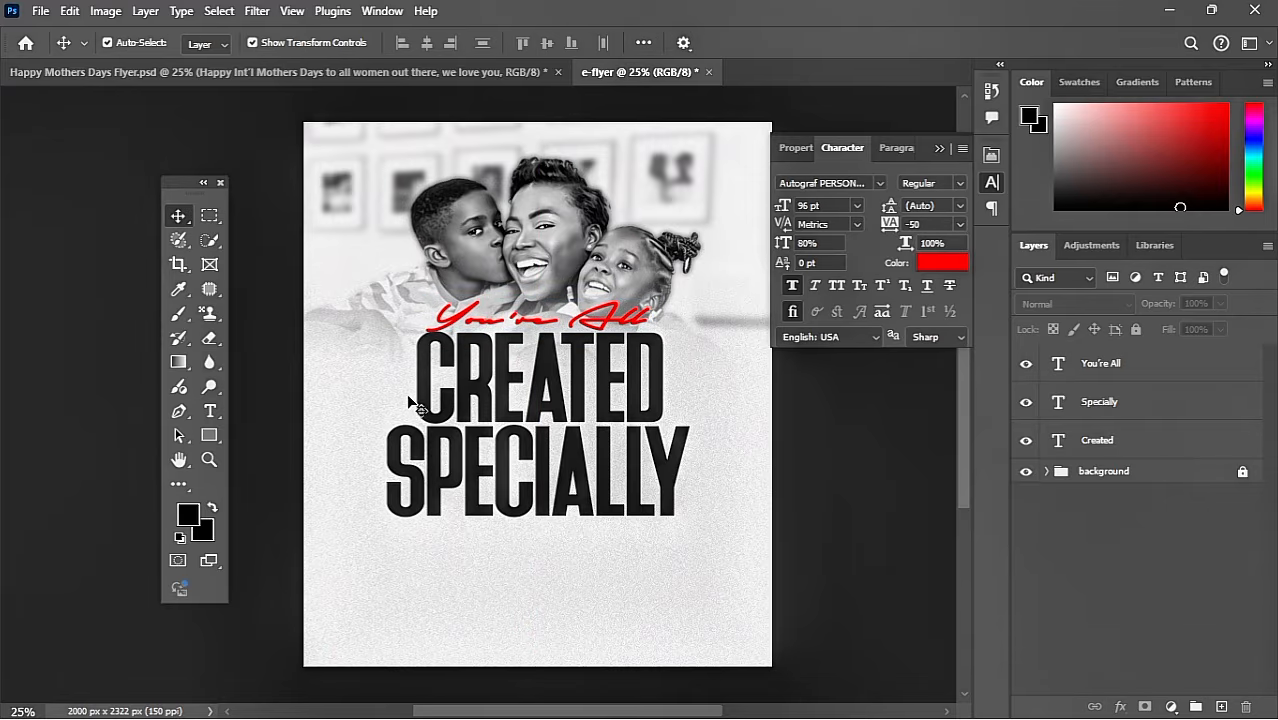
Search the fonts for Sitka and set the Type tool's font to Sitka Text.
left_click(210, 411)
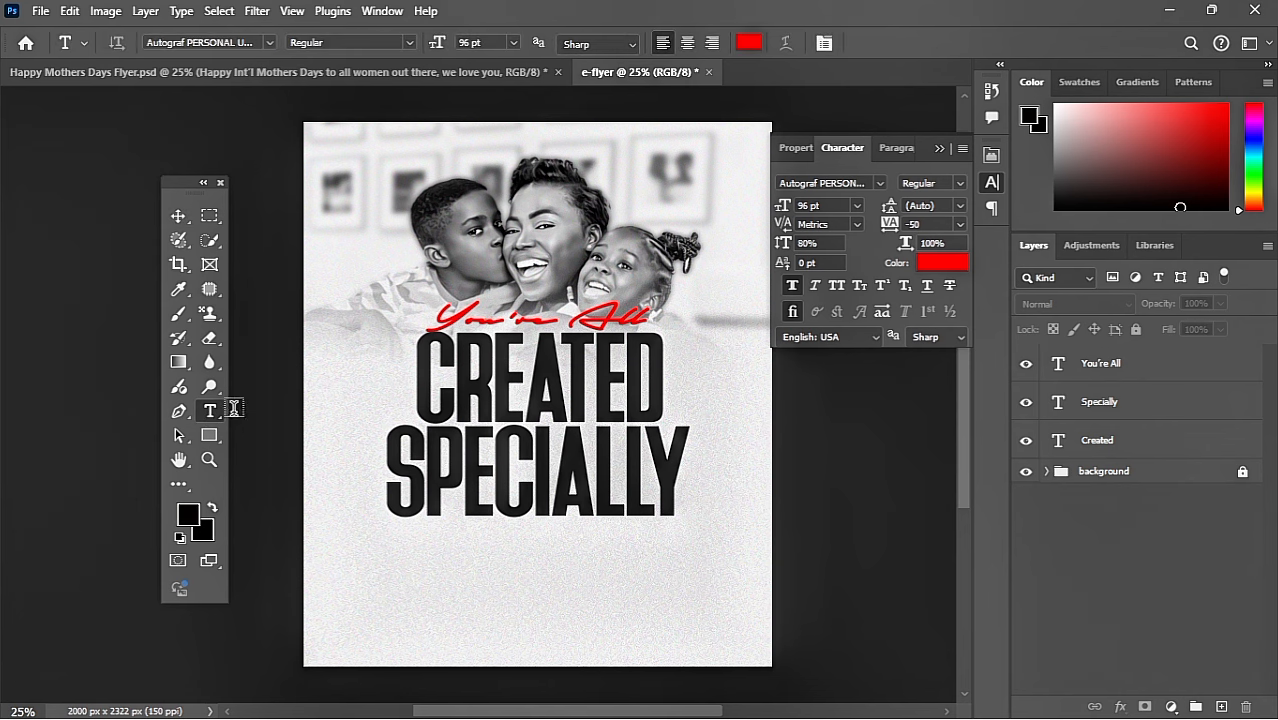
left_click(880, 184)
type("s")
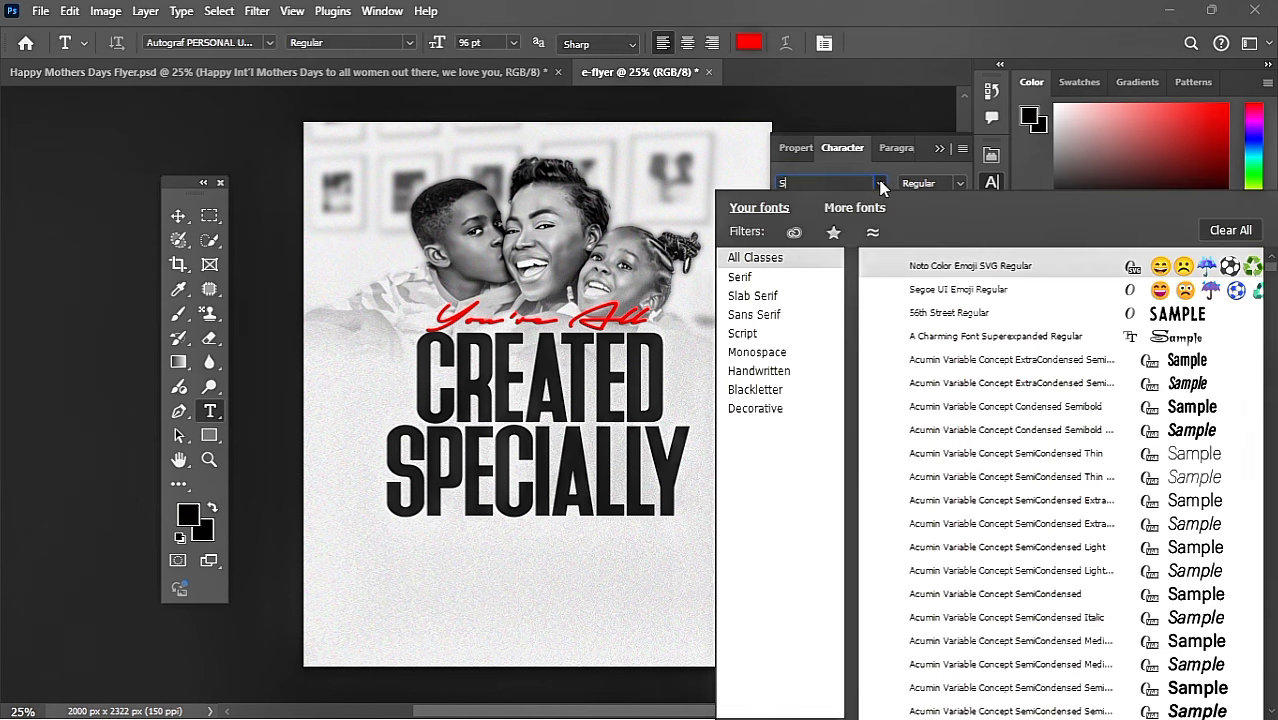
type("ik")
key("BackSpace")
key("BackSpace")
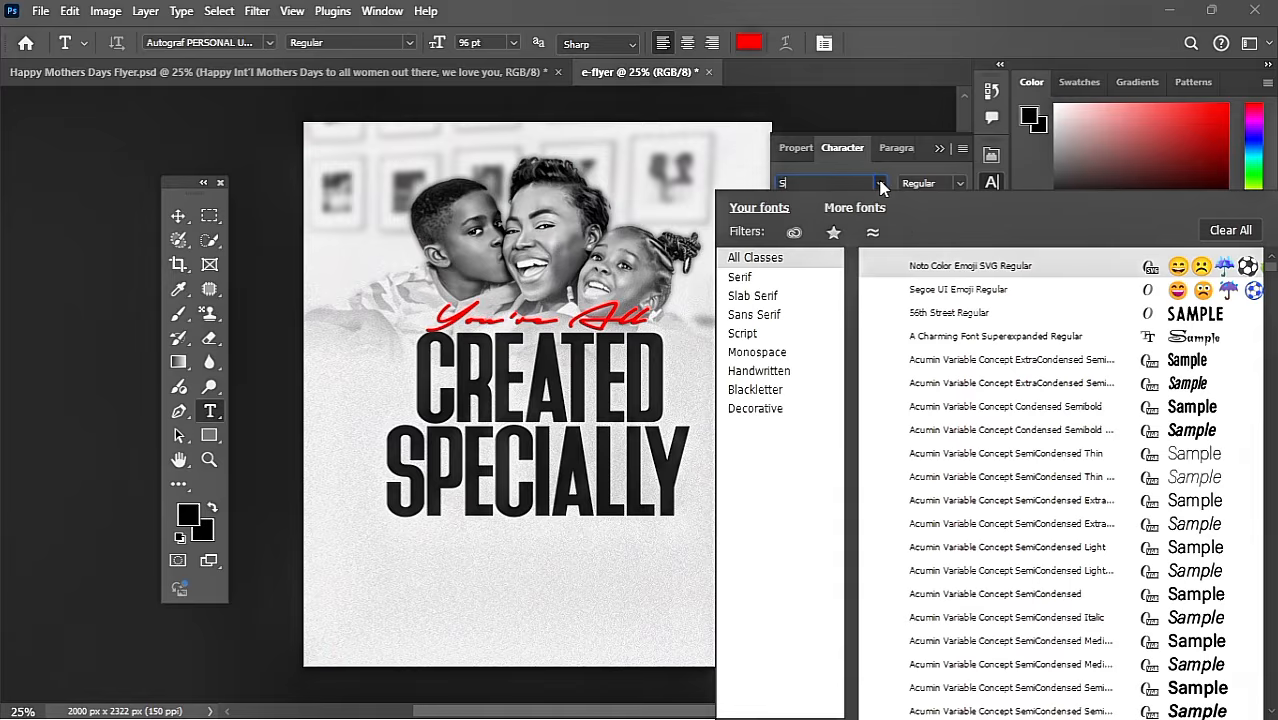
type("tik")
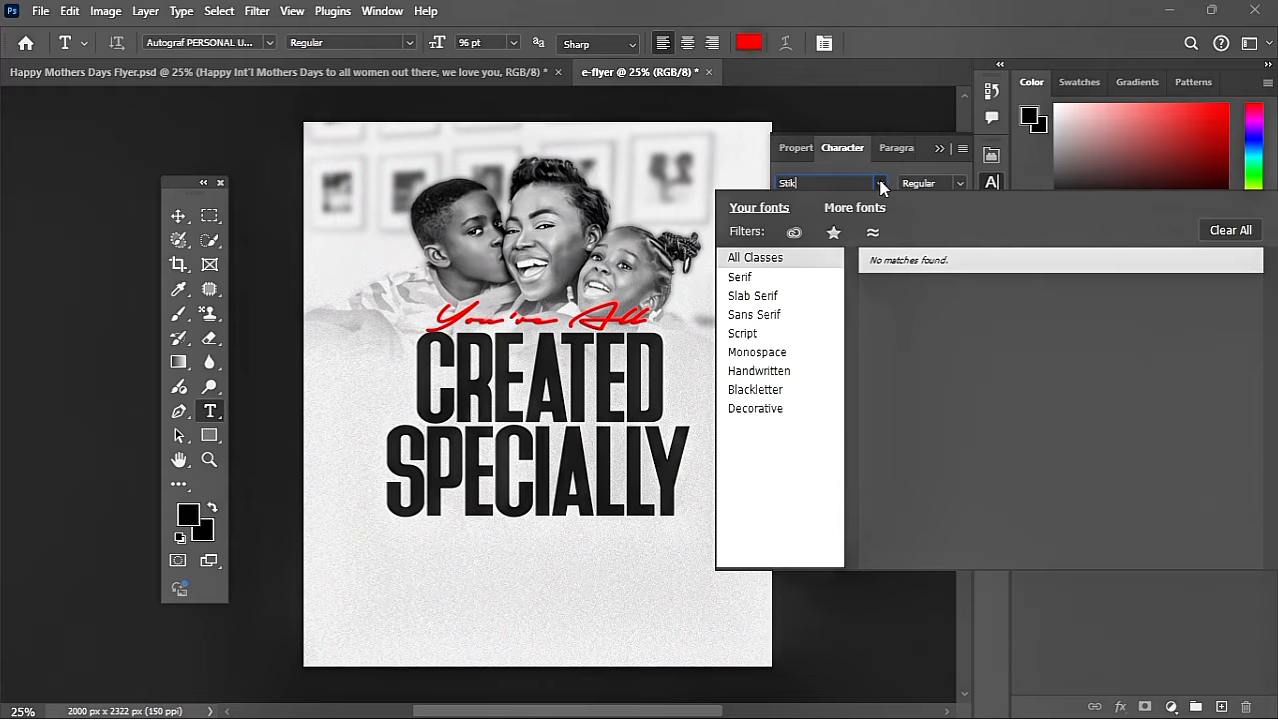
key("BackSpace")
key("BackSpace")
type("i")
key("BackSpace")
type("ik")
key("BackSpace")
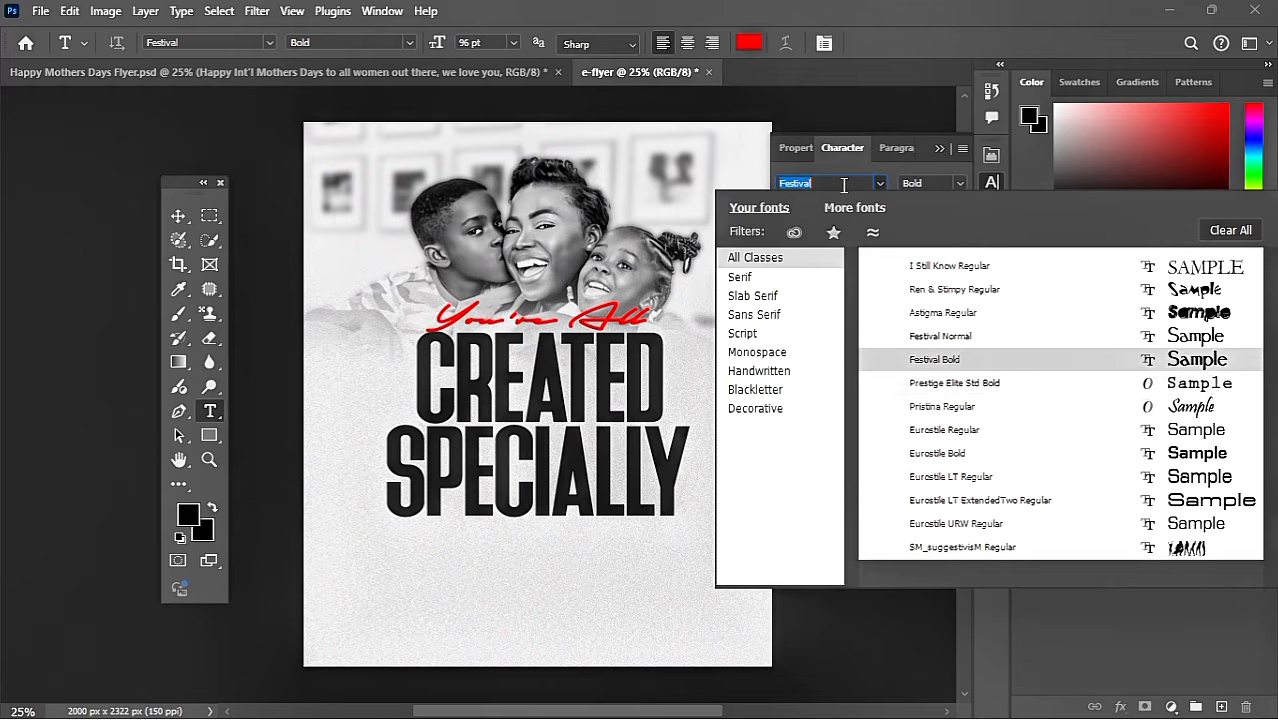
type("Sti")
key("BackSpace")
key("BackSpace")
type("ik")
key("BackSpace")
type("tka")
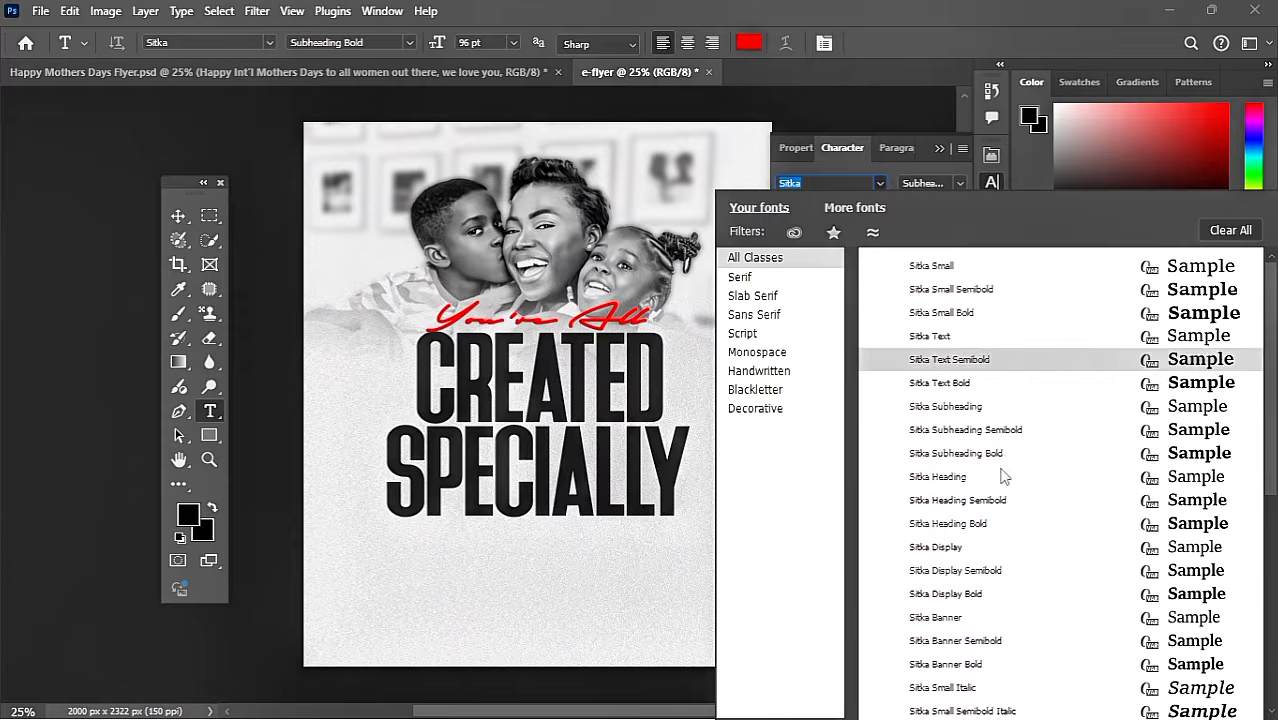
left_click(985, 338)
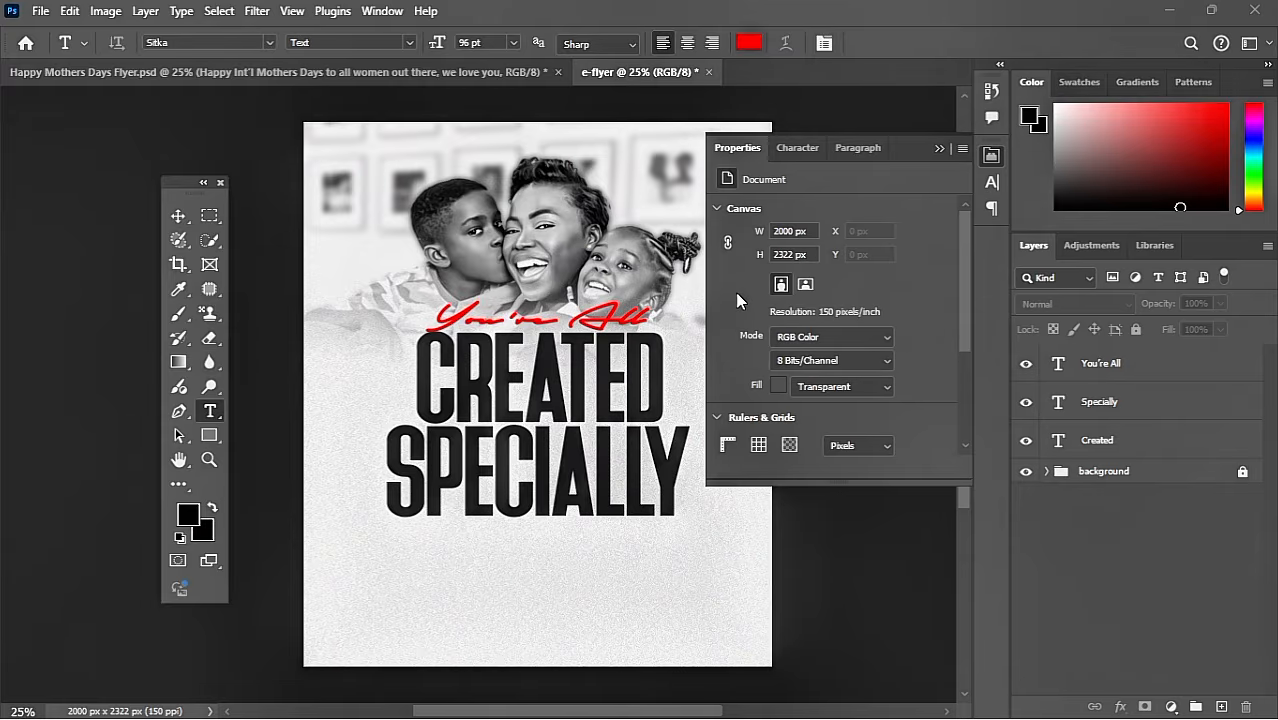
Add the two-line text "Happy Int'l Mothers Day to ALL" / "WomenOut There, We Love You" below the word "Specially".
left_click(402, 553)
type("Happy In")
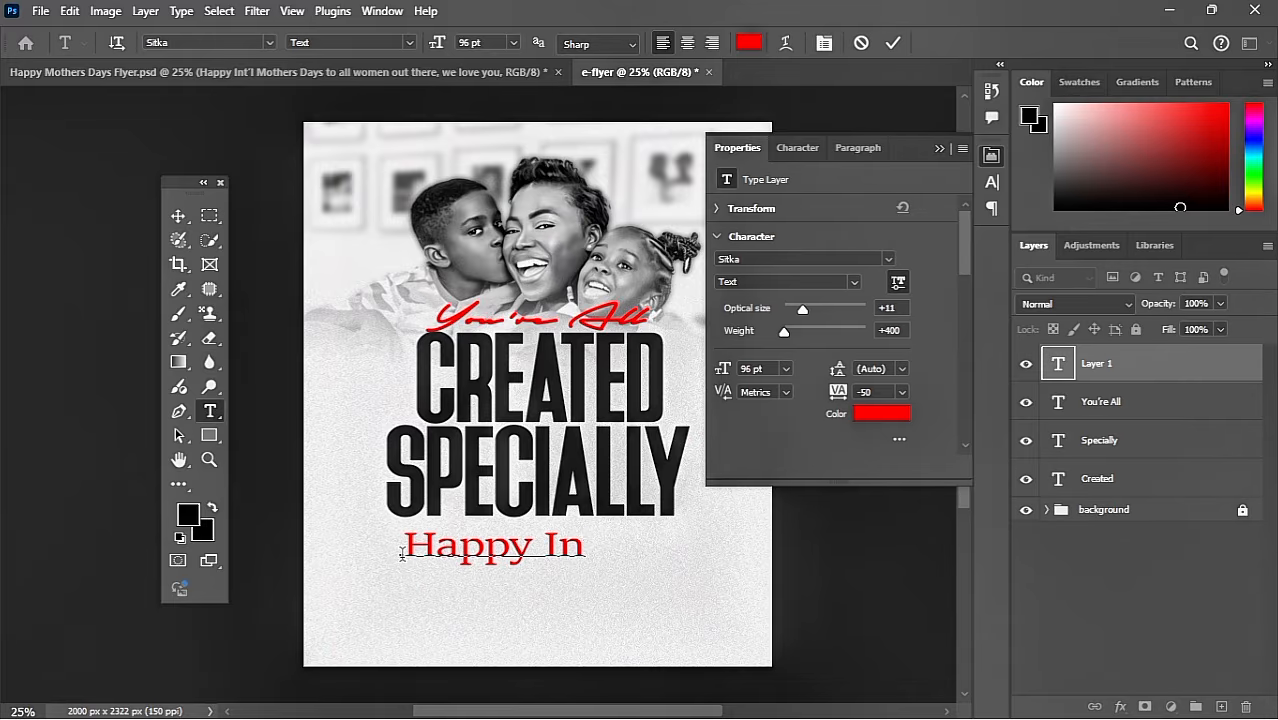
type("t'l Mothers Days To All")
key("Return")
type("Women Out")
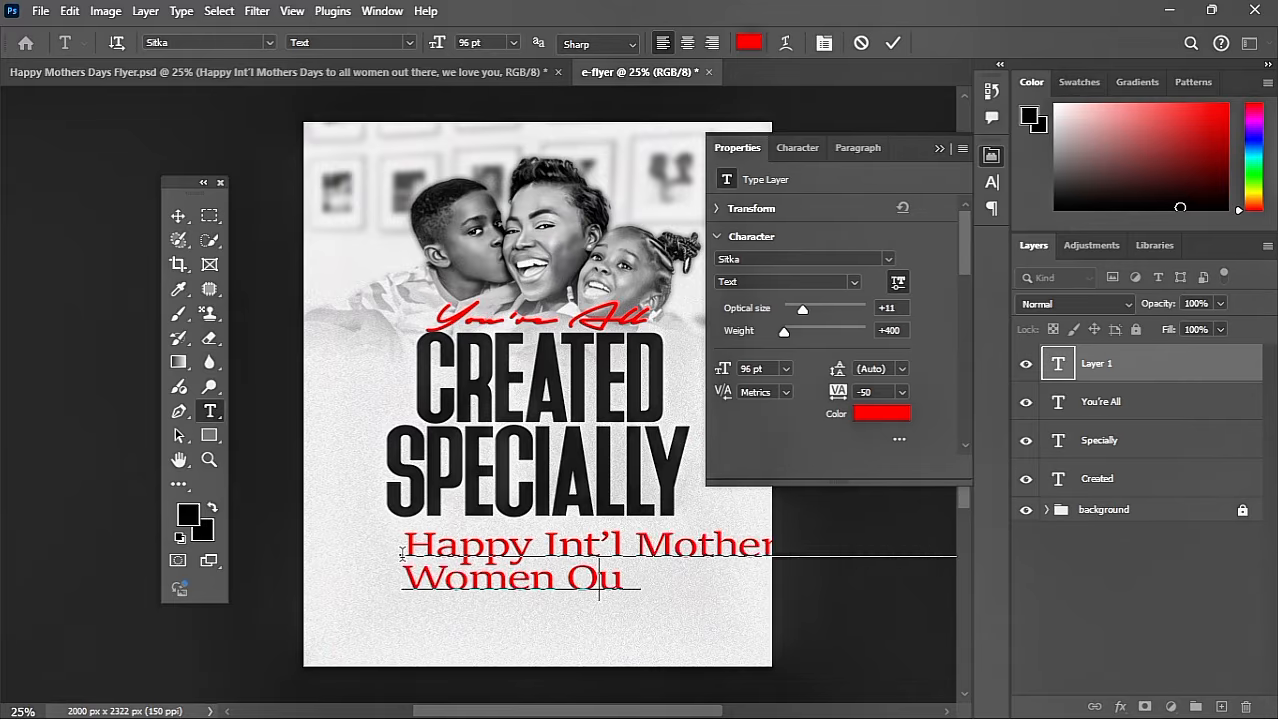
key("BackSpace")
key("BackSpace")
key("BackSpace")
key("BackSpace")
type("Out There,")
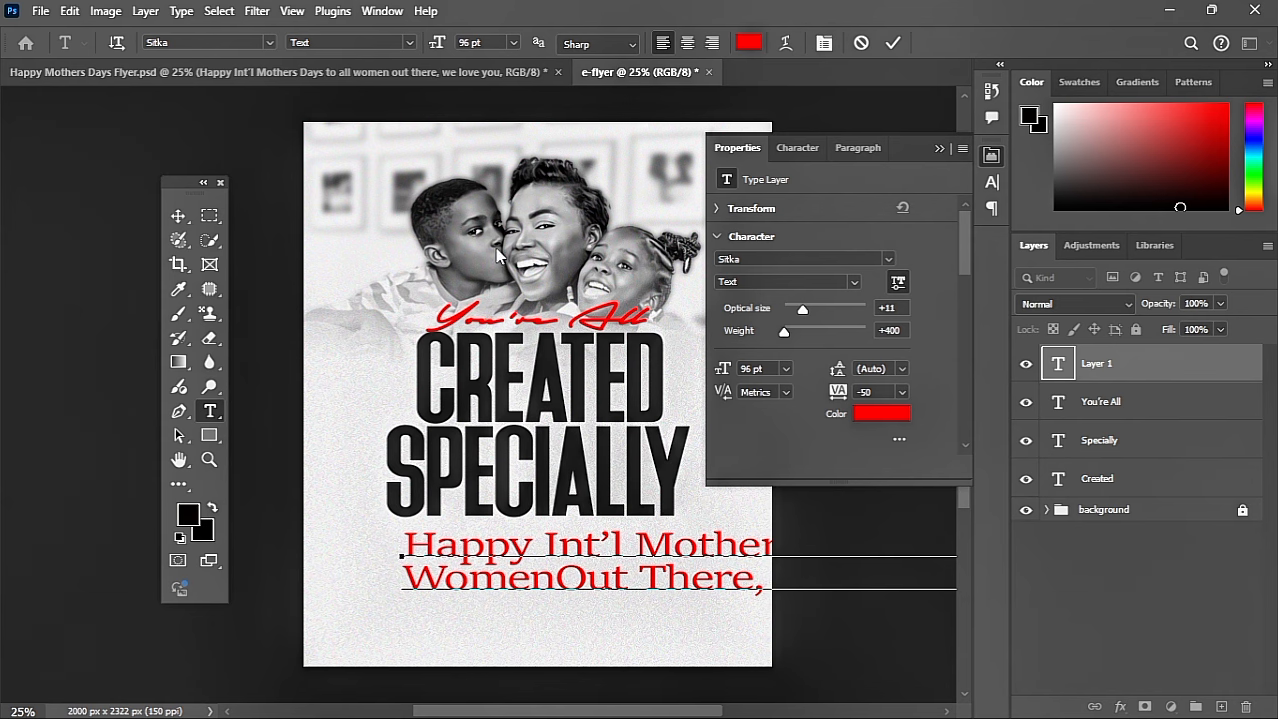
left_click(893, 42)
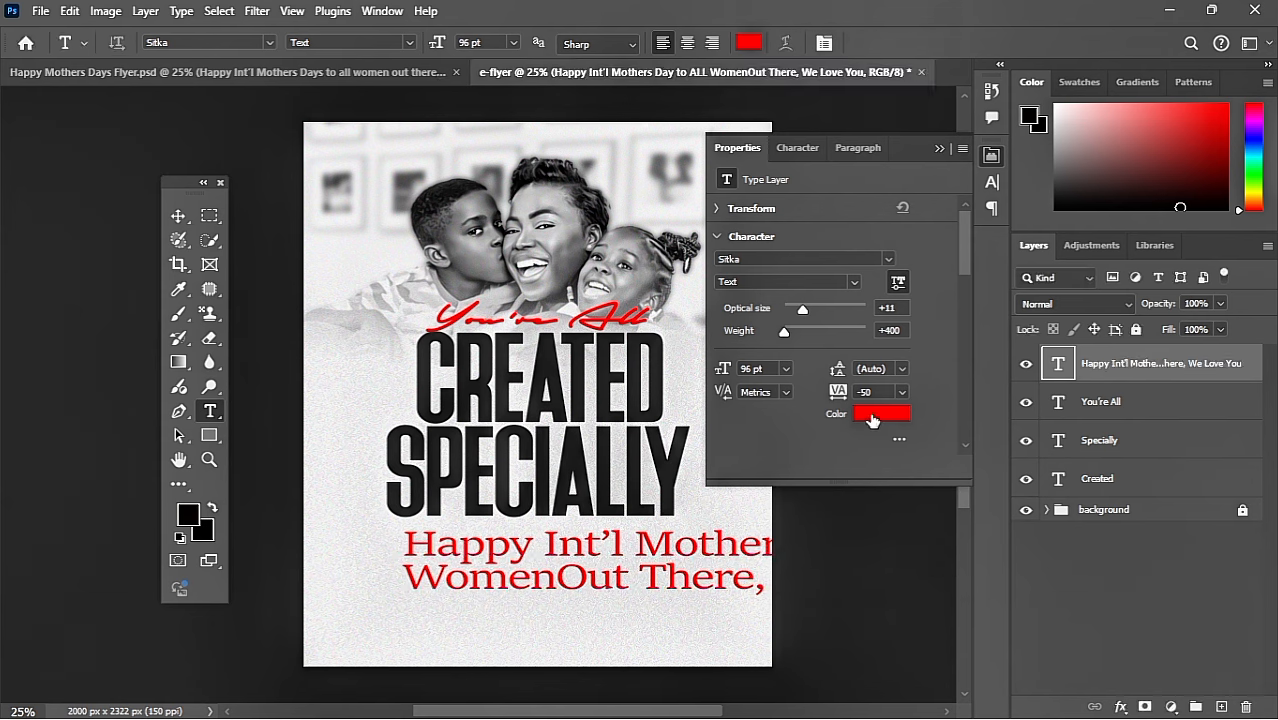
Change the greeting text's colour to black #000000.
left_click(873, 420)
left_click_drag(836, 496, 733, 645)
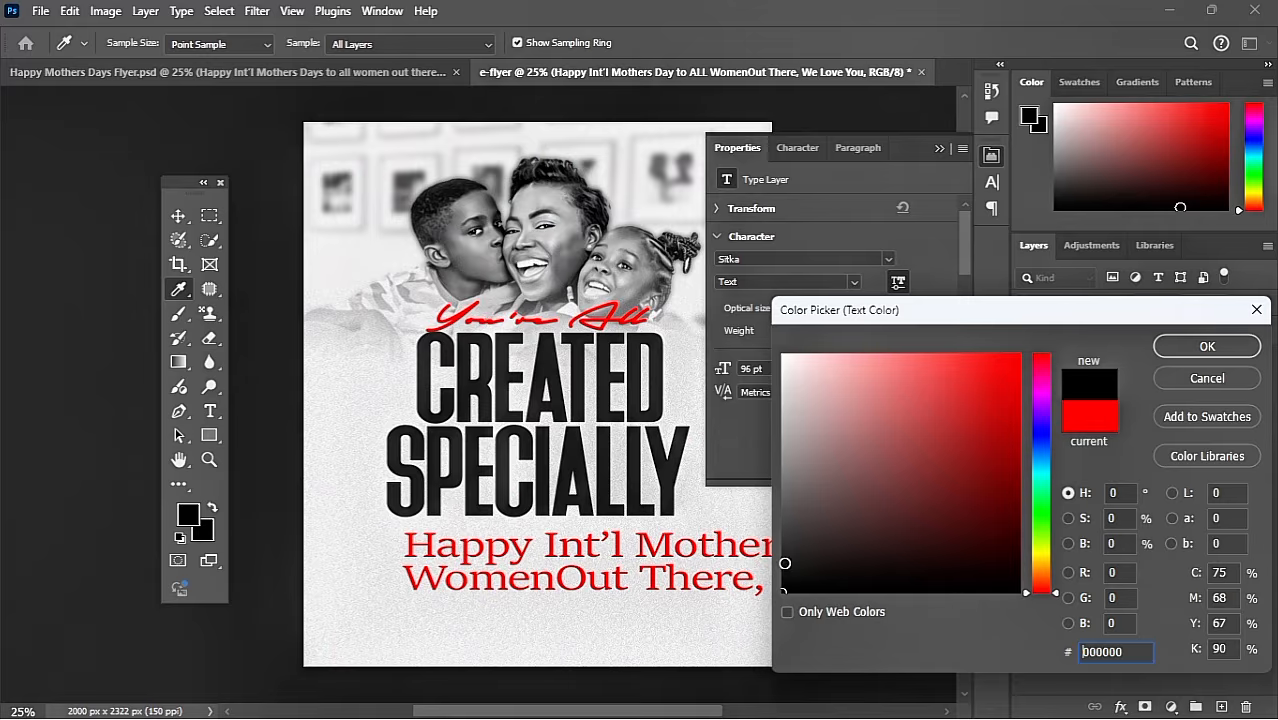
left_click(1195, 350)
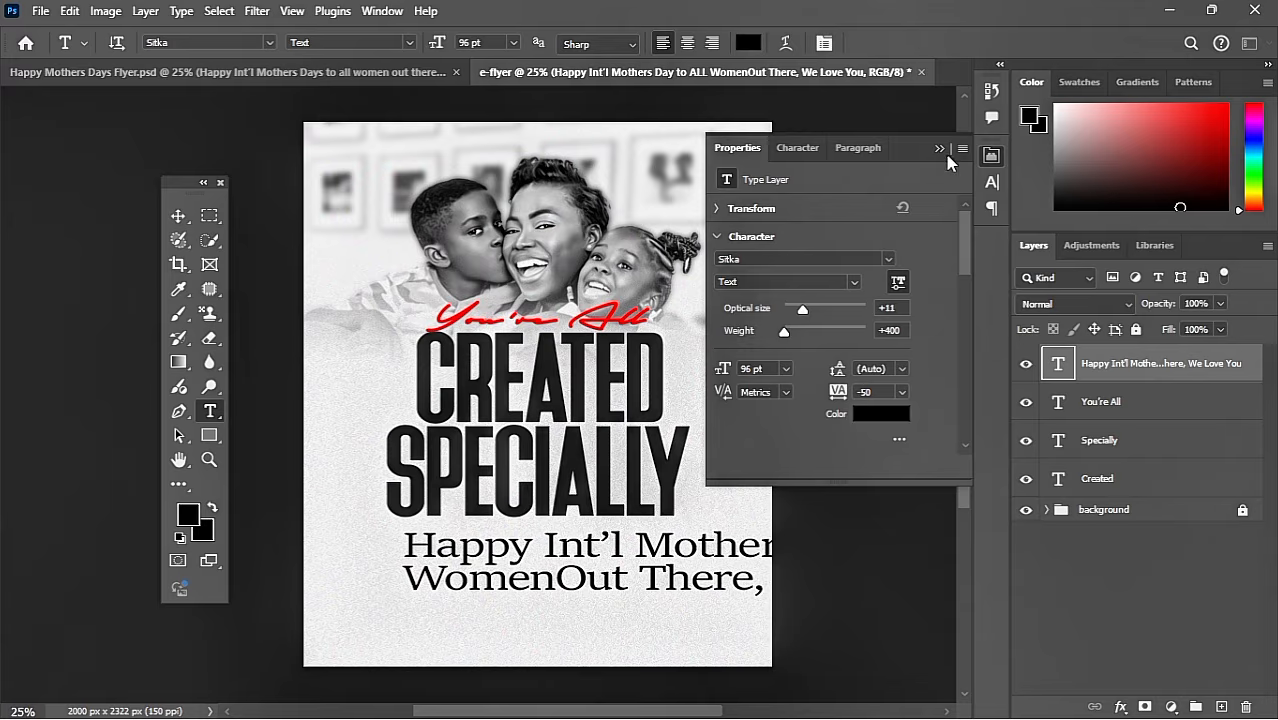
Set the greeting text's vertical scale to 100% and its font size to 36 pt.
left_click(990, 186)
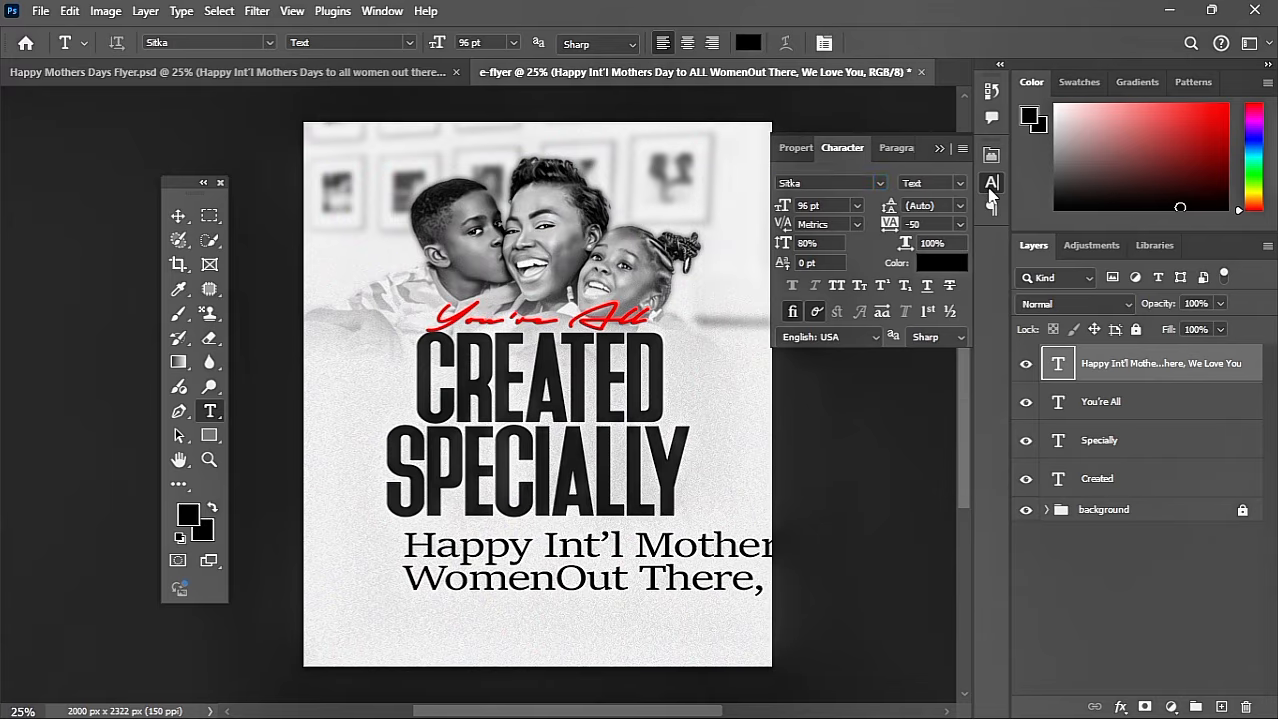
left_click(810, 242)
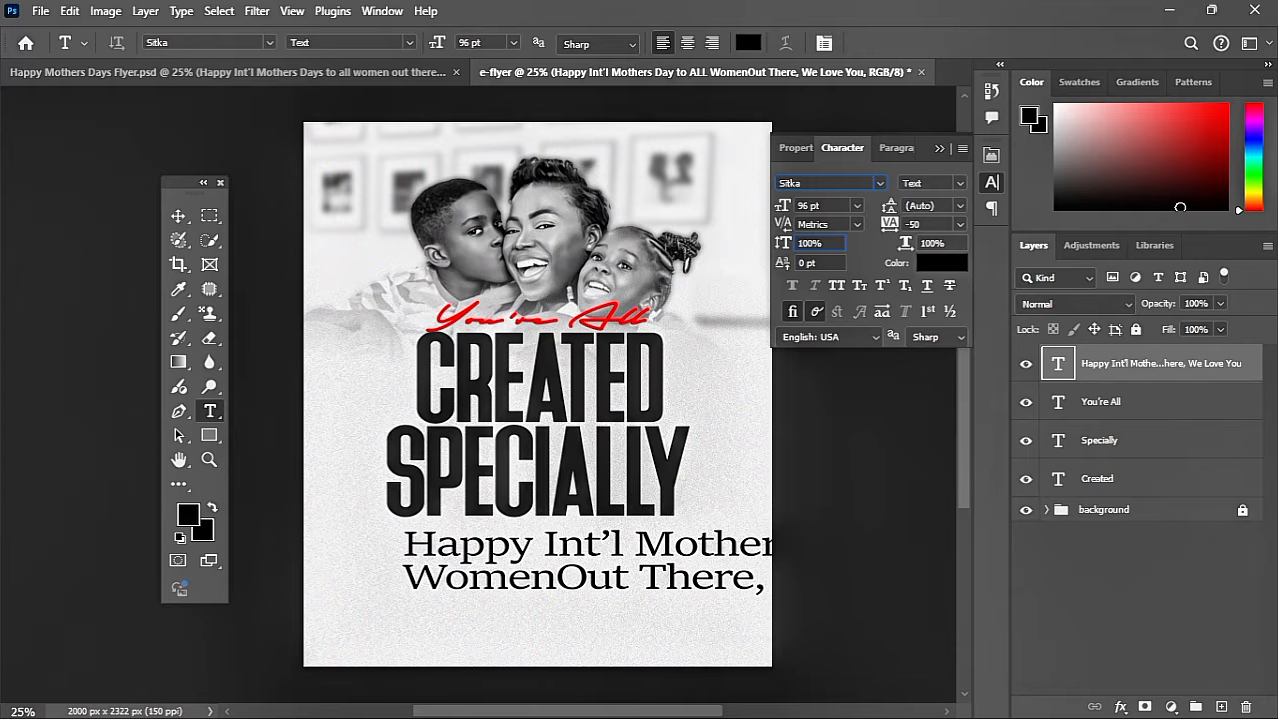
type("100%")
key("Return")
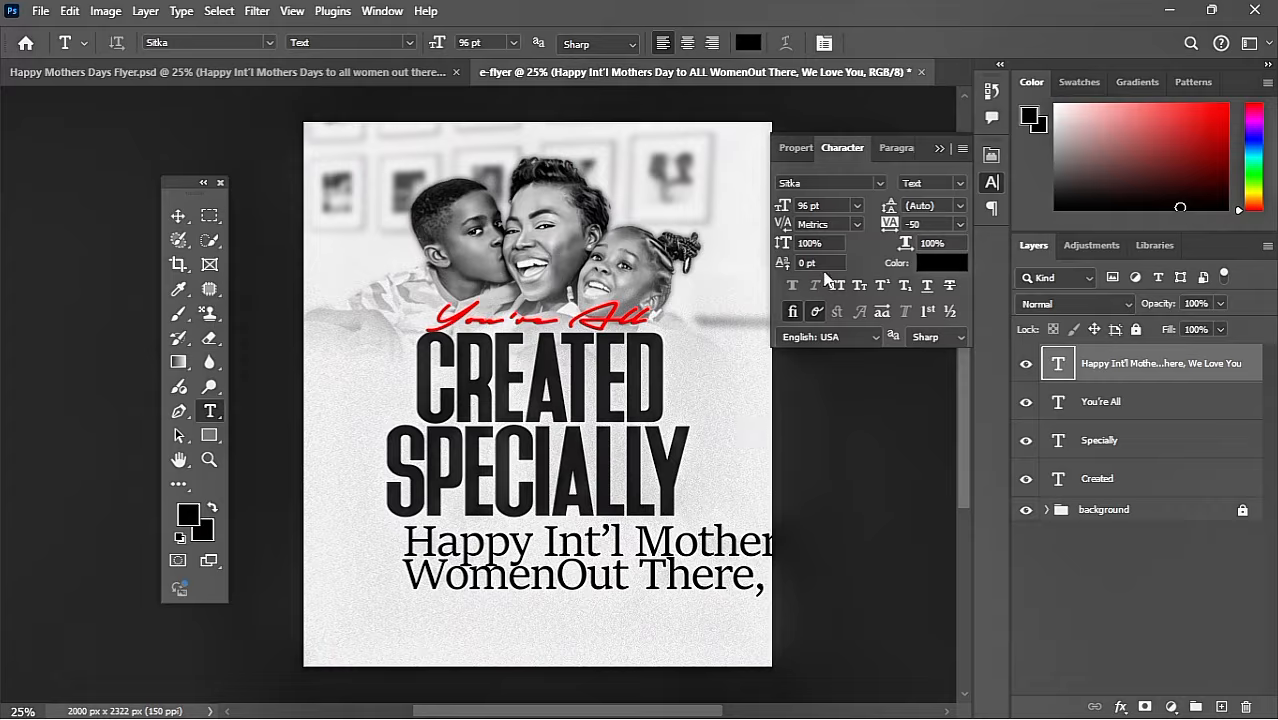
left_click(857, 206)
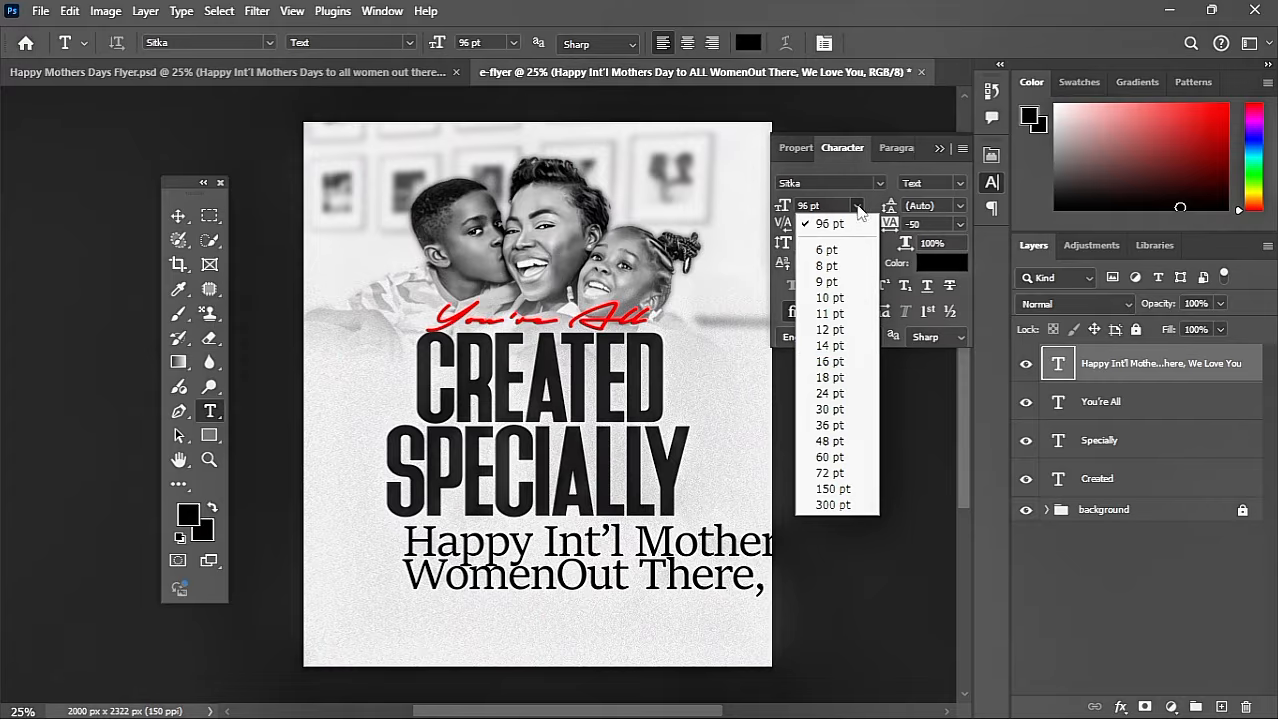
left_click(835, 362)
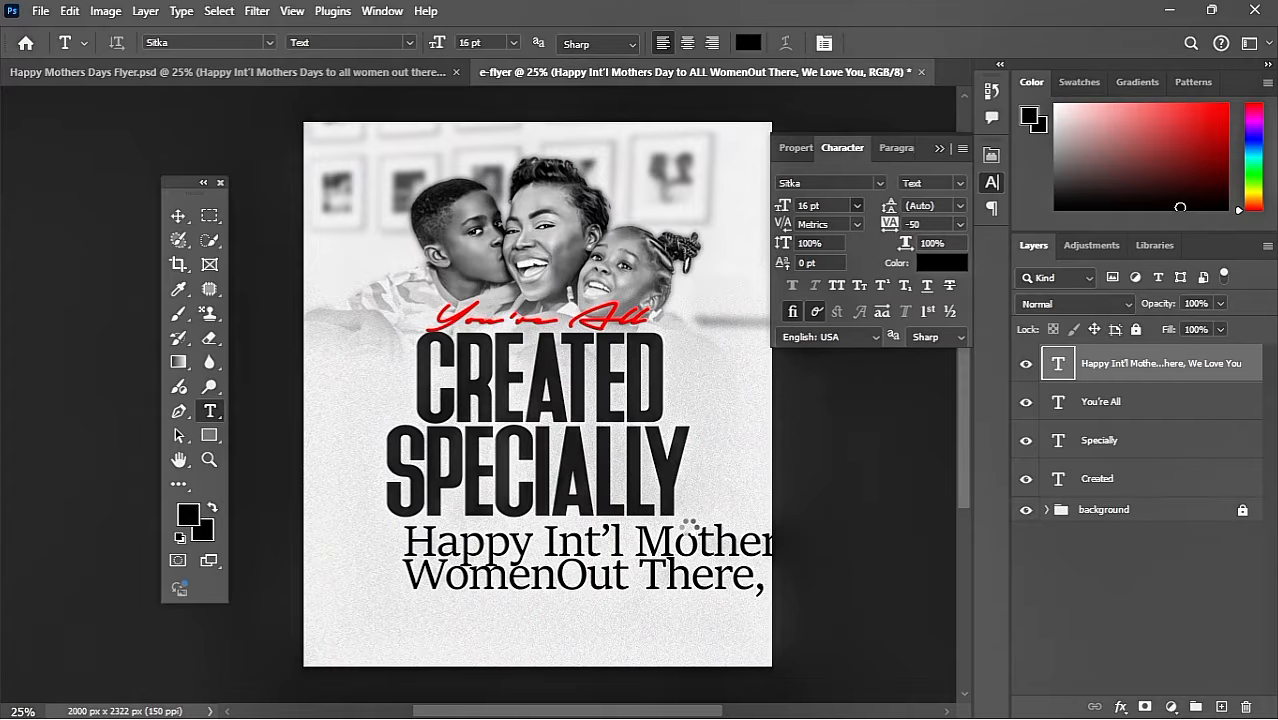
left_click(858, 206)
left_click(835, 425)
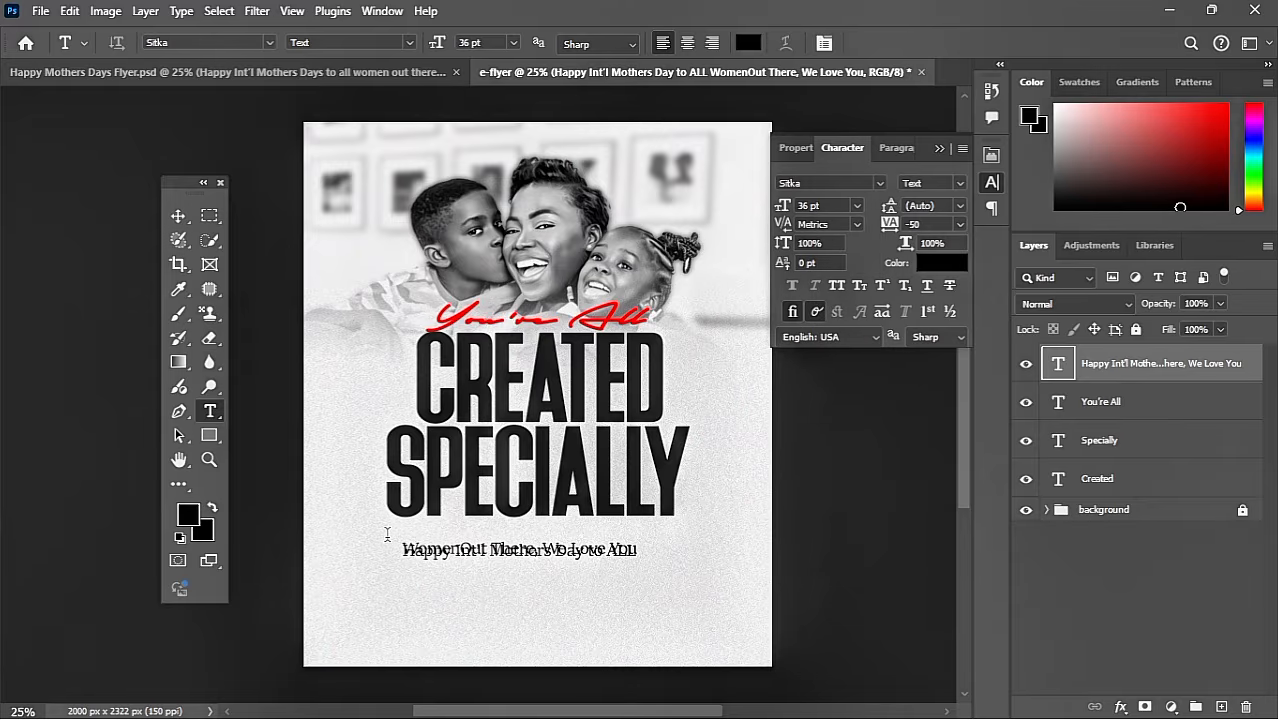
Set the greeting text's tracking to -10 and reduce the space after its paragraphs to tighten the two lines.
left_click(178, 217)
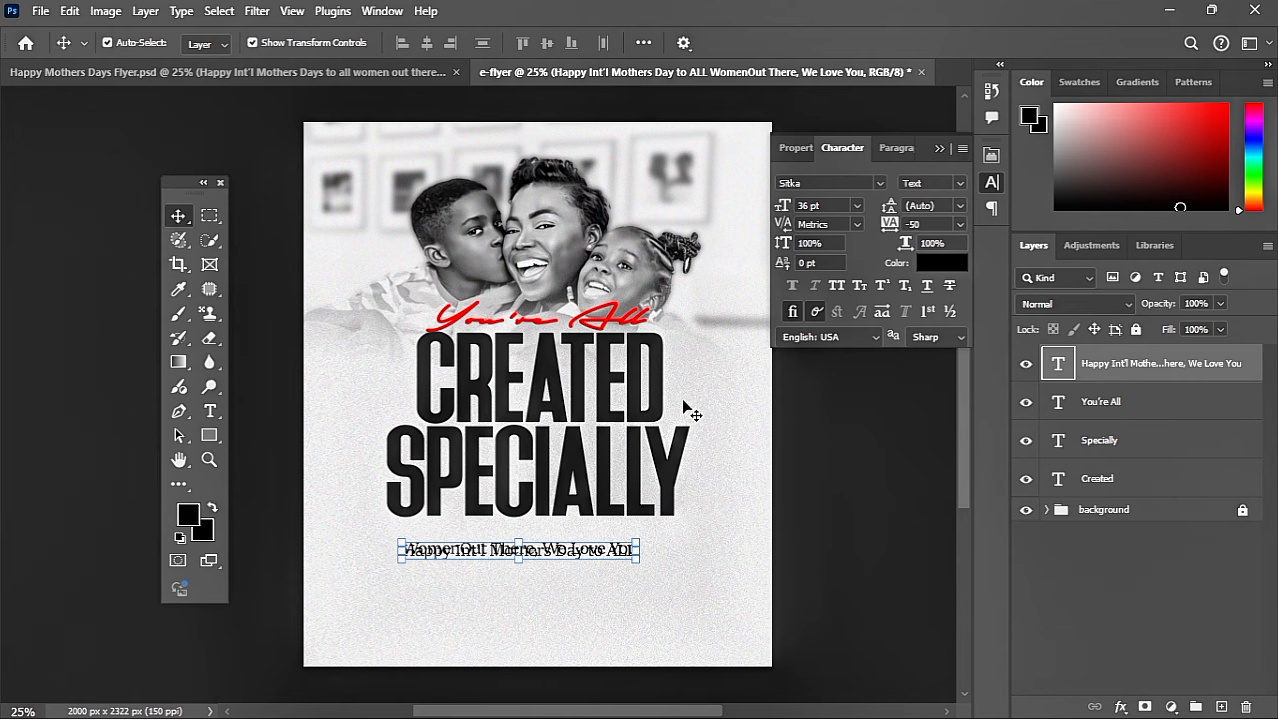
left_click(962, 224)
left_click(932, 310)
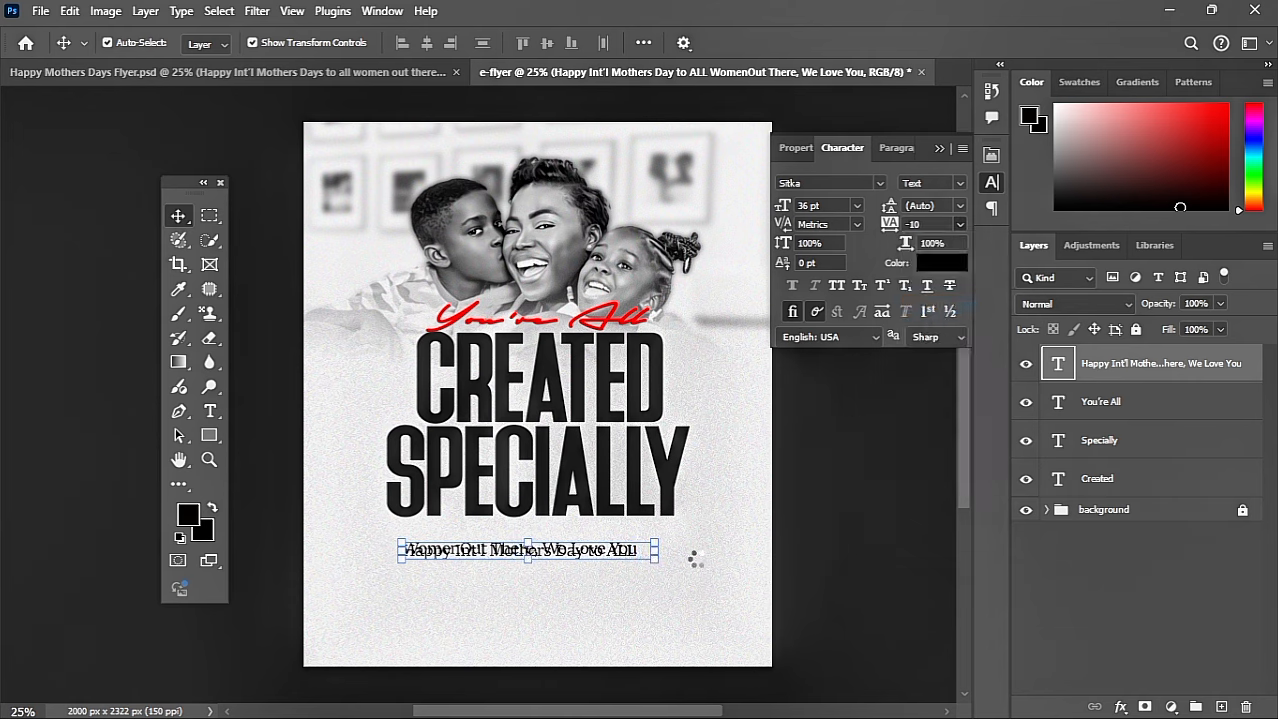
left_click(990, 210)
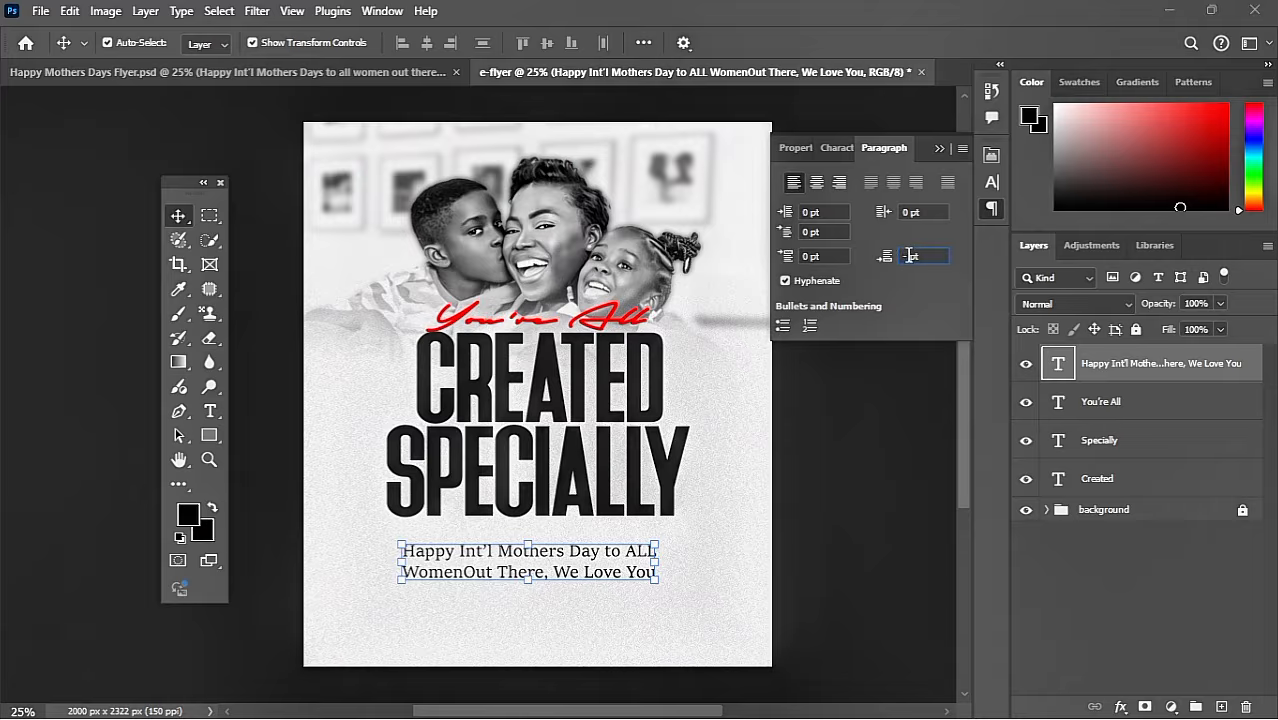
key("Down")
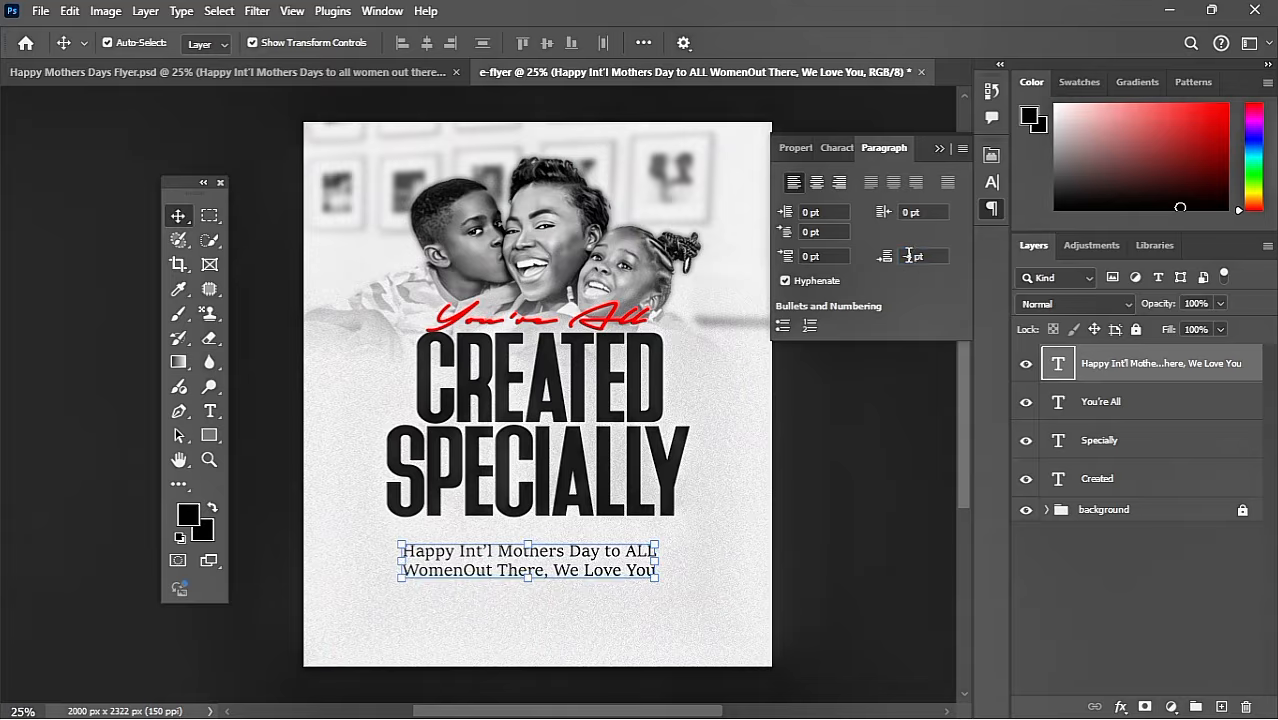
Scale the greeting text down to about 94% and position it directly below the word "Specially".
left_click(403, 563)
left_click_drag(403, 563, 473, 540)
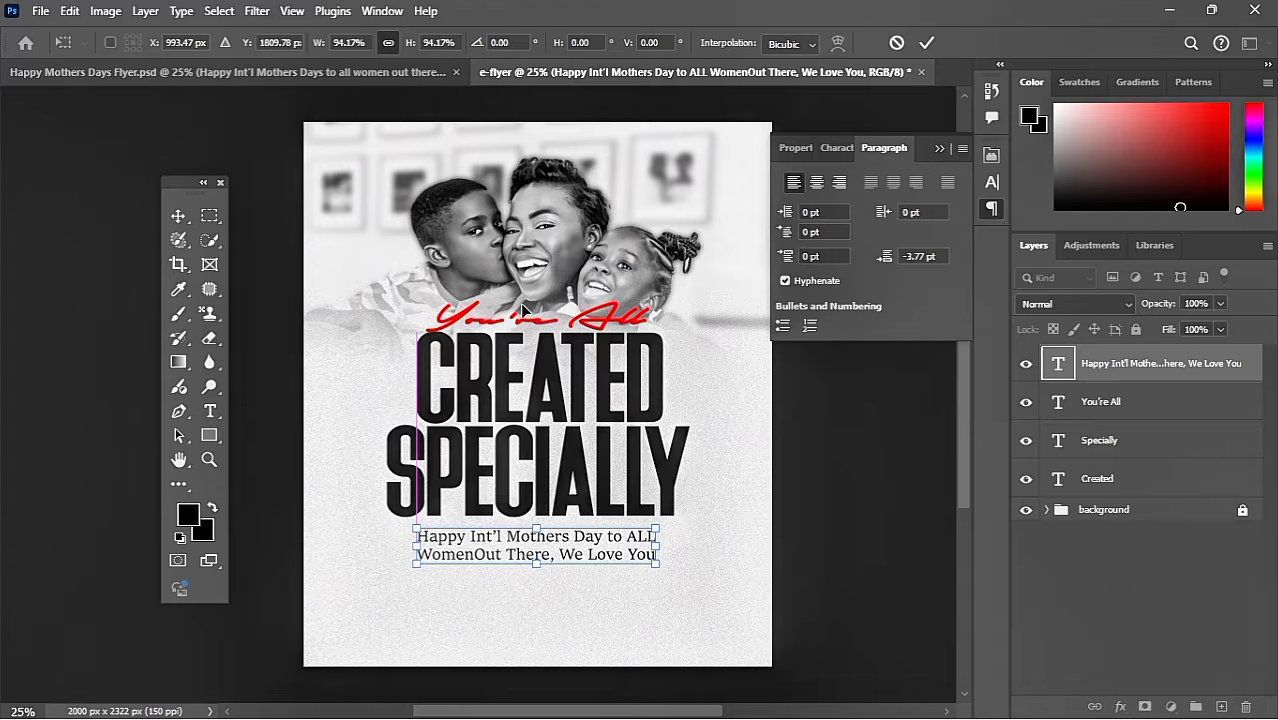
key("Return")
Set the vertical scale of the "You're All" text to 100% and deselect the text.
left_click(483, 322)
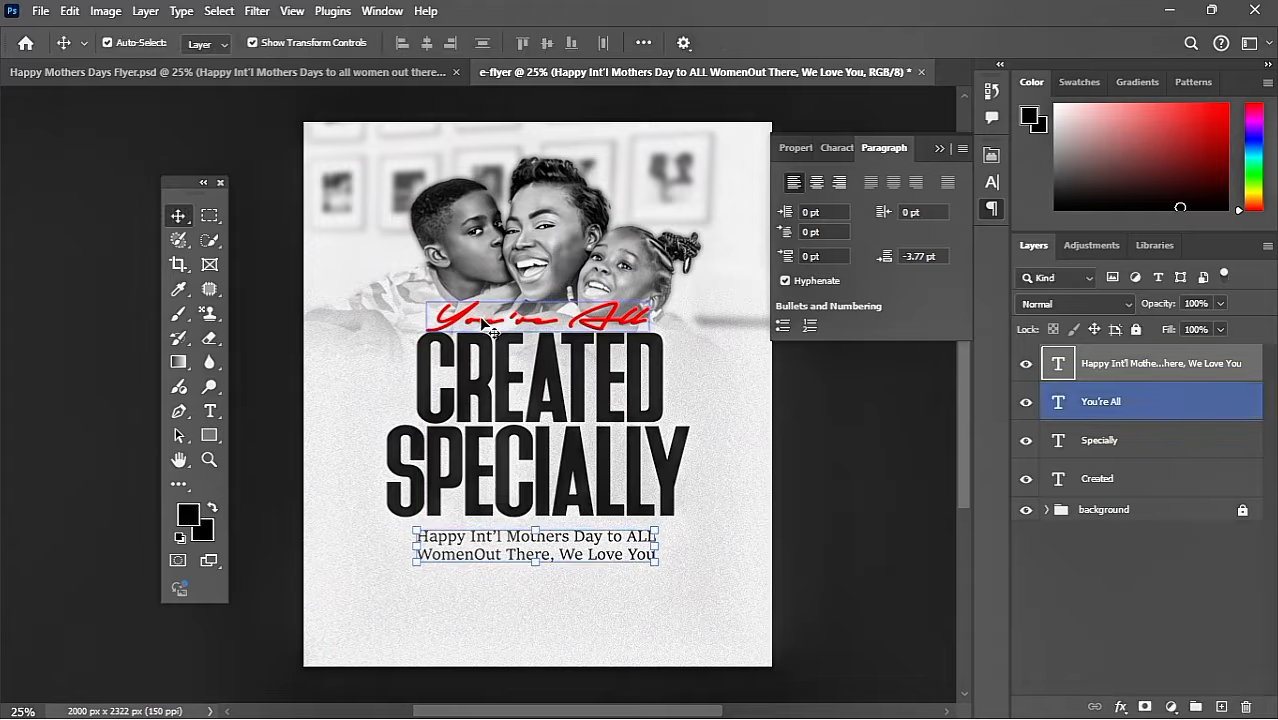
left_click(738, 280)
left_click(993, 182)
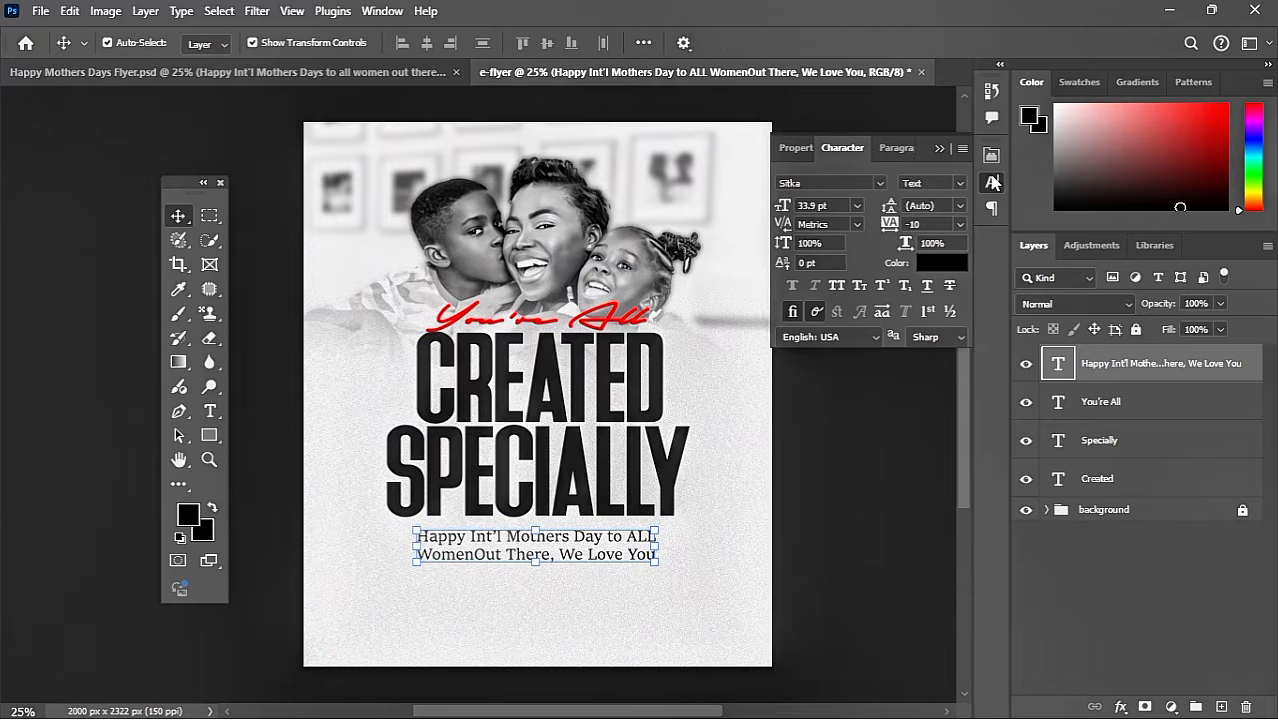
left_click(508, 318)
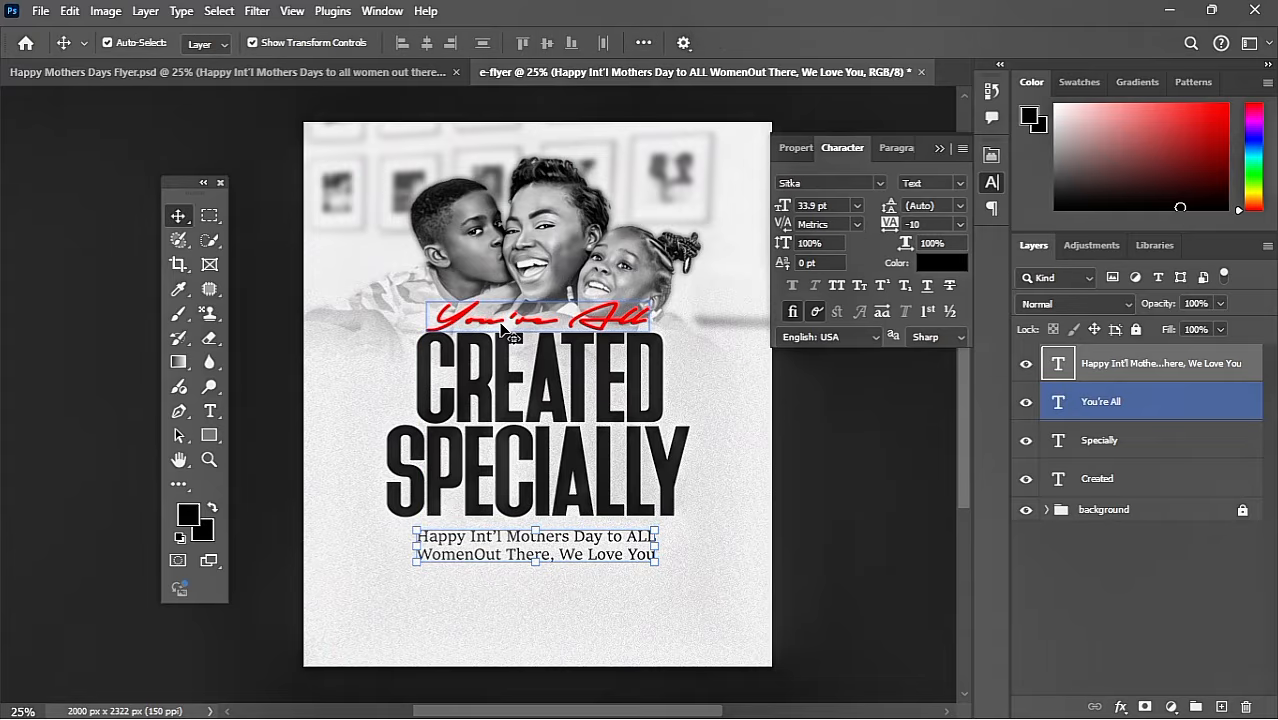
left_click(810, 243)
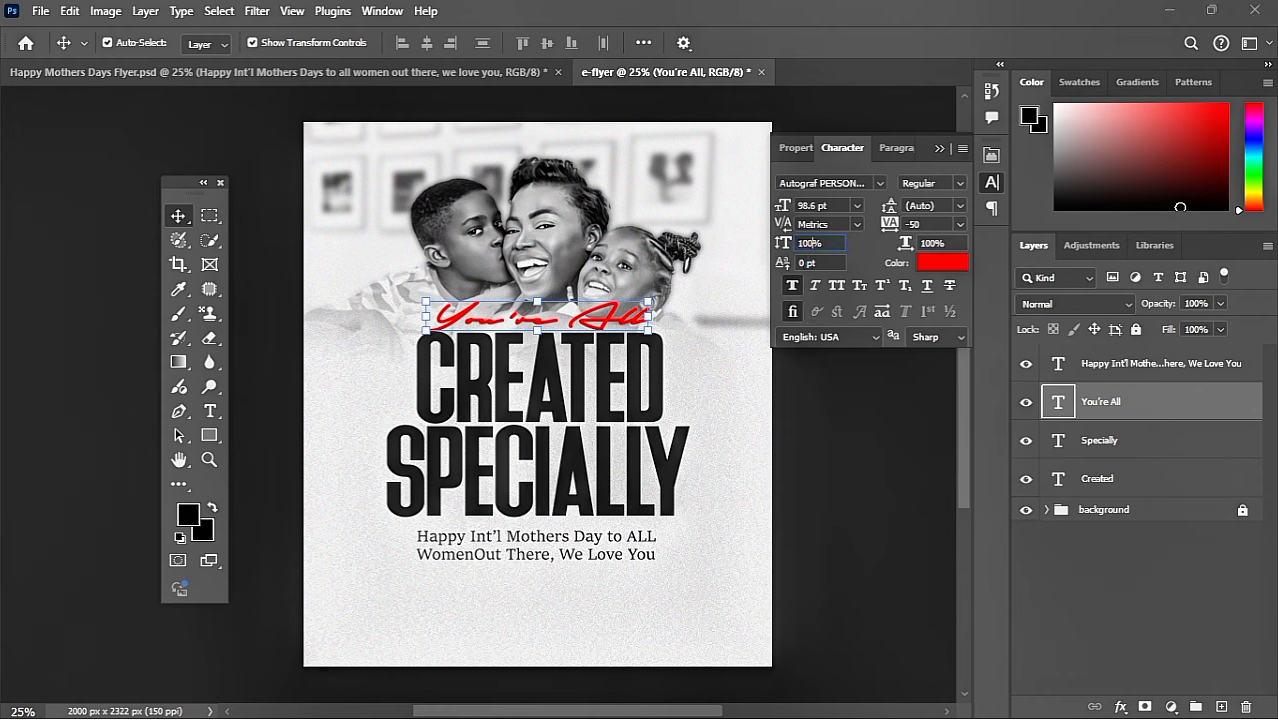
key("Return")
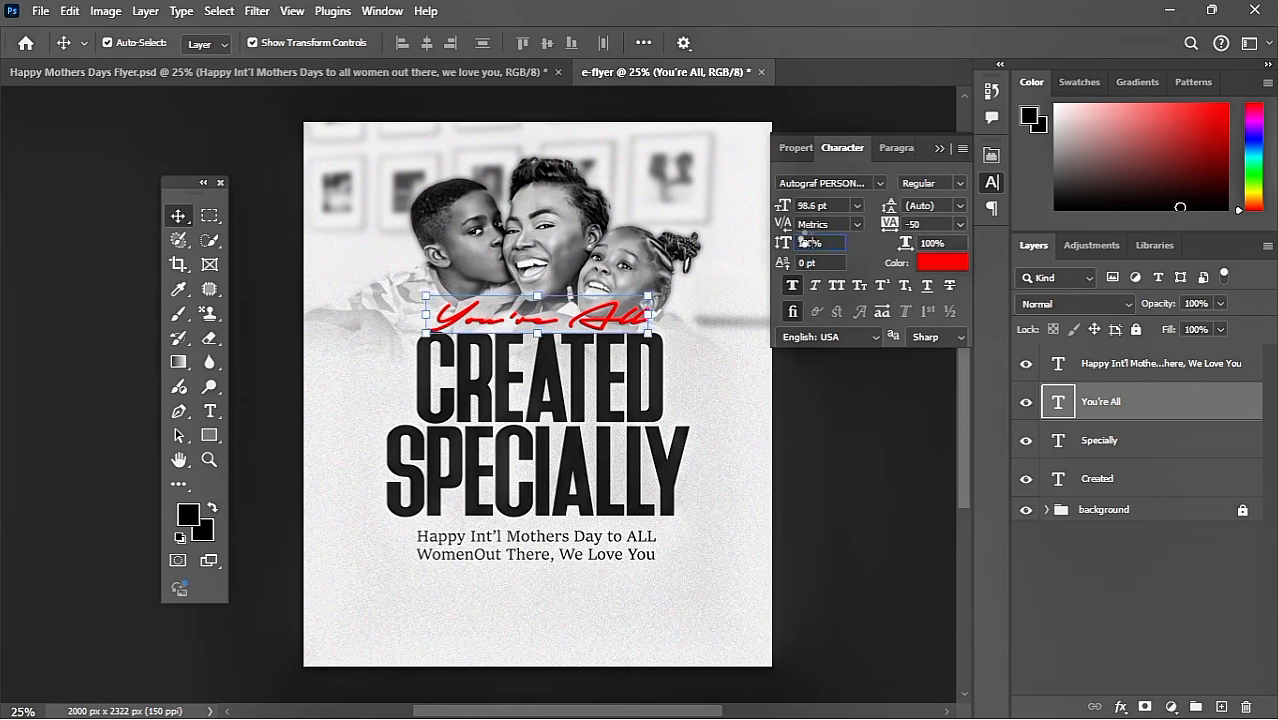
double_click(582, 308)
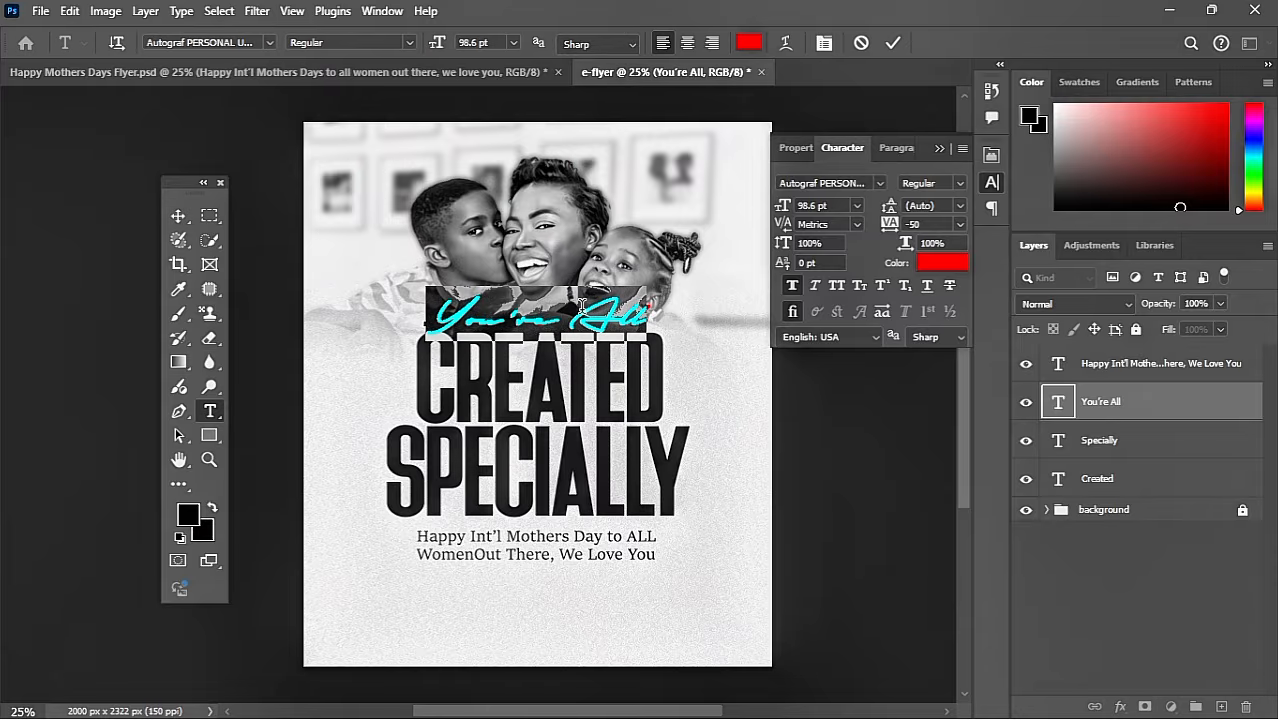
left_click(893, 44)
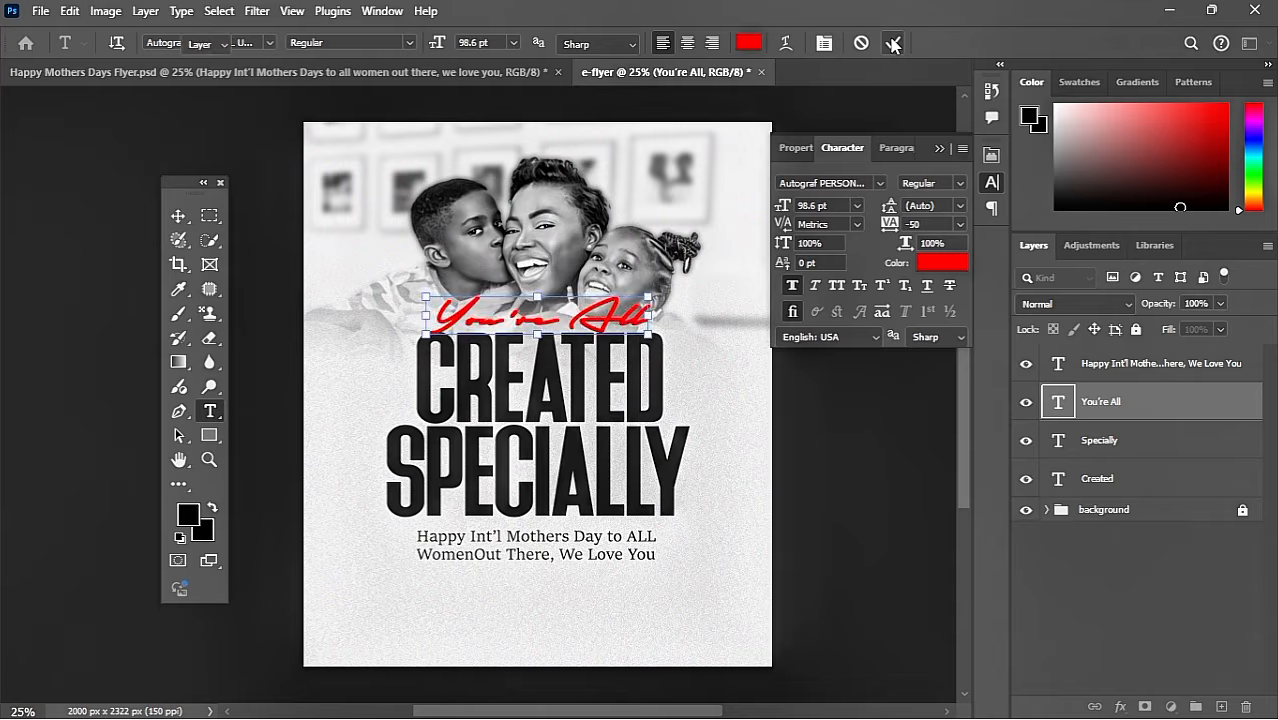
left_click(716, 433)
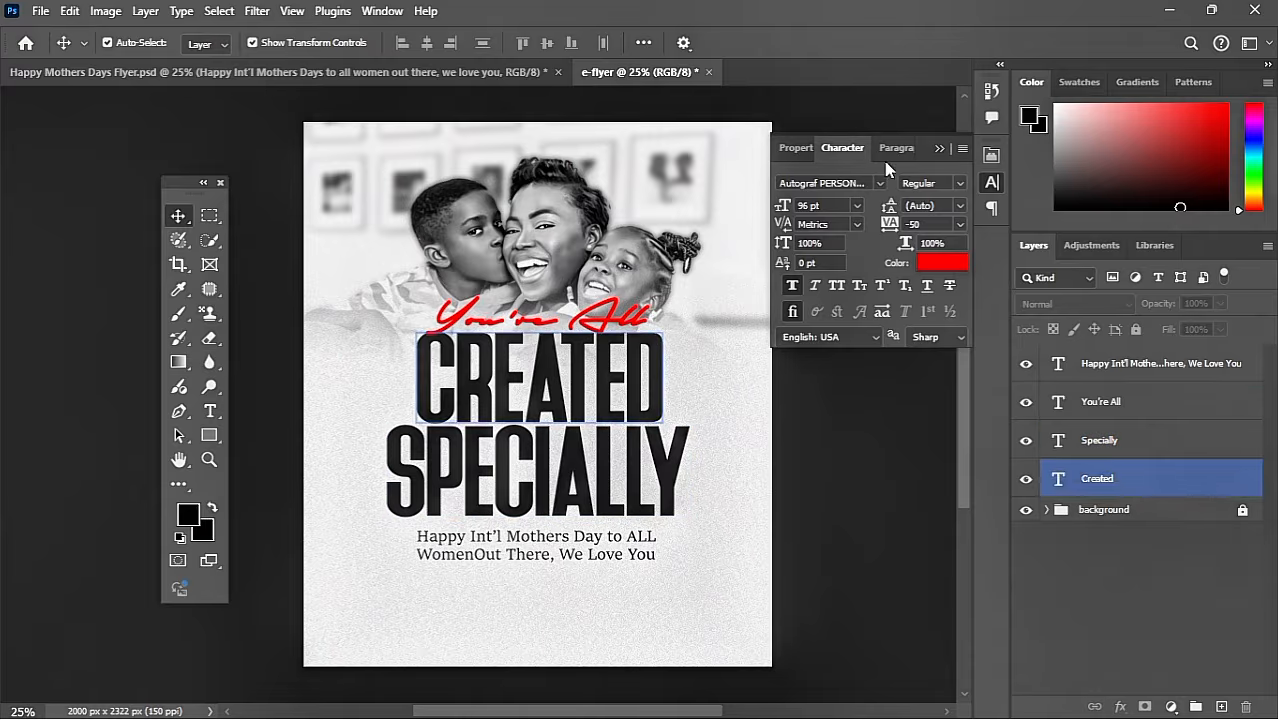
left_click(939, 148)
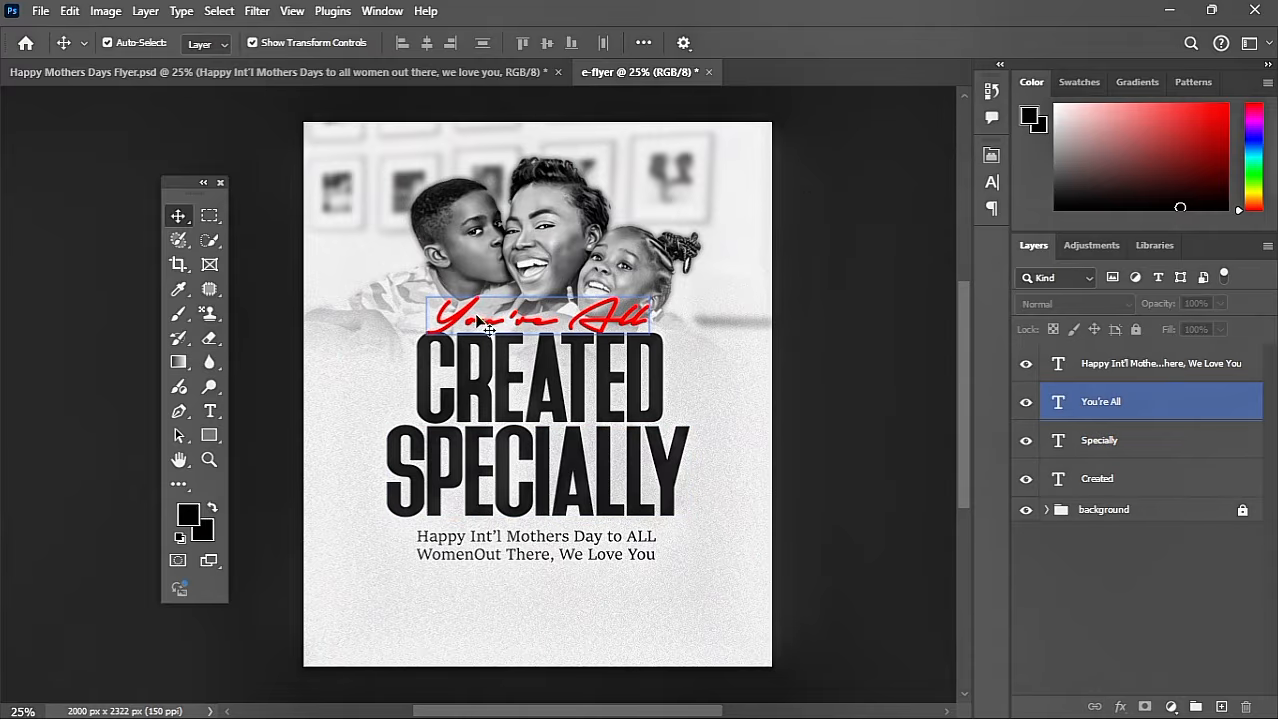
left_click(41, 13)
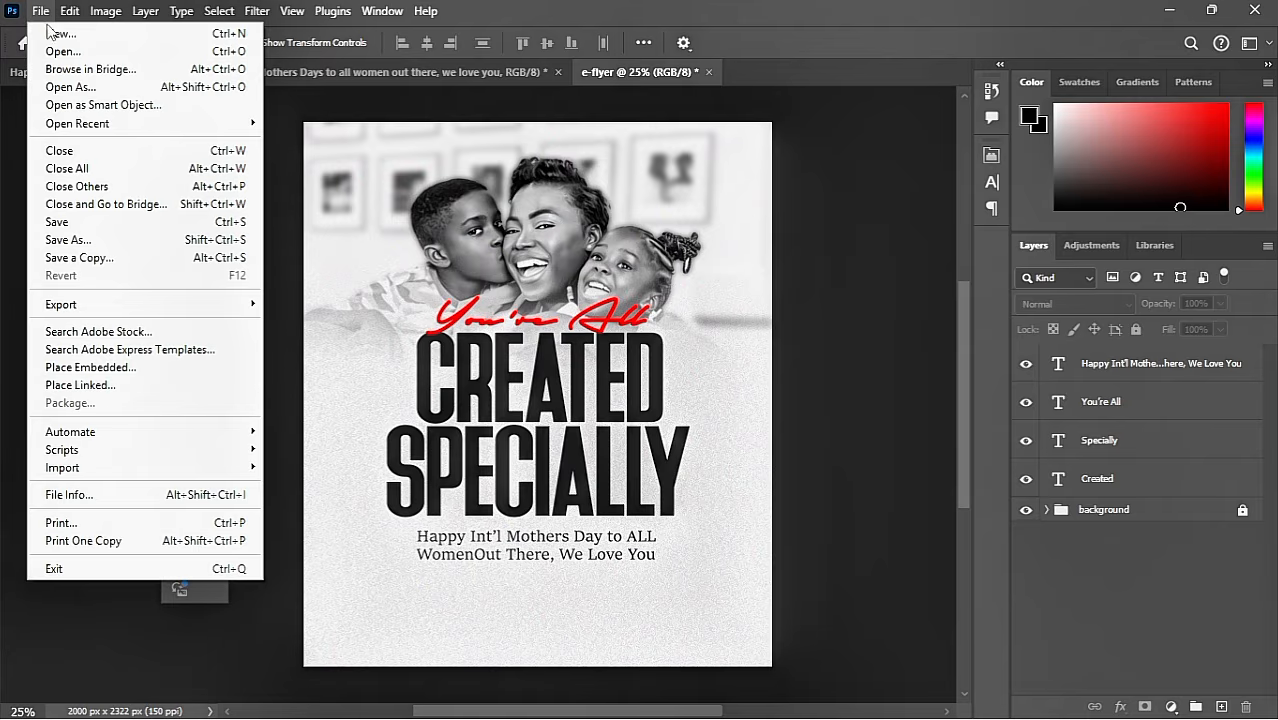
left_click(50, 16)
left_click(48, 15)
left_click(355, 240)
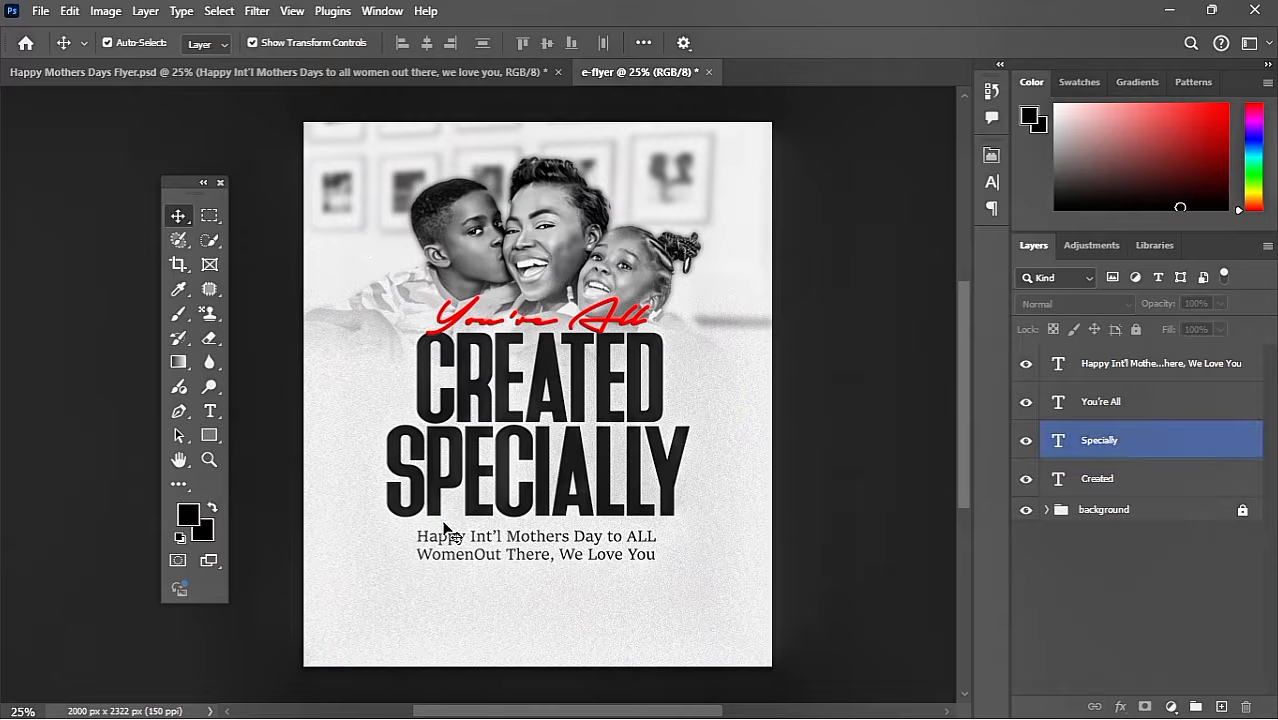
left_click(469, 561)
left_click(465, 562)
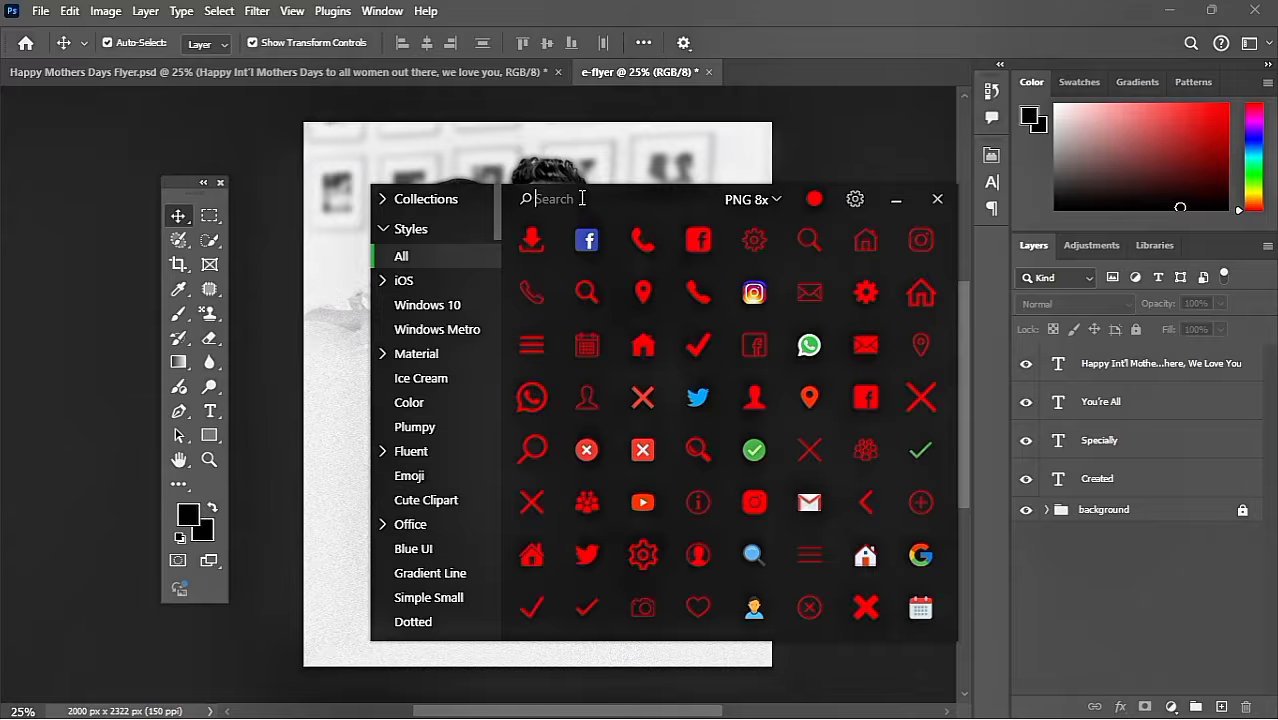
Search the Icons8 icon library for "Apple" and look through the icons for a realistic red apple.
type("Ap")
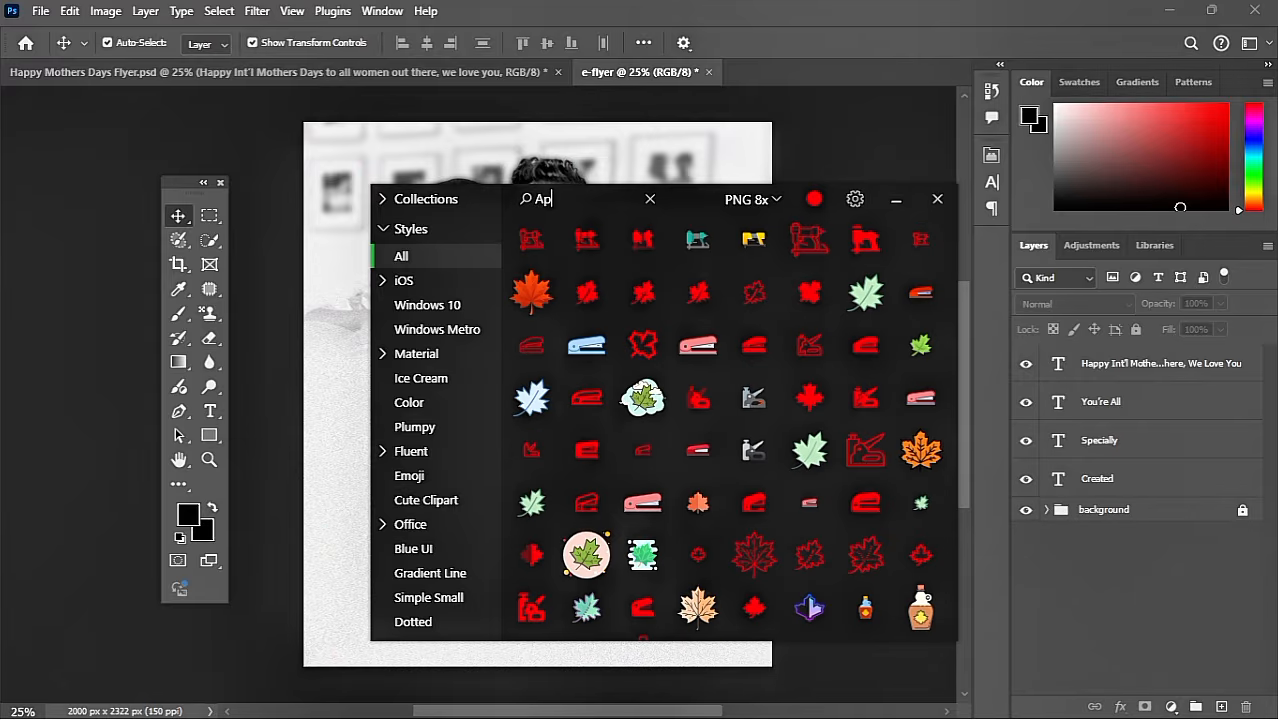
type("ple")
key("BackSpace")
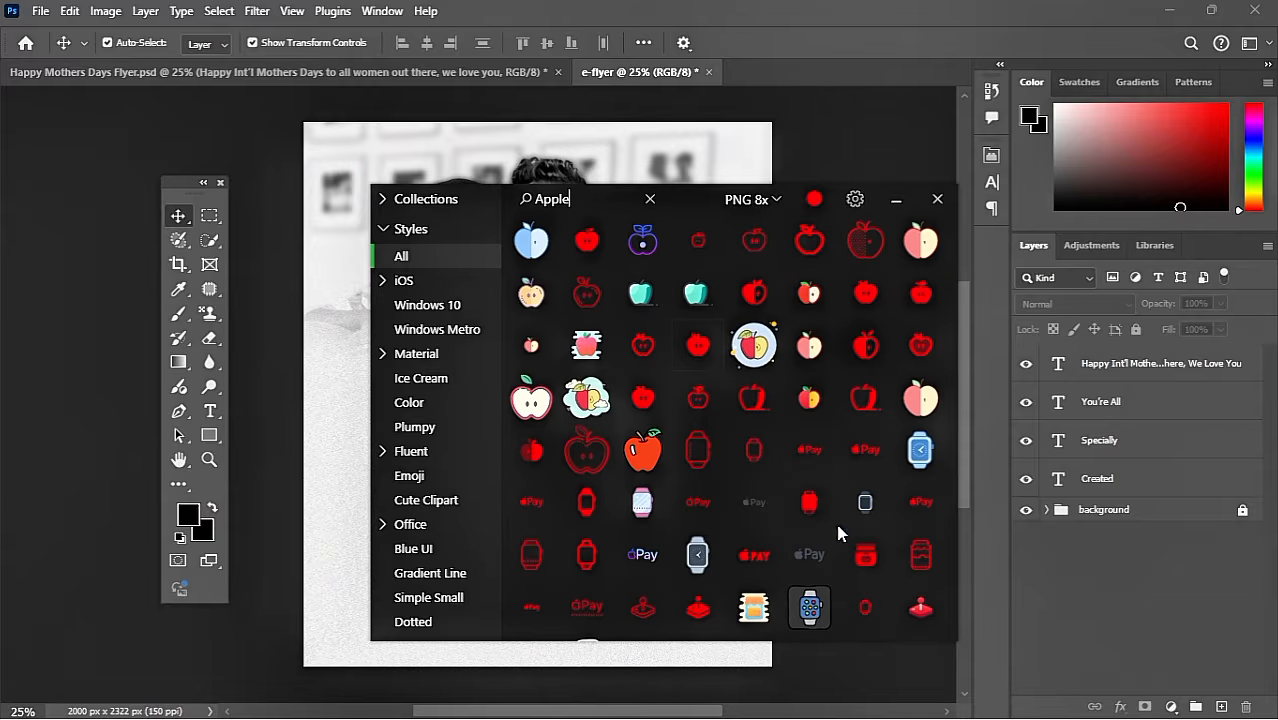
scroll(835, 520, "down", 10)
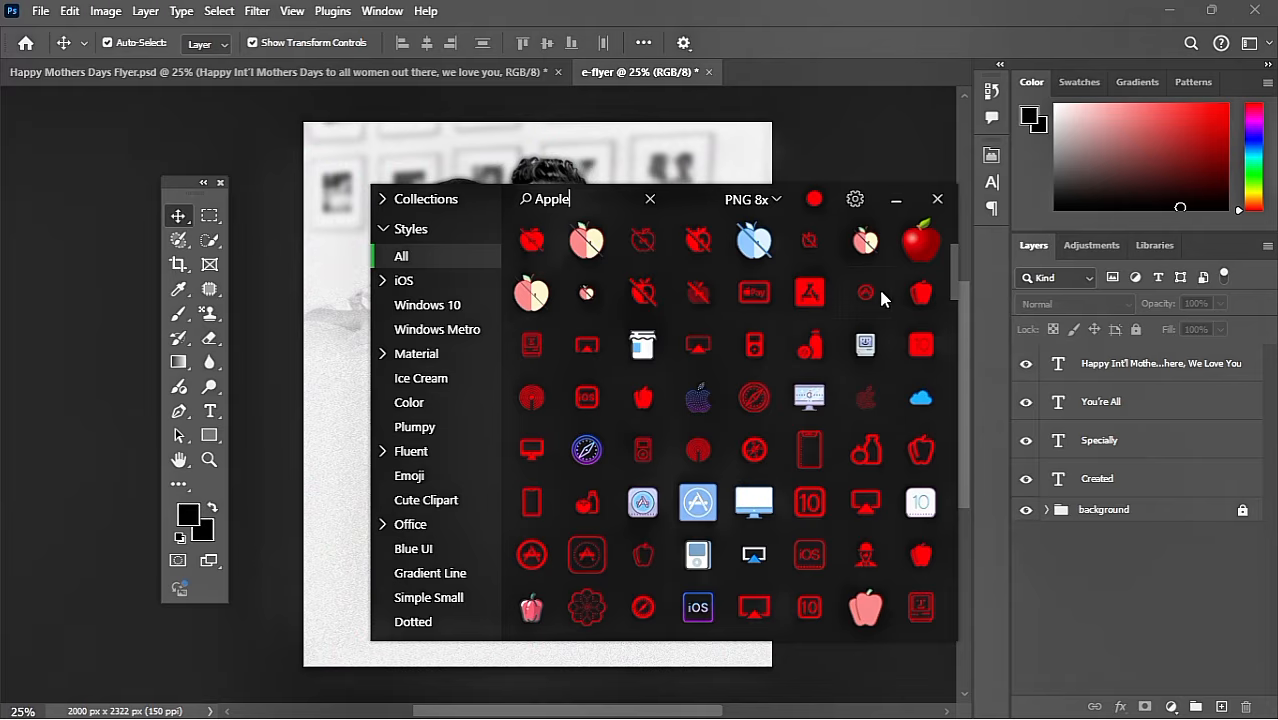
Set the icon library's PNG output to a custom size of 2000 px.
left_click(766, 199)
left_click(836, 324)
type("50")
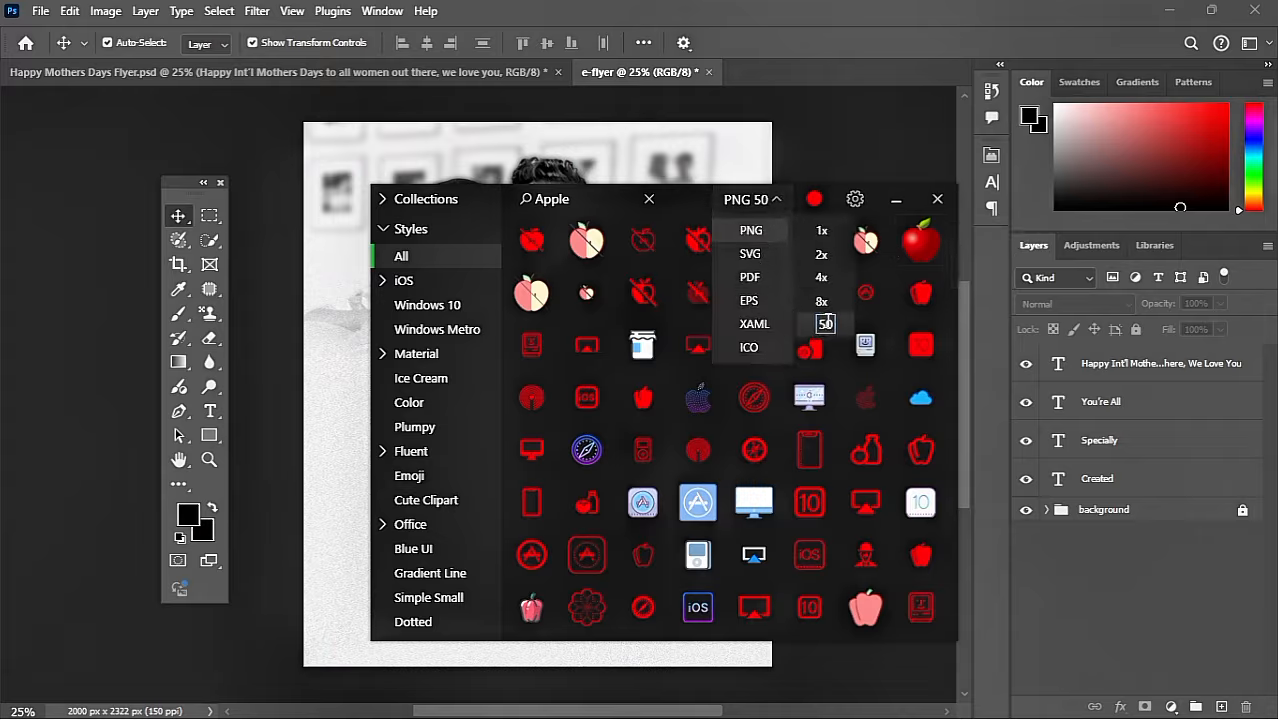
key("BackSpace")
key("BackSpace")
type("200")
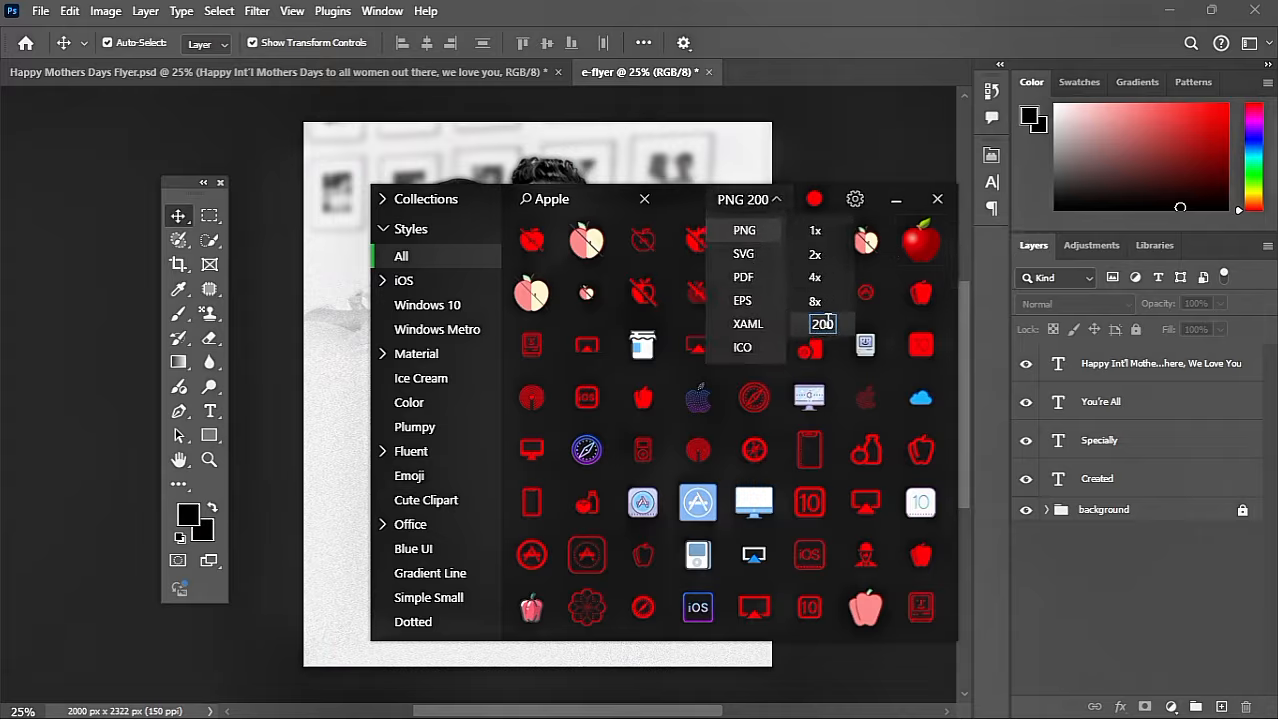
type("0")
key("Return")
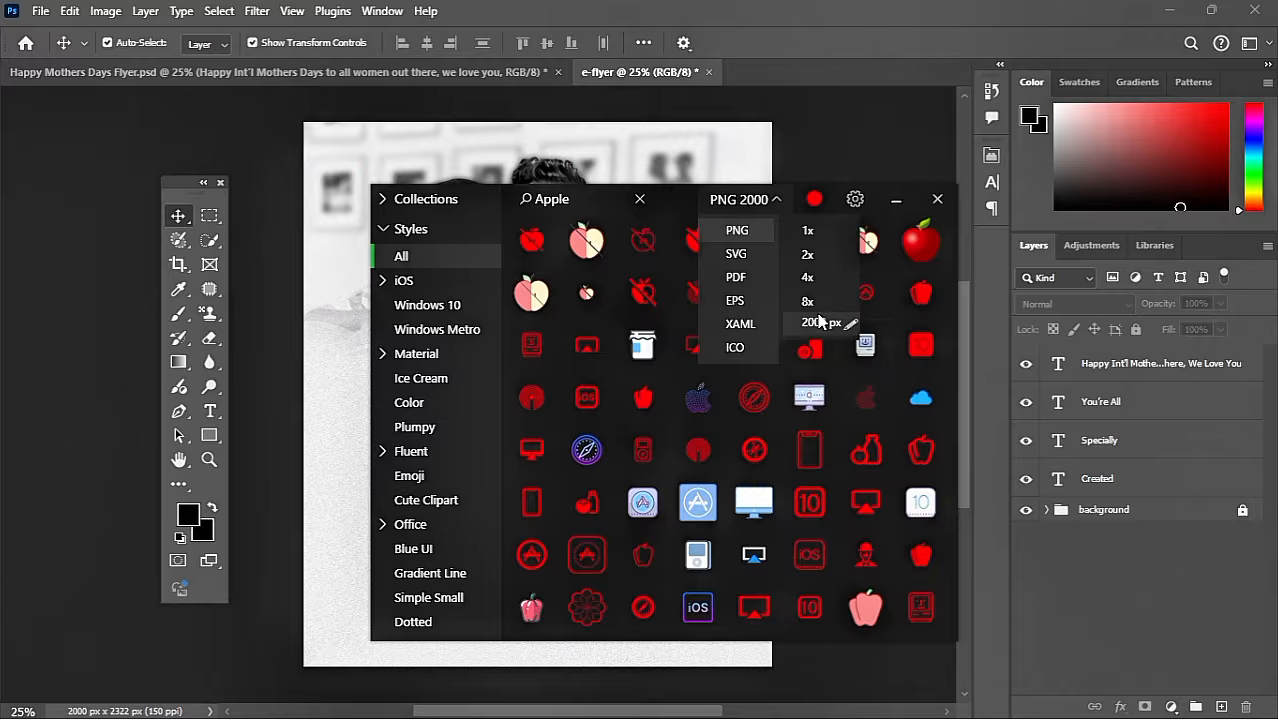
Place the Red Apple emoji icon into the flyer as a new layer at its fitted size.
left_click(919, 246)
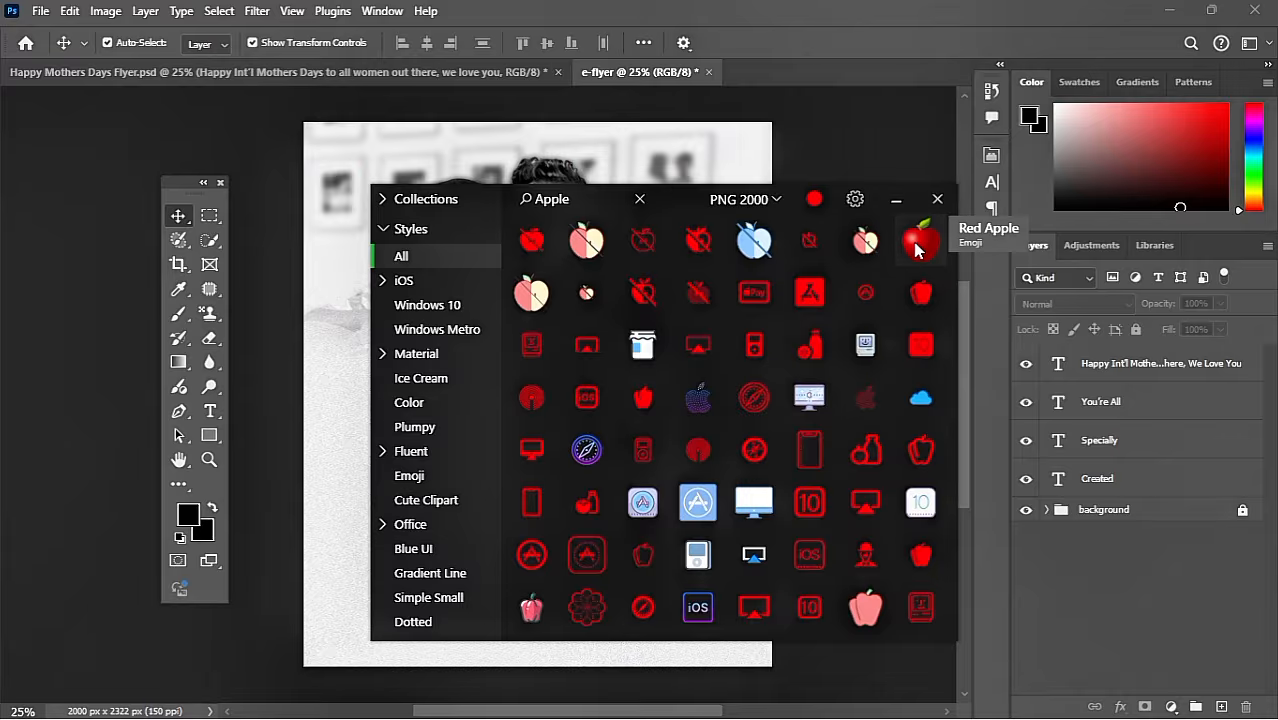
left_click(566, 145)
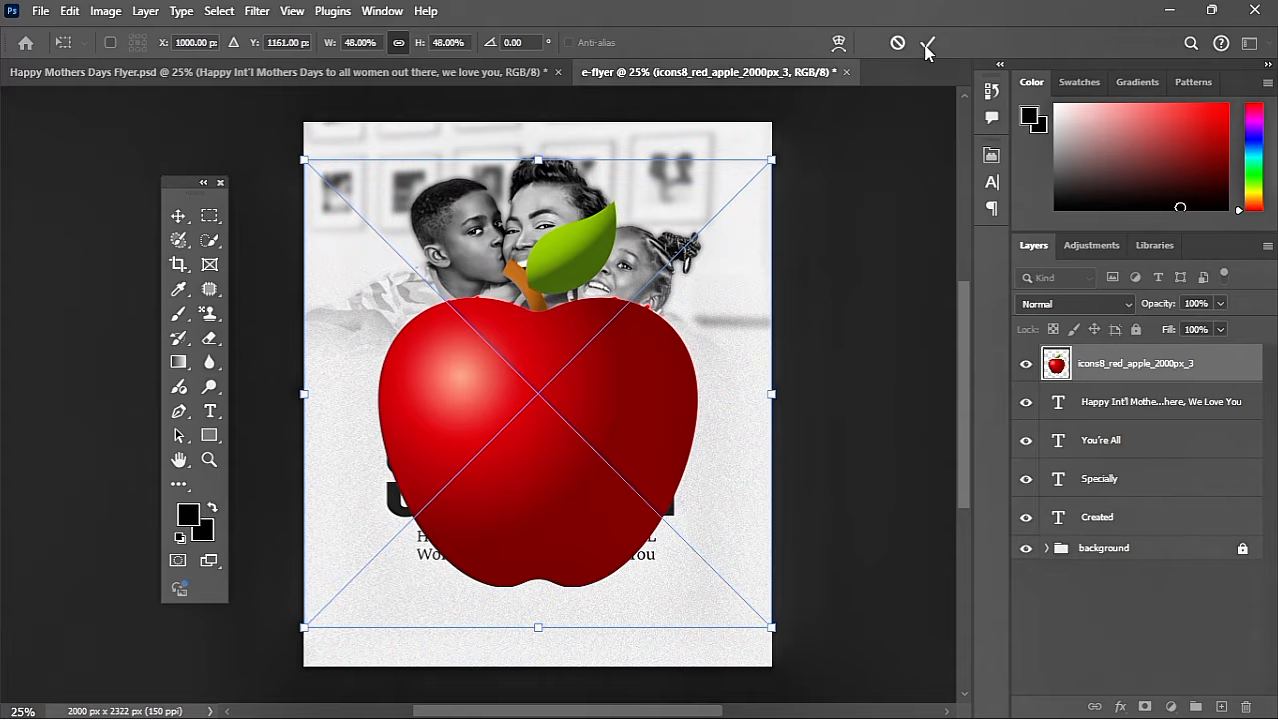
left_click(926, 47)
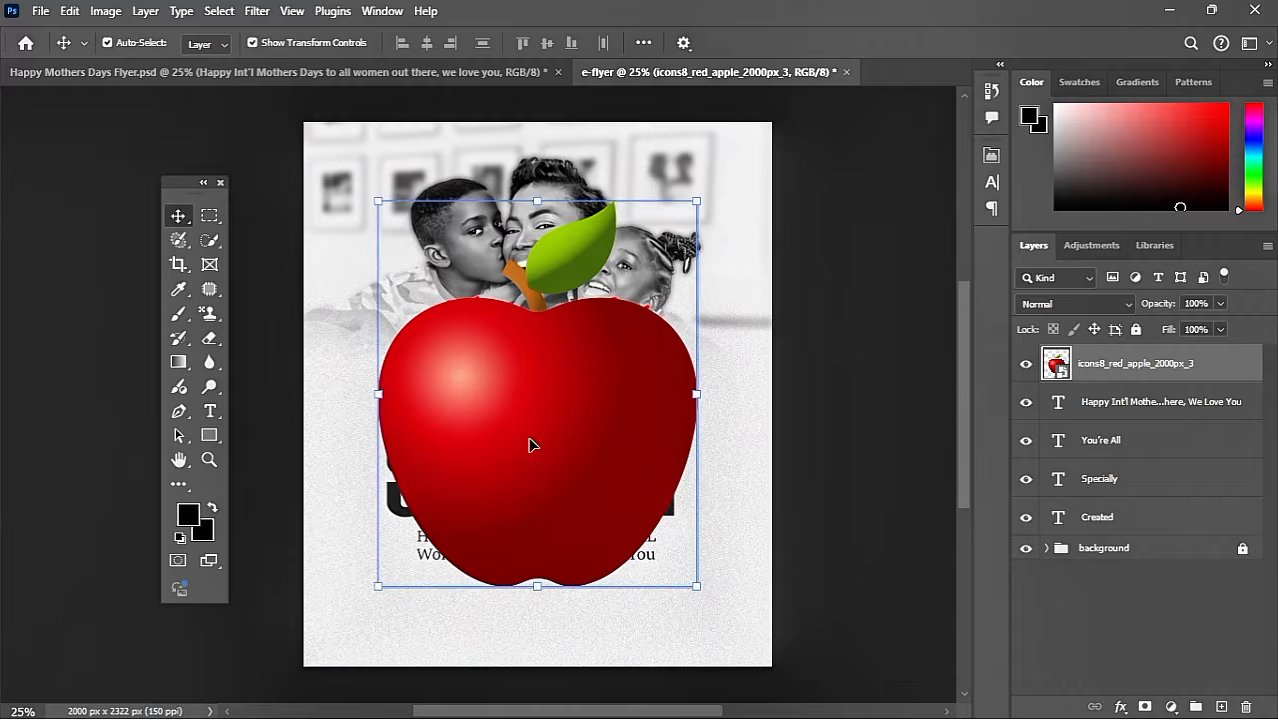
Scale down the red apple and position it in the flyer's lower-left corner, partly cut off by the page edges.
left_click_drag(516, 451, 520, 467)
key("ctrl+t")
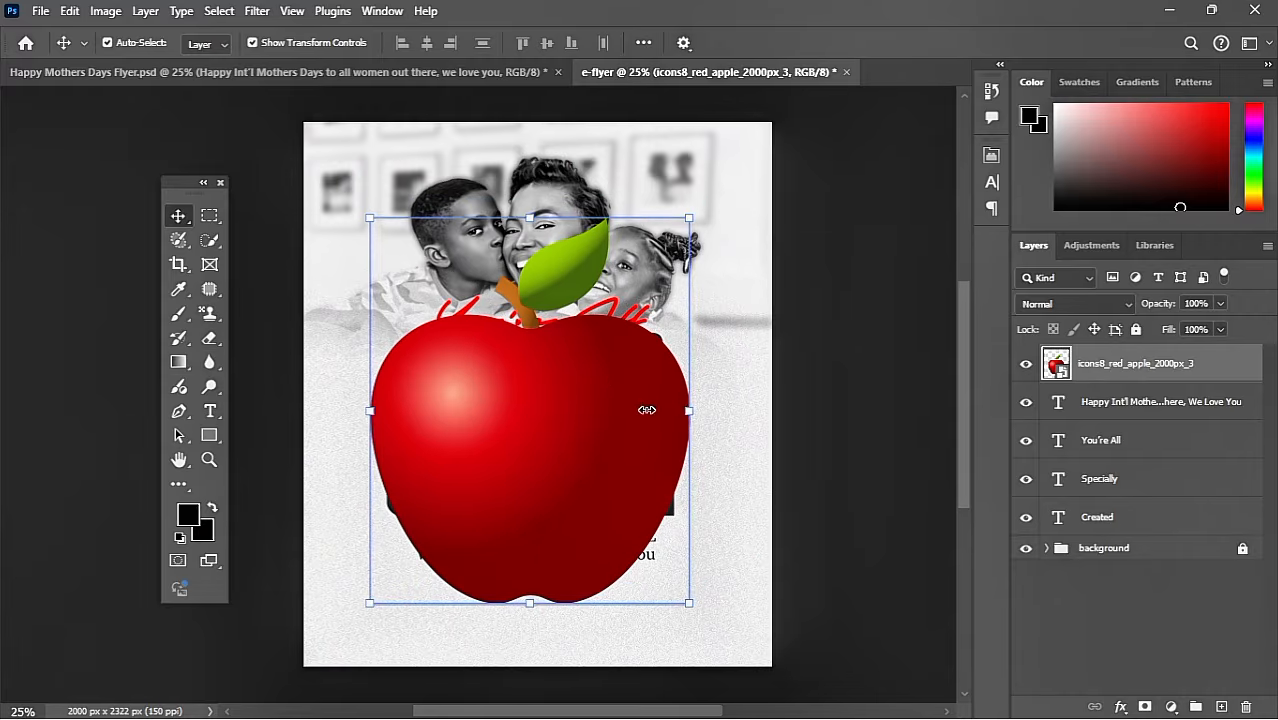
left_click_drag(763, 410, 658, 410)
left_click_drag(486, 507, 362, 657)
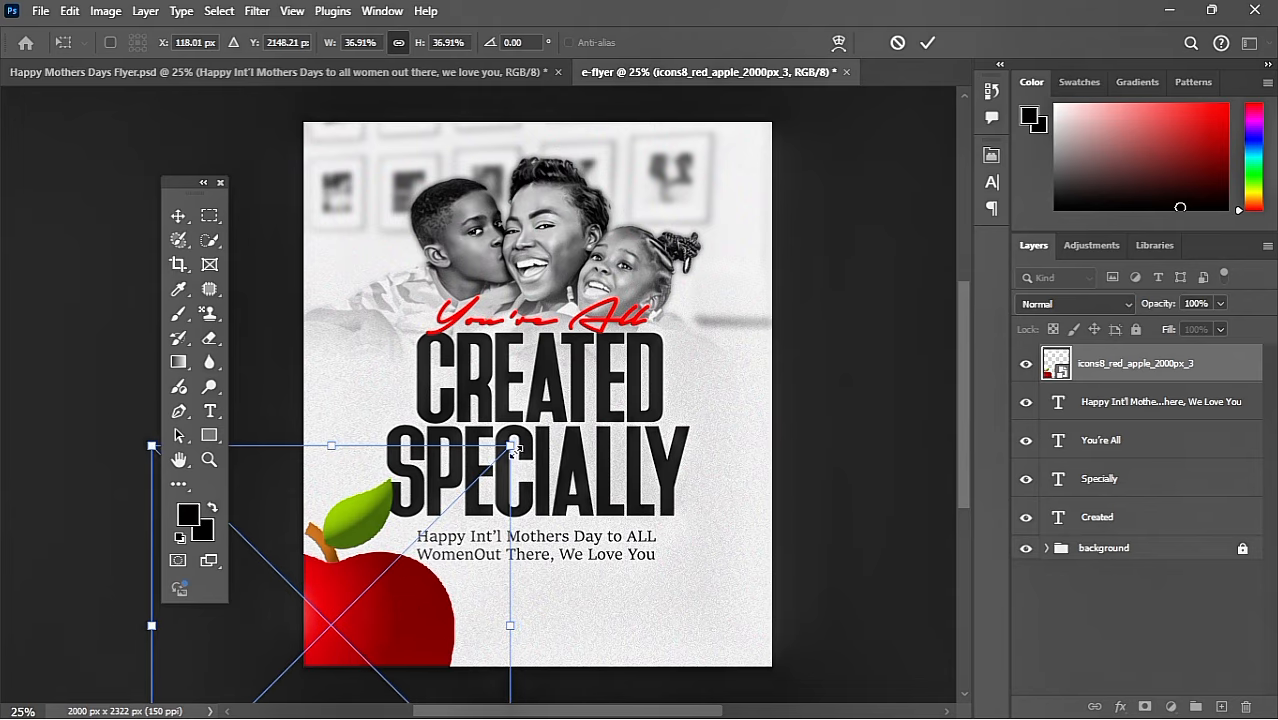
left_click_drag(514, 450, 527, 459)
key("Return")
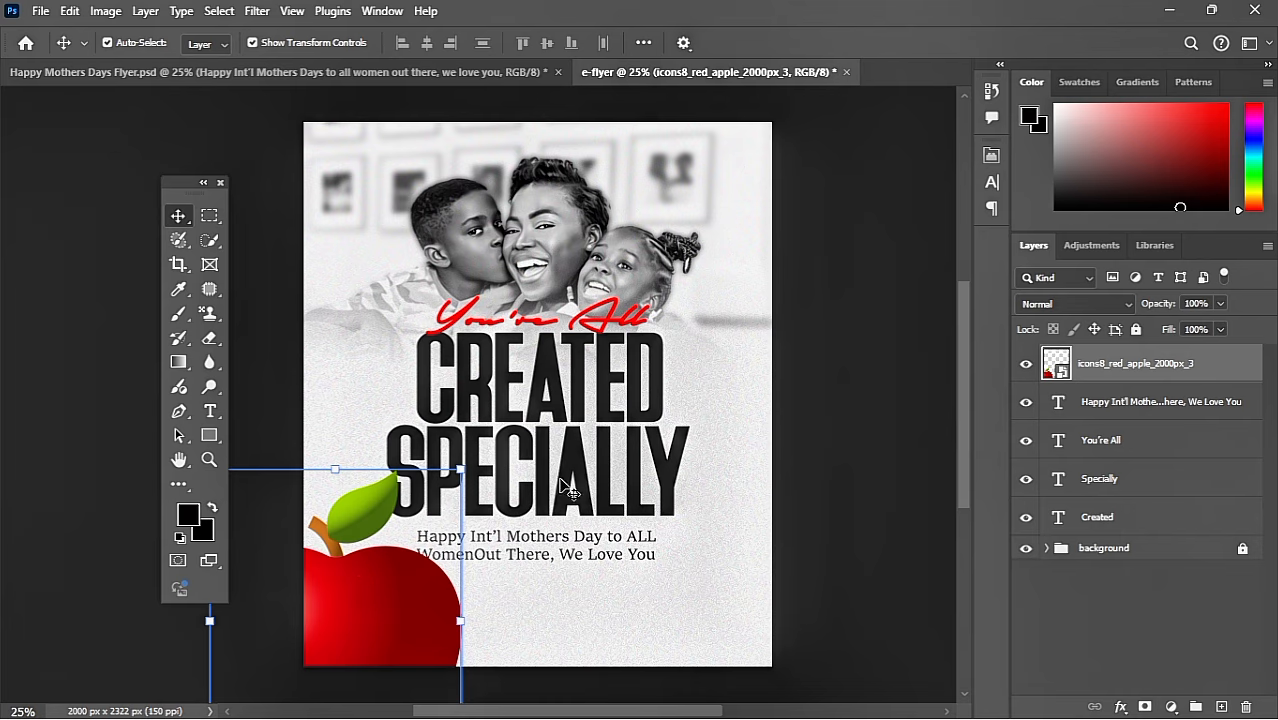
Rename the red apple icon layer to "Apple" and rasterize it.
double_click(1100, 366)
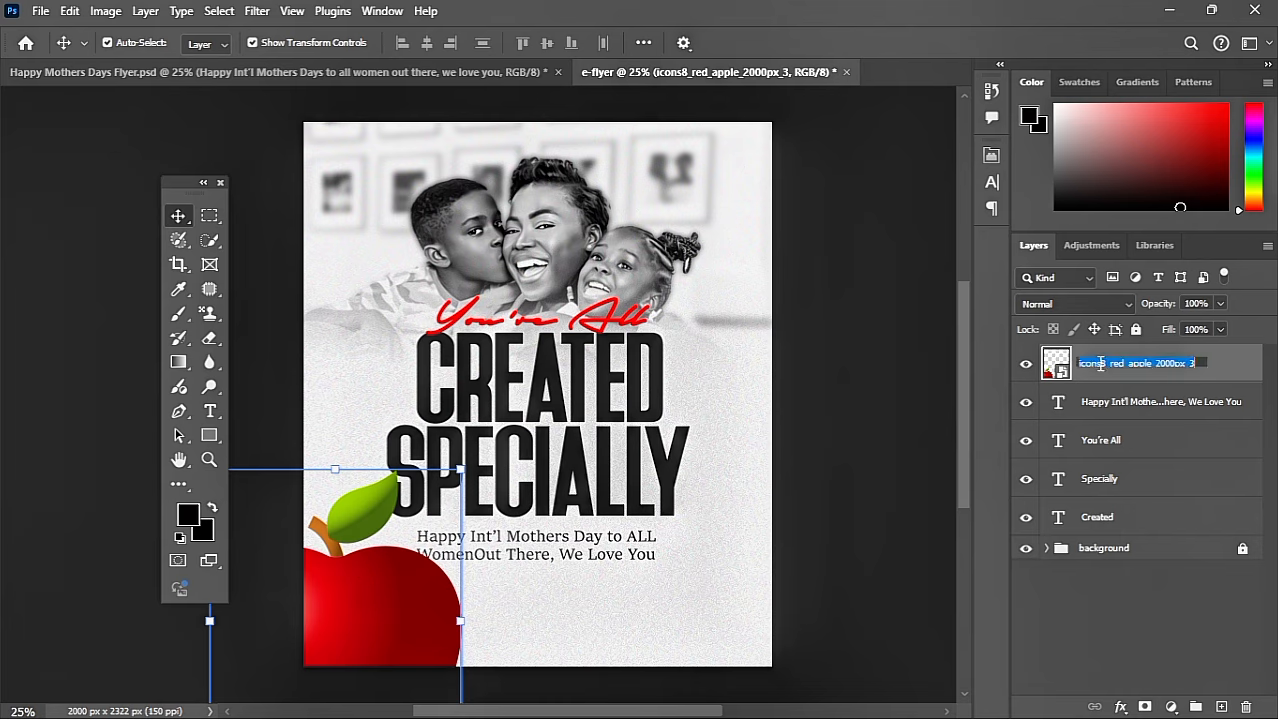
type("apple")
key("Return")
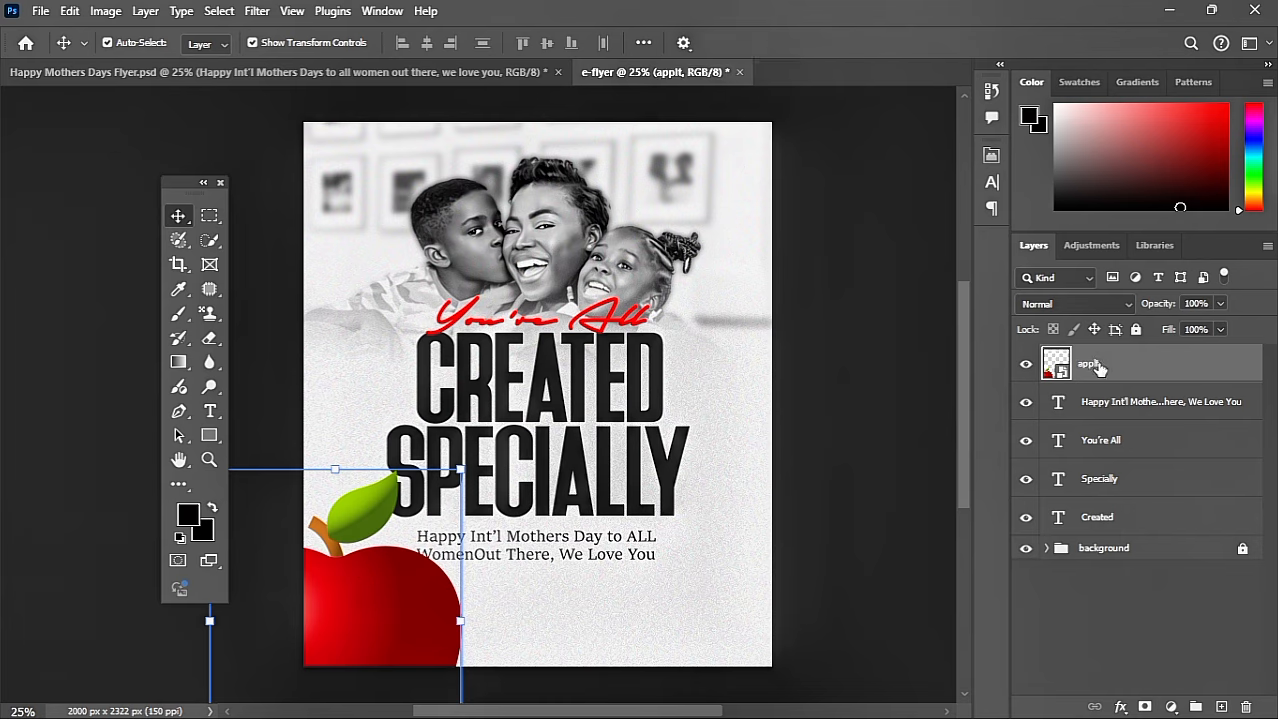
double_click(1090, 364)
type("Apple")
key("Return")
right_click(1100, 367)
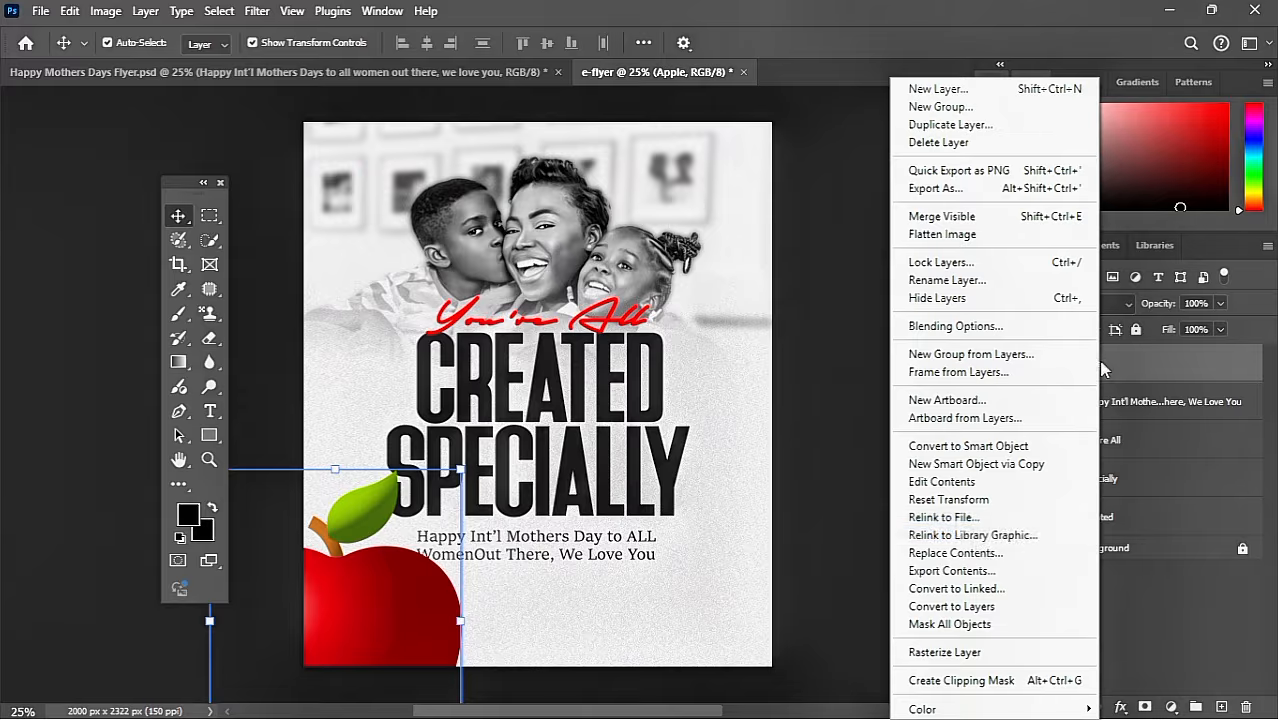
left_click(962, 651)
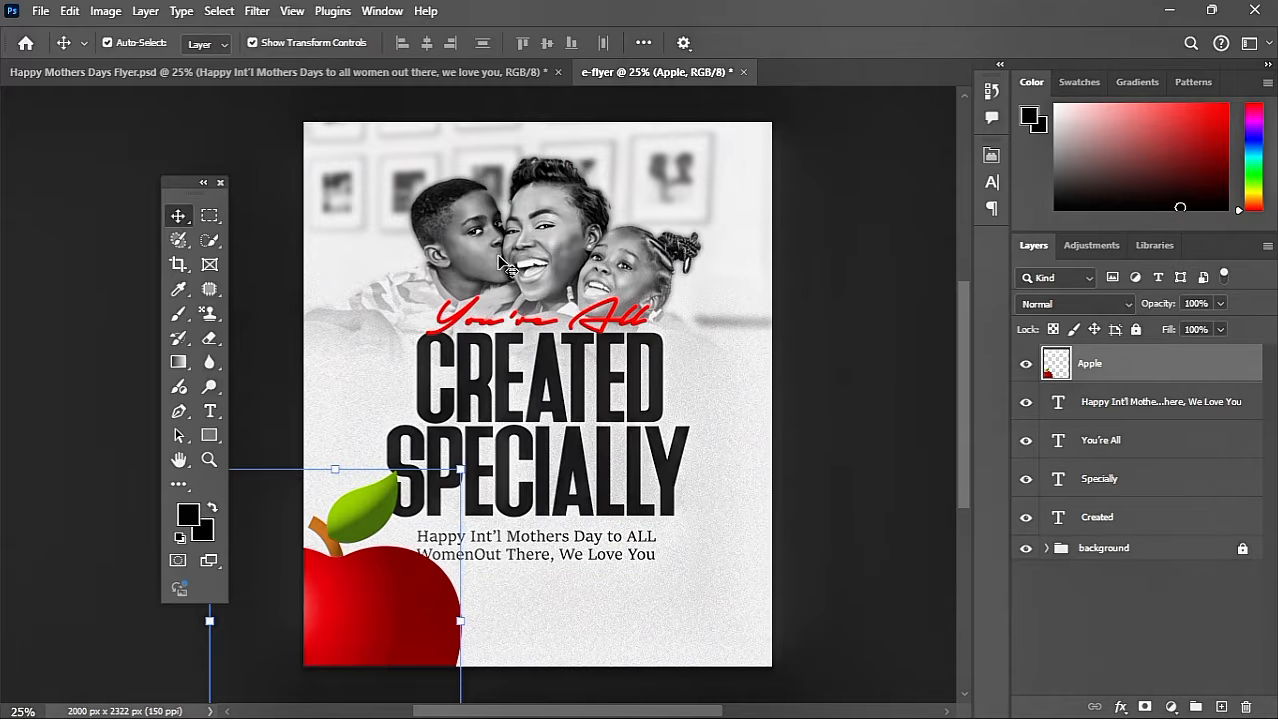
Duplicate the apple, scale the copy to about 16% and place it over the D of "CREATED".
left_click_drag(394, 538, 640, 232)
key("ctrl+t")
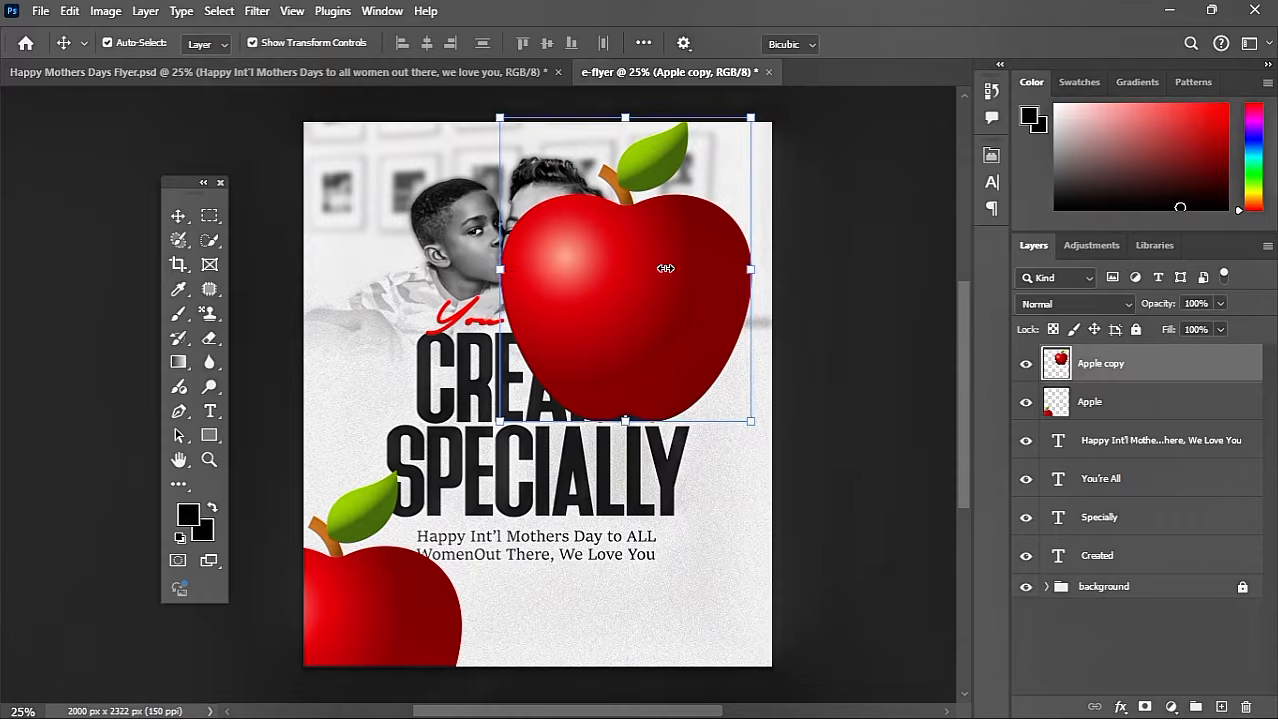
left_click_drag(500, 270, 666, 416)
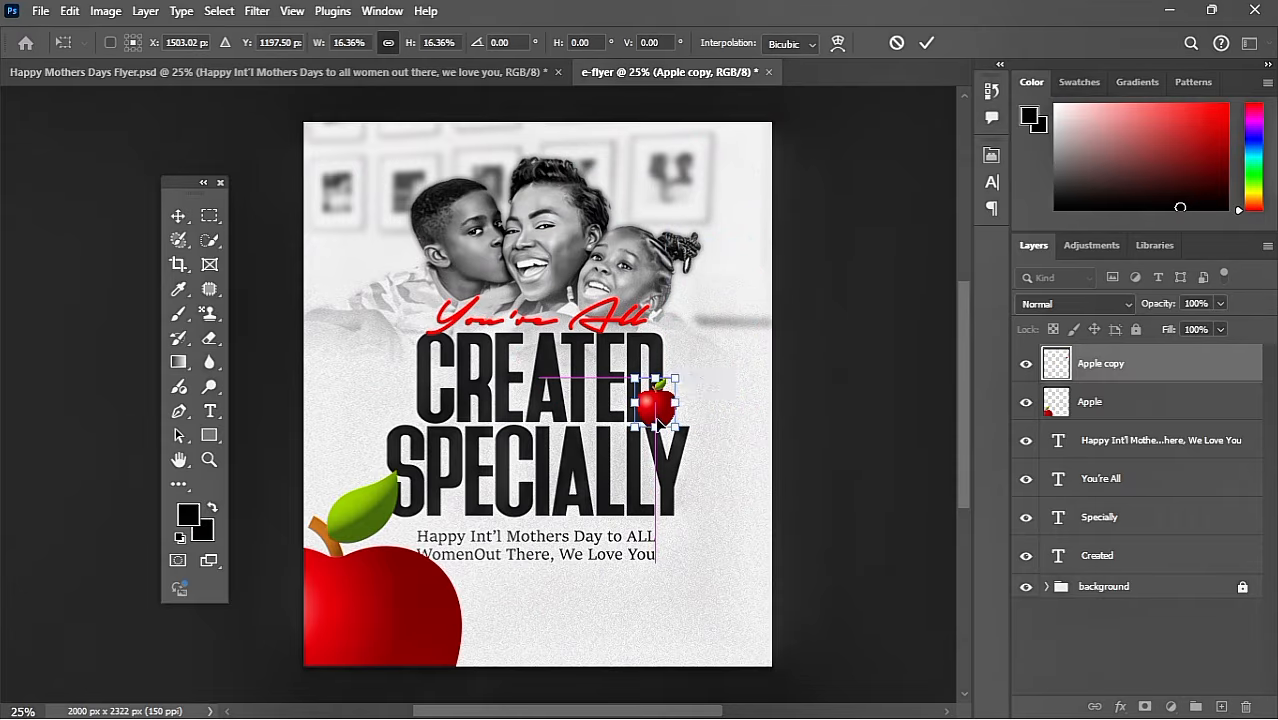
key("Return")
Apply a Motion Blur to the large apple with an angle of 0° and a distance of 45 pixels.
left_click(398, 608)
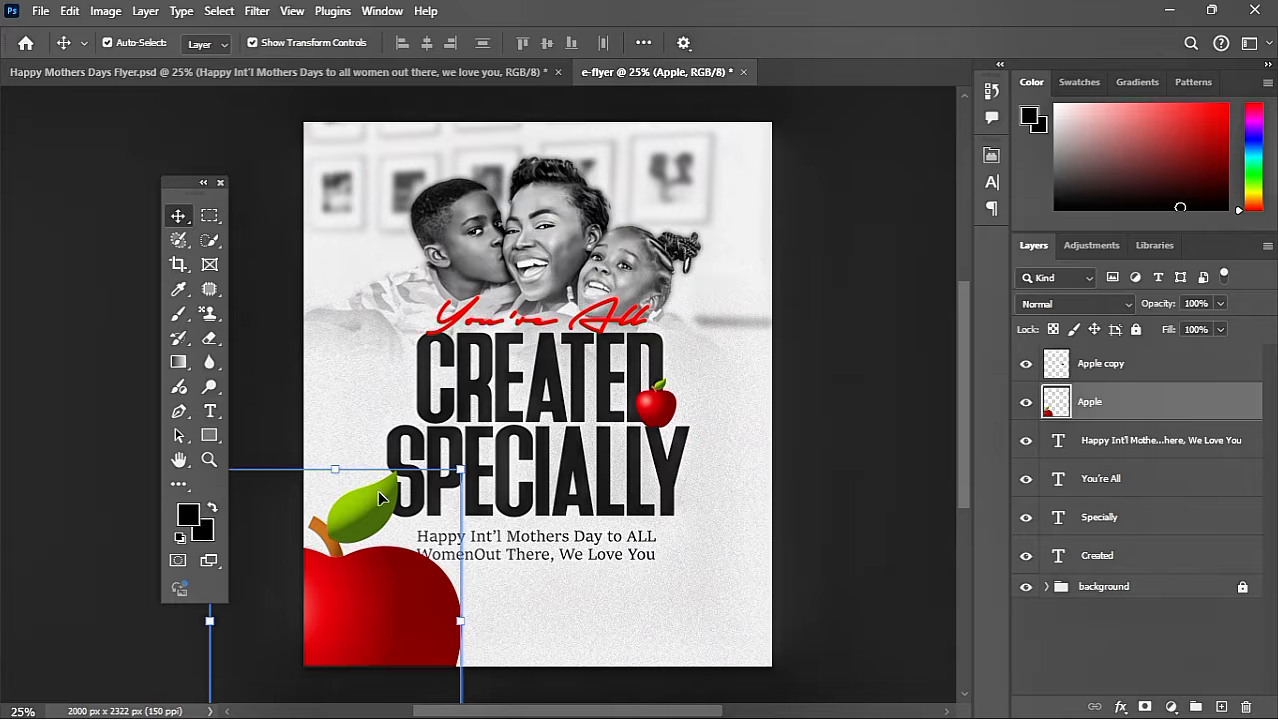
left_click(257, 11)
mouse_move(356, 289)
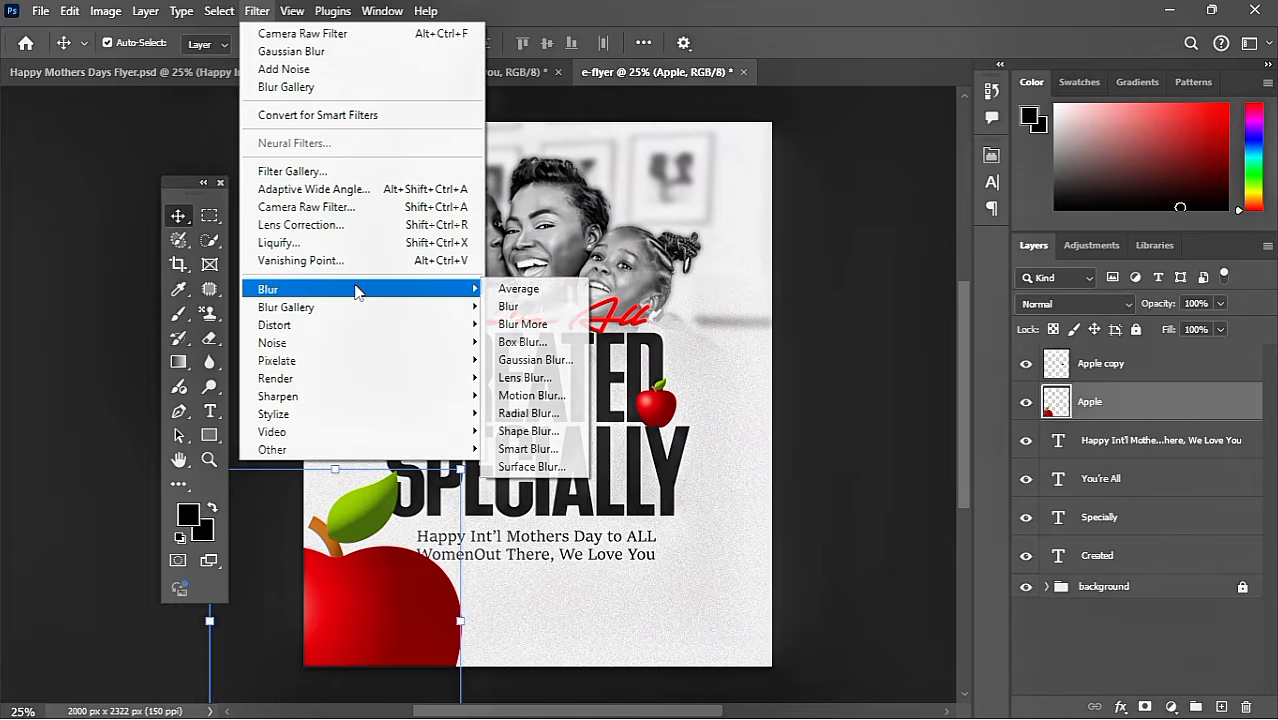
left_click(532, 395)
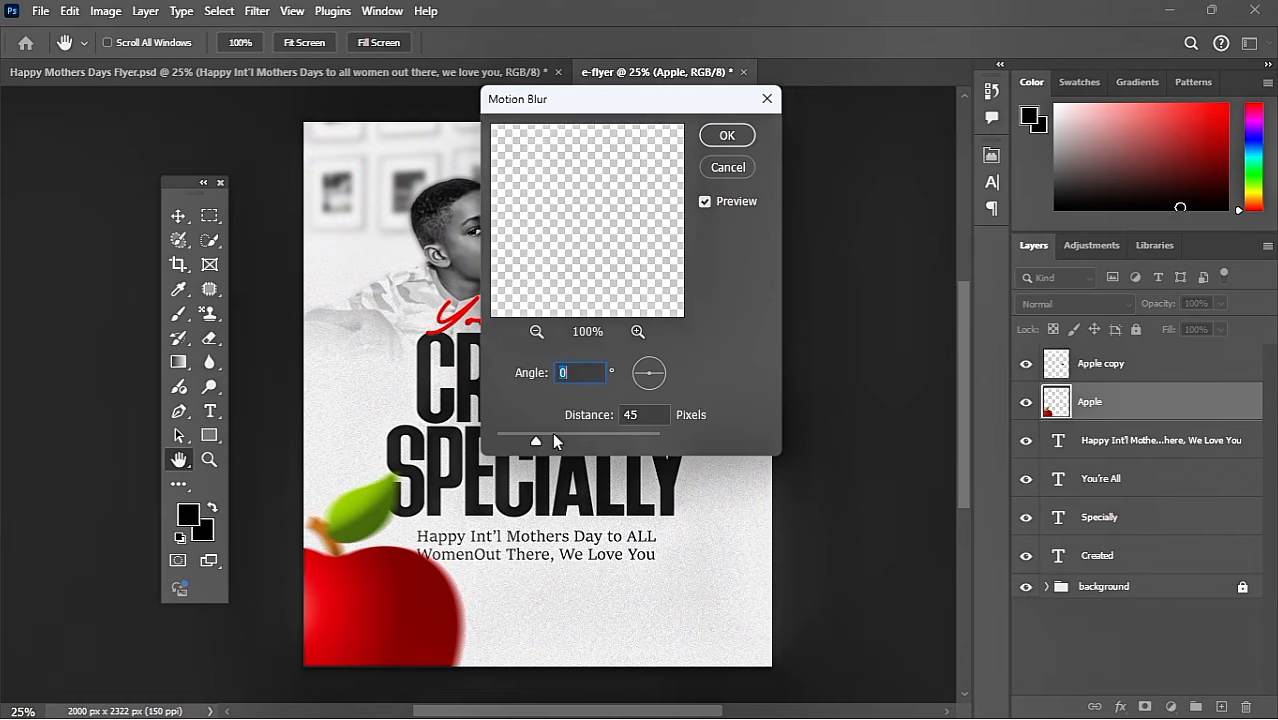
left_click_drag(554, 438, 535, 436)
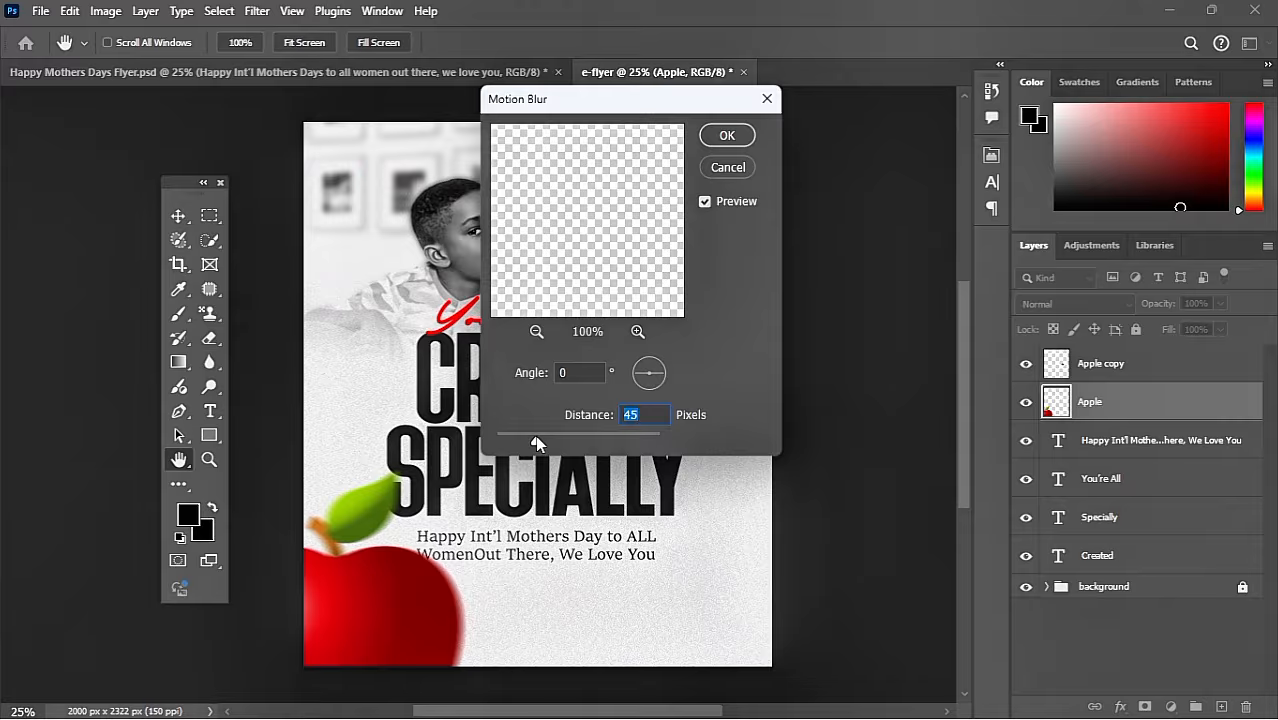
left_click(727, 136)
key("v")
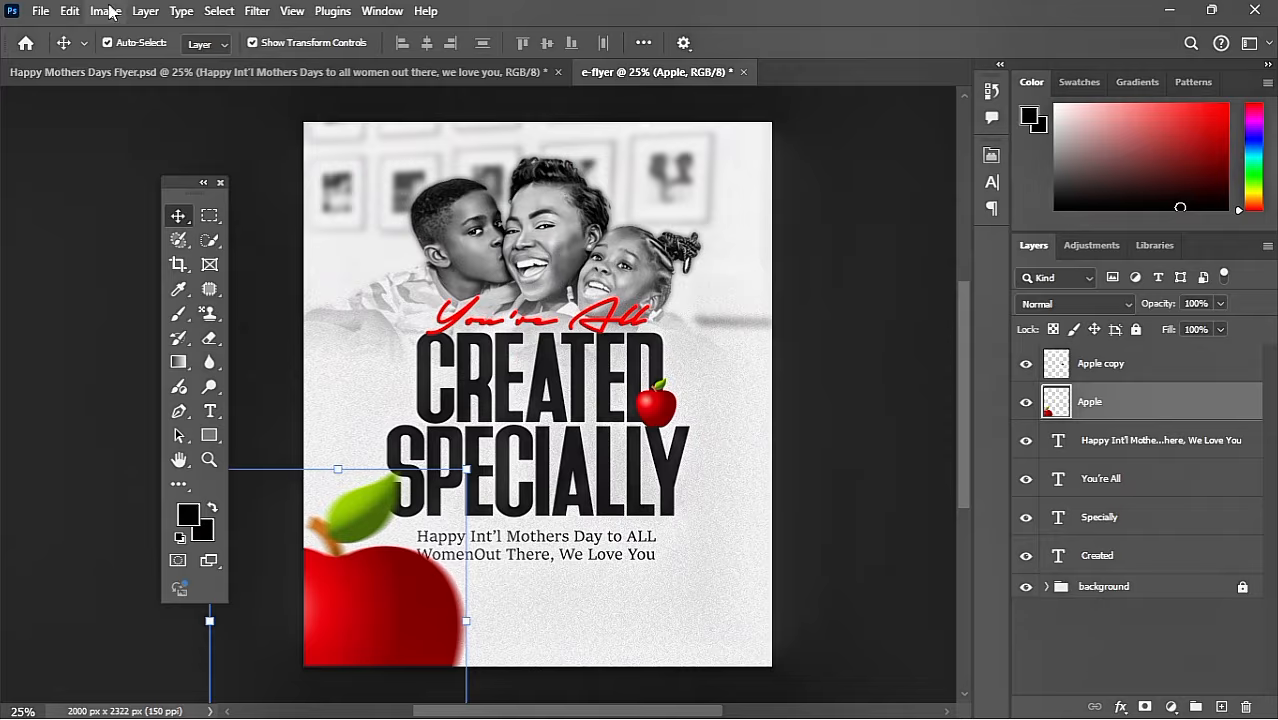
Adjust the large apple's Levels with the white input at 252 and slightly shifted midtones.
left_click(106, 11)
mouse_move(168, 66)
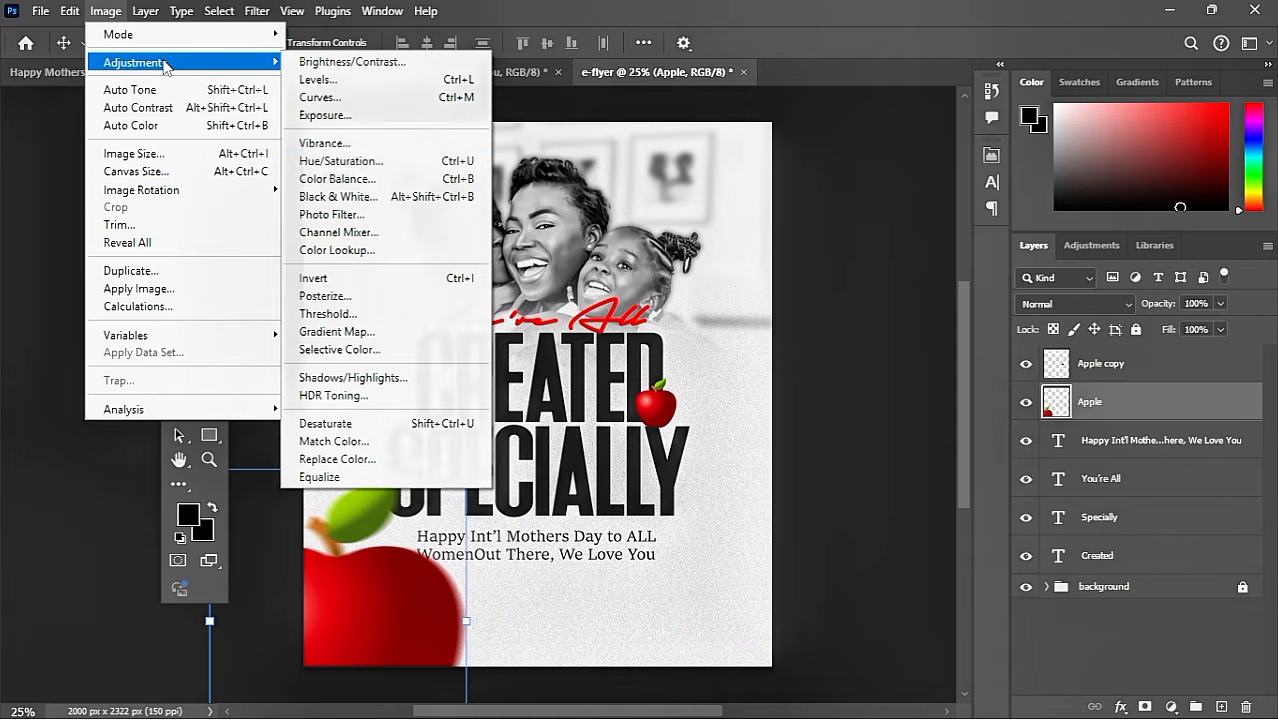
left_click(366, 82)
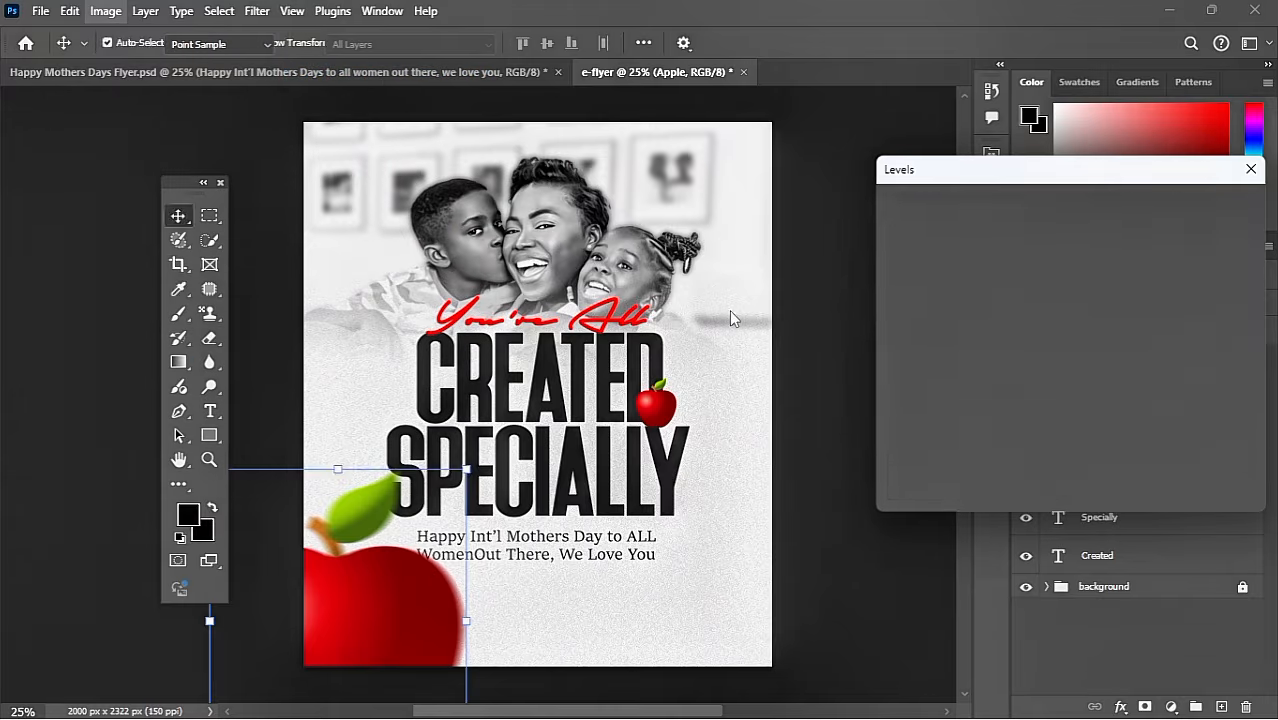
mouse_move(1139, 383)
left_mouse_down()
mouse_move(1124, 378)
mouse_move(1135, 380)
left_mouse_up()
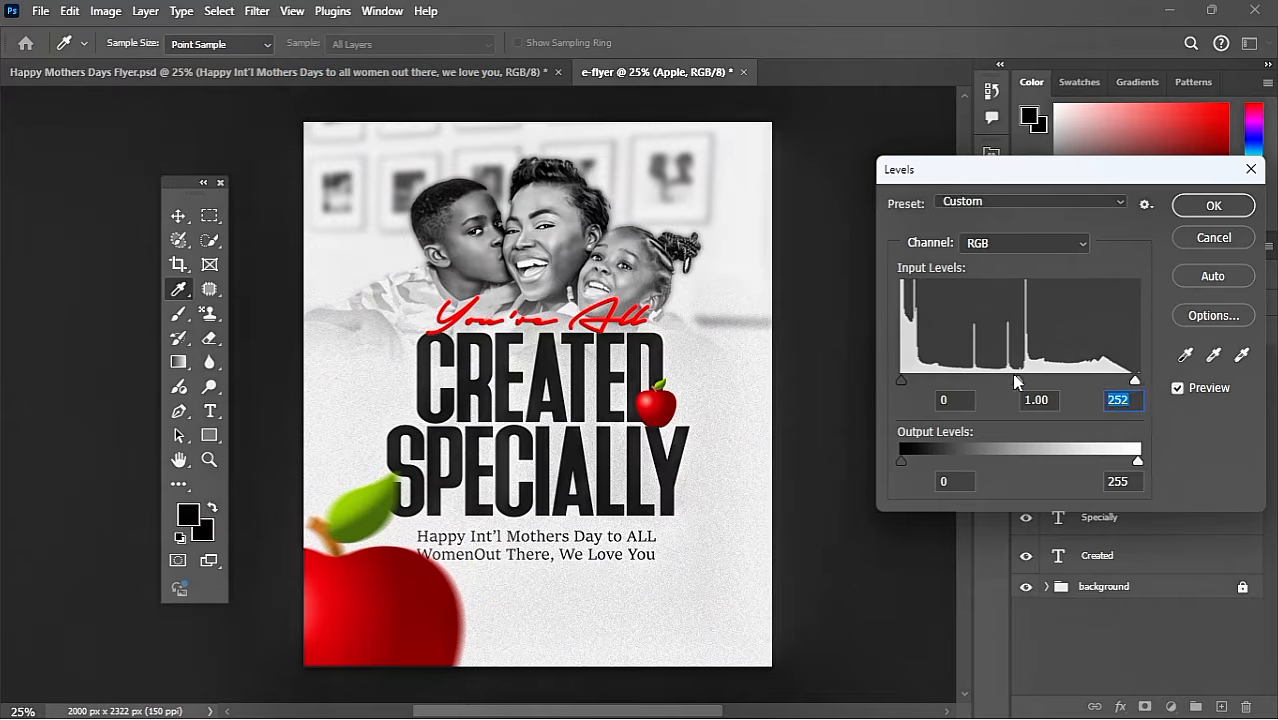
left_click_drag(1017, 381, 1030, 384)
left_click(1213, 205)
key("v")
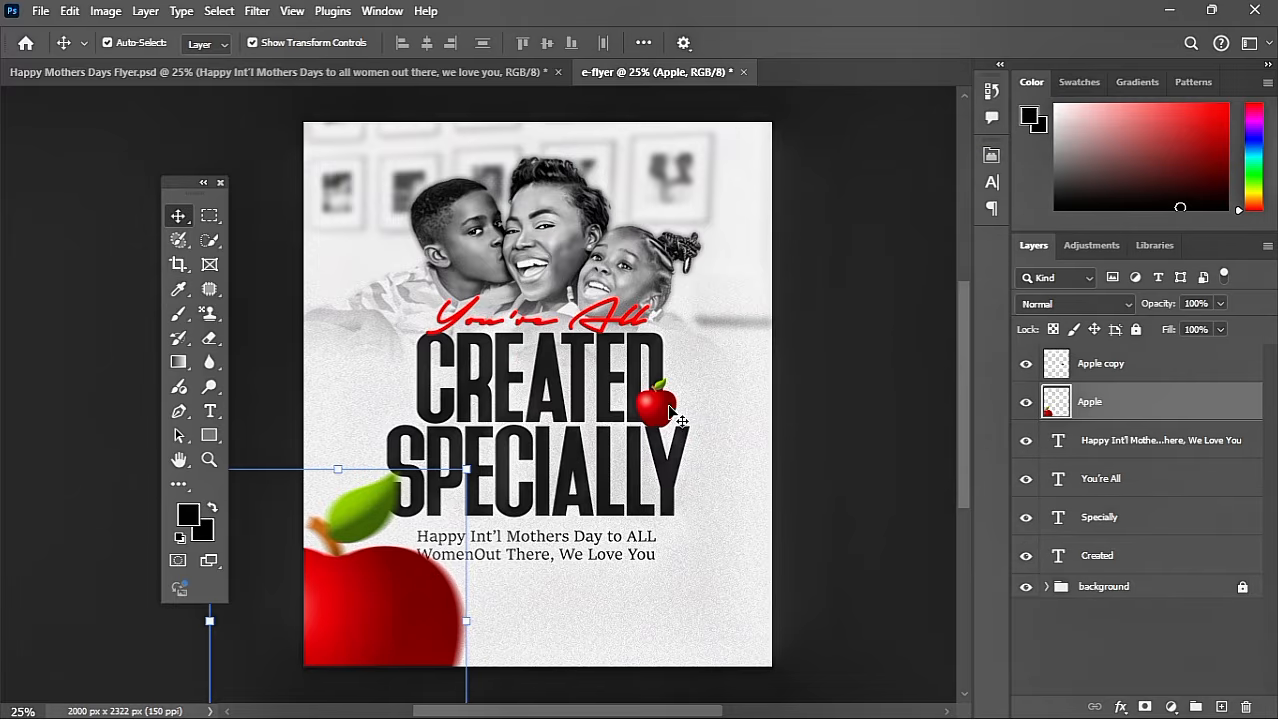
Rotate the small apple clockwise by about 26°, move it down between the D and Y, and shrink it slightly.
left_click(664, 410)
key("ctrl+t")
mouse_move(687, 369)
left_mouse_down()
mouse_move(705, 378)
mouse_move(702, 366)
left_mouse_up()
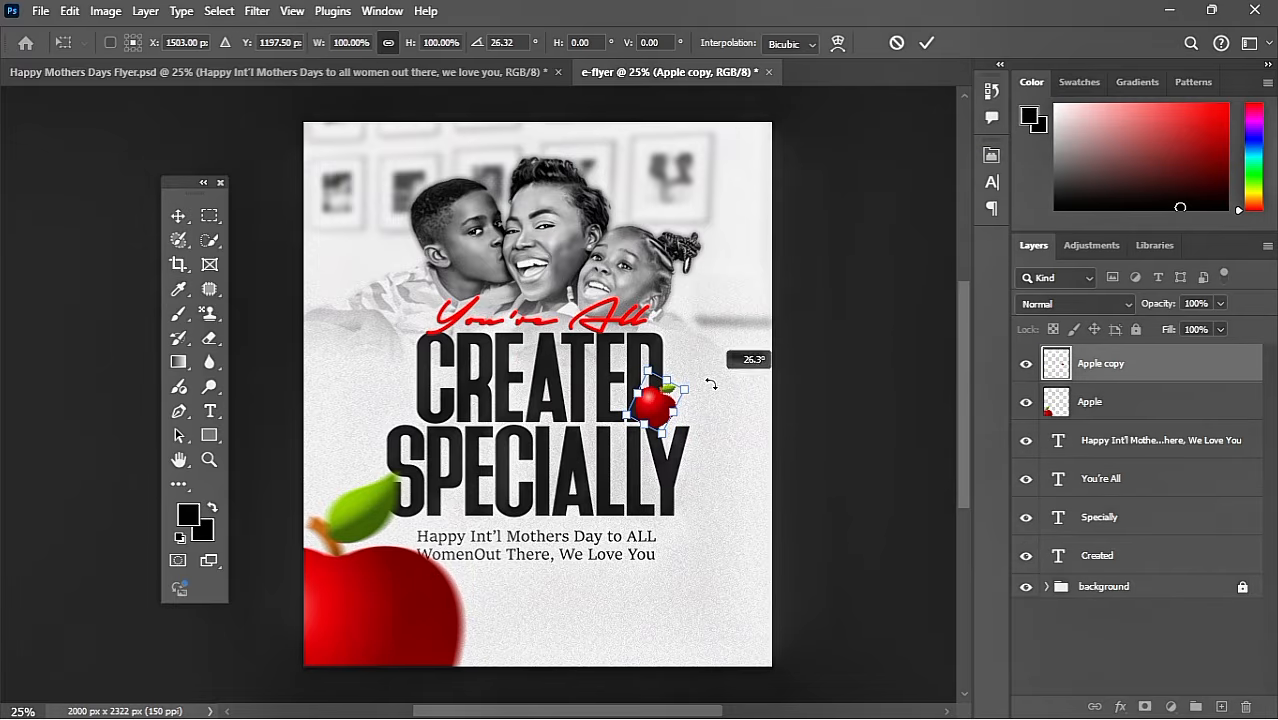
key("Return")
left_click_drag(651, 415, 650, 426)
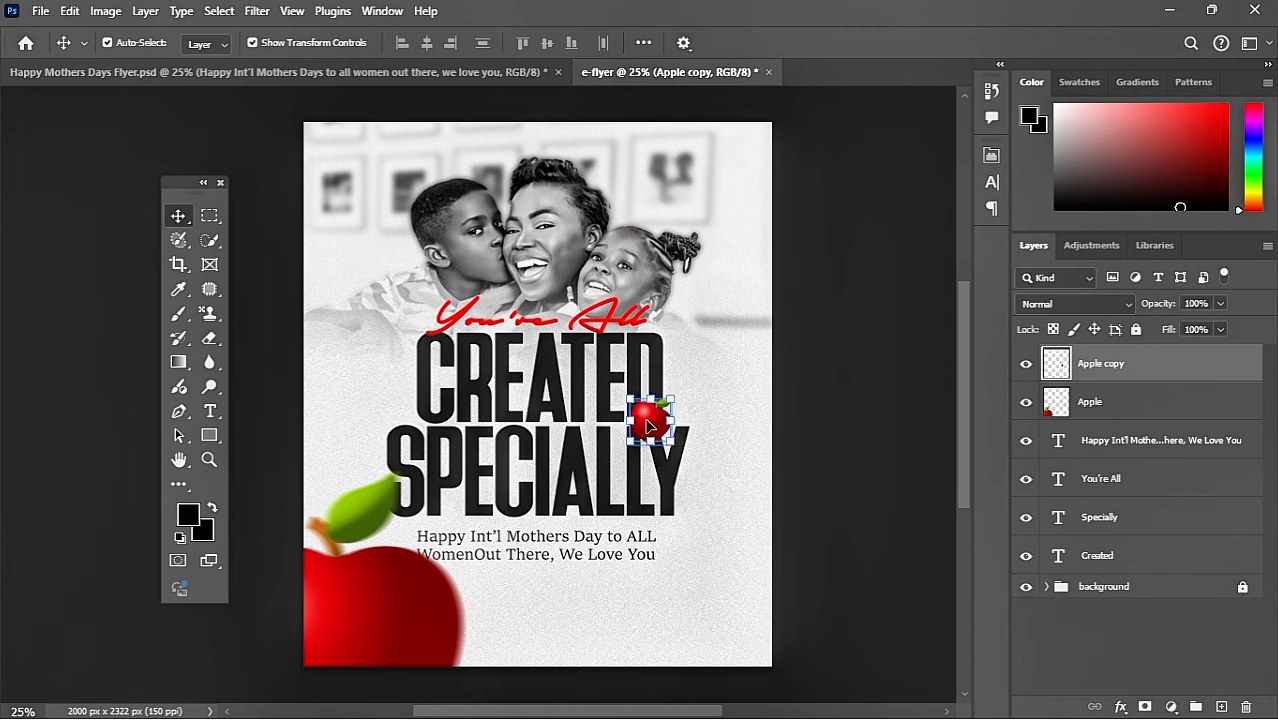
key("ctrl+t")
left_click_drag(671, 444, 668, 434)
key("Return")
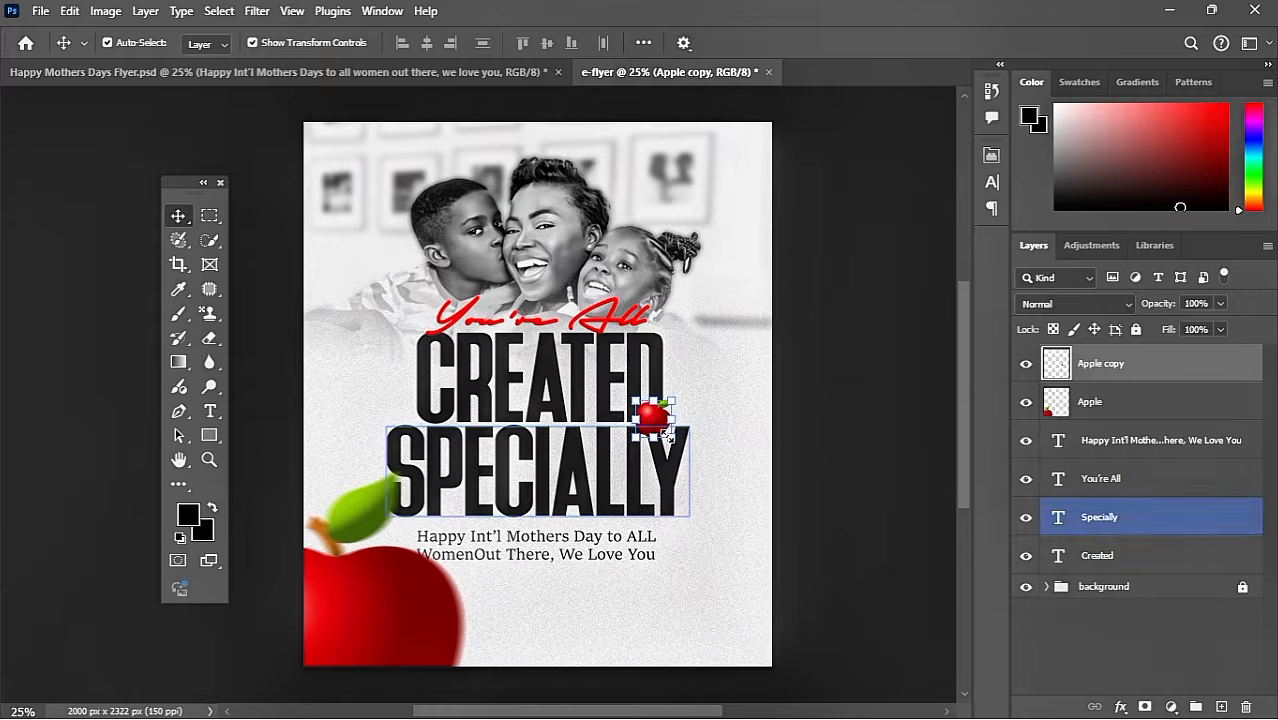
Apply a Gaussian Blur with a radius of 4.9 pixels to the small apple and deselect it.
left_click(258, 12)
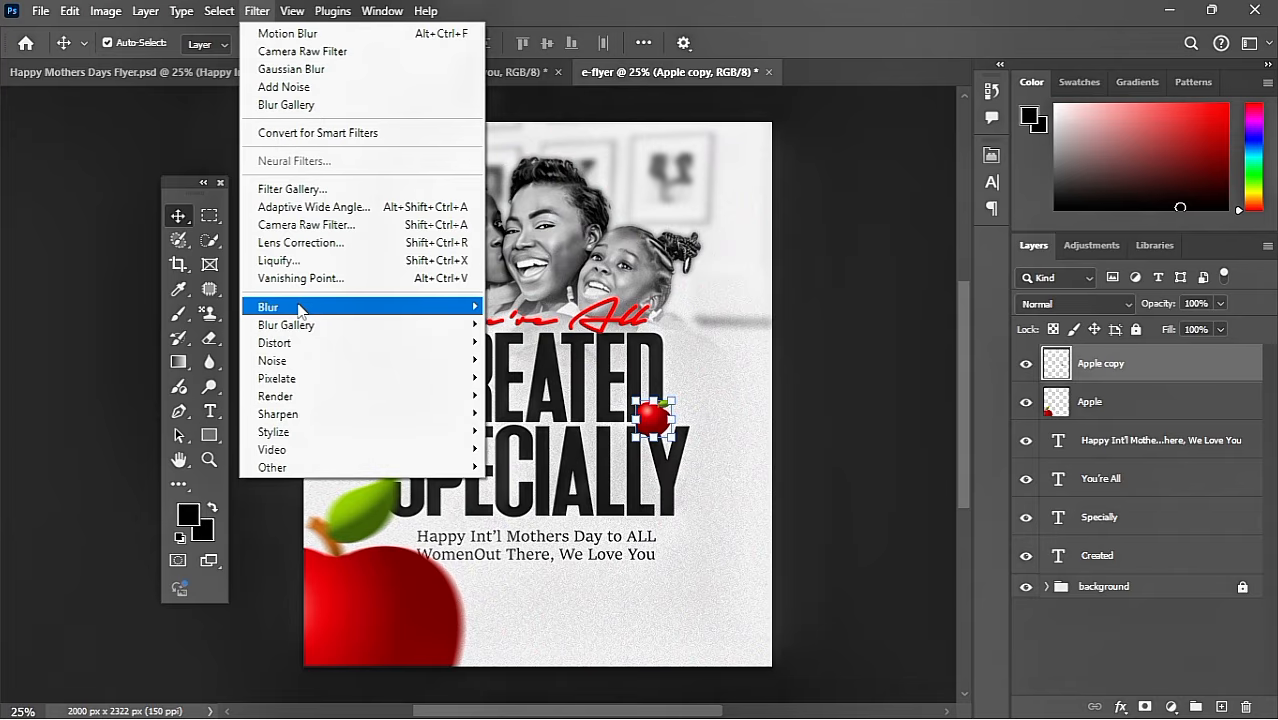
mouse_move(298, 307)
left_click(524, 376)
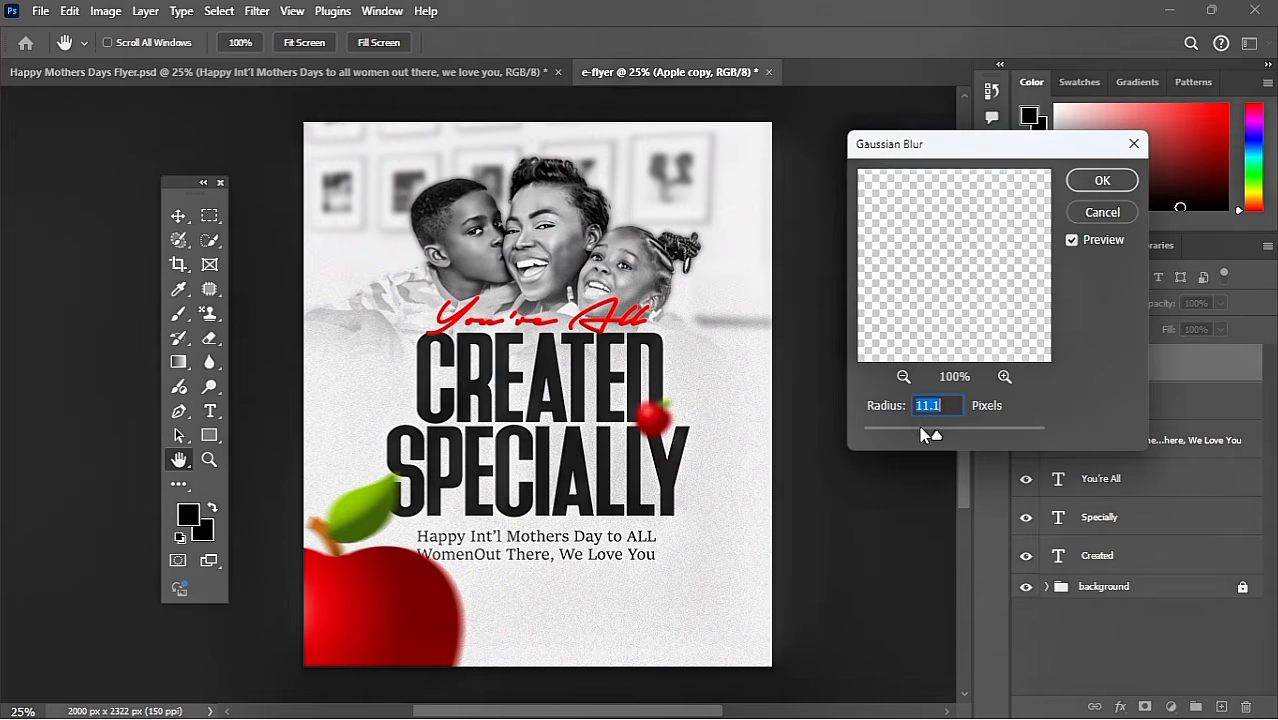
left_click_drag(937, 434, 910, 434)
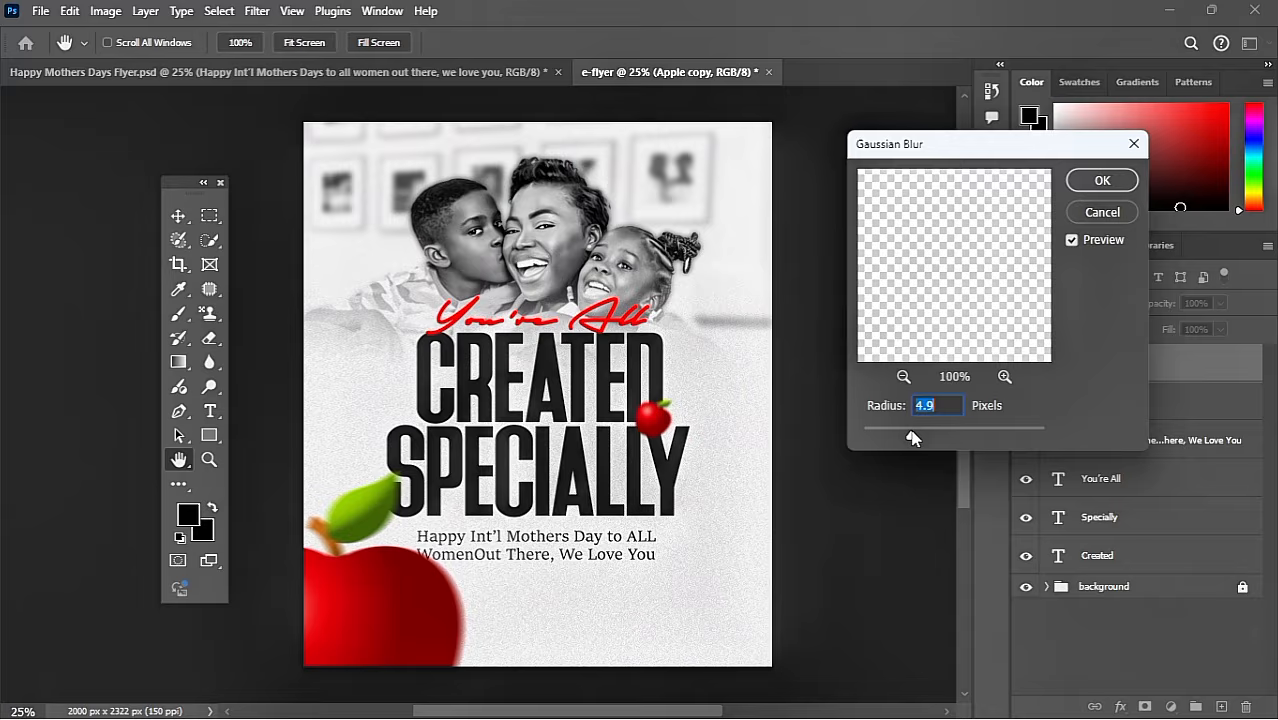
left_click(1101, 181)
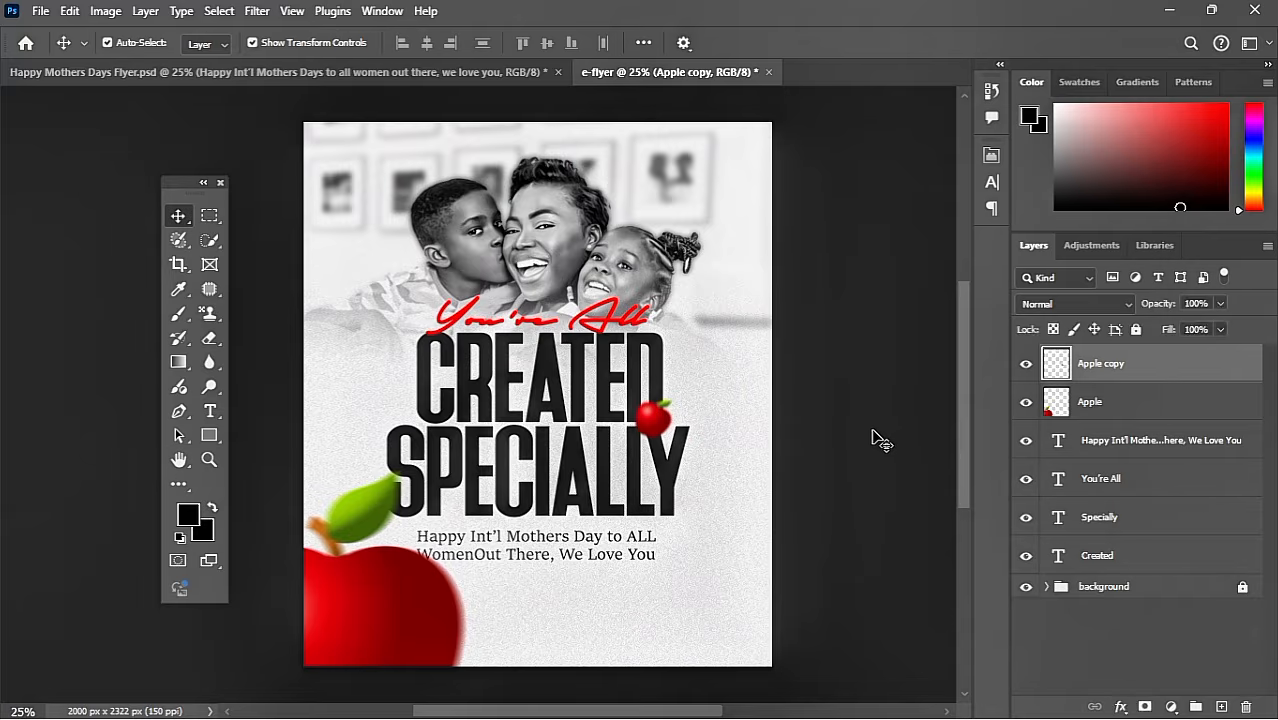
left_click(873, 432)
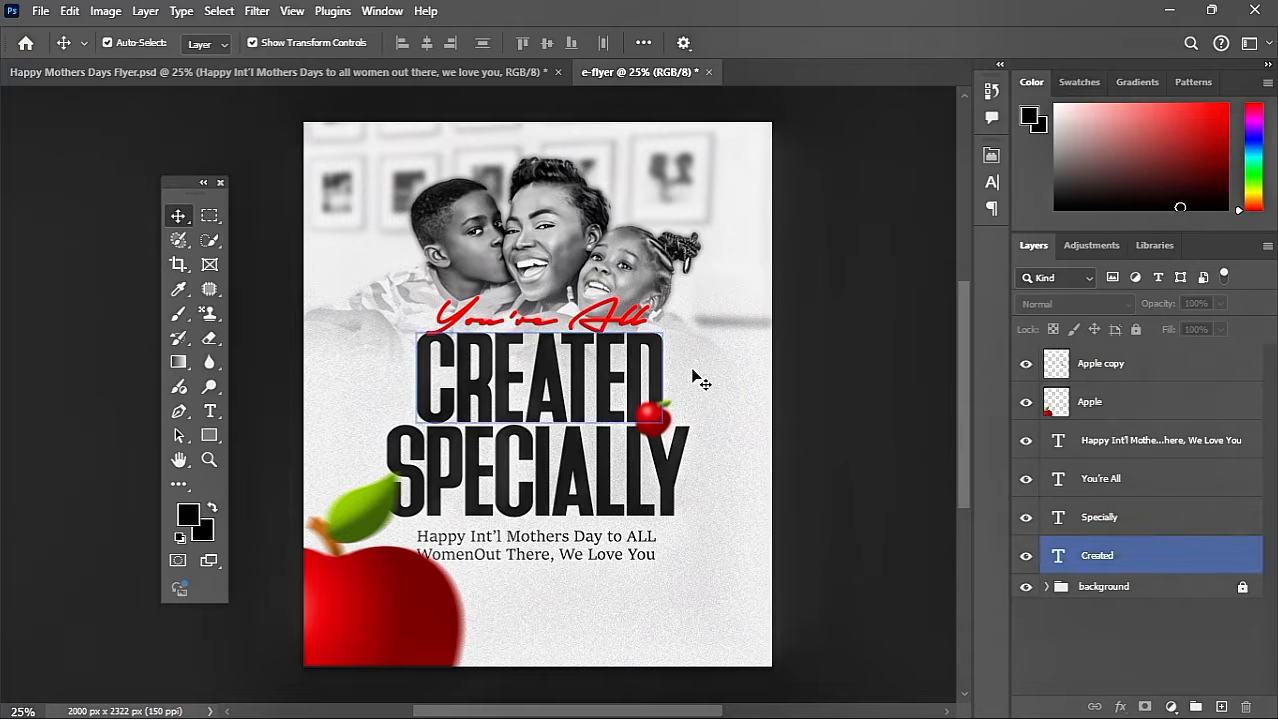
Nudge the "Specially" text up and slightly left, closer beneath "CREATED".
left_click(517, 478)
key("Up")
key("Up")
key("Up")
key("Up")
key("Up")
key("Up")
key("Up")
key("Up")
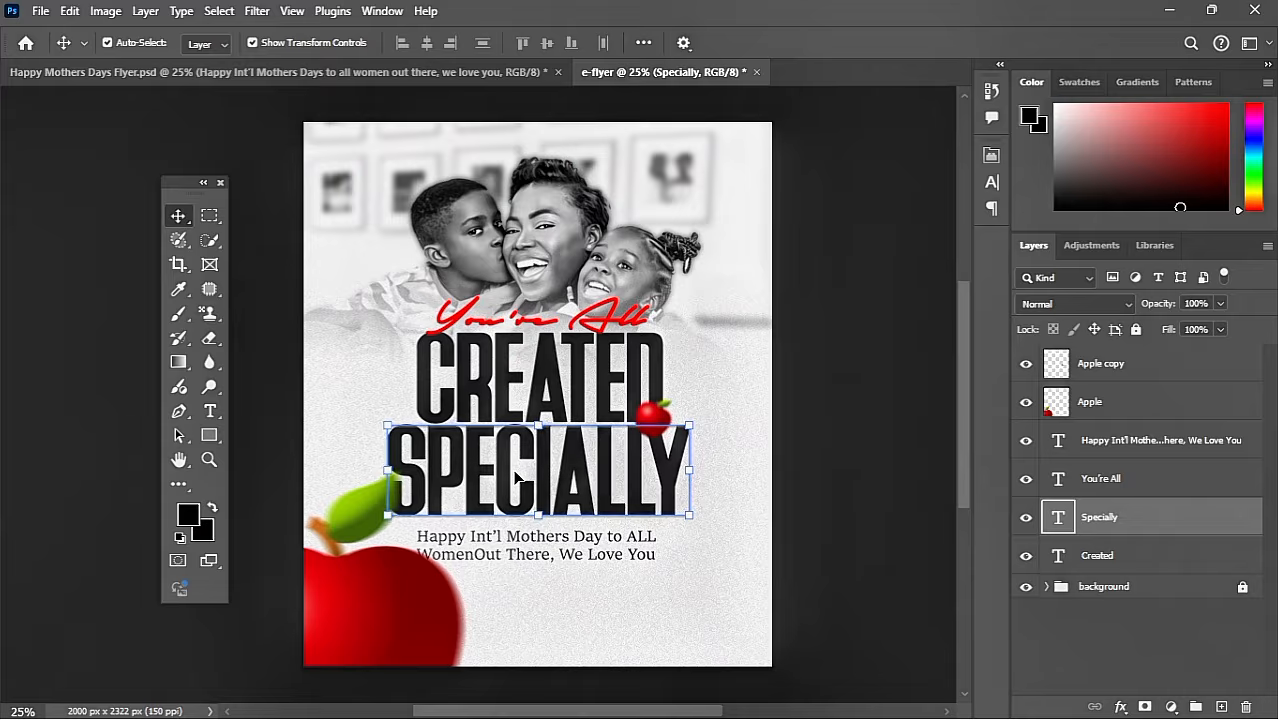
key("Left")
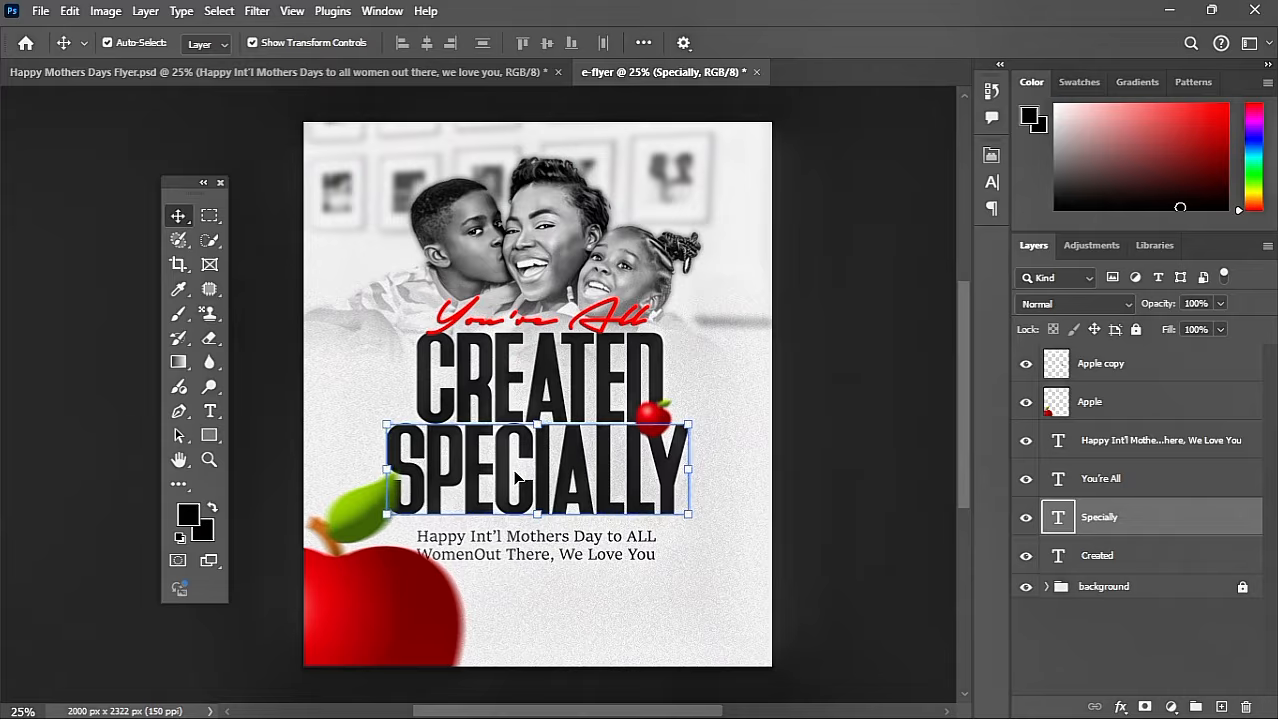
Nudge the Mother's Day greeting text up, closer to the "SPECIALLY" headline.
left_click(519, 560)
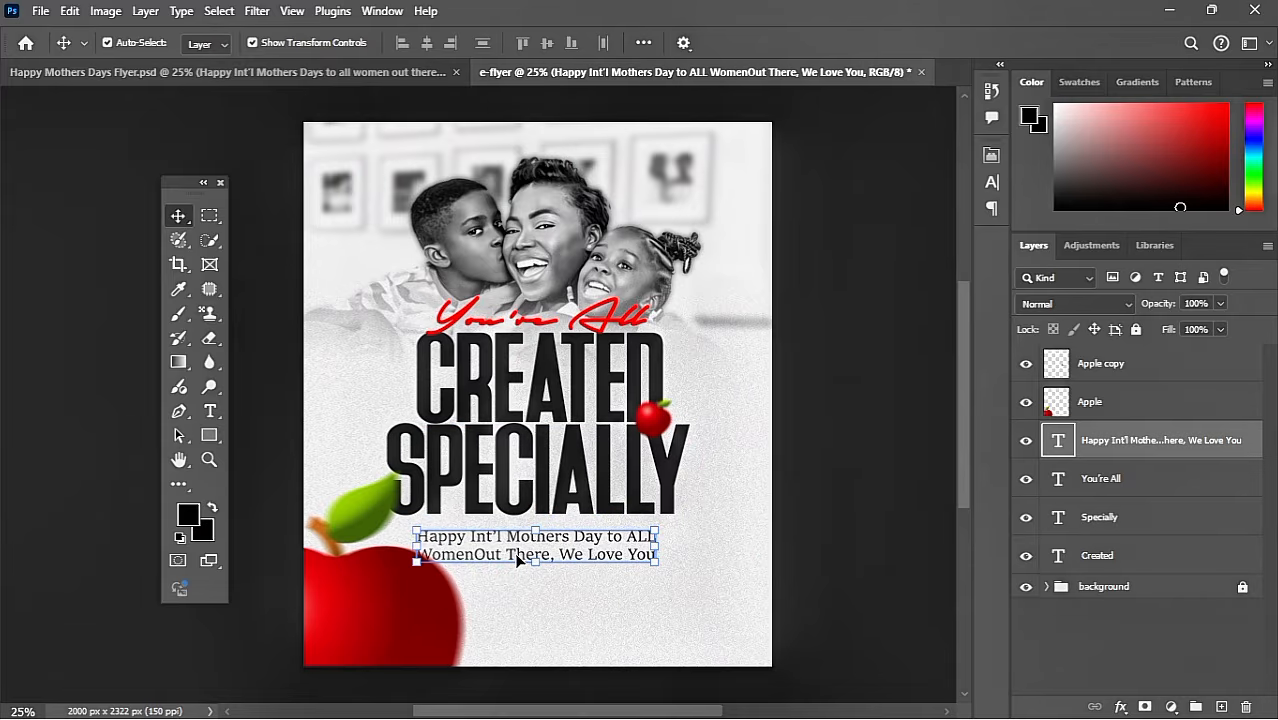
key("Up")
key("Up")
key("Up")
key("Up")
key("Up")
key("Up")
key("Up")
key("Up")
key("Up")
key("Up")
key("Up")
key("Up")
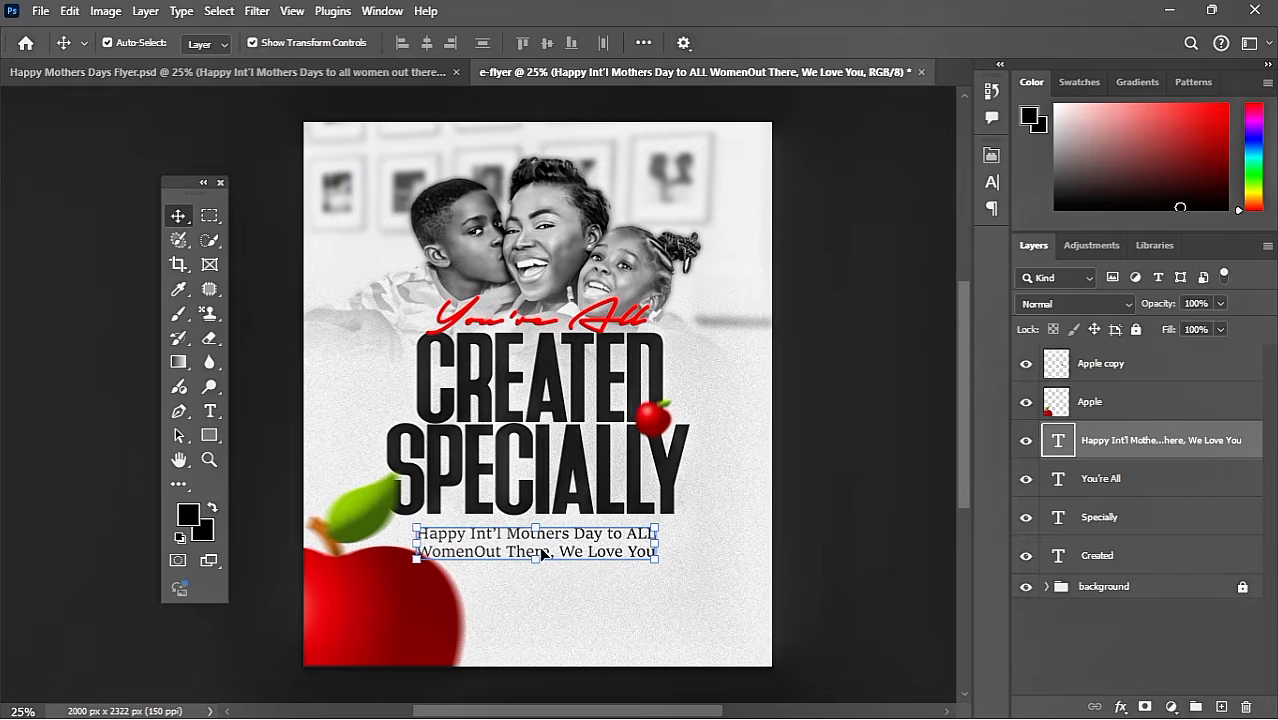
Group the two apple layers and move the greeting text layer above the group.
left_click(1100, 405)
left_click(1100, 368, "shift")
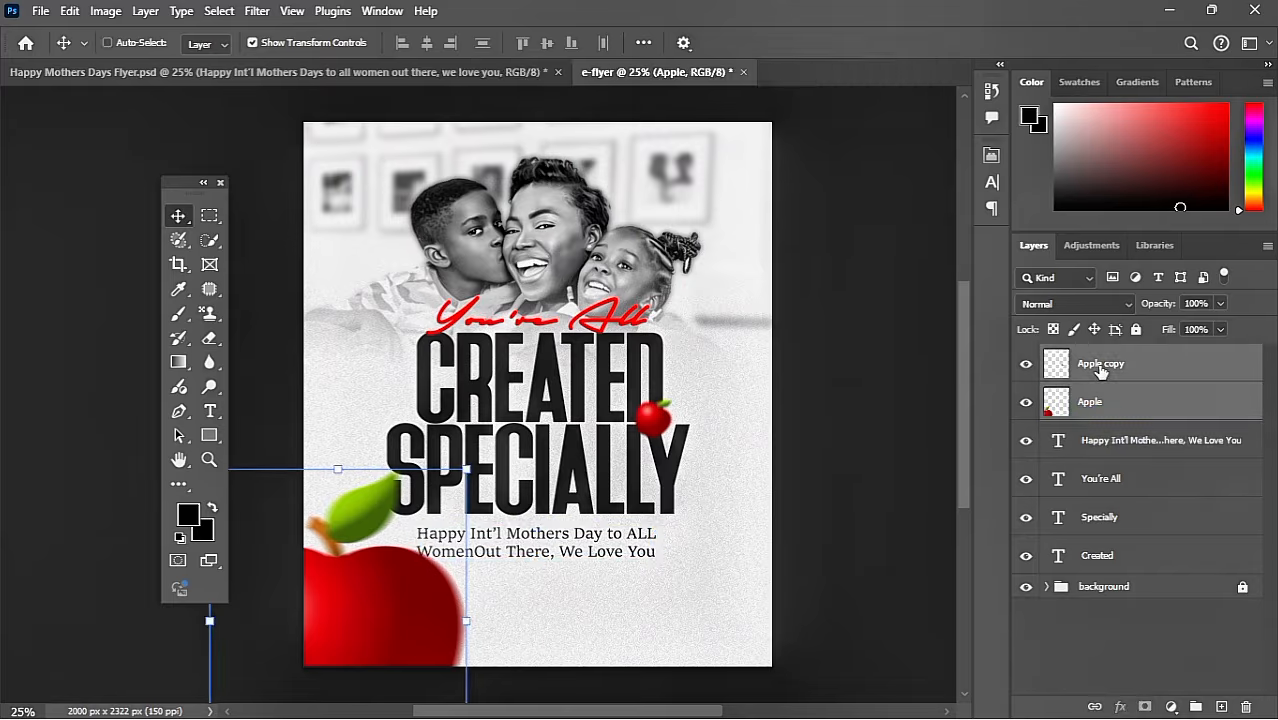
key("ctrl+g")
left_click_drag(1100, 360, 1122, 340)
left_click(1130, 384)
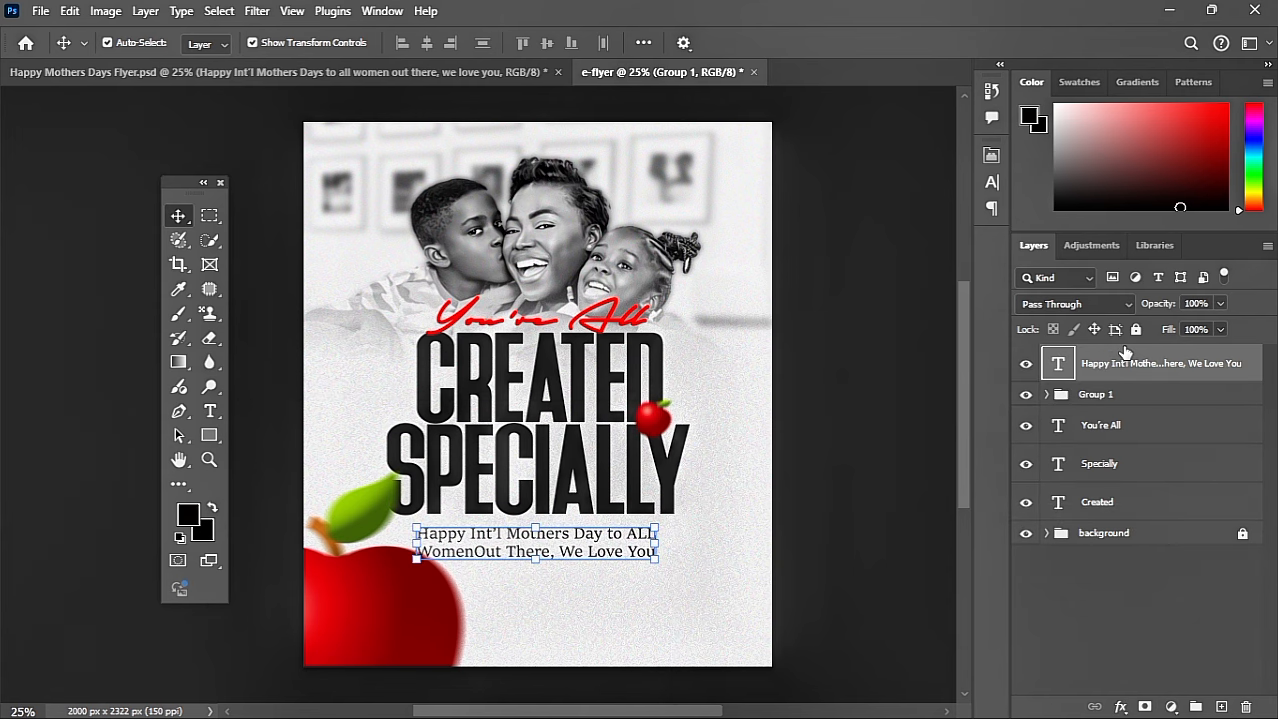
Group the "You're All", "Specially" and "Created" text layers and name the group "Theme".
left_click(1090, 470)
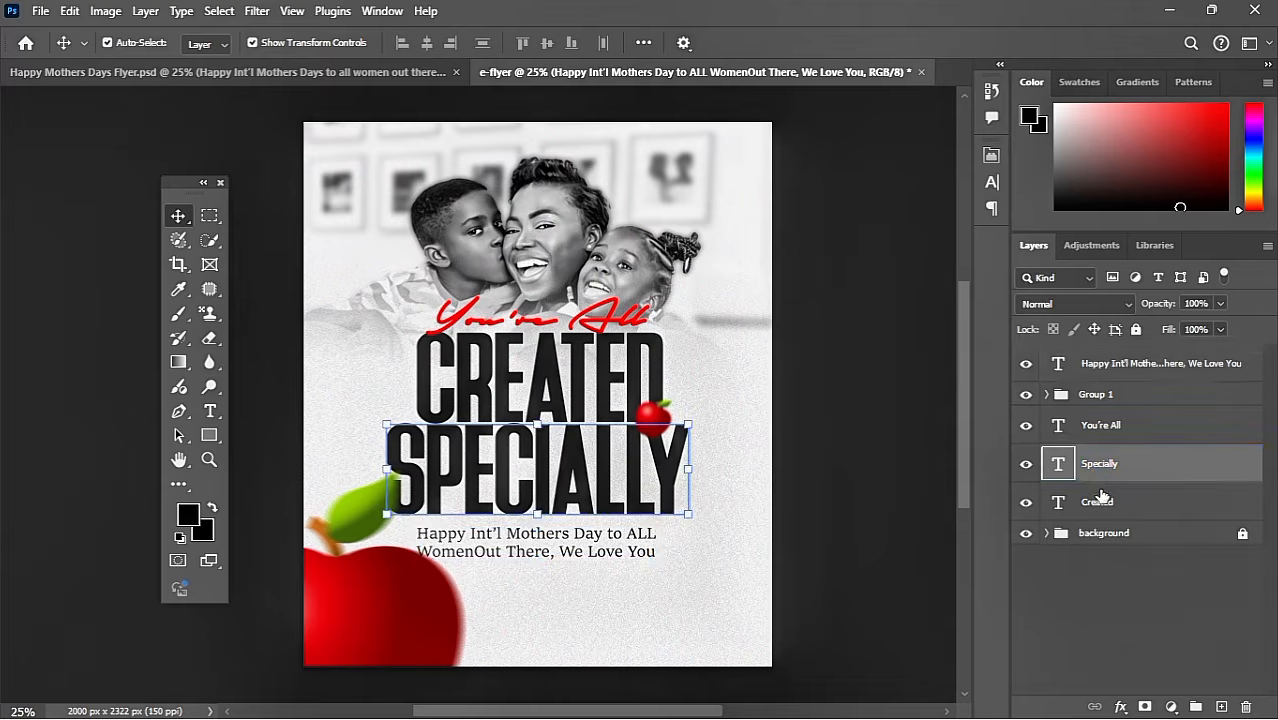
left_click(1105, 434)
left_click(1101, 478)
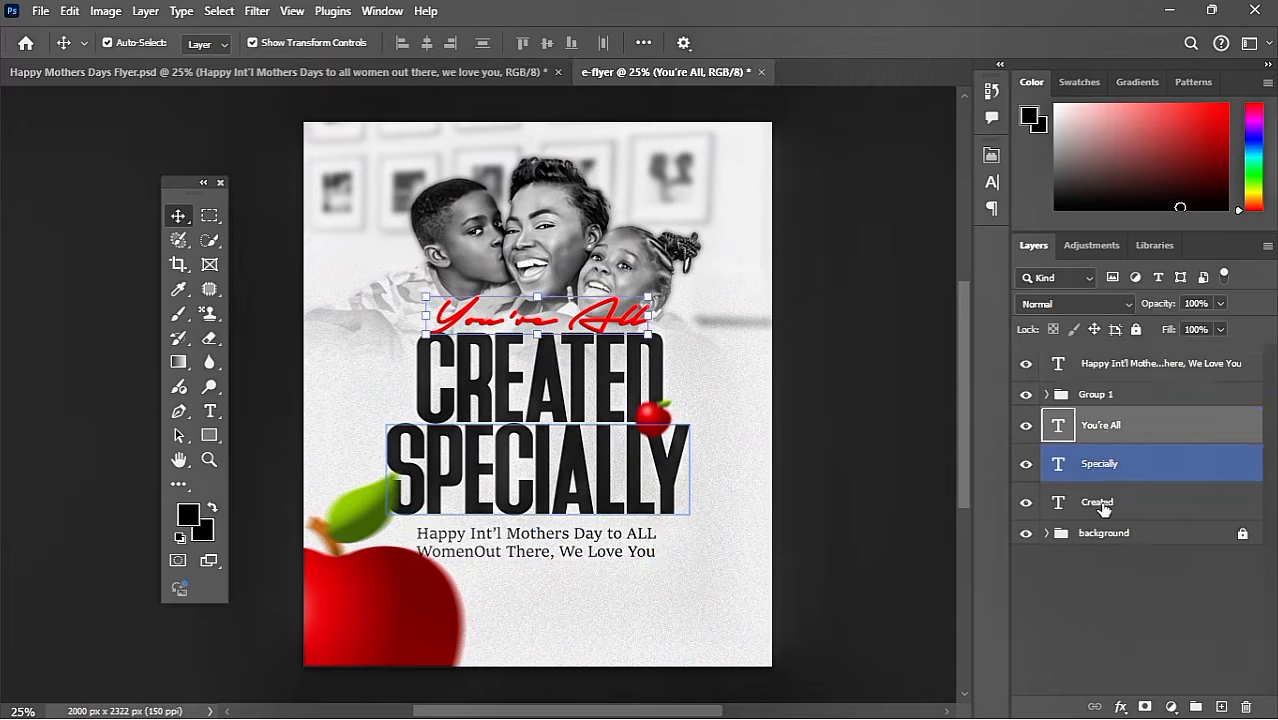
left_click(1100, 505, "shift")
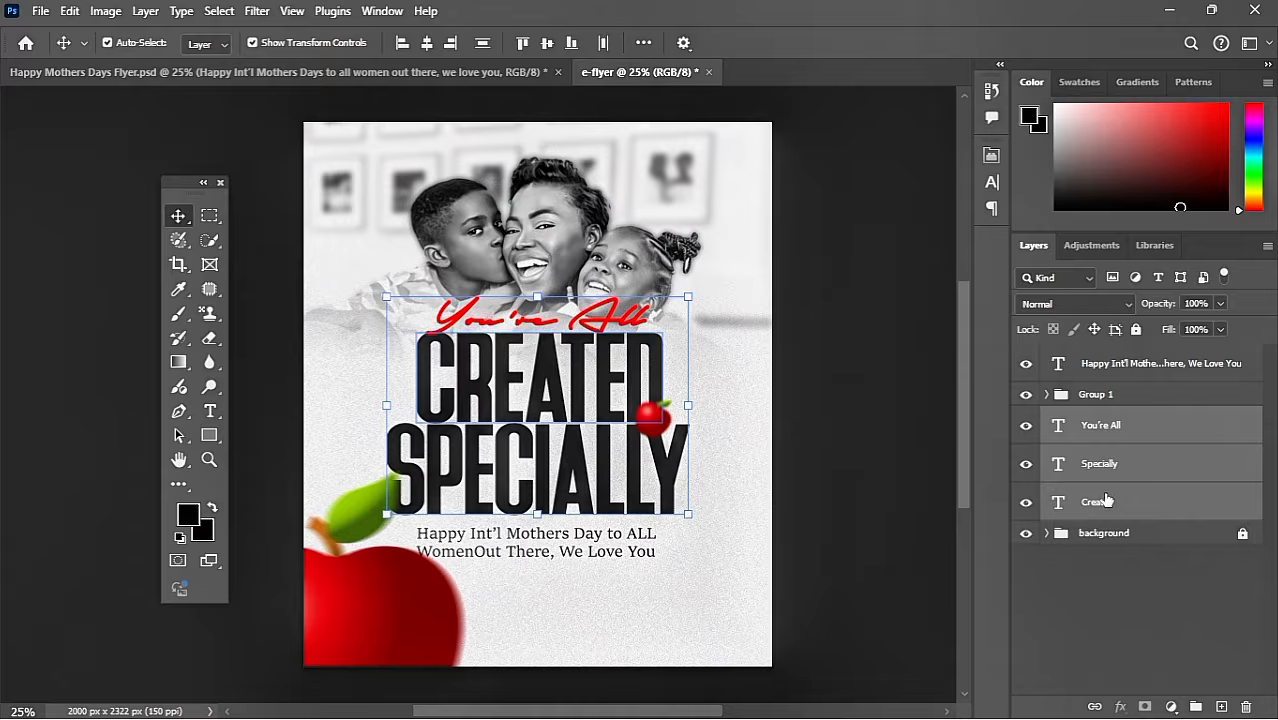
key("ctrl+g")
double_click(1098, 418)
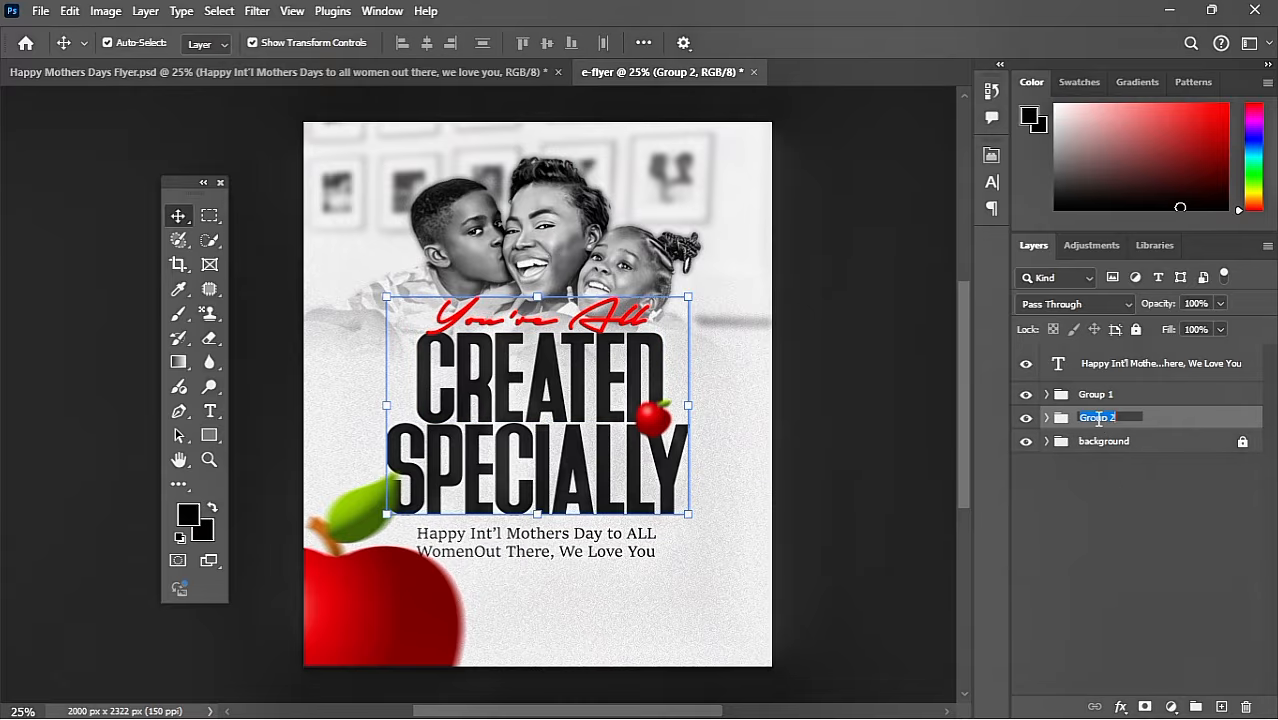
type("Theme")
key("Return")
Rename the apple layer group as "Icons".
left_click(1096, 394)
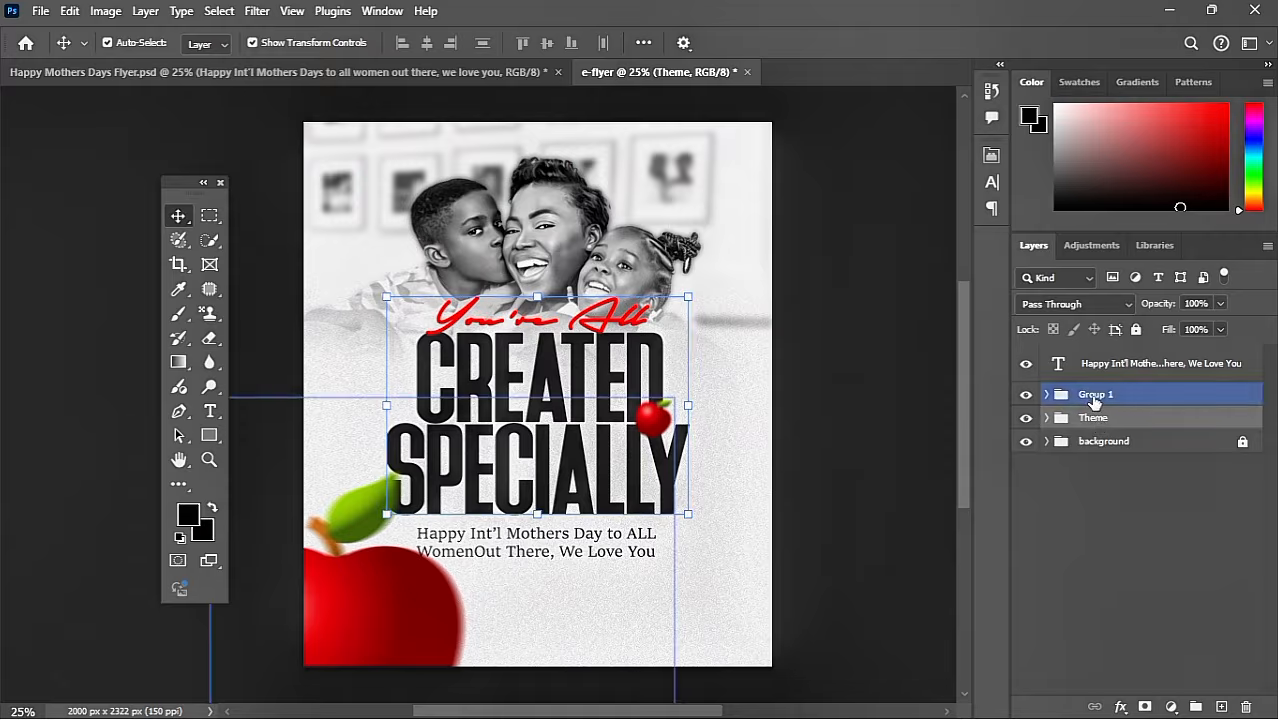
double_click(1096, 394)
type("T")
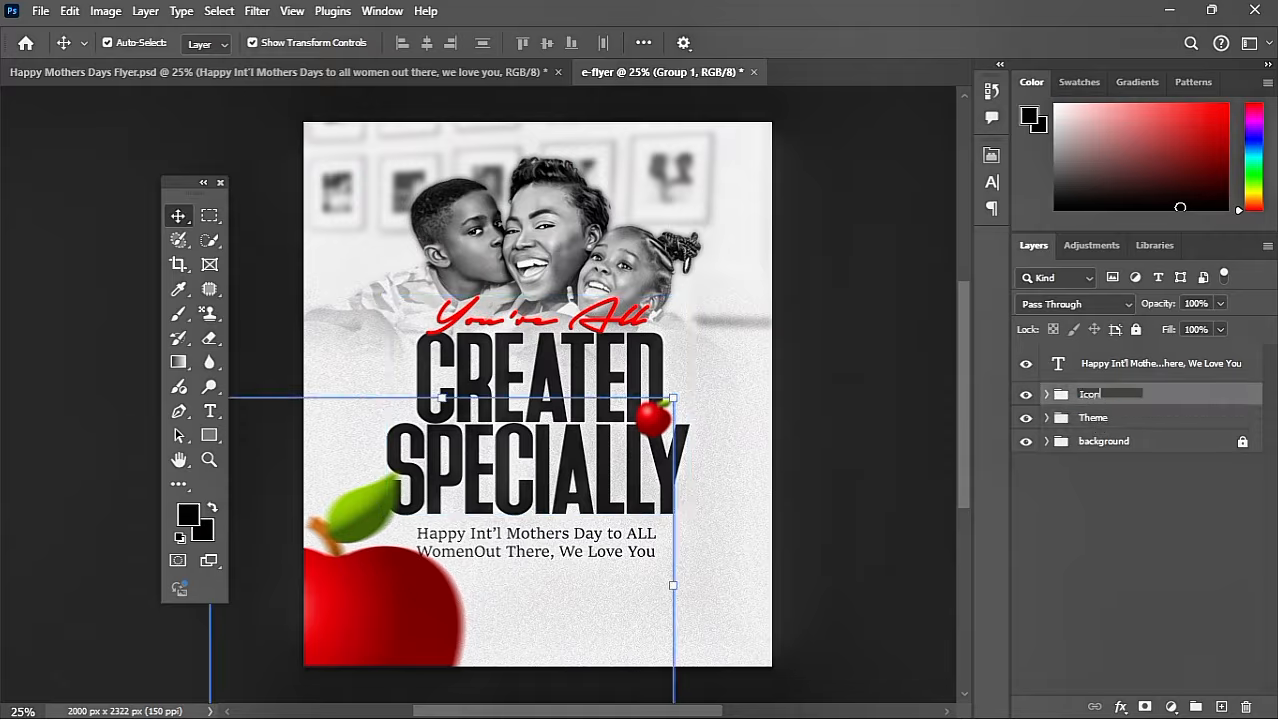
key("Return")
Put the Mother's Day greeting layer in its own group named "Text" and collapse that group.
left_click(1099, 365)
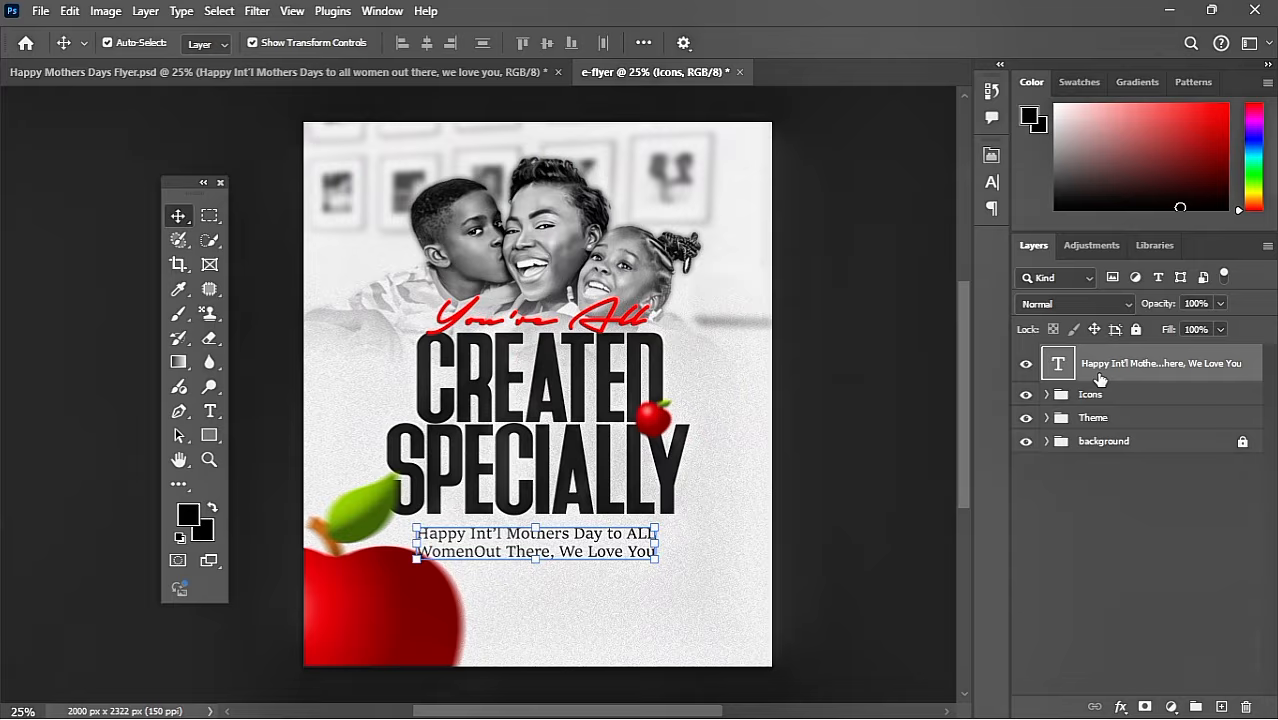
key("ctrl+g")
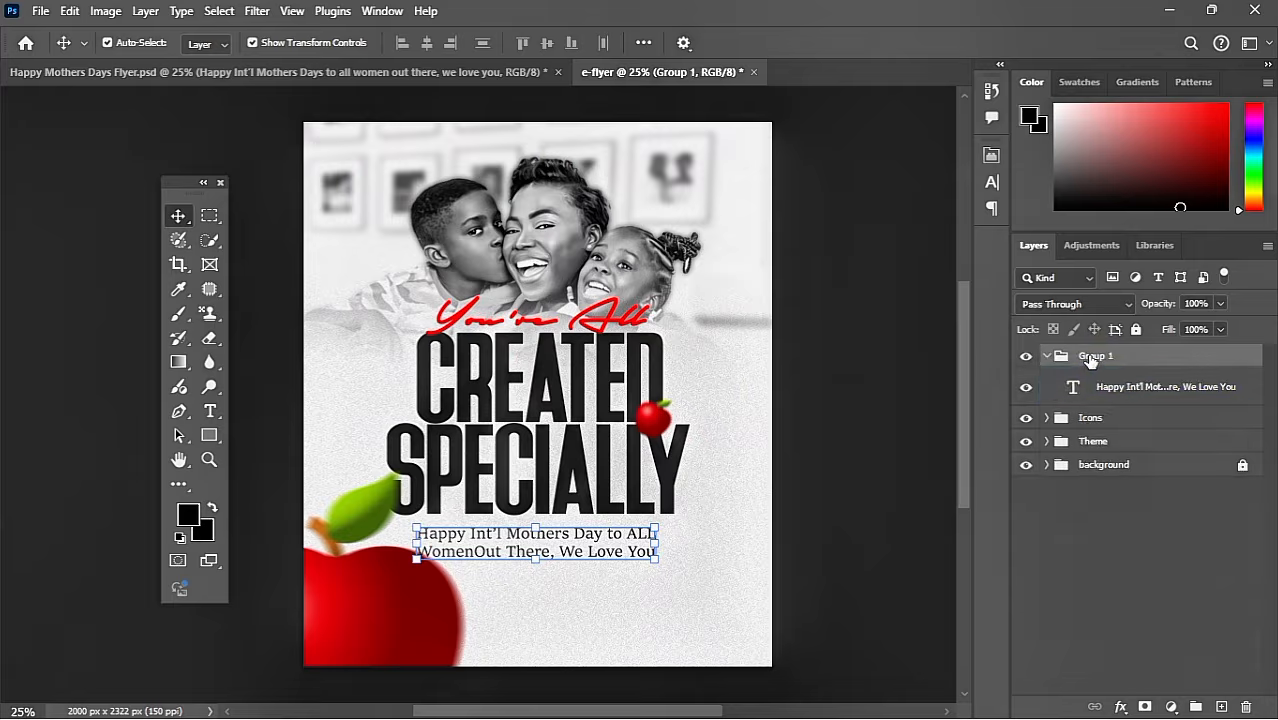
double_click(1093, 356)
type("Text")
key("Return")
left_click(1046, 356)
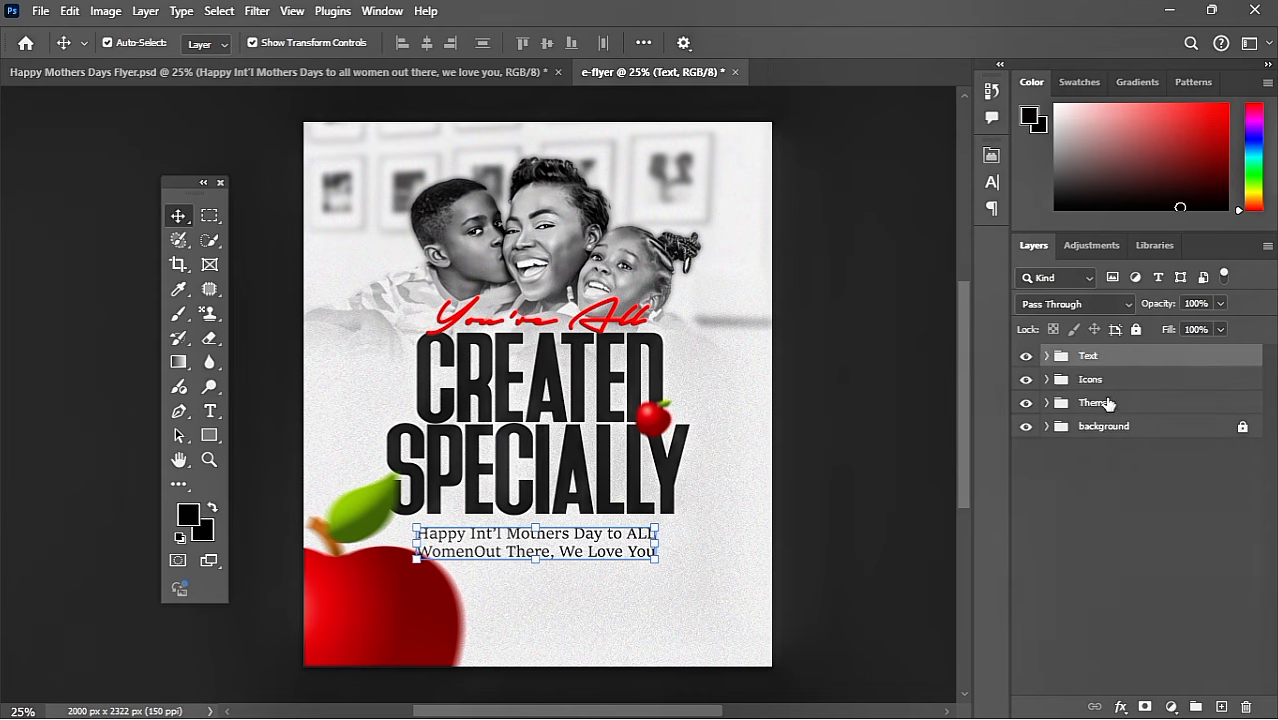
left_click(858, 488)
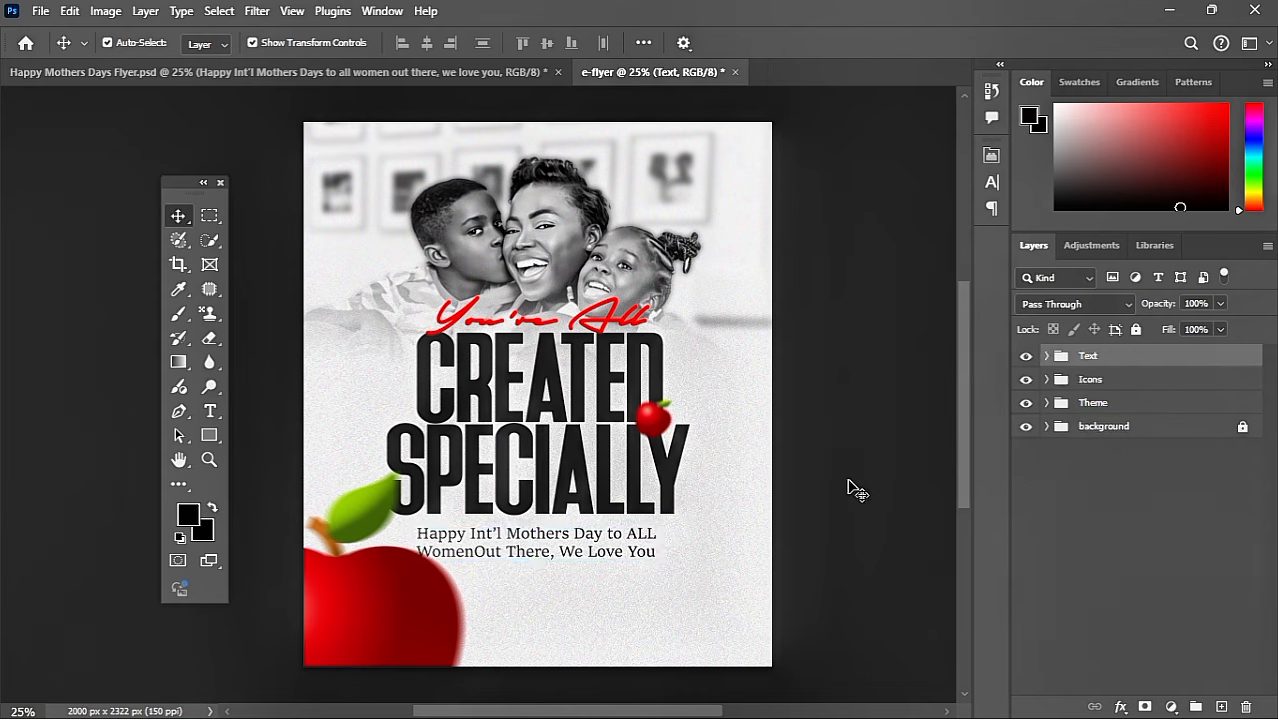
Draw a rectangle about 1194 by 147 px beneath the greeting text and fill it with green 29aa07.
left_click(209, 435)
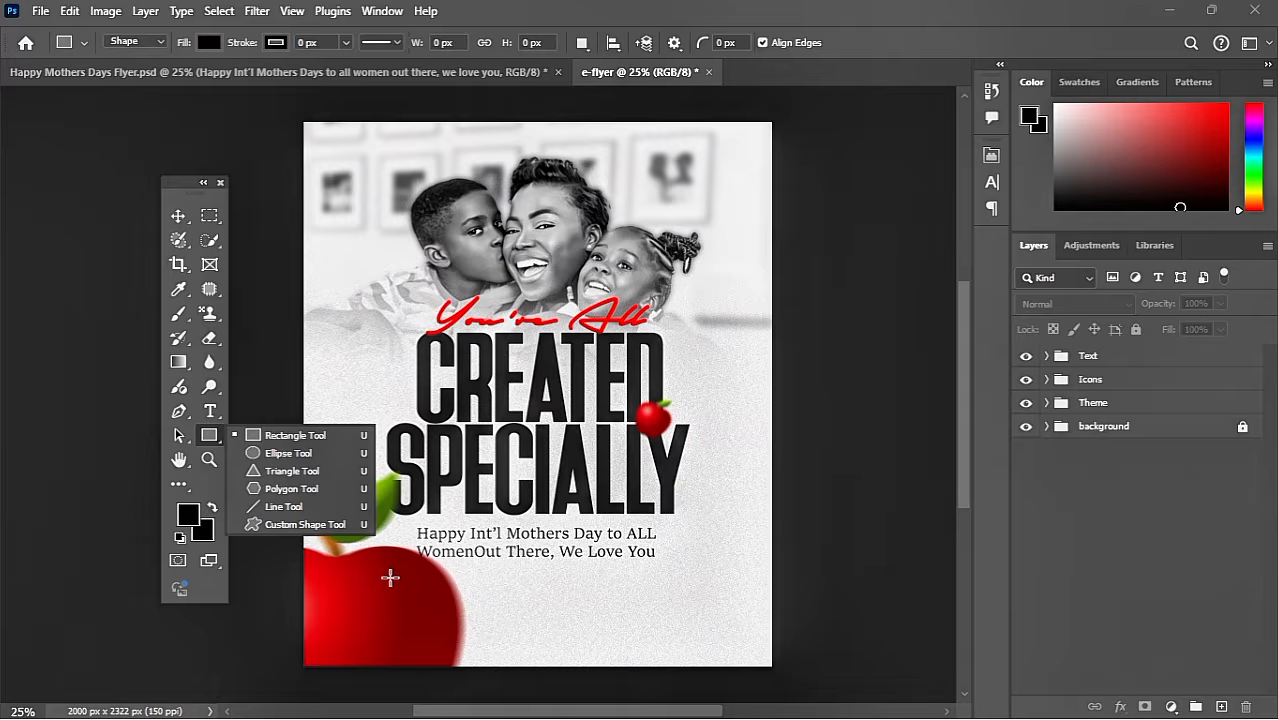
left_click_drag(388, 569, 667, 602)
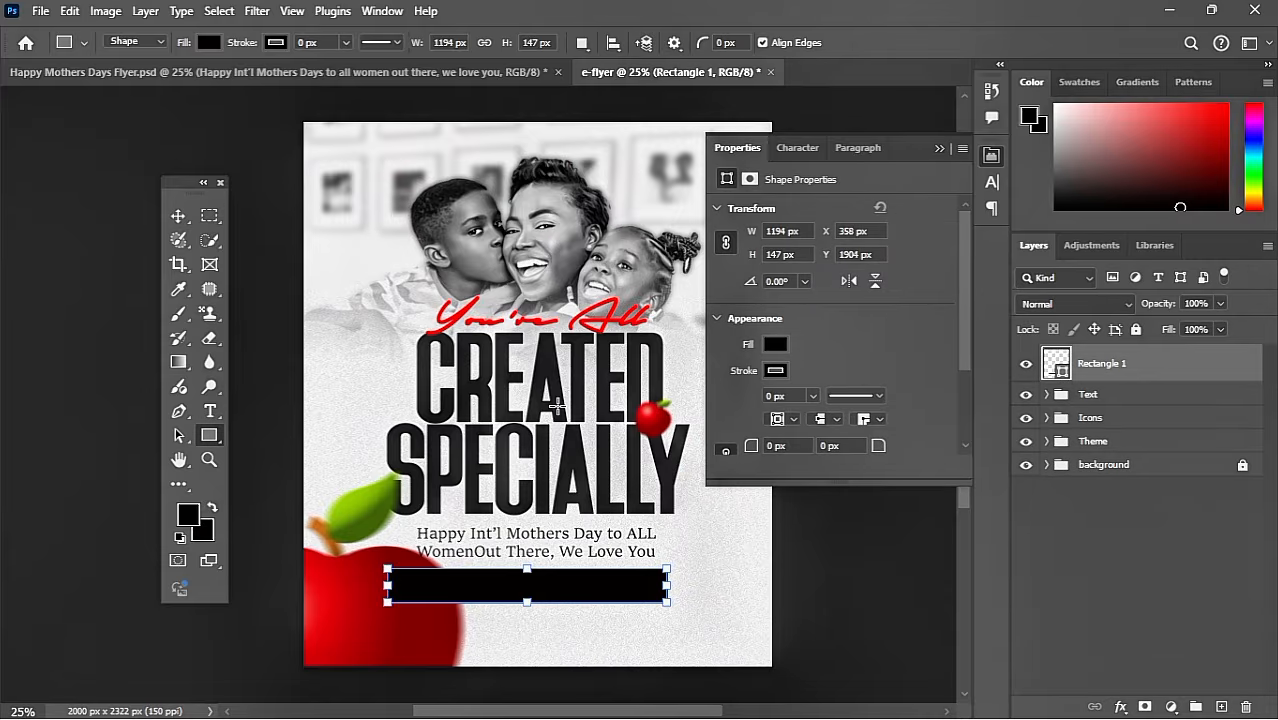
left_click(758, 350)
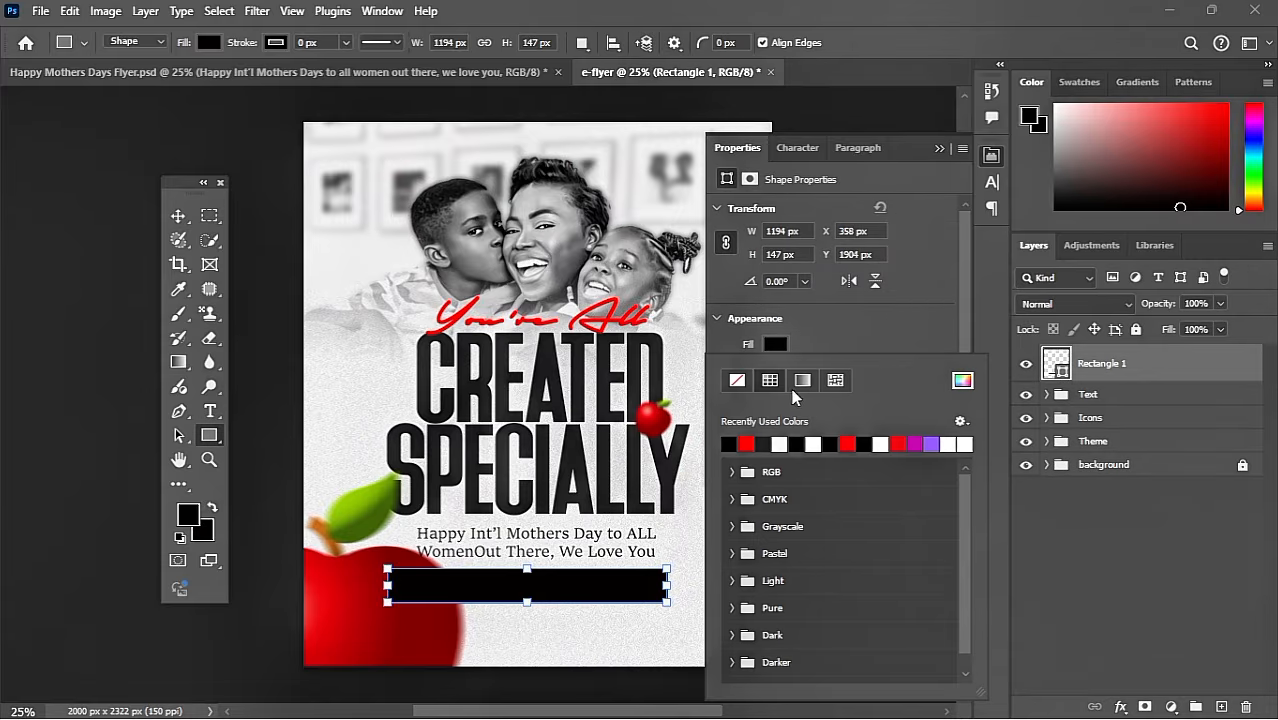
left_click(960, 383)
left_click(357, 508)
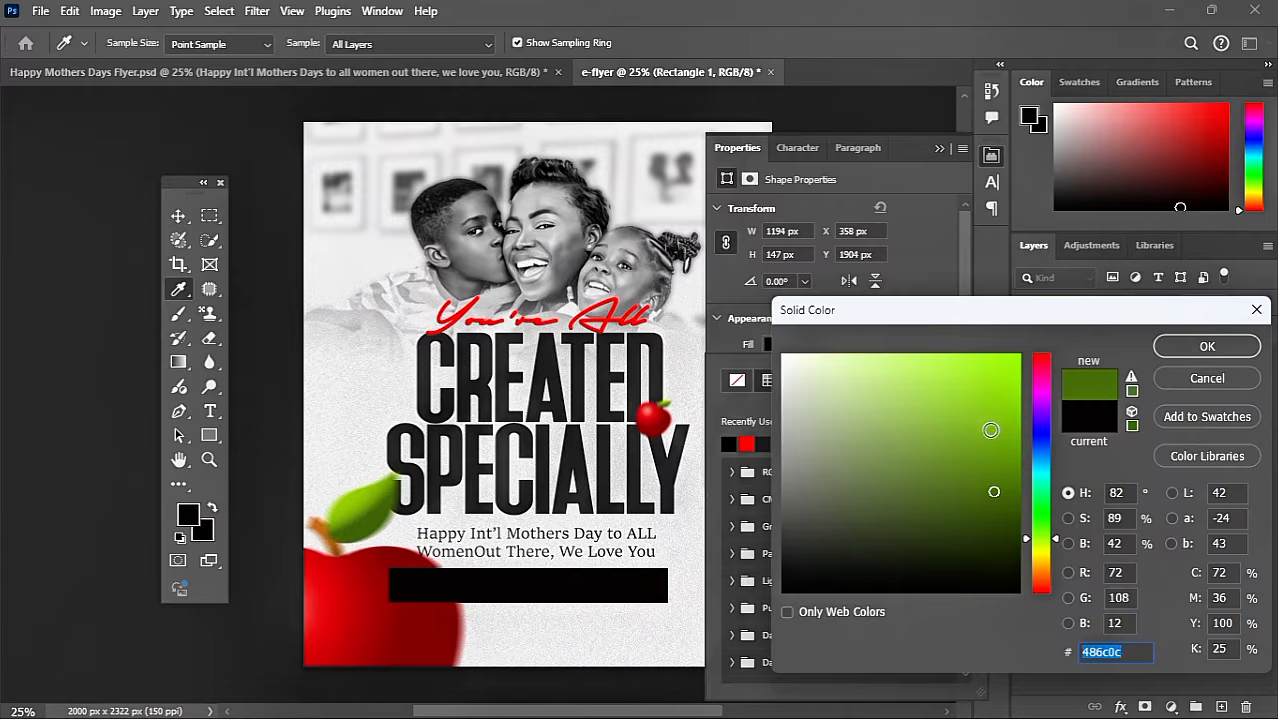
left_click(1013, 398)
left_click_drag(1043, 538, 1043, 521)
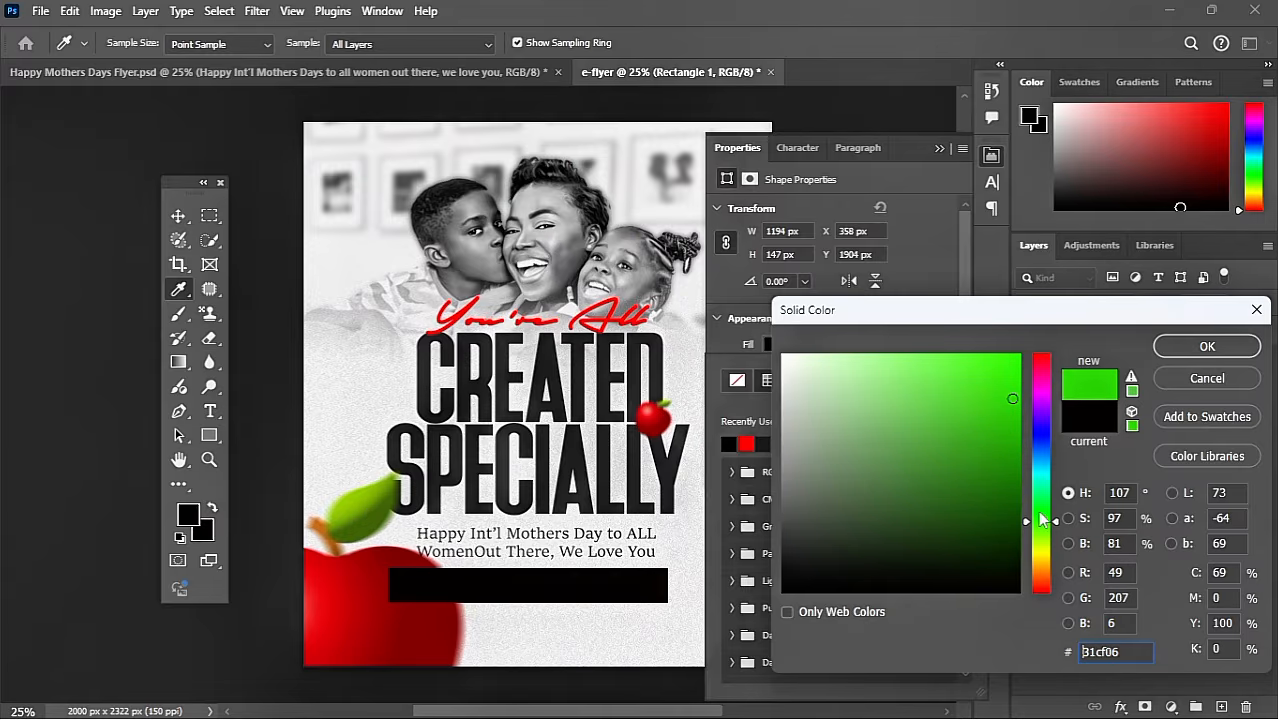
left_click(1011, 434)
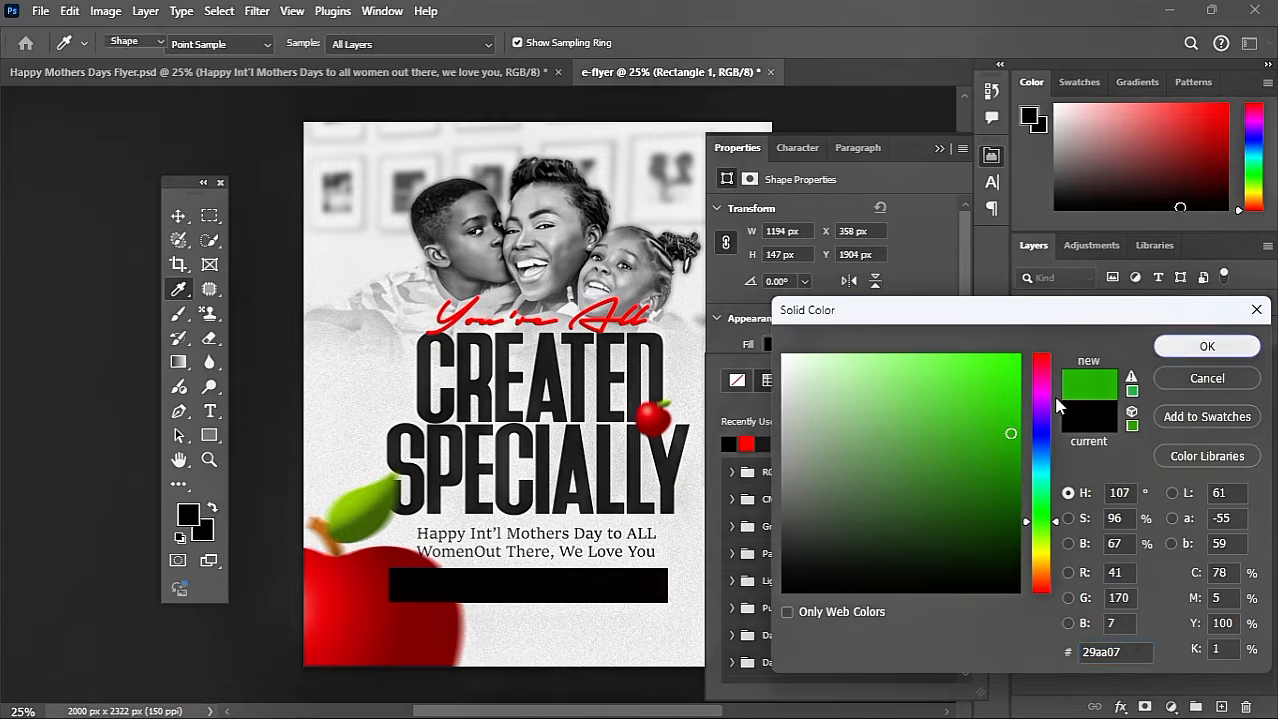
left_click(1200, 346)
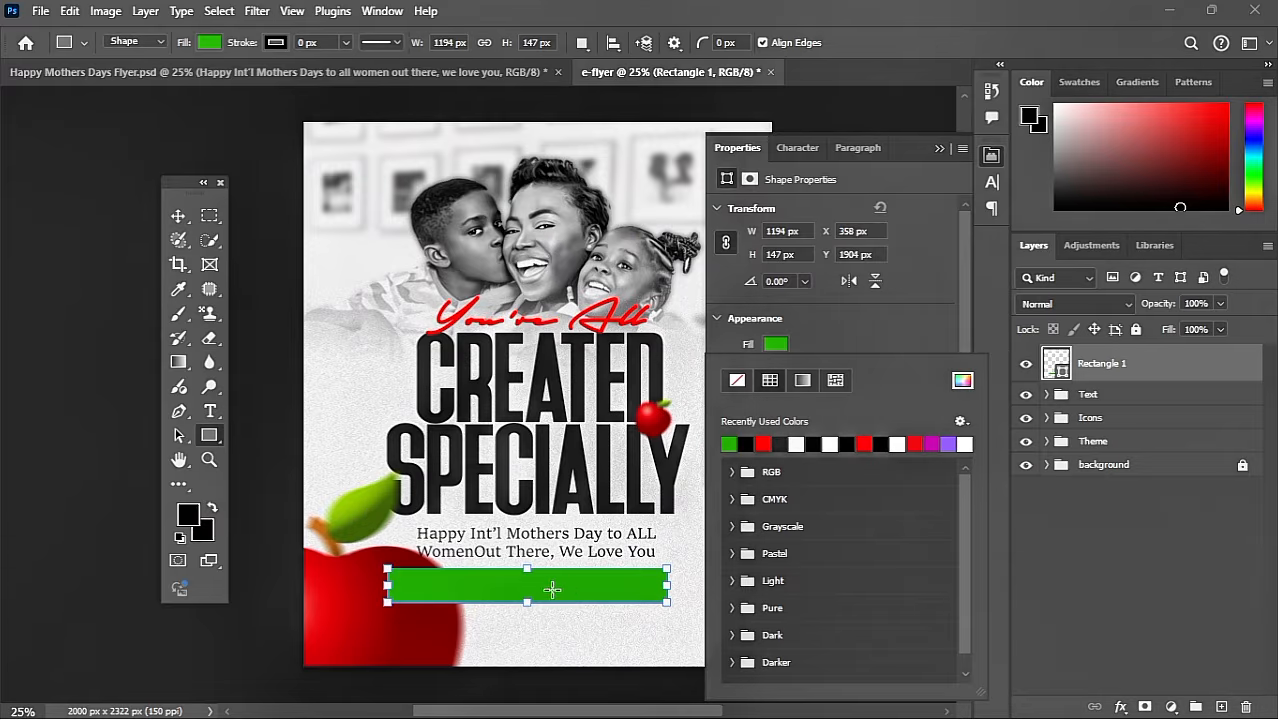
Shift the green rectangle left over the big apple and widen it slightly to about 1198 px.
left_click(177, 216)
left_click_drag(403, 593, 366, 602)
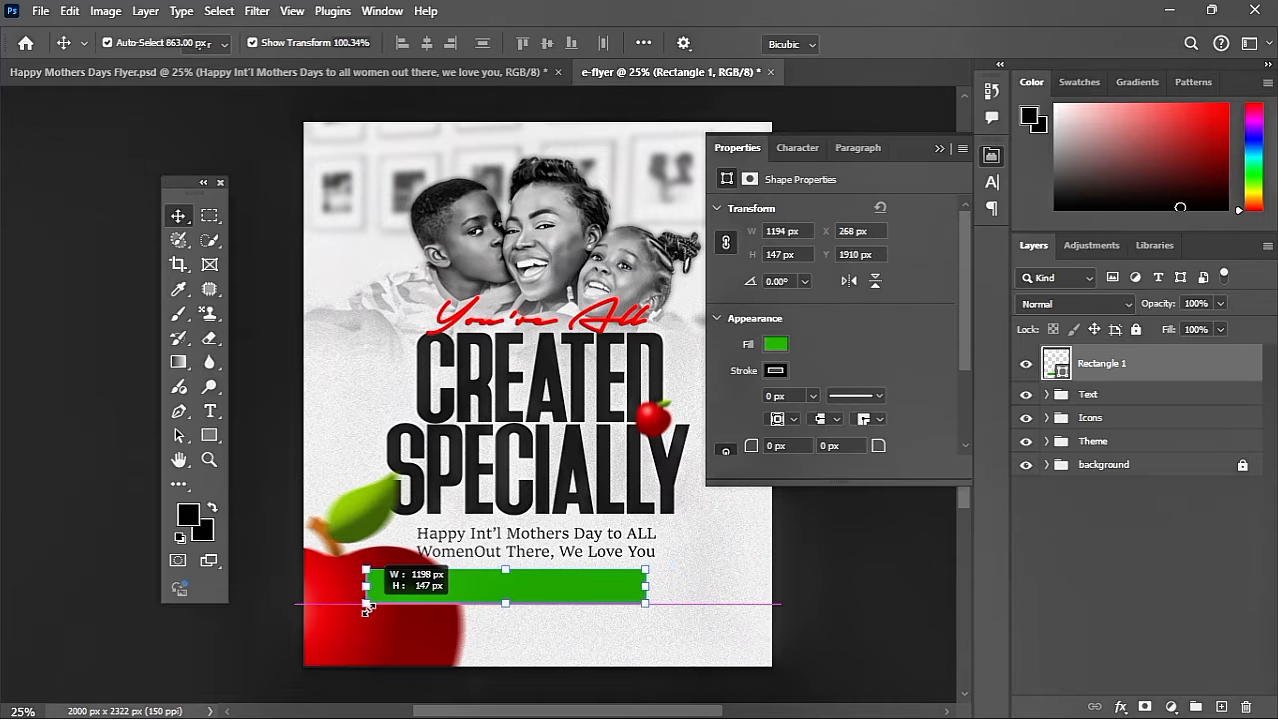
mouse_move(454, 582)
left_mouse_down()
mouse_move(442, 582)
mouse_move(457, 582)
left_mouse_up()
key("Return")
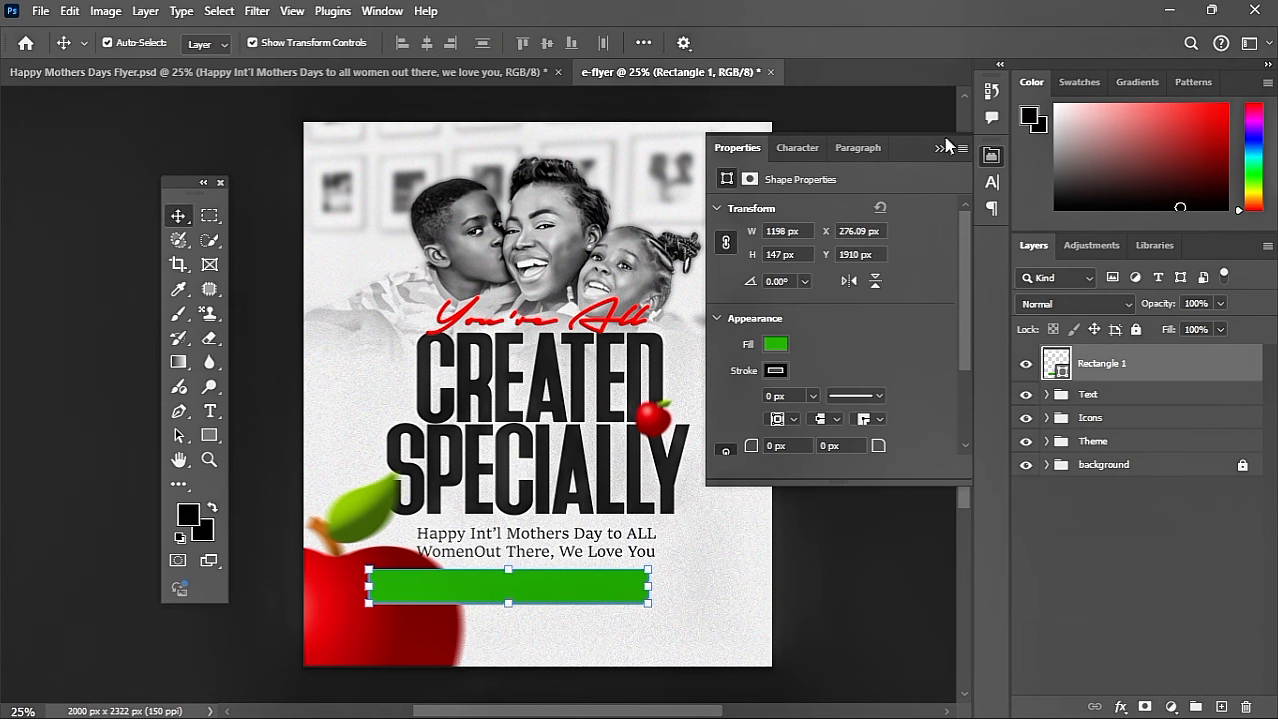
left_click(942, 147)
left_click(880, 313)
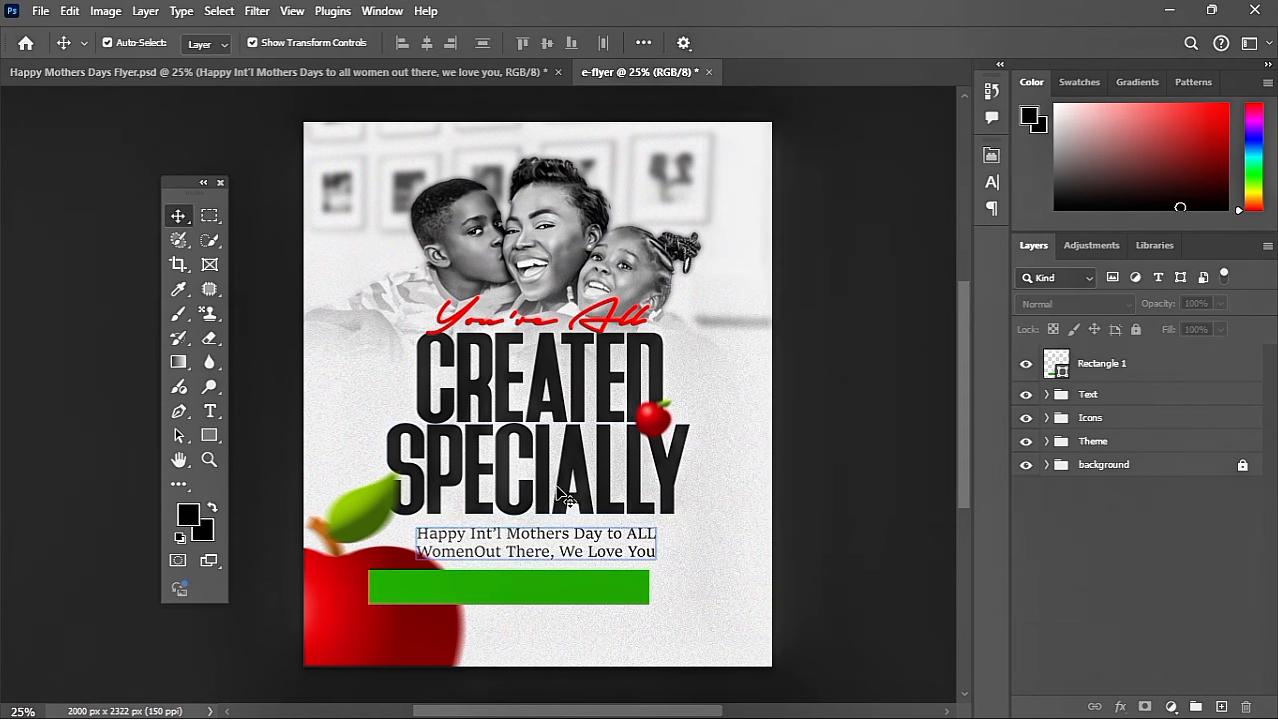
Enlarge the greeting text slightly and nudge it up and left to center it beneath "SPECIALLY".
left_click(652, 536)
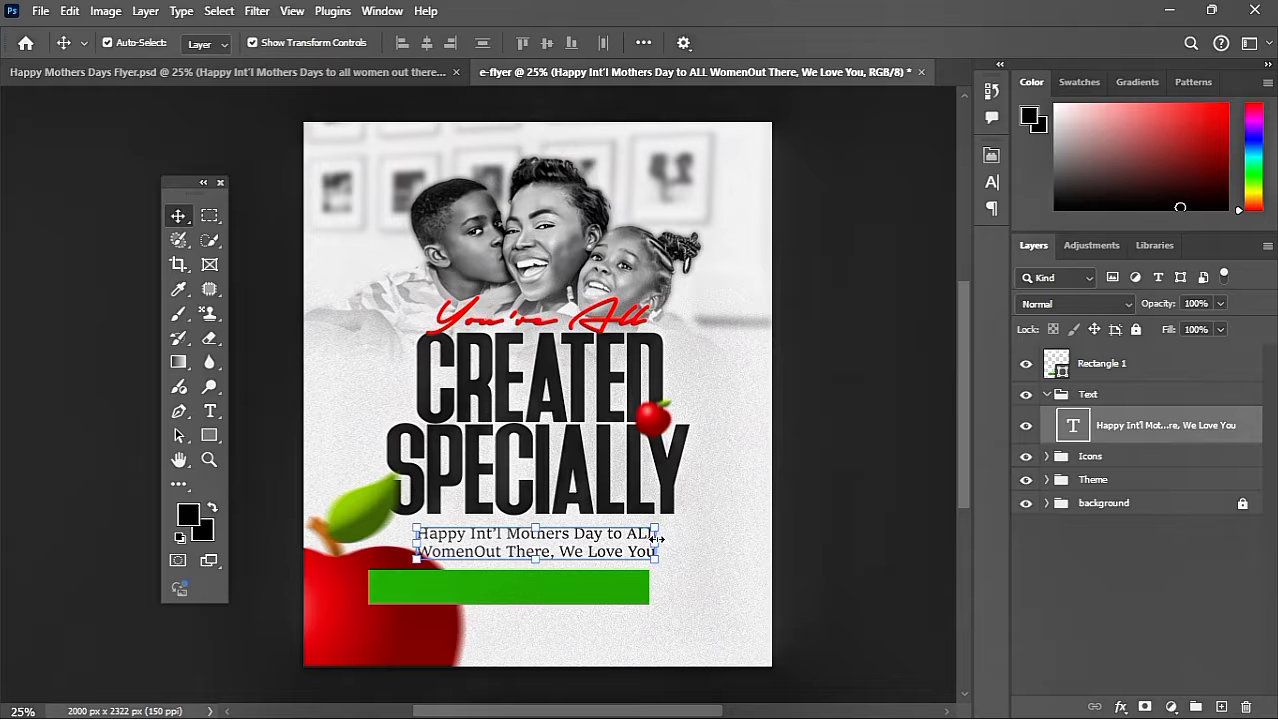
left_click_drag(656, 539, 675, 539)
key("Return")
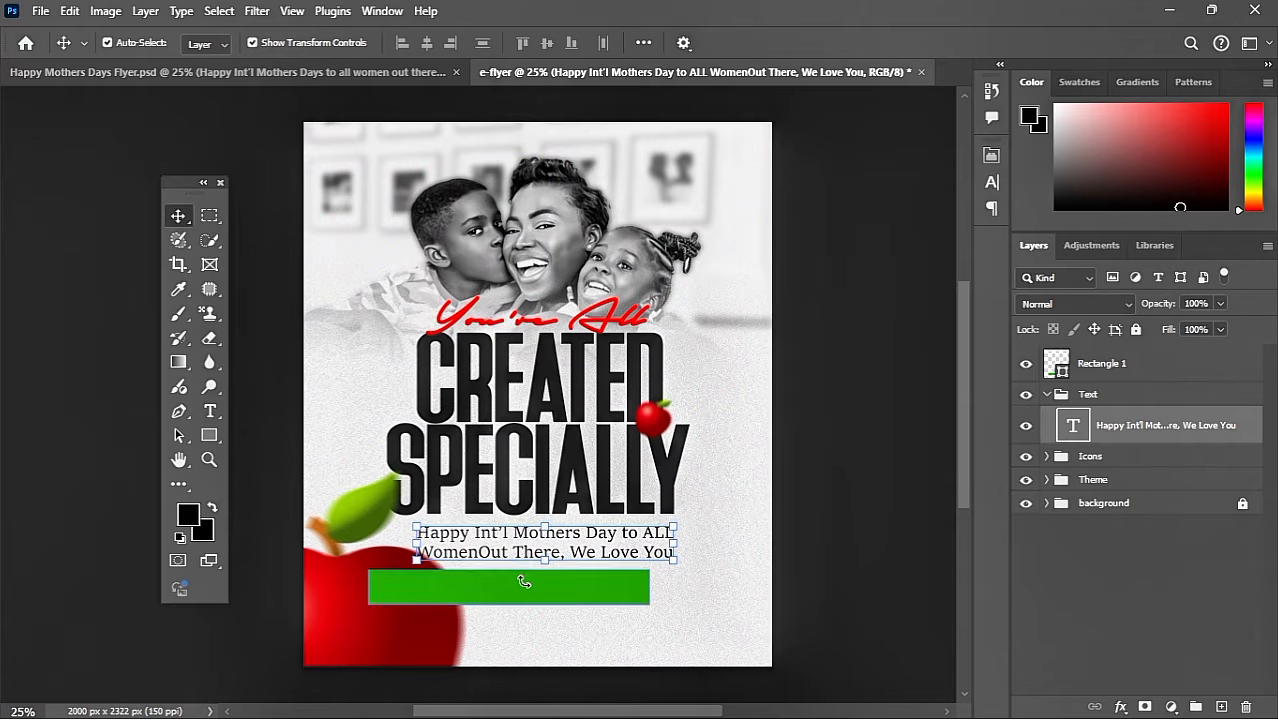
left_click_drag(524, 555, 519, 553)
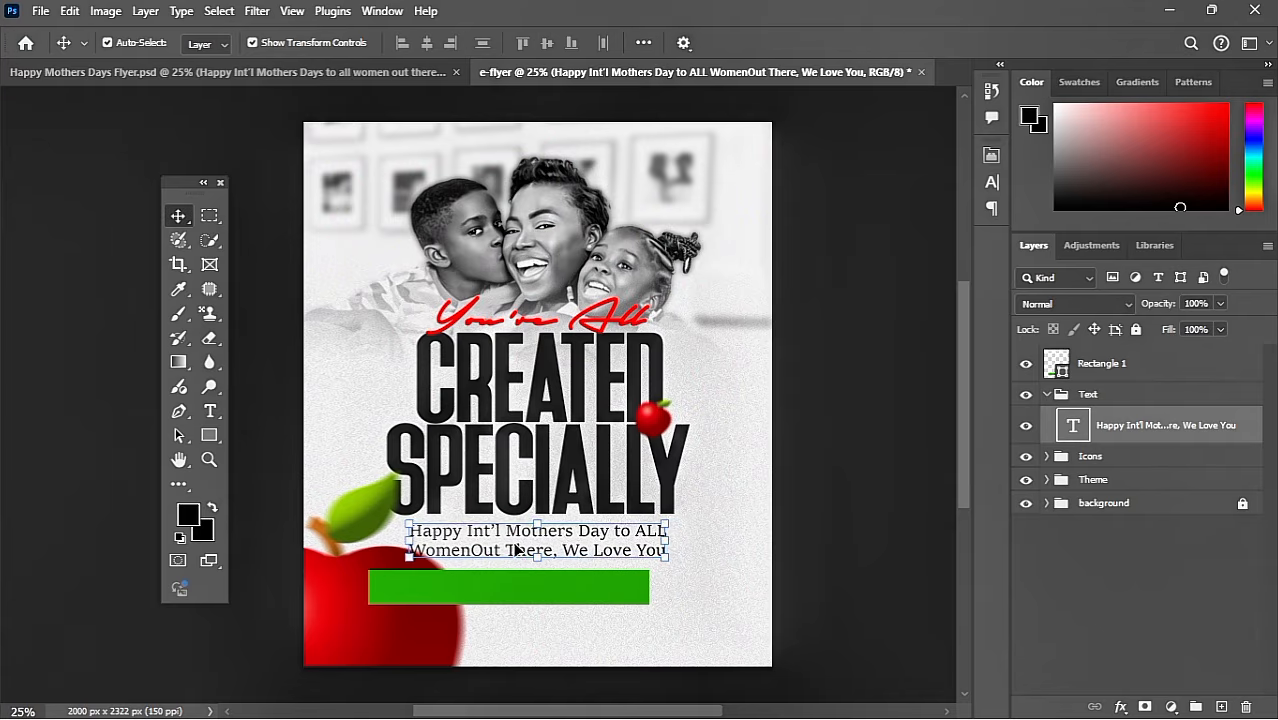
left_click(815, 432)
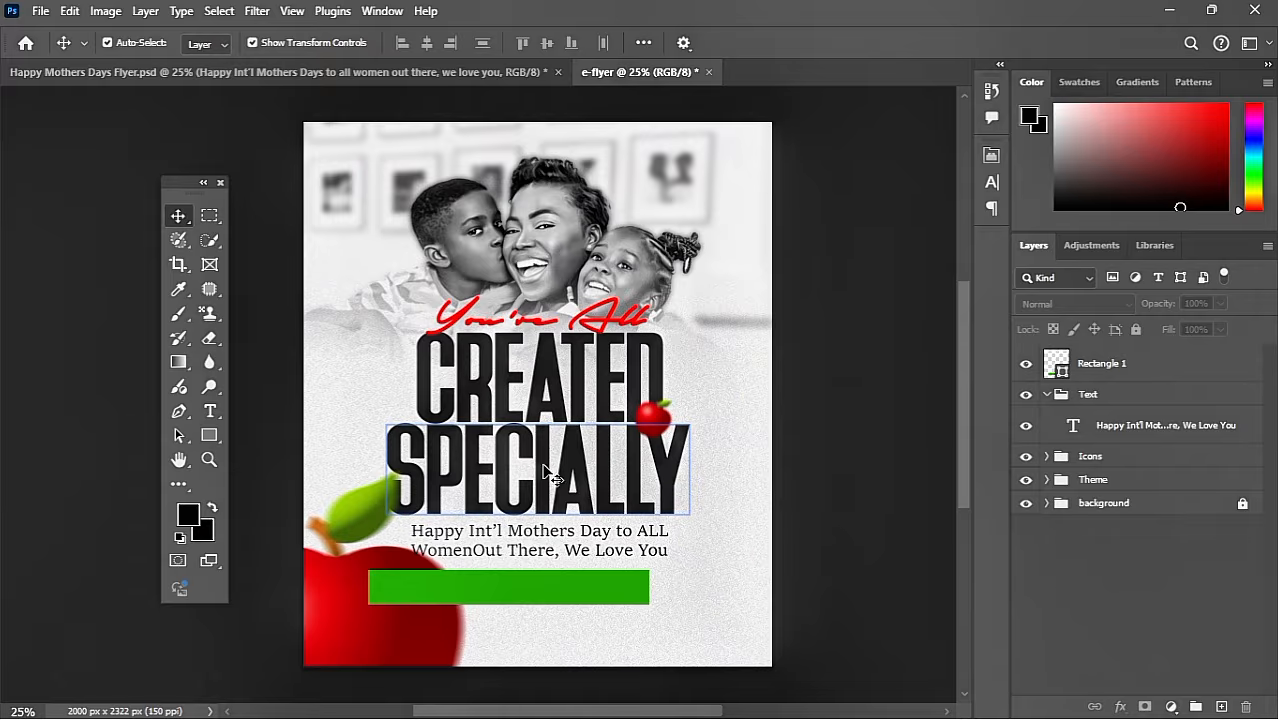
Duplicate the "CREATED" text, placing the copy at the top of the Text group and over the green bar.
left_click(545, 395, "ctrl")
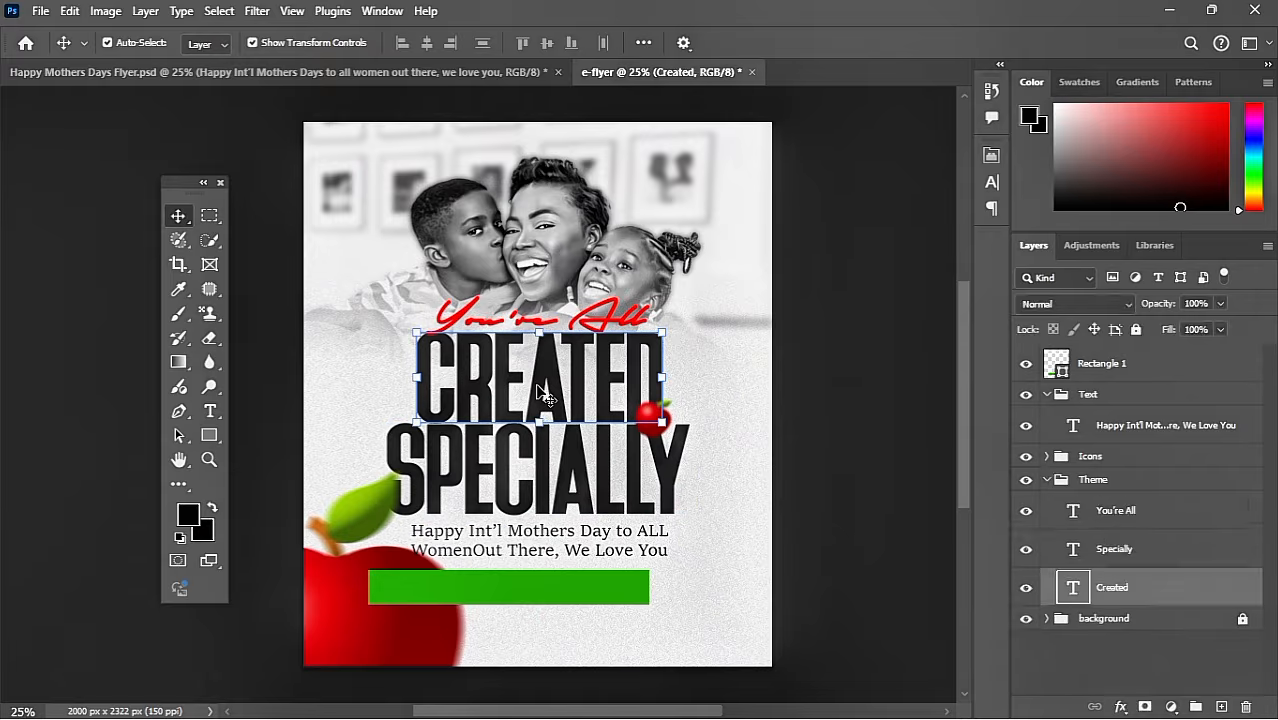
left_click_drag(548, 377, 548, 378)
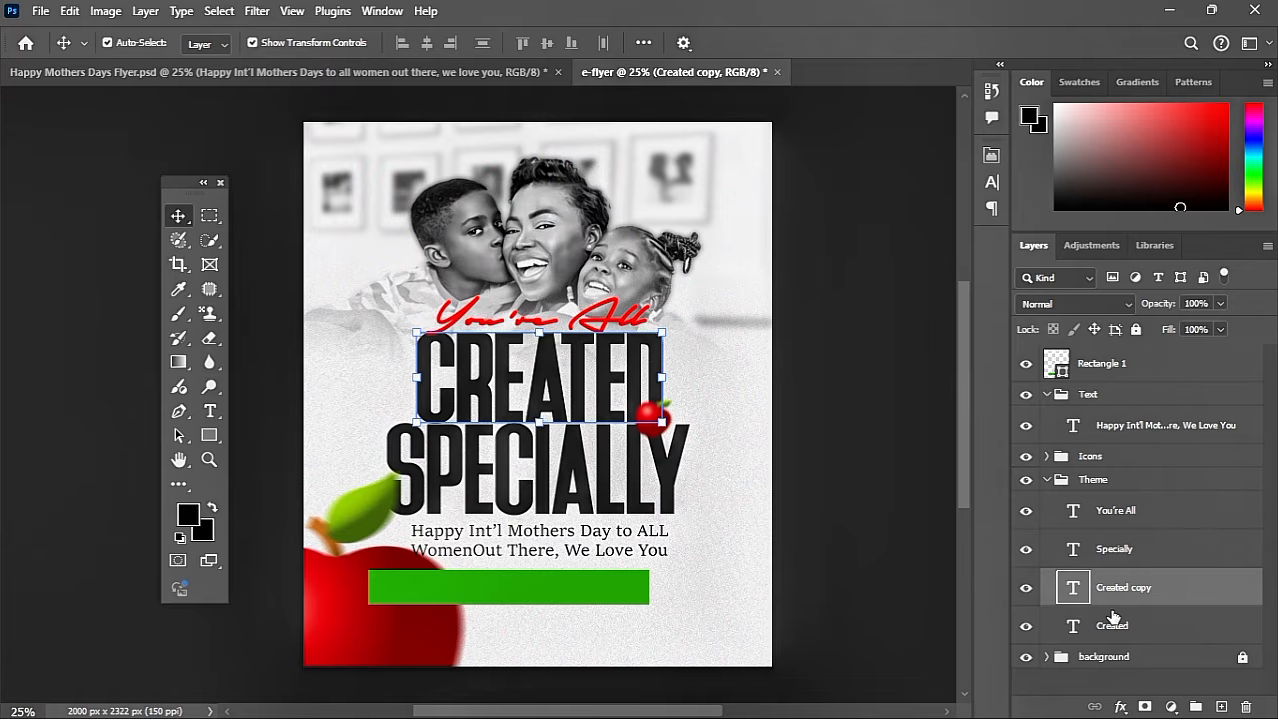
left_click_drag(1105, 588, 1108, 408)
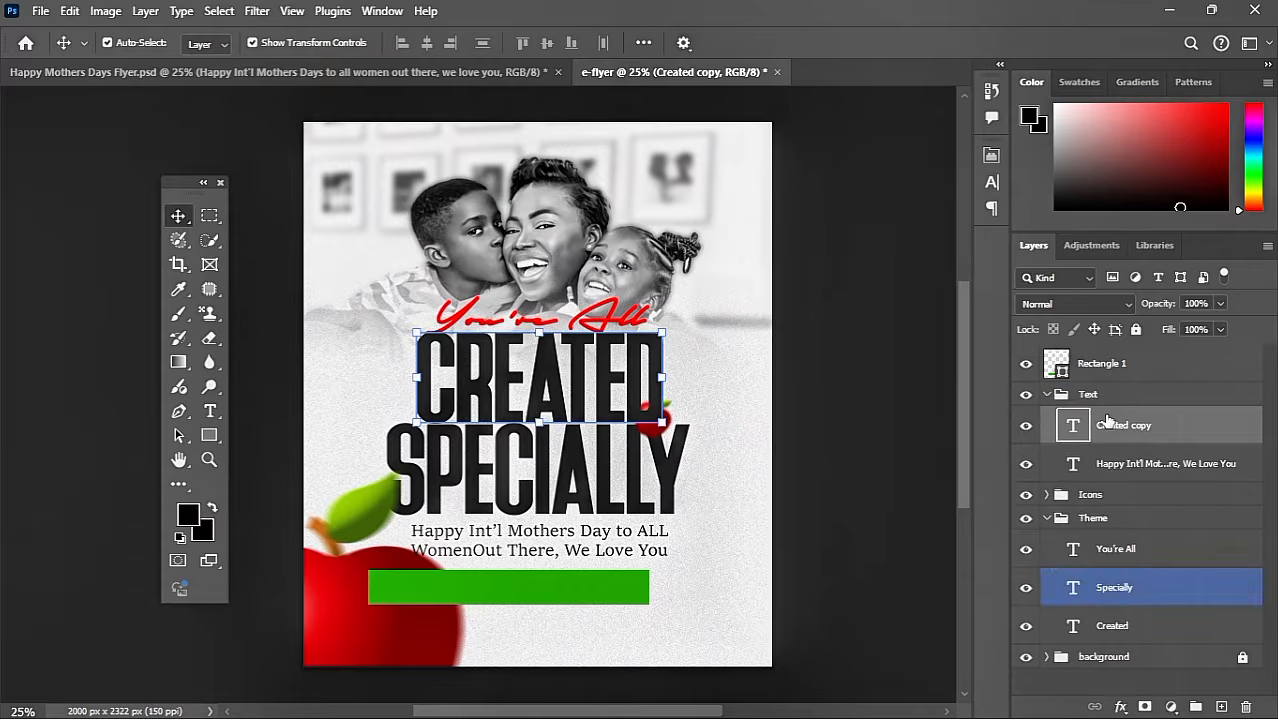
left_click_drag(540, 378, 521, 569)
Move the green rectangle layer below the Text group's layers, directly above the Icons group.
left_click(1138, 401)
left_click_drag(1127, 368, 1072, 474)
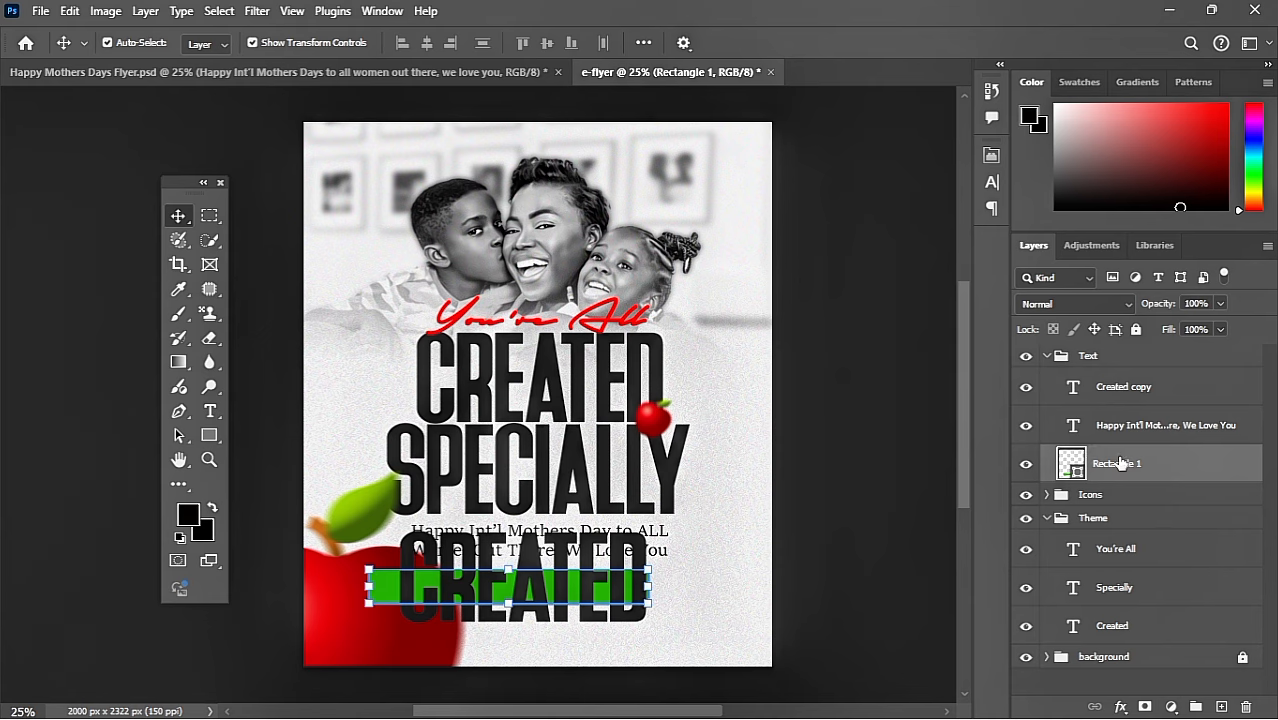
left_click_drag(1121, 470, 1076, 430)
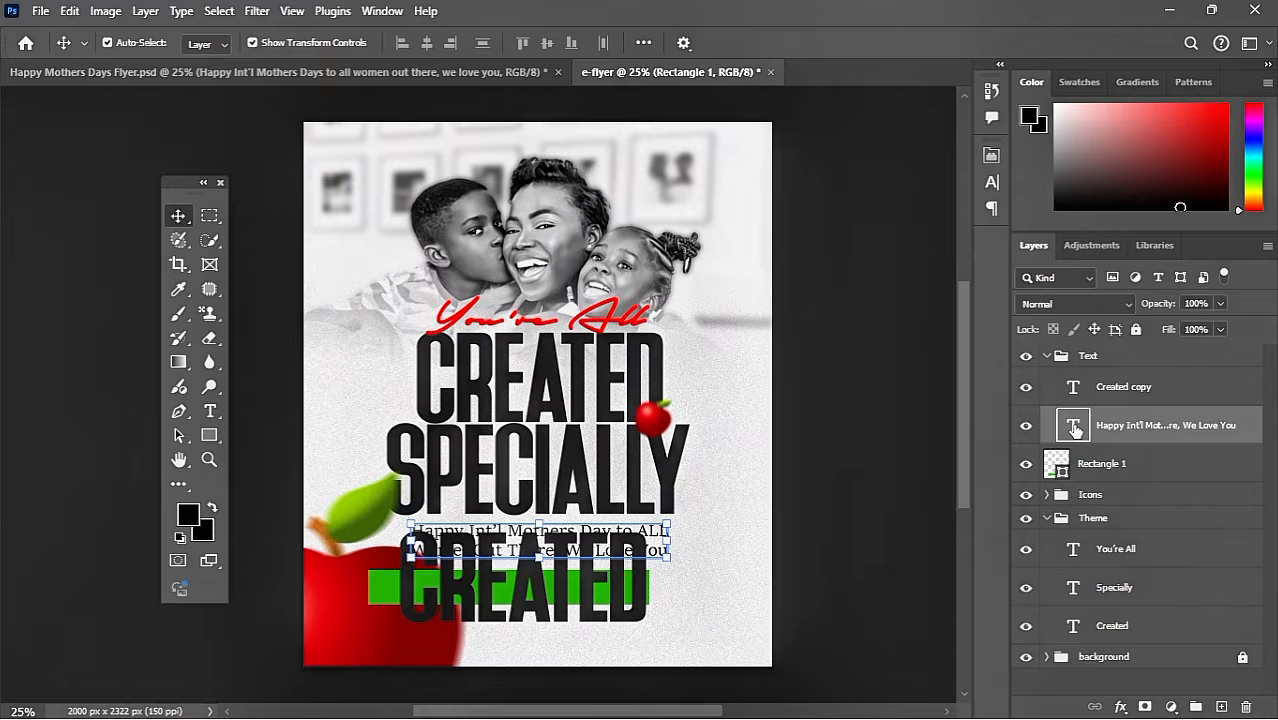
Replace the copied "CREATED" text over the green bar with "Join Us Celebrte All Mothers".
double_click(1075, 428)
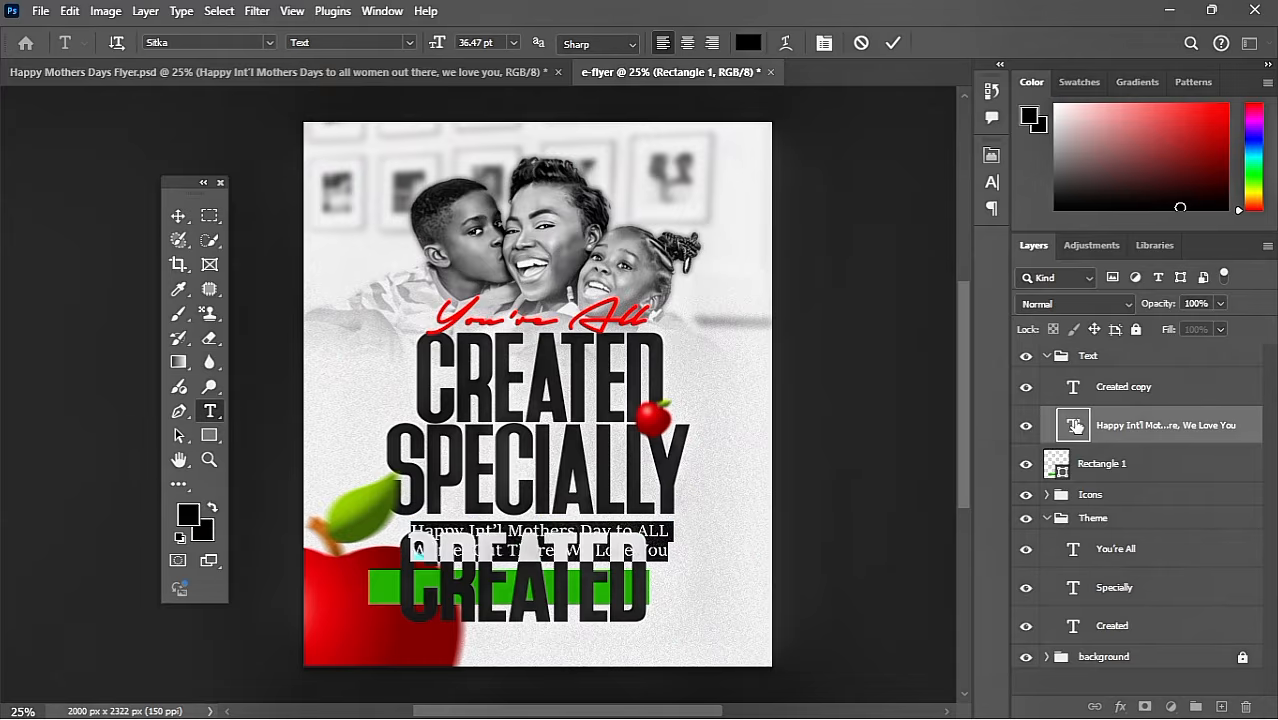
left_click(897, 43)
left_click(1075, 397)
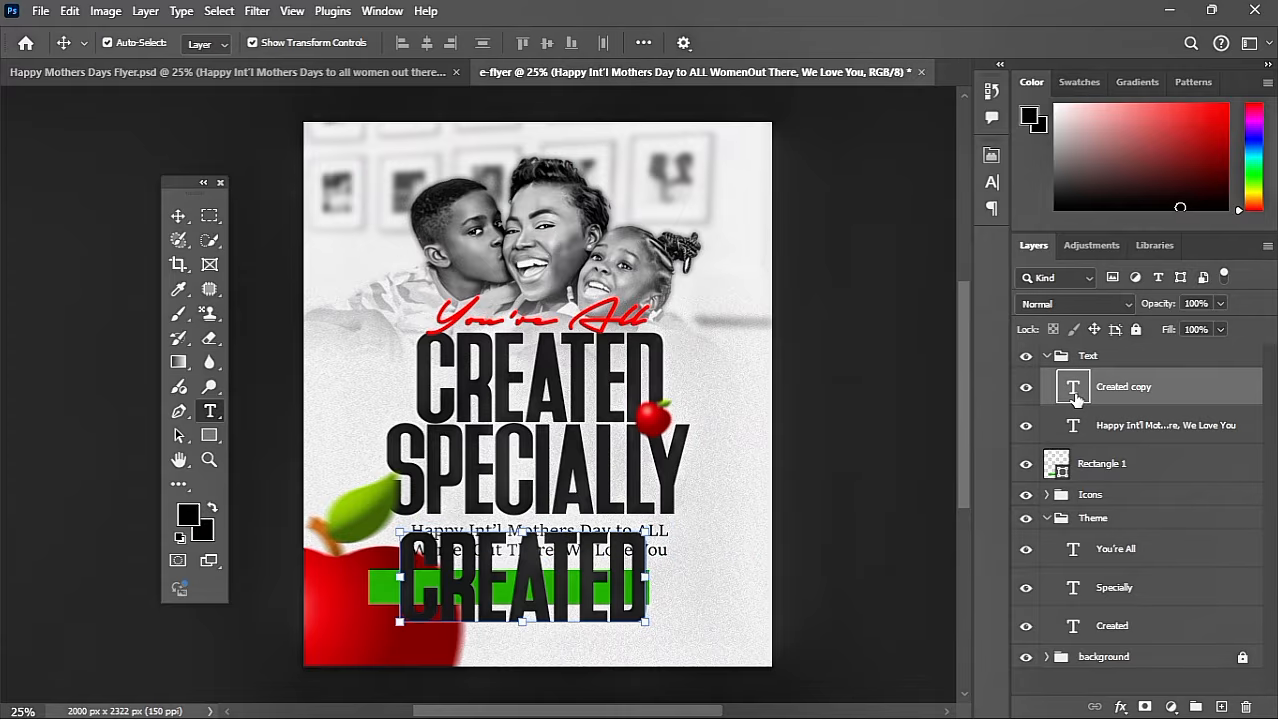
double_click(1075, 397)
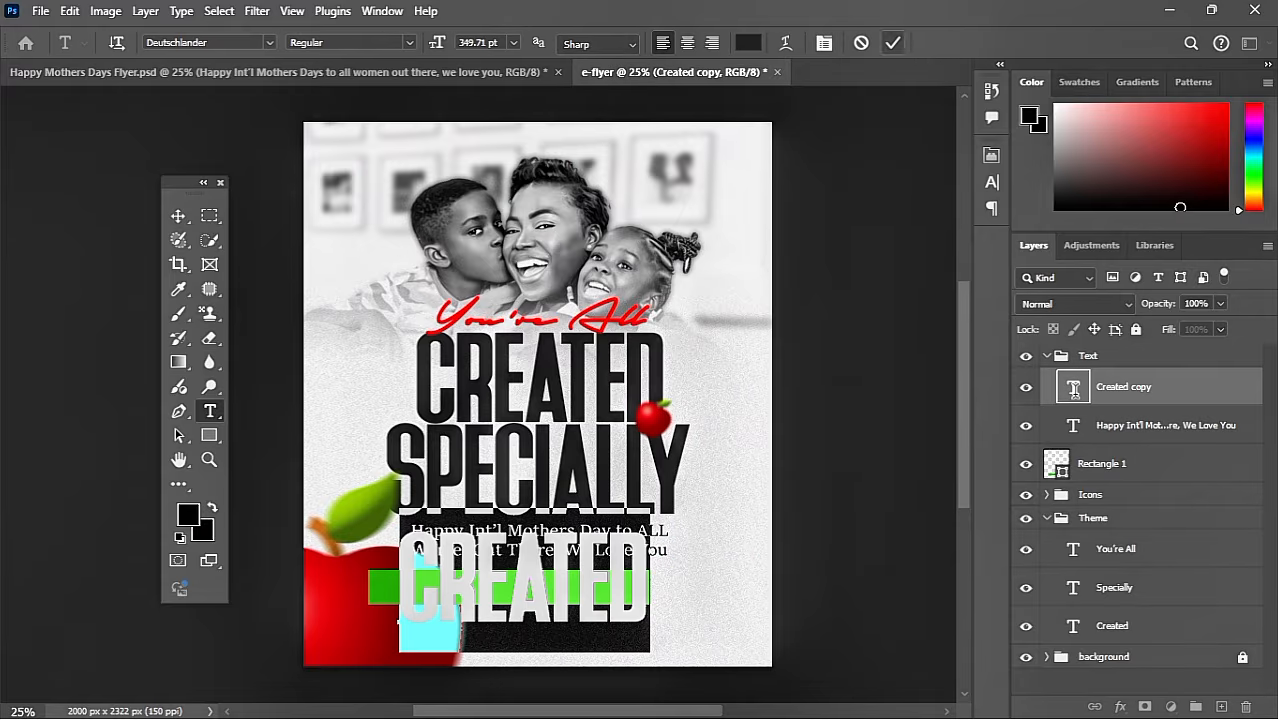
key("BackSpace")
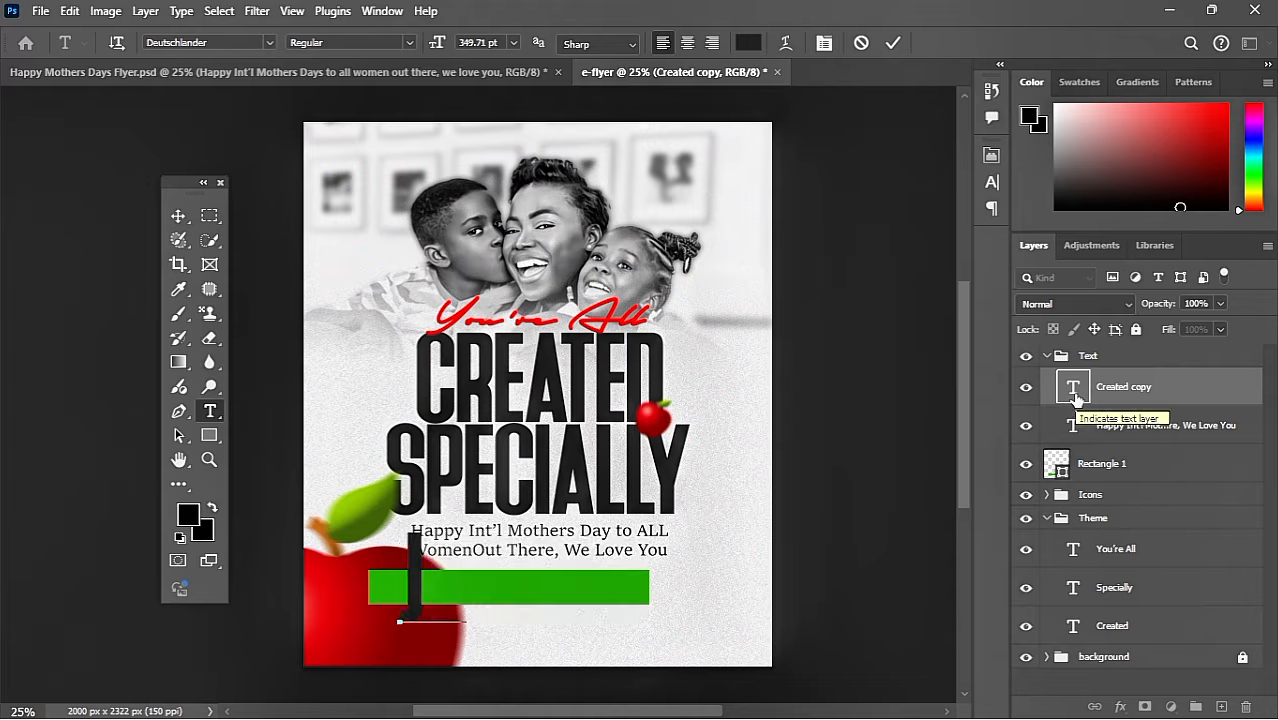
type("JOIN U")
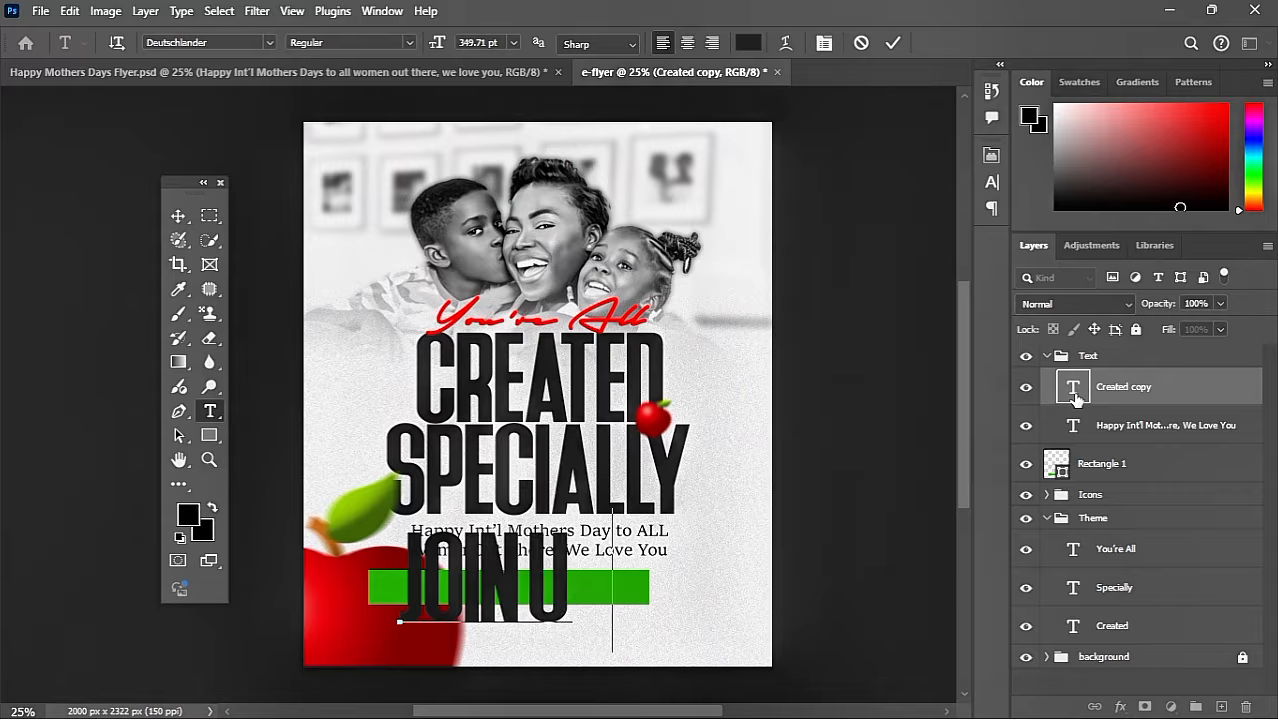
type("S CE")
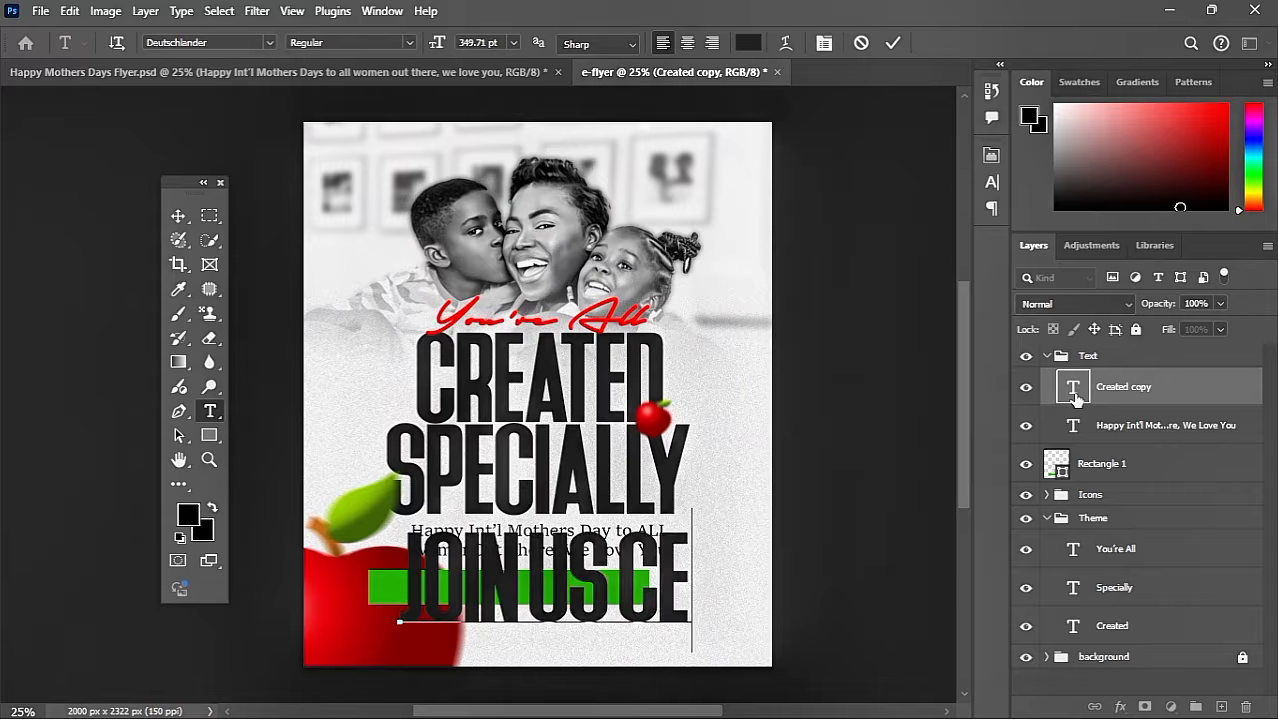
type("LEBR")
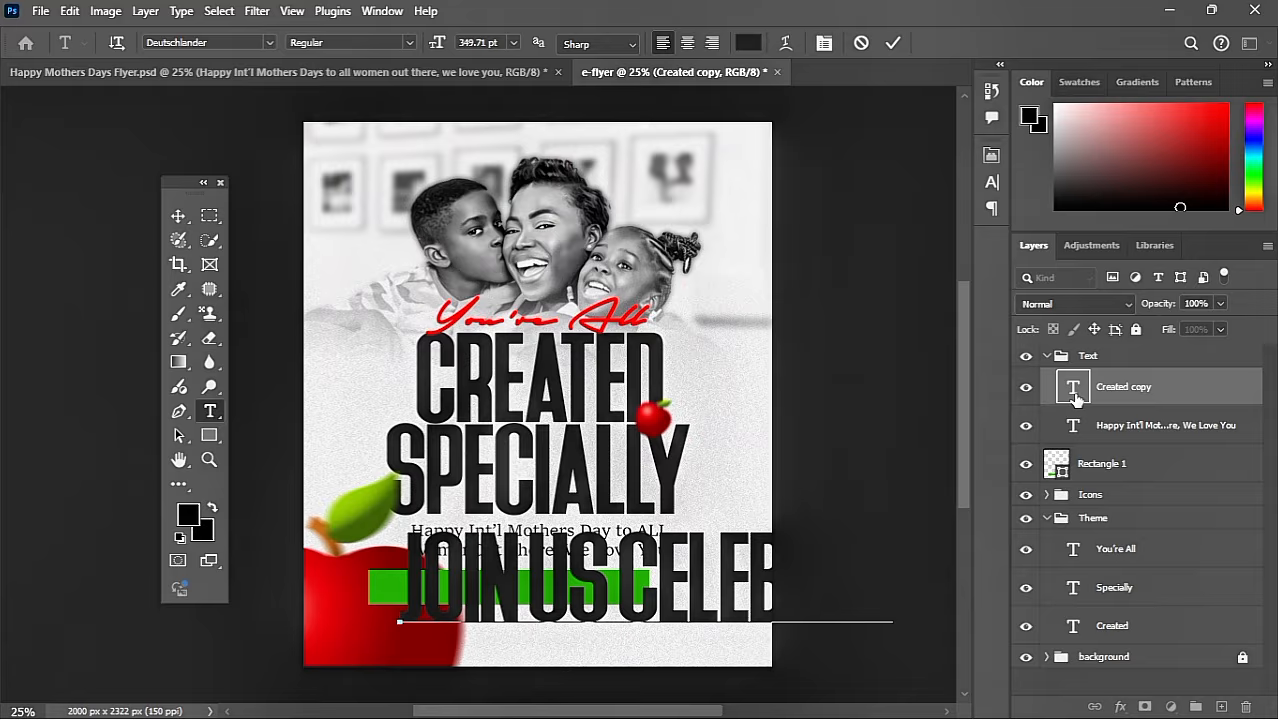
type("AT")
left_click(893, 43)
Reduce the "Join Us" text to 72 pt, then fit it onto the green bar by scaling it up to about 81.75 pt.
key("ctrl+t")
left_click(992, 185)
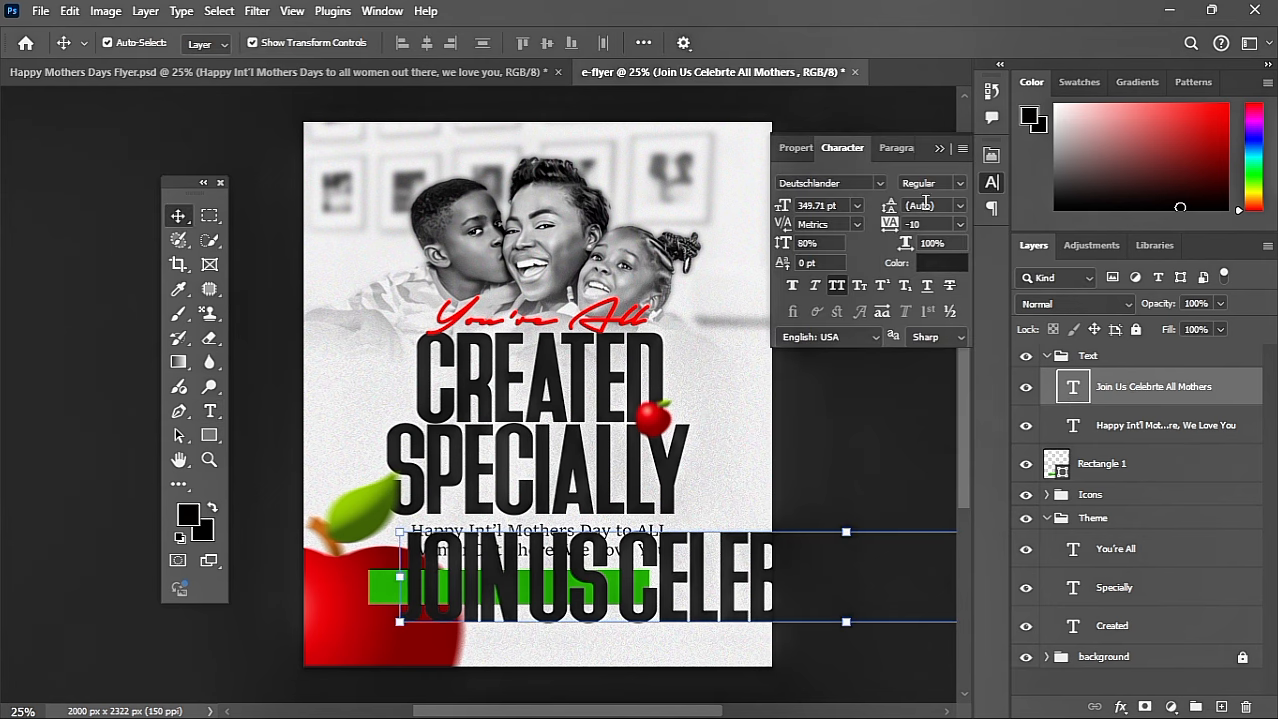
left_click(857, 206)
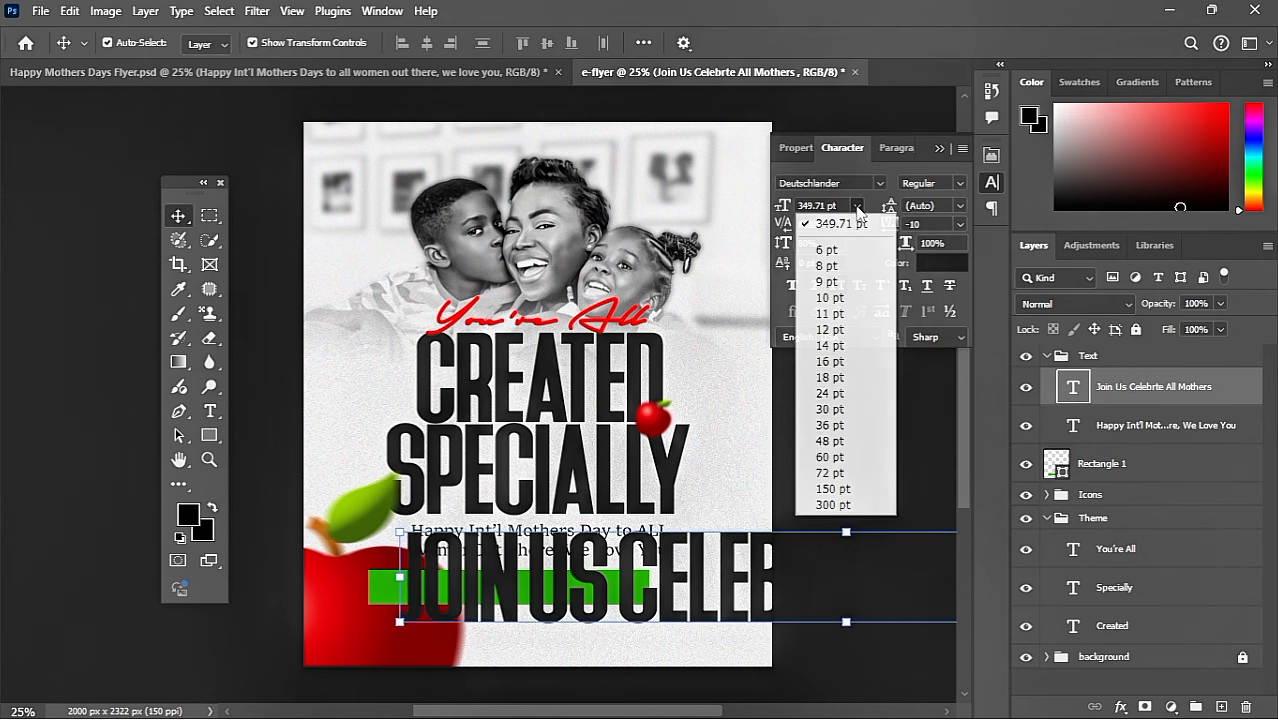
left_click(847, 476)
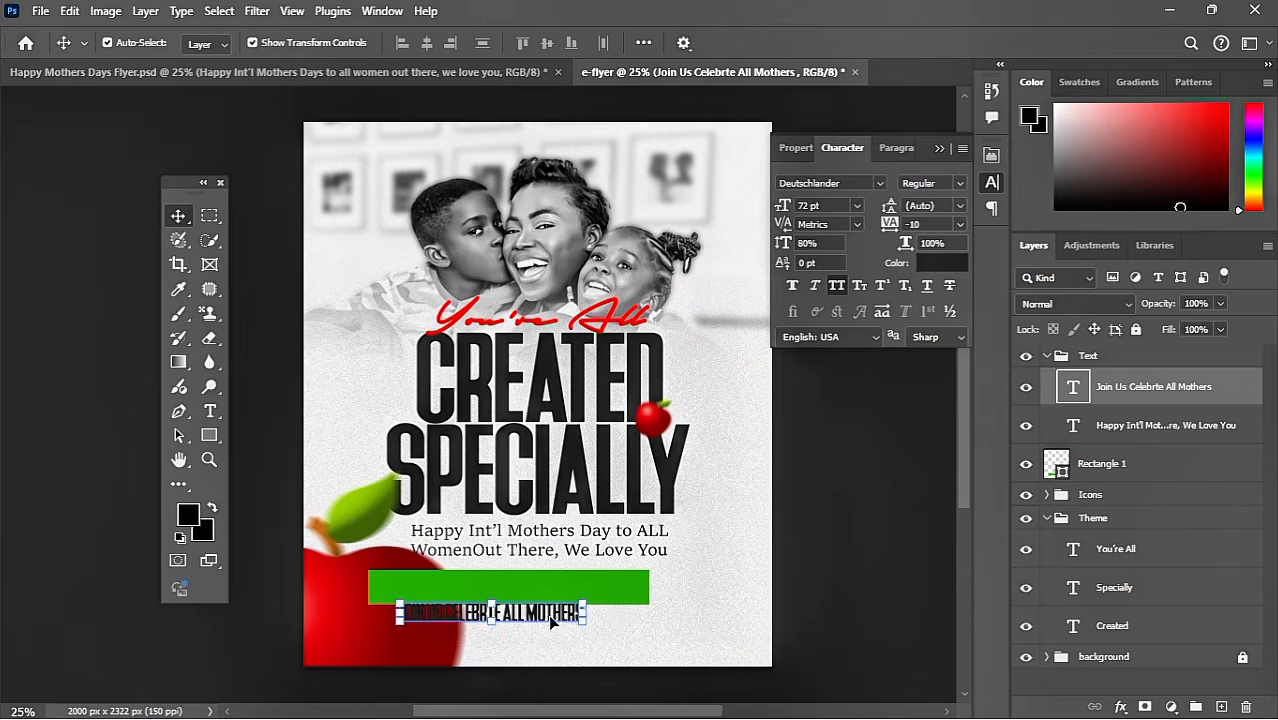
left_click_drag(545, 597, 609, 587)
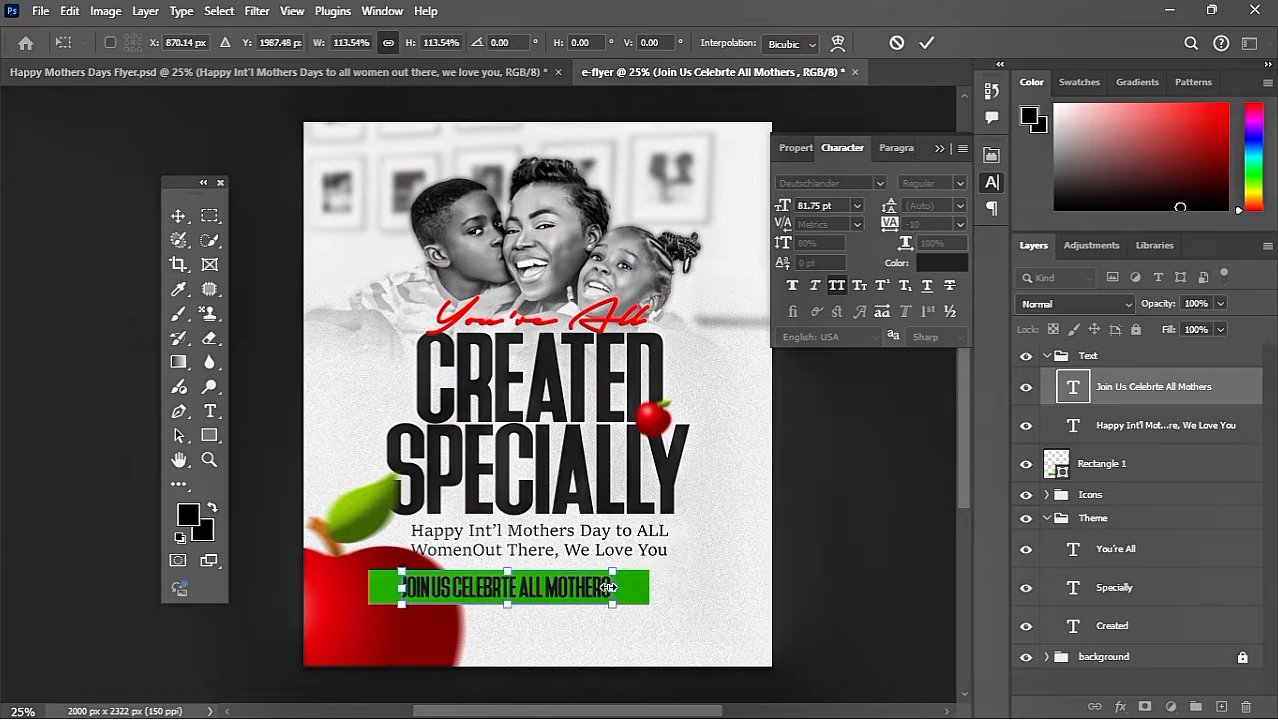
key("Return")
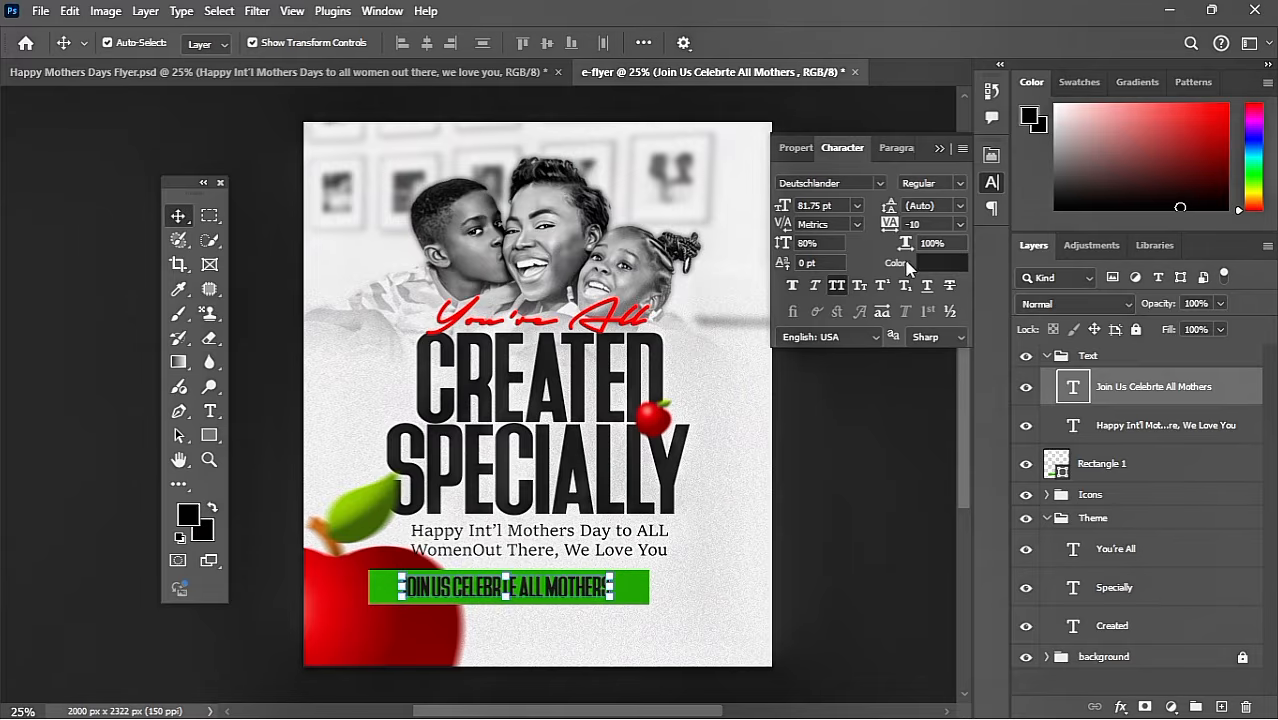
Turn off all caps for the green bar's text and set its tracking to 5 and vertical scale to 100%.
left_click(838, 287)
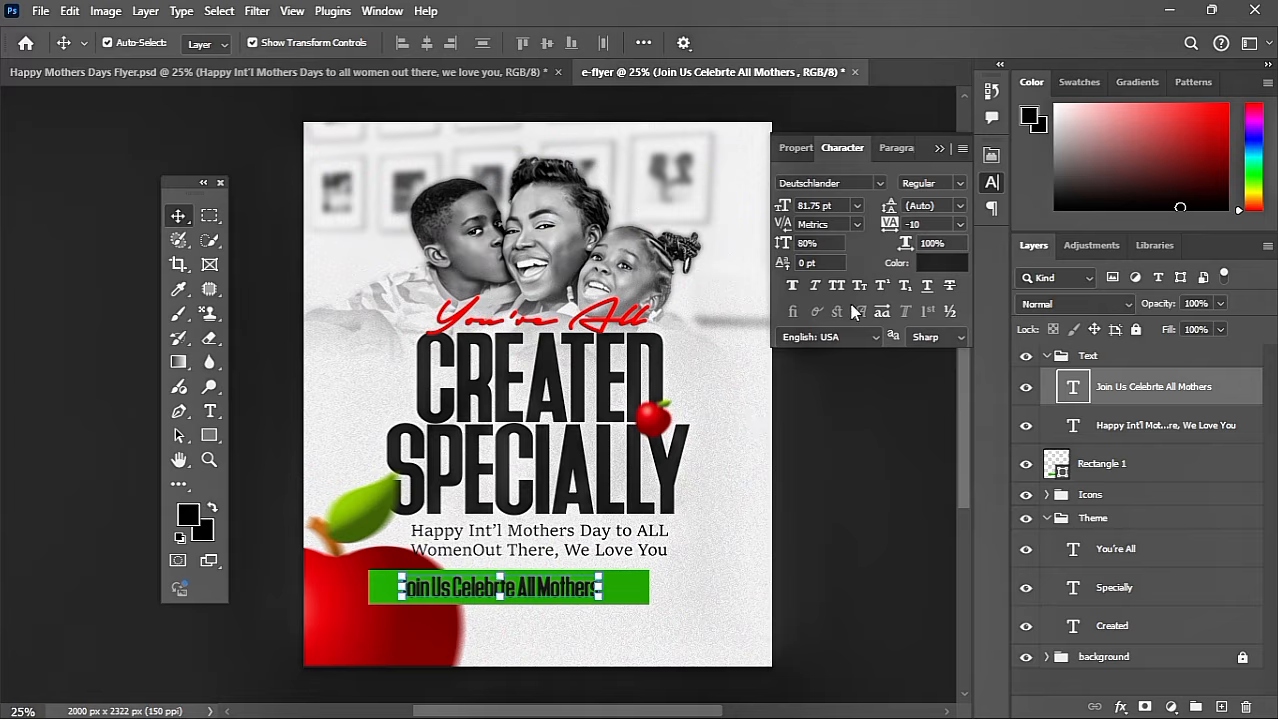
left_click(959, 224)
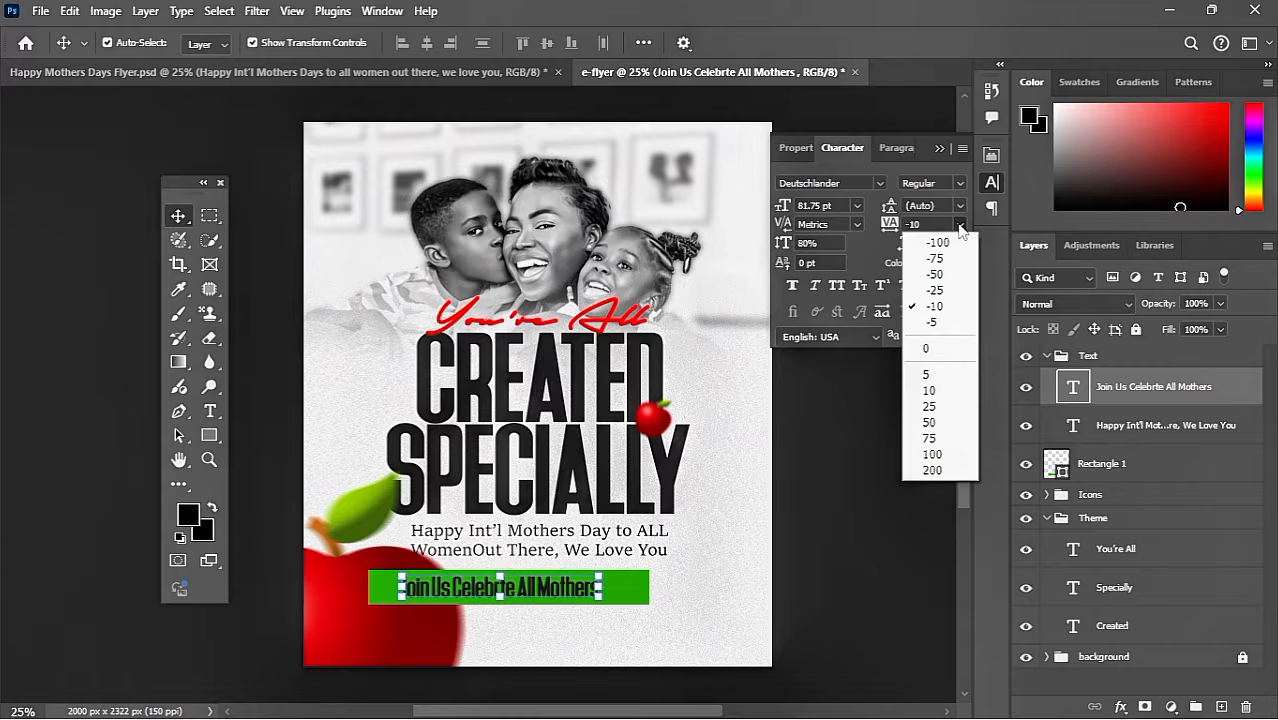
left_click(928, 375)
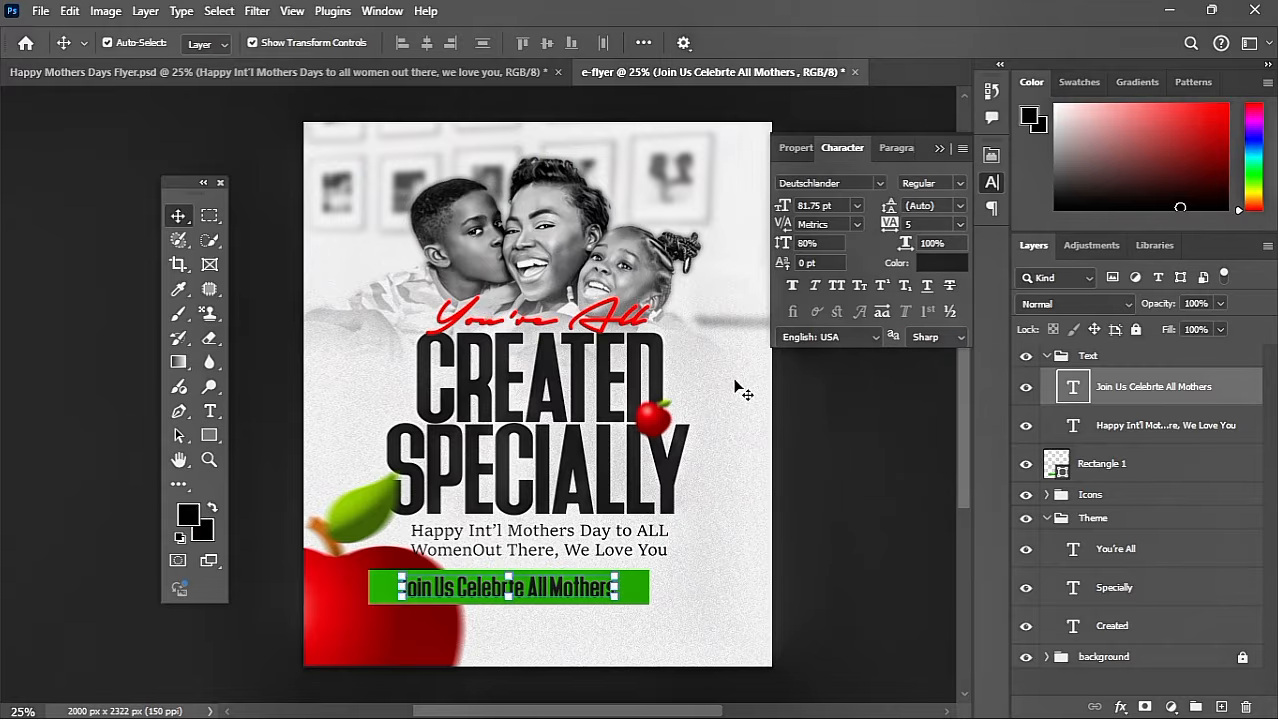
left_click(807, 243)
key("Return")
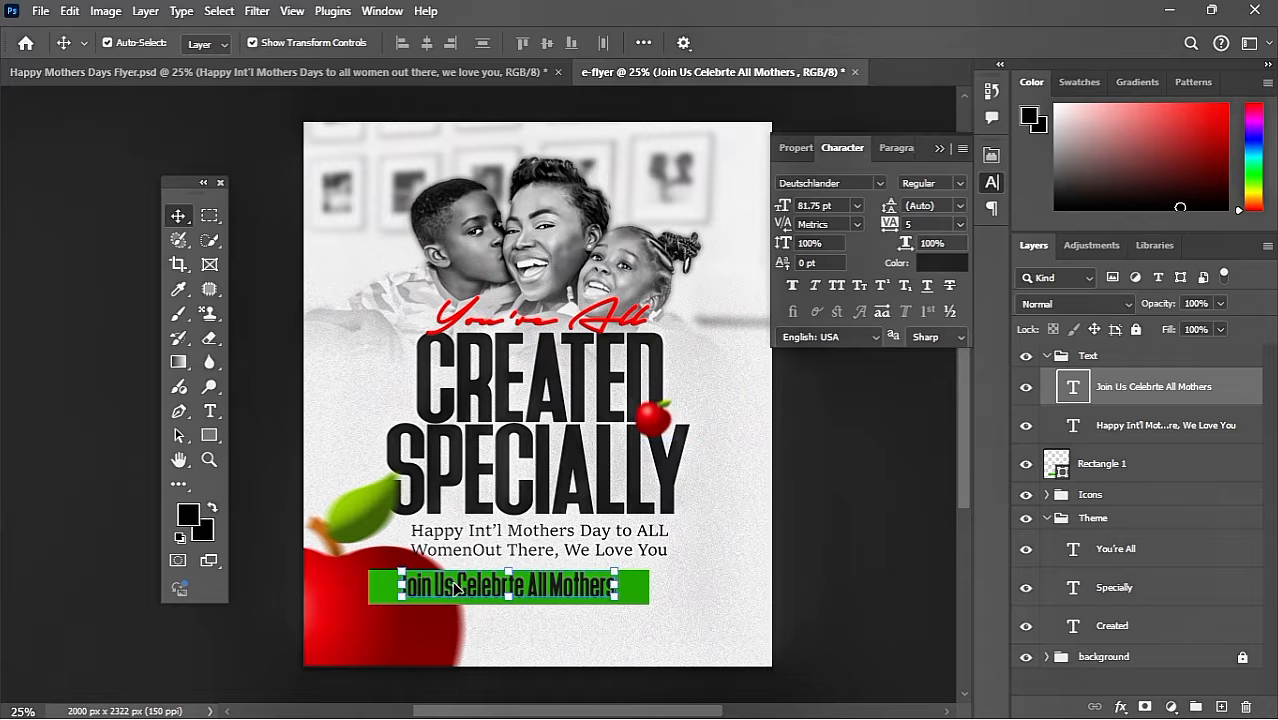
Color the green bar's text white (ffffff) and scale it down to about 67.69 pt near the bar's left end.
left_click_drag(453, 584, 453, 590)
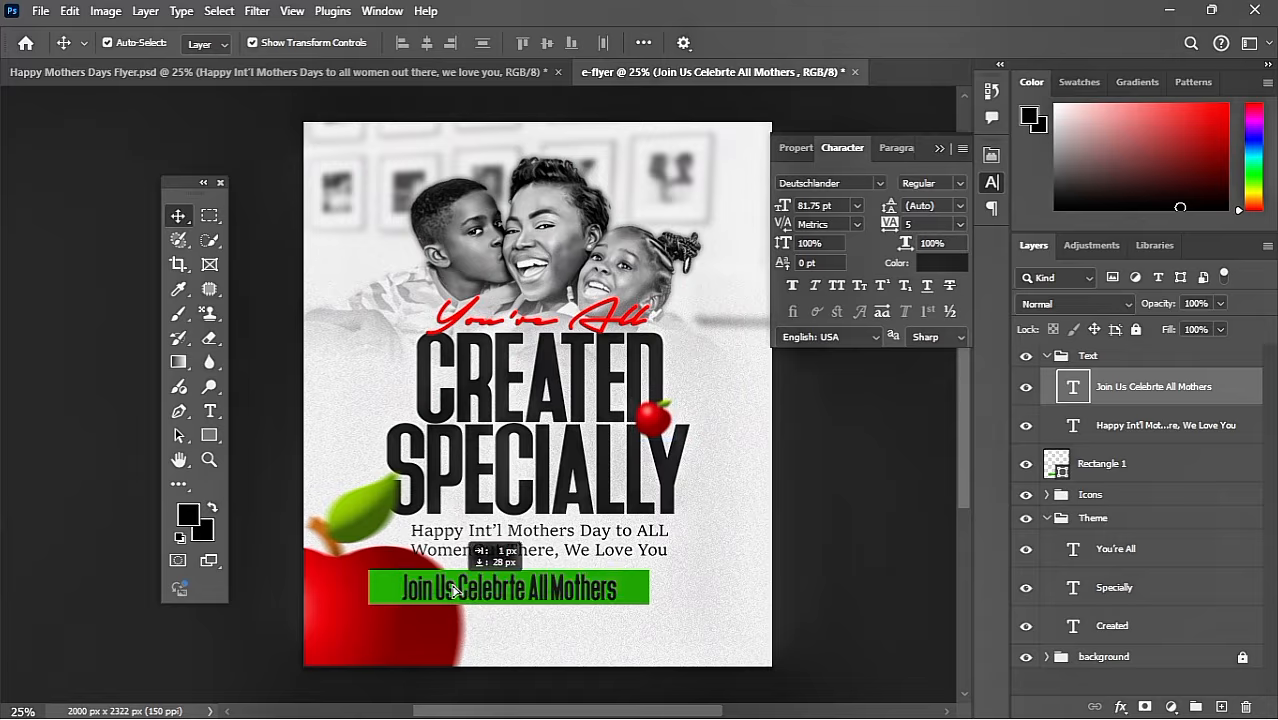
double_click(453, 589)
left_click(933, 263)
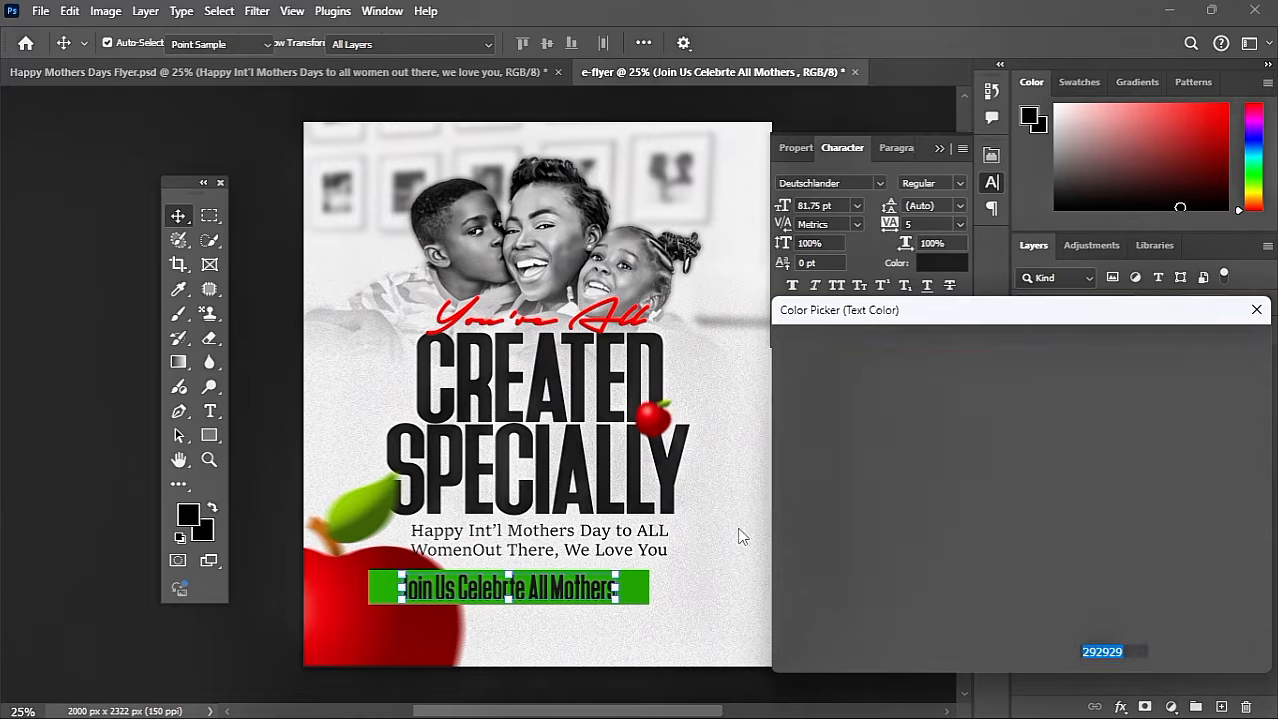
left_click(730, 338)
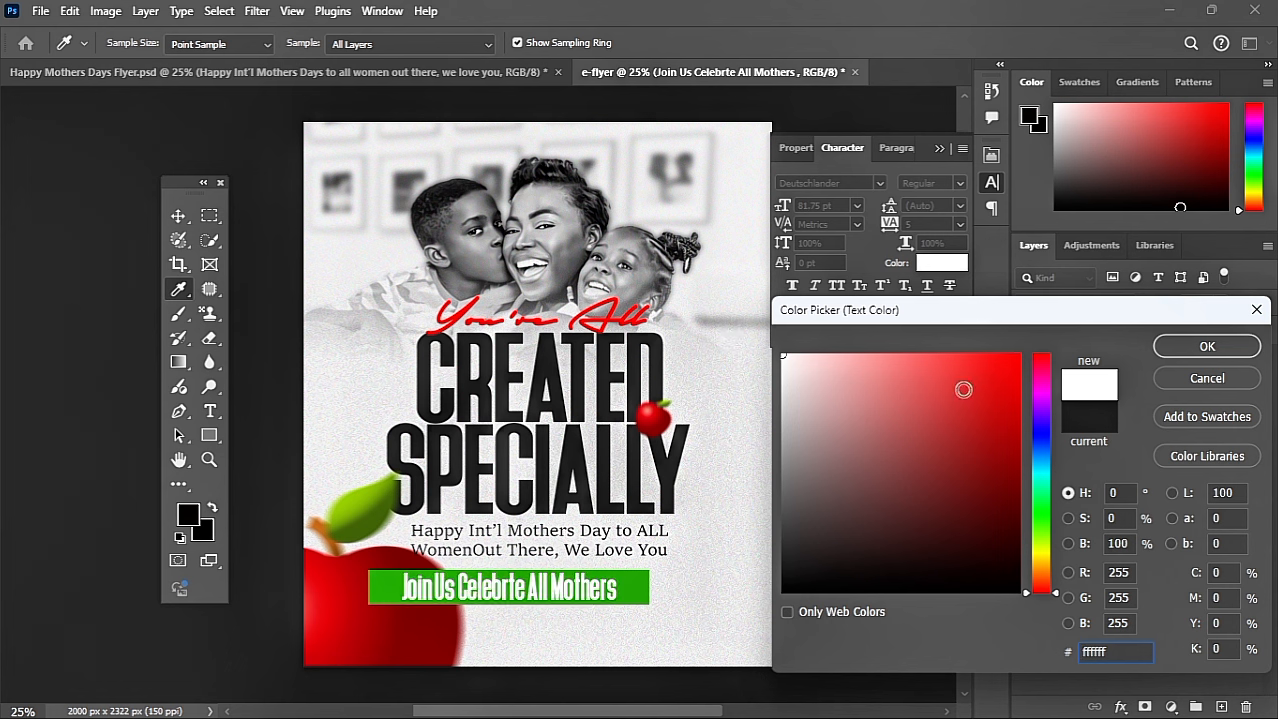
left_click(1205, 346)
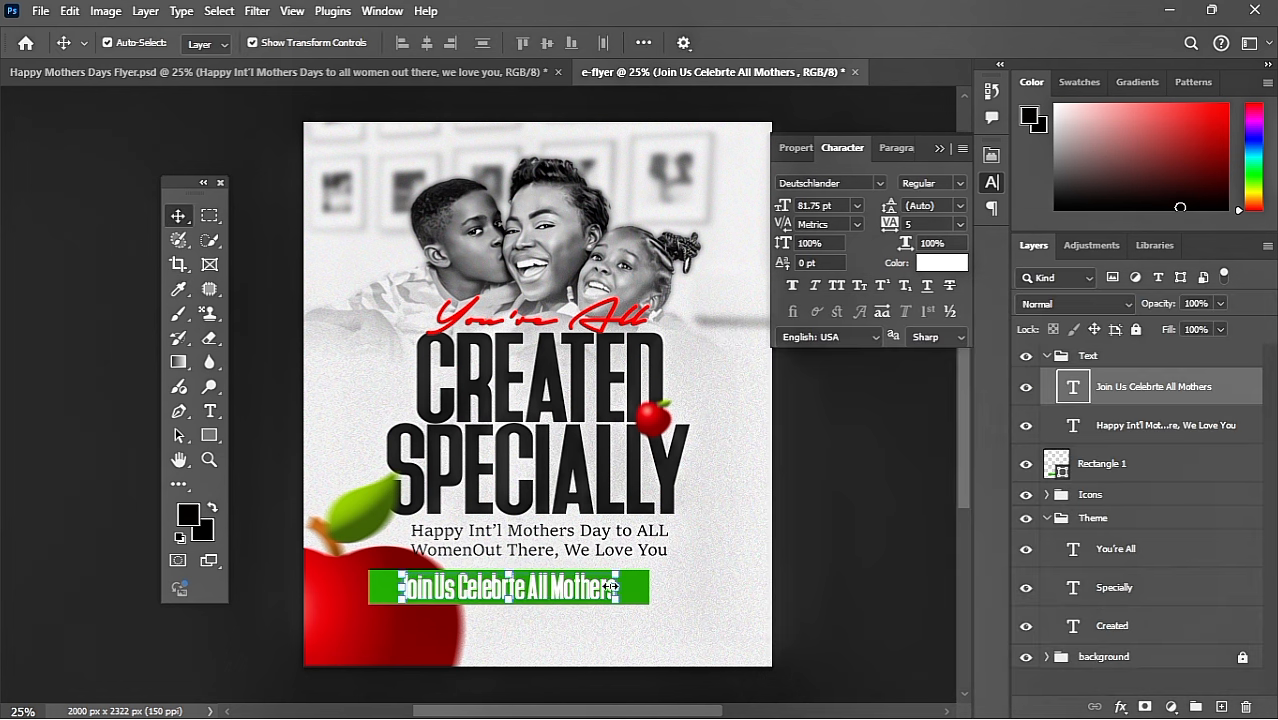
left_click_drag(611, 587, 565, 586)
key("Return")
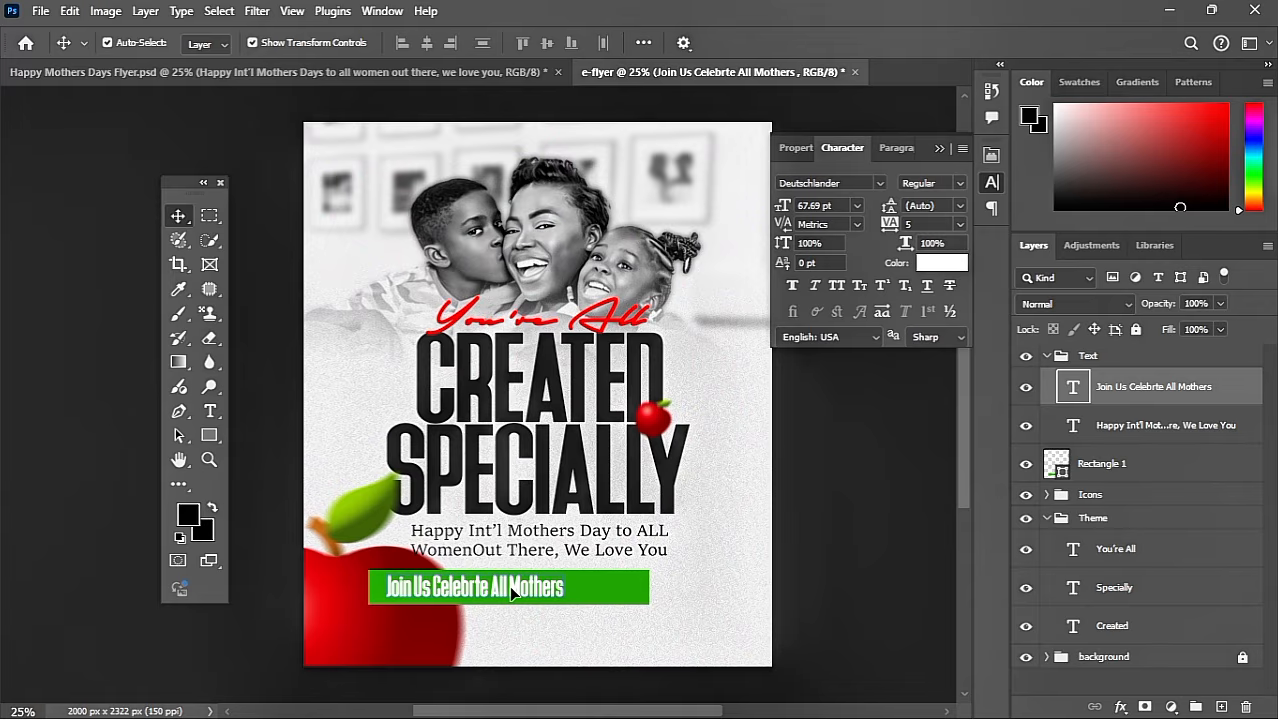
Try inserting "African" before "Mothers" in the green bar's text.
double_click(512, 590)
left_click(510, 587)
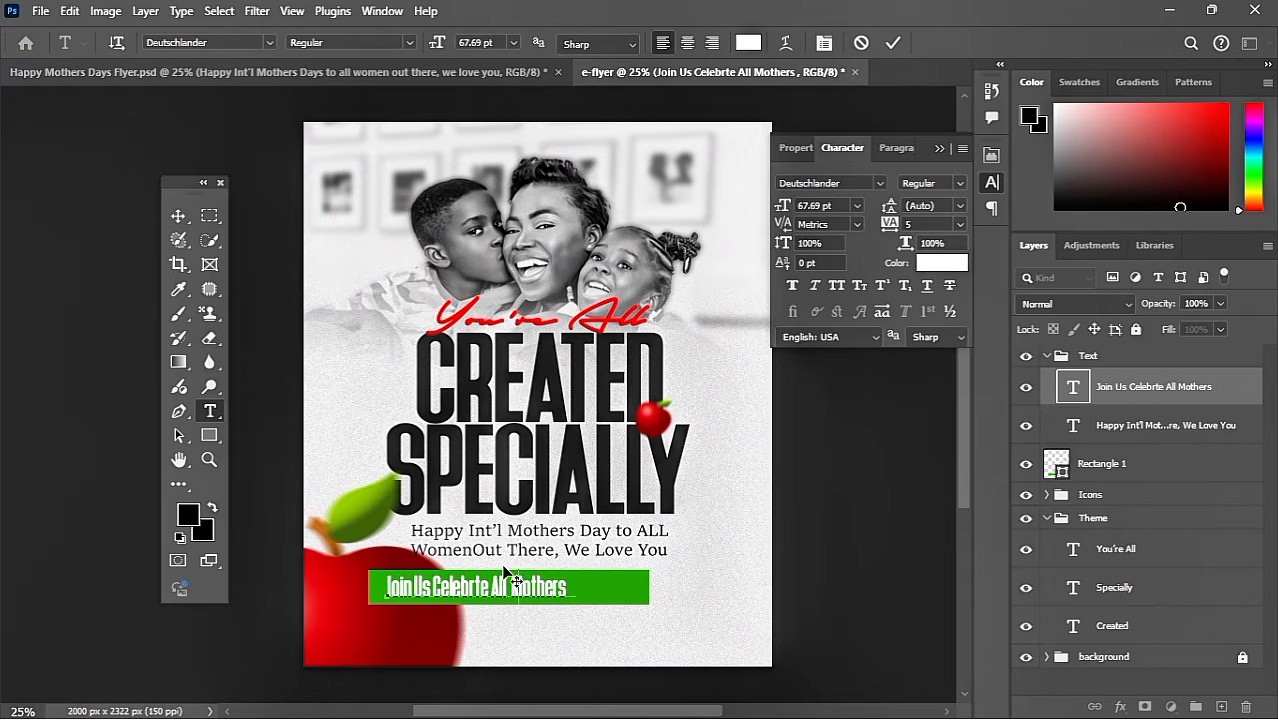
type("African")
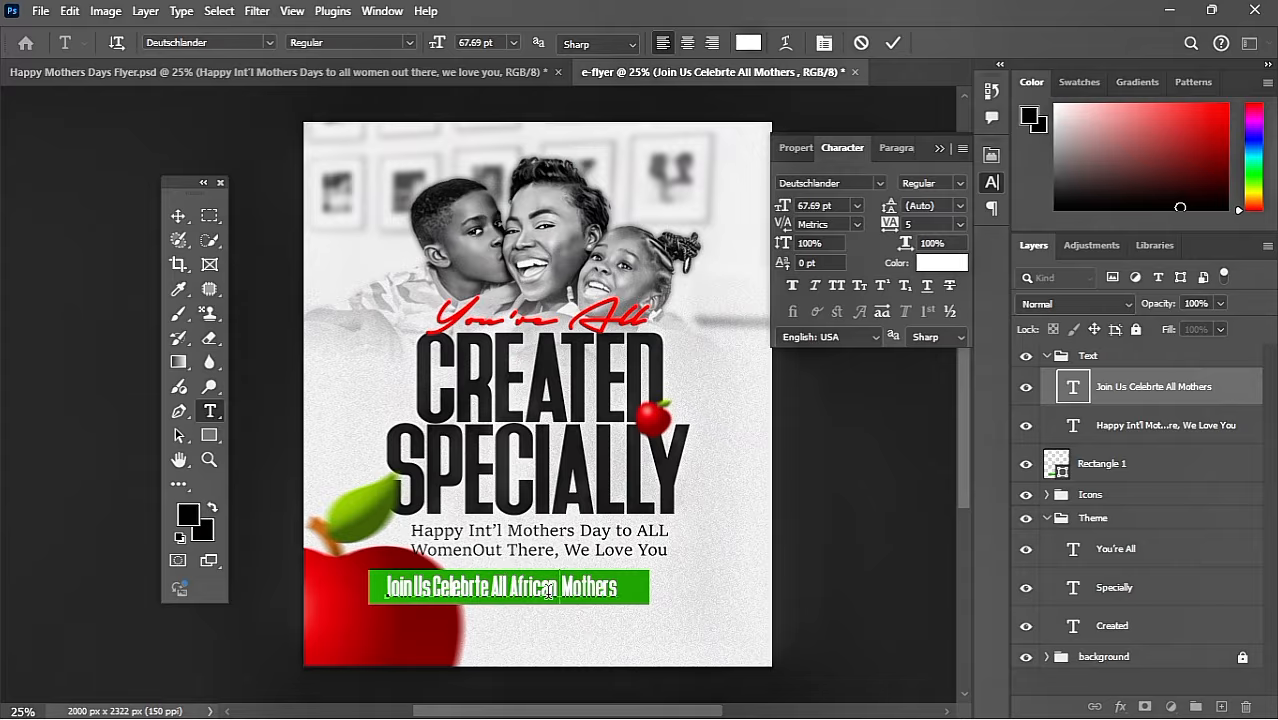
left_click_drag(558, 590, 511, 590)
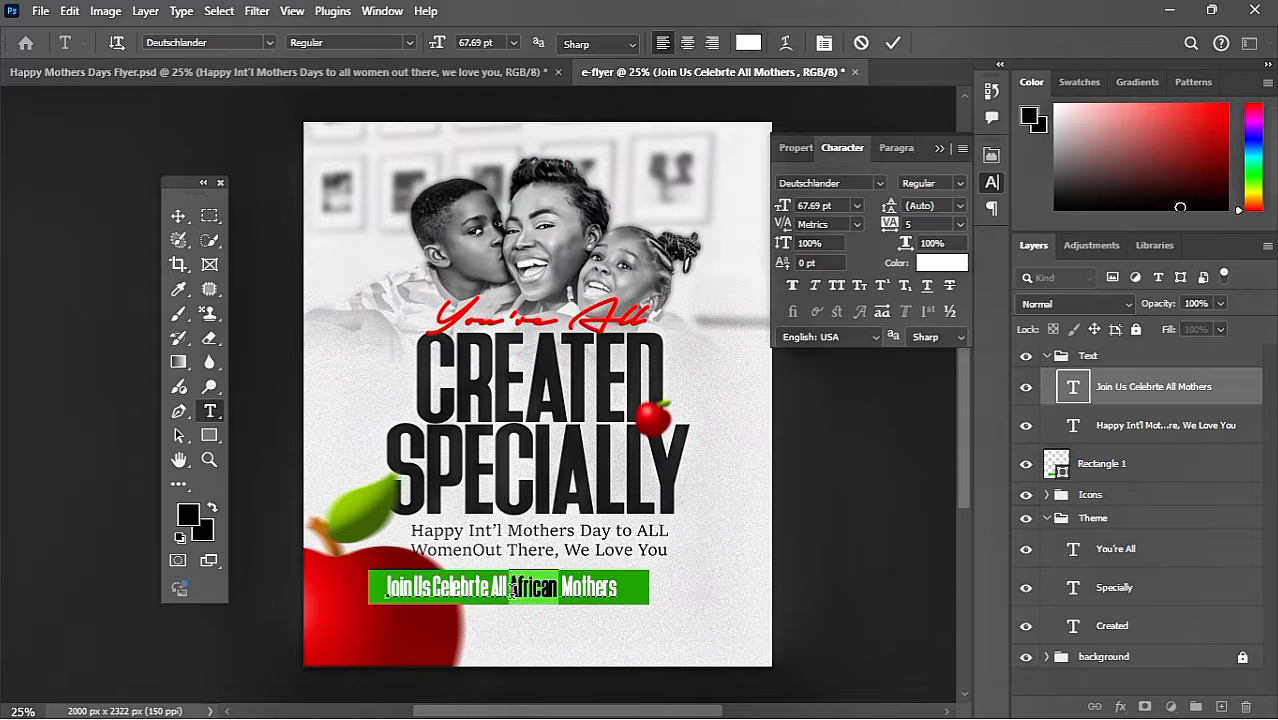
key("BackSpace")
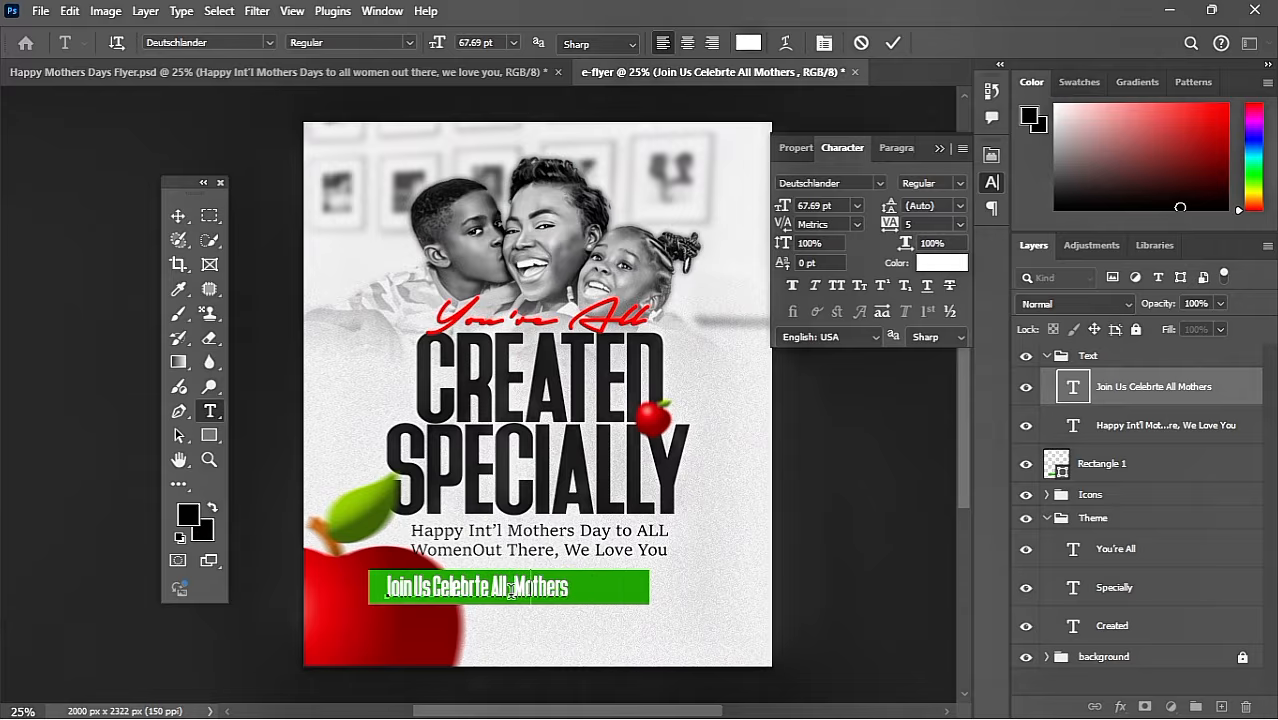
Change the ending of the green bar's text from "Mothers" to "Mother's on Earth".
key("Right")
key("Right")
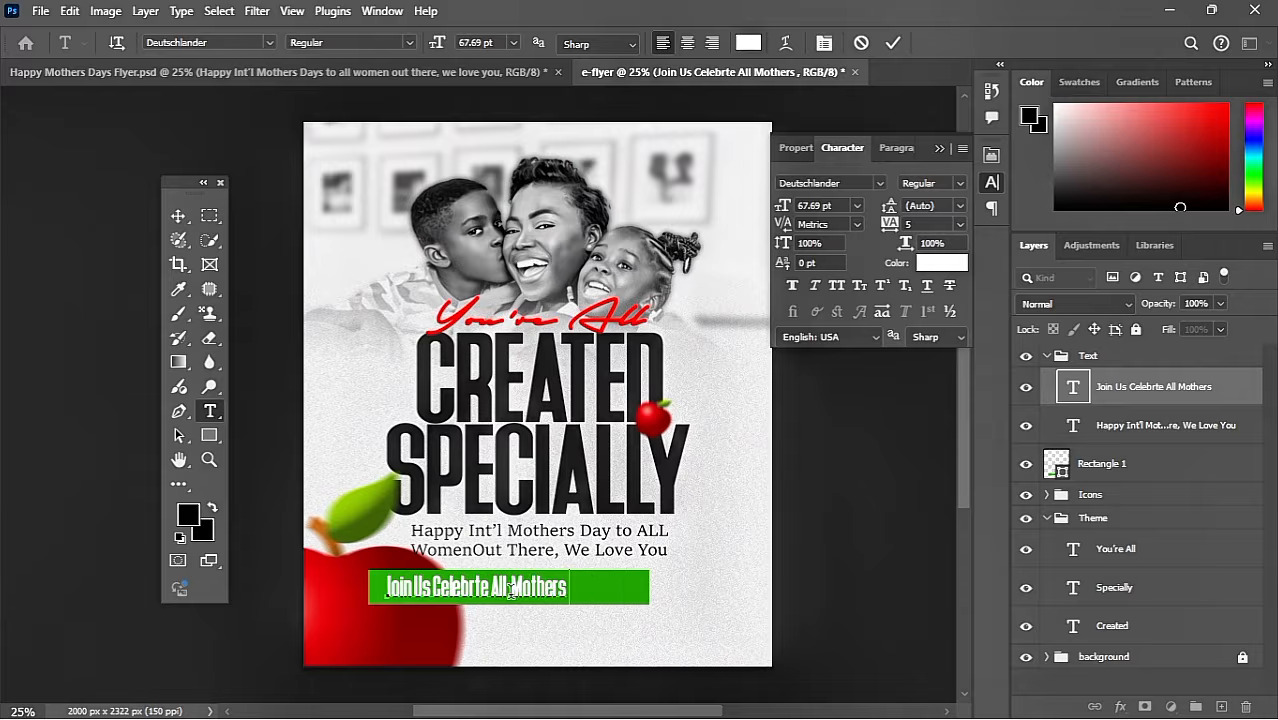
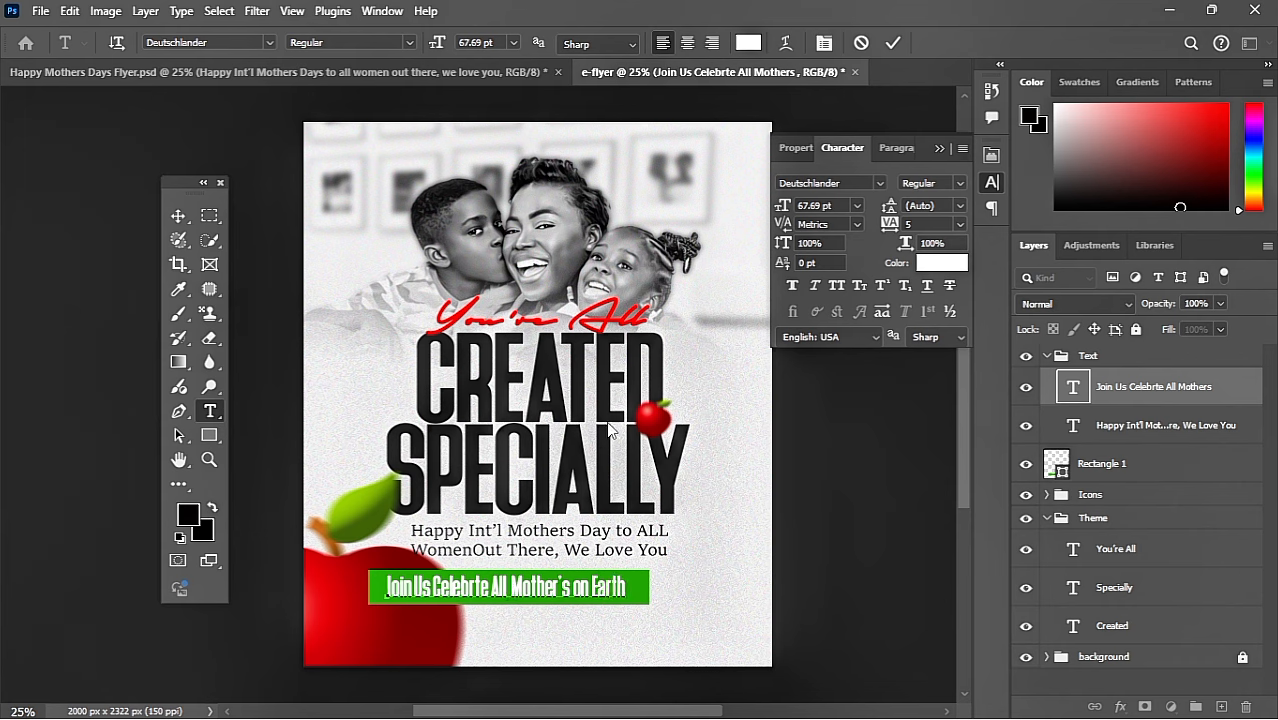
left_click(893, 43)
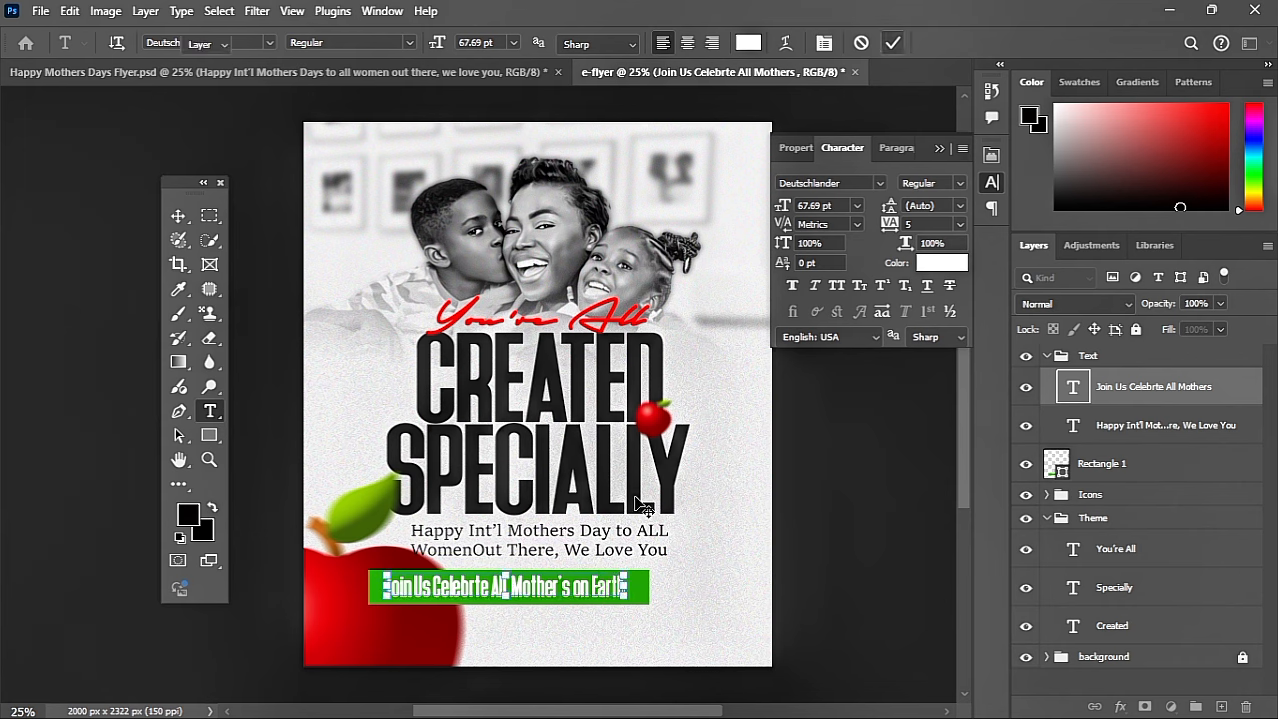
Narrow the green rectangle from its right edge to about 94% of its width and center the text horizontally on it.
left_click(625, 580)
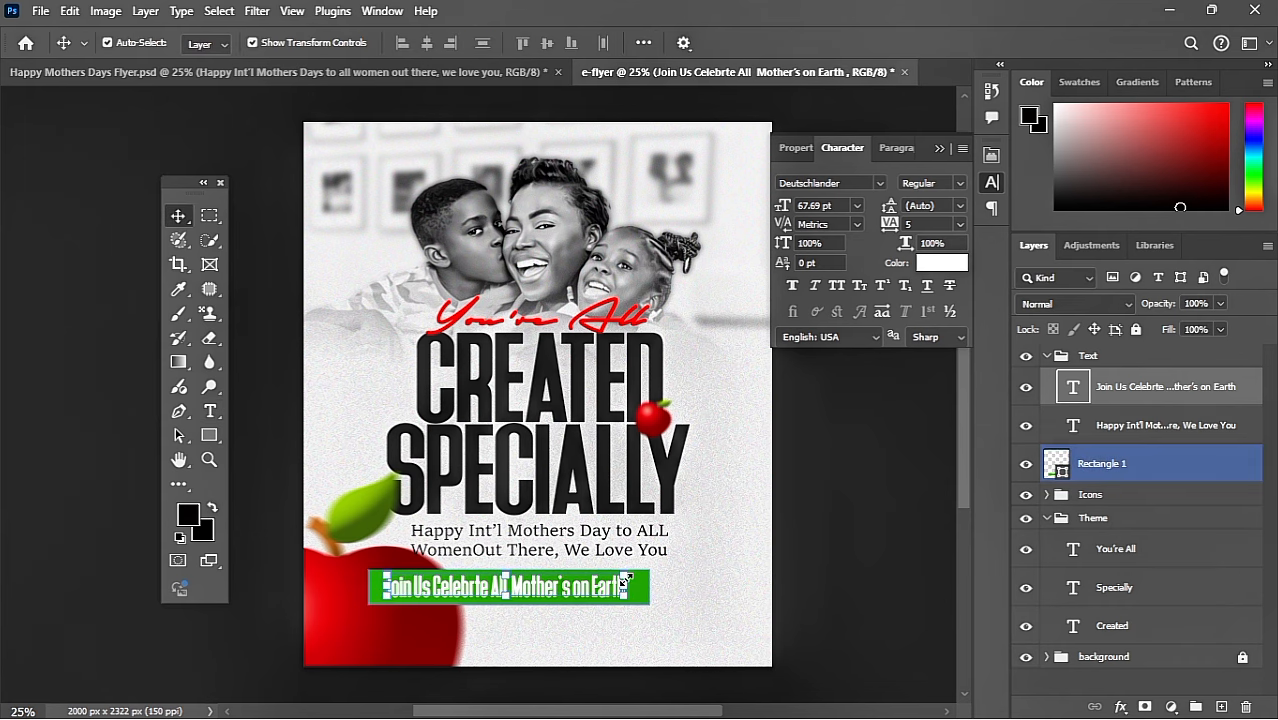
left_click(706, 606)
left_click(646, 600)
left_click_drag(648, 589, 631, 585)
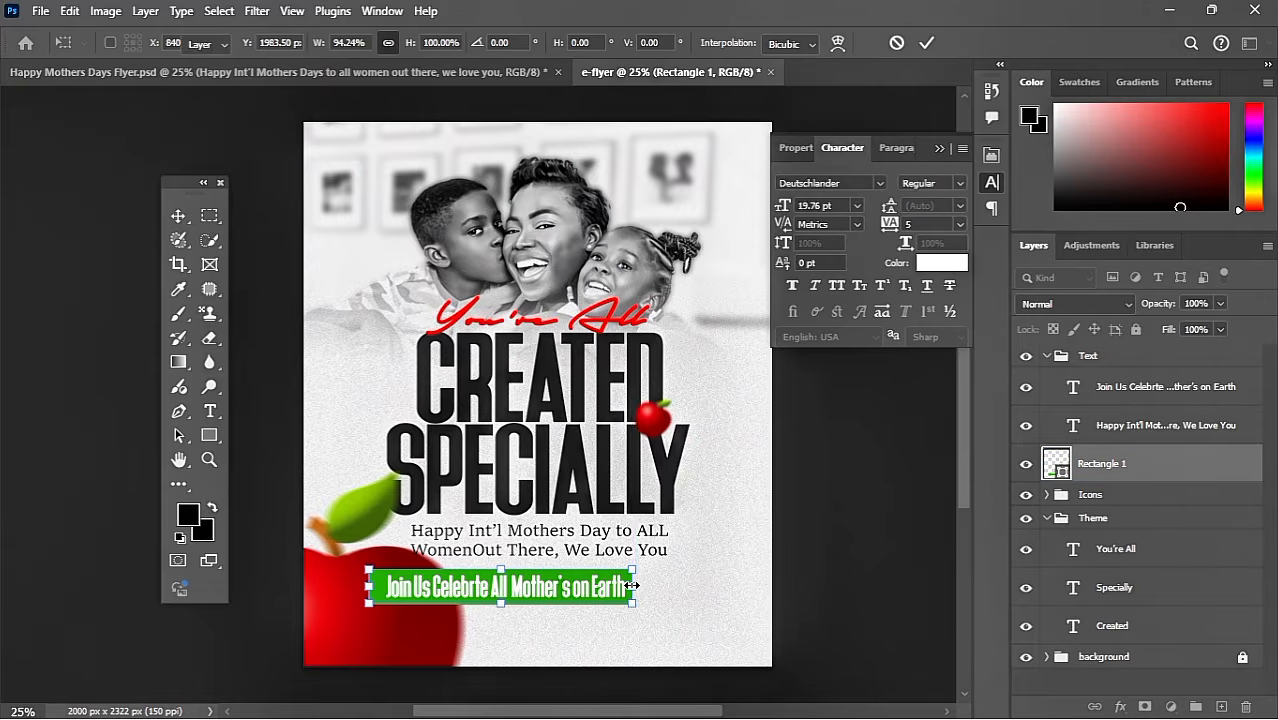
key("Return")
left_click(575, 588, "shift")
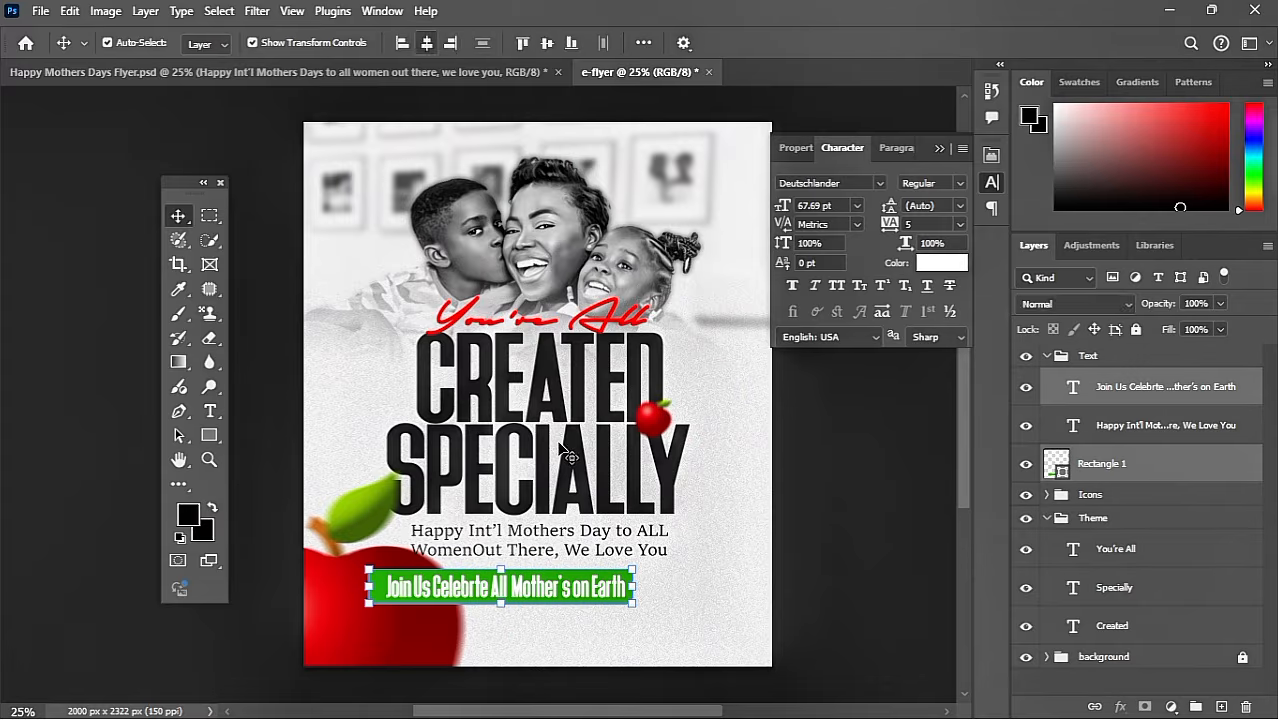
left_click(715, 589)
Duplicate the green bar's text, change the copy to "15th March" and place it just right of the bar.
left_click(529, 586)
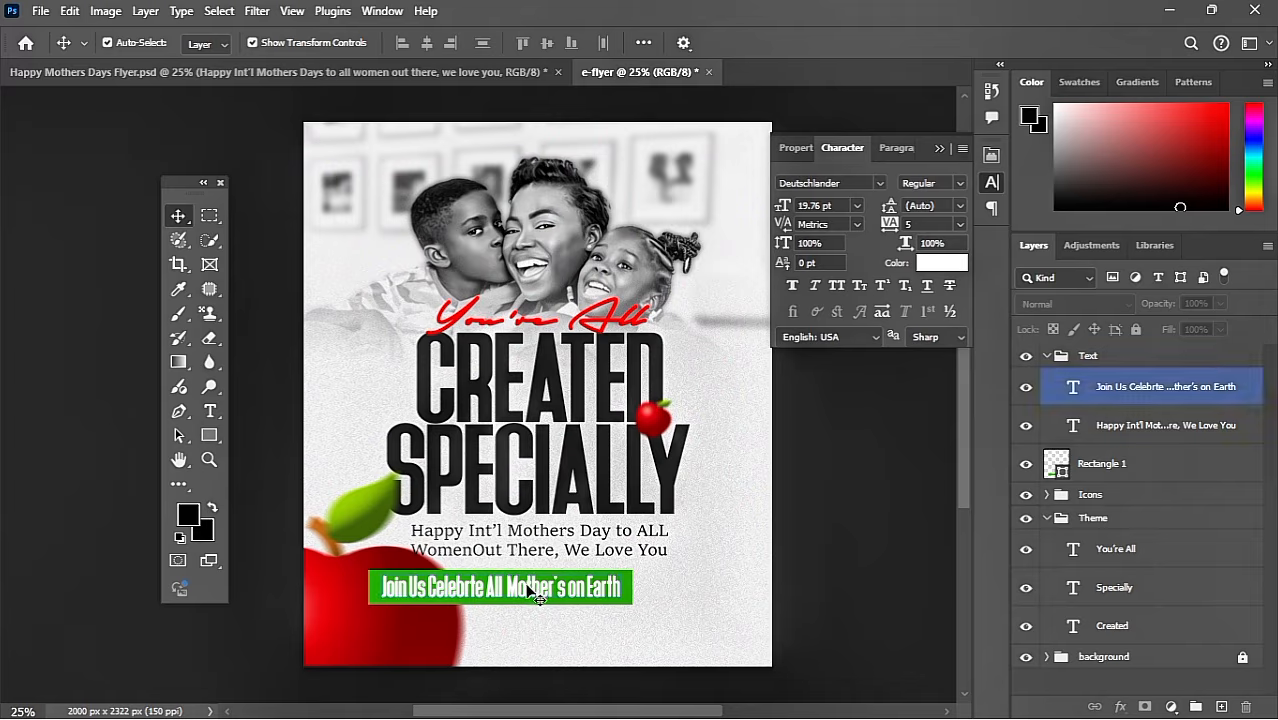
left_click_drag(538, 598, 699, 585)
double_click(699, 585)
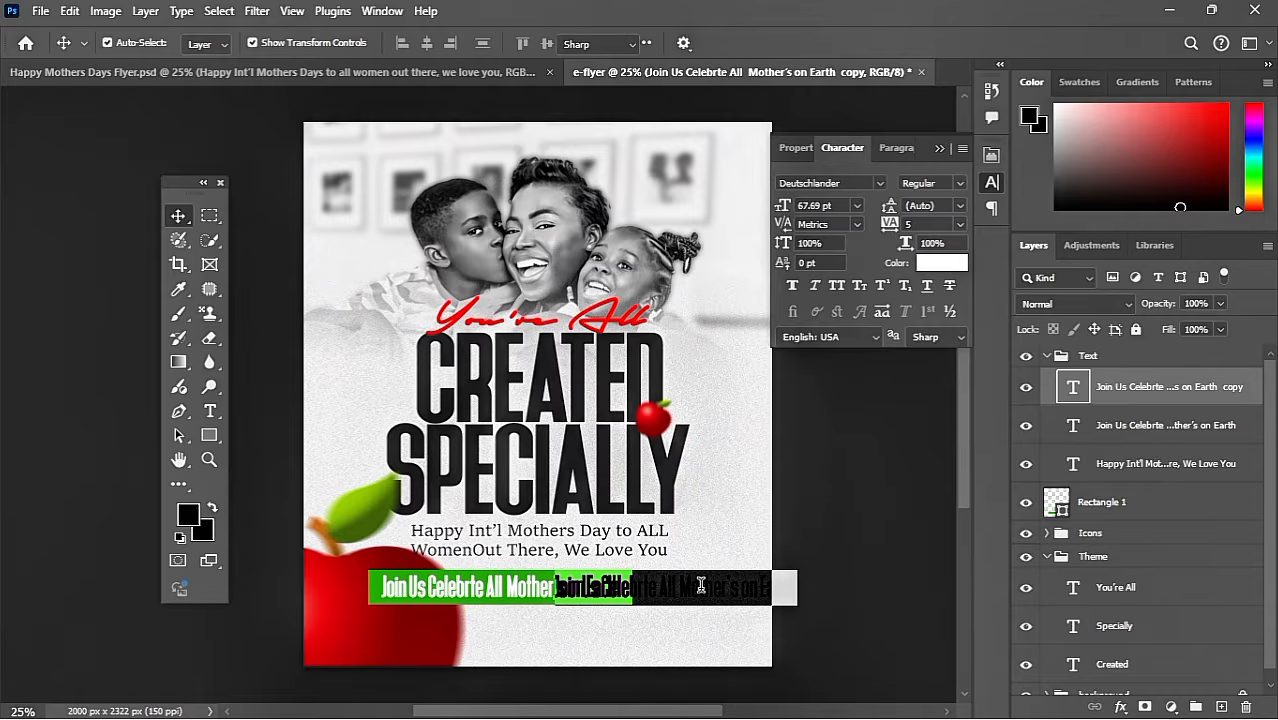
type("15th")
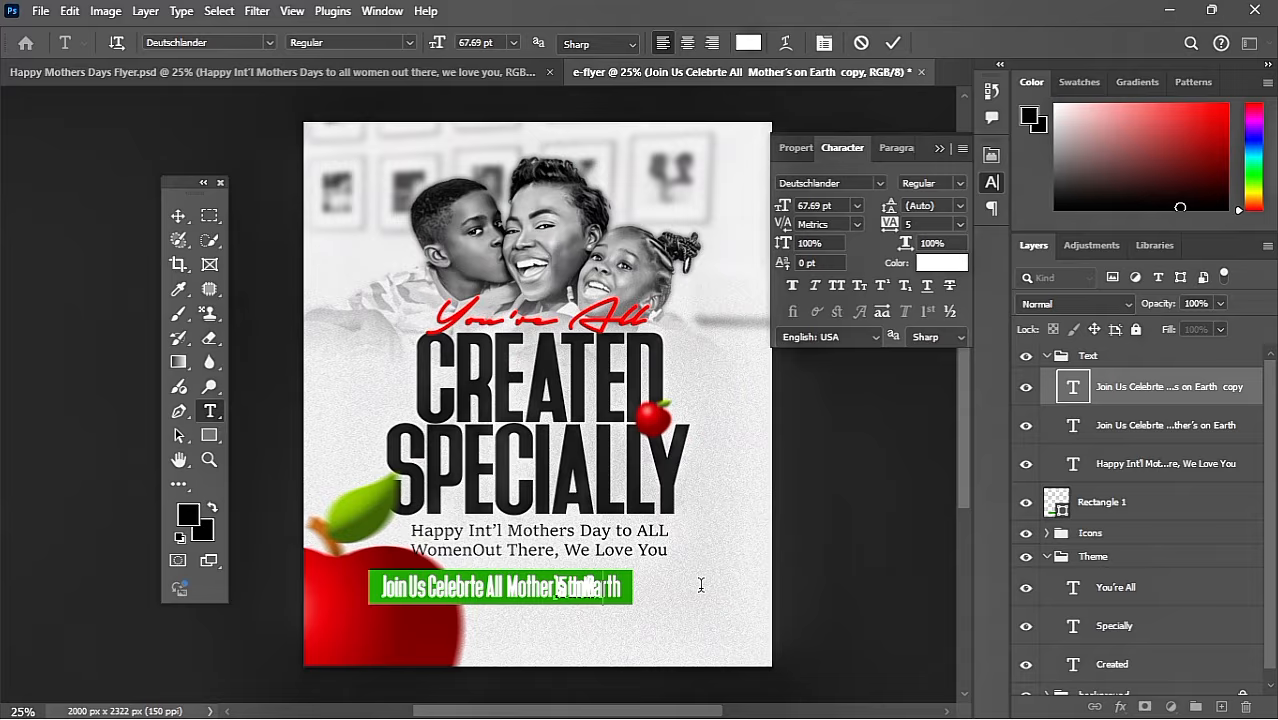
left_click(893, 43)
left_click_drag(617, 590, 707, 590)
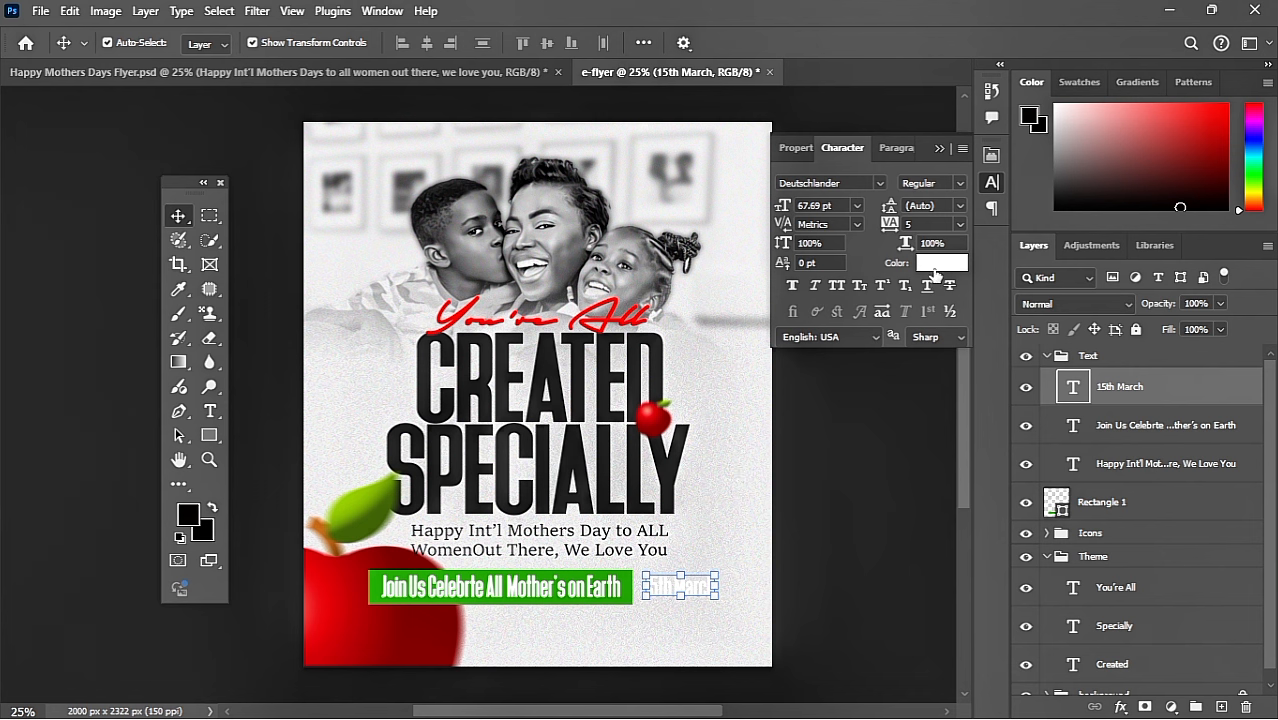
Recolor the "15th March" text with the green sampled from the call-to-action bar, and deselect it.
left_click(941, 262)
left_click(626, 576)
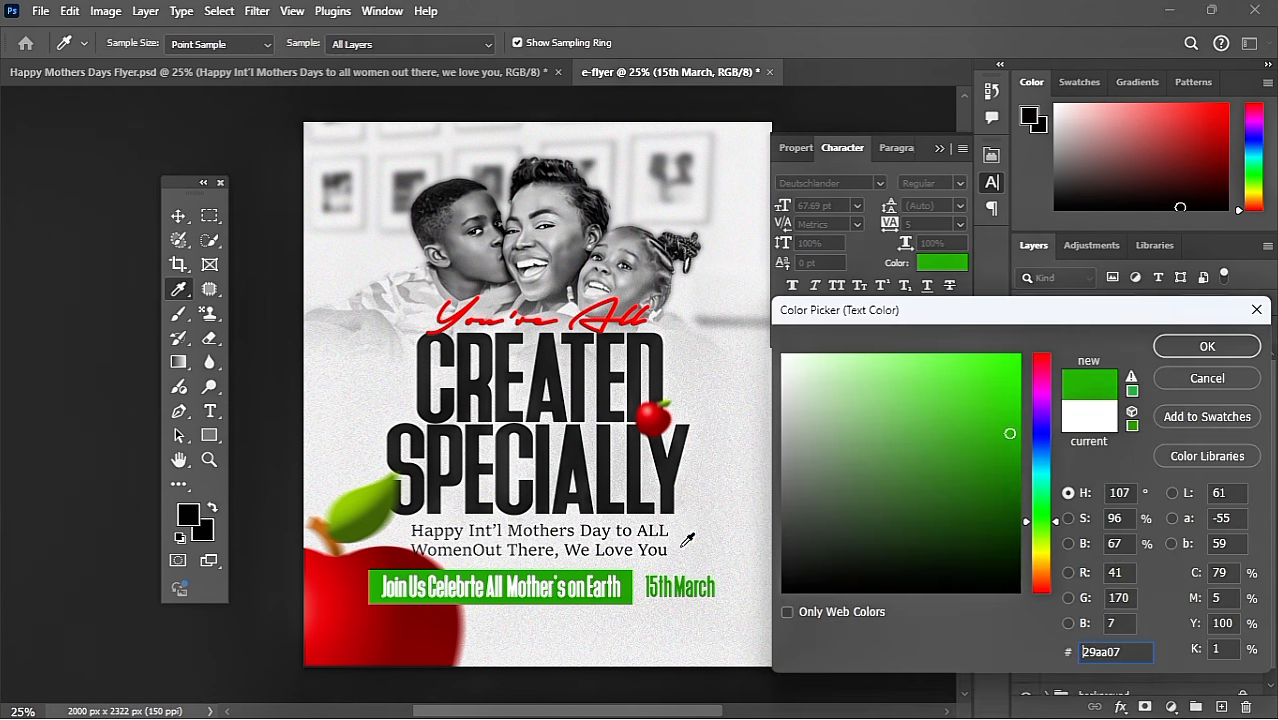
left_click(674, 464)
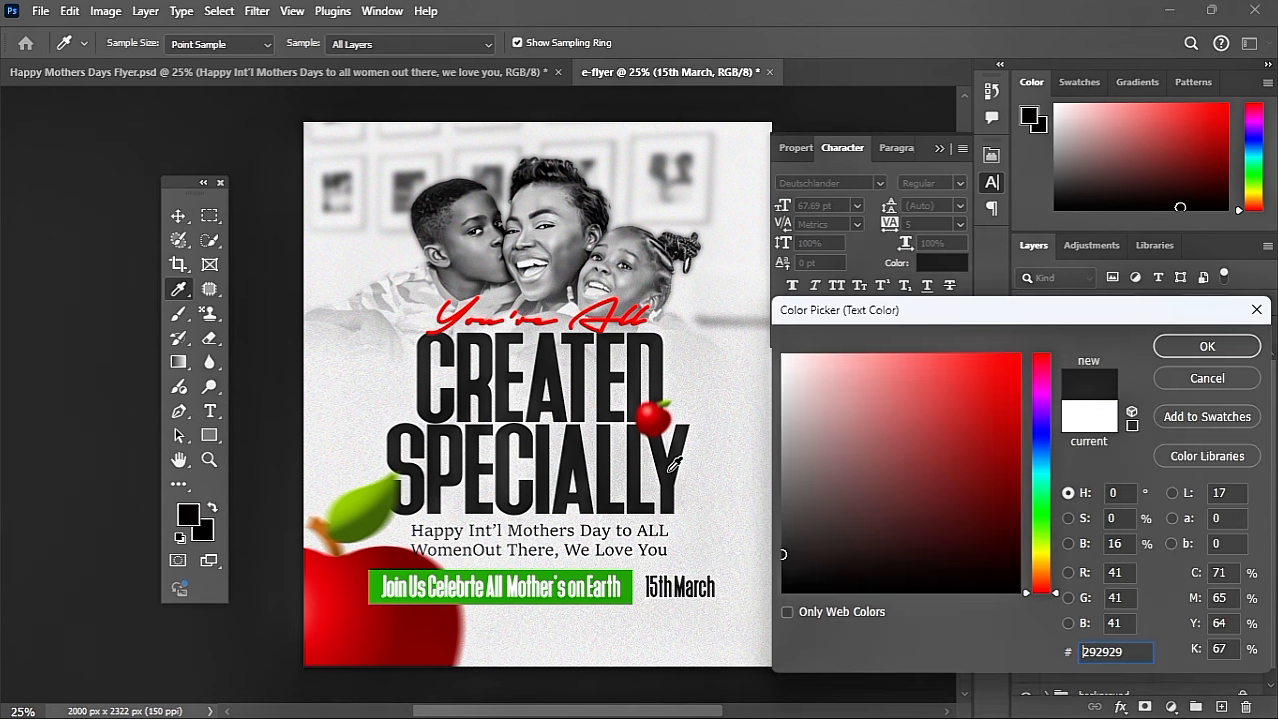
left_click(628, 578)
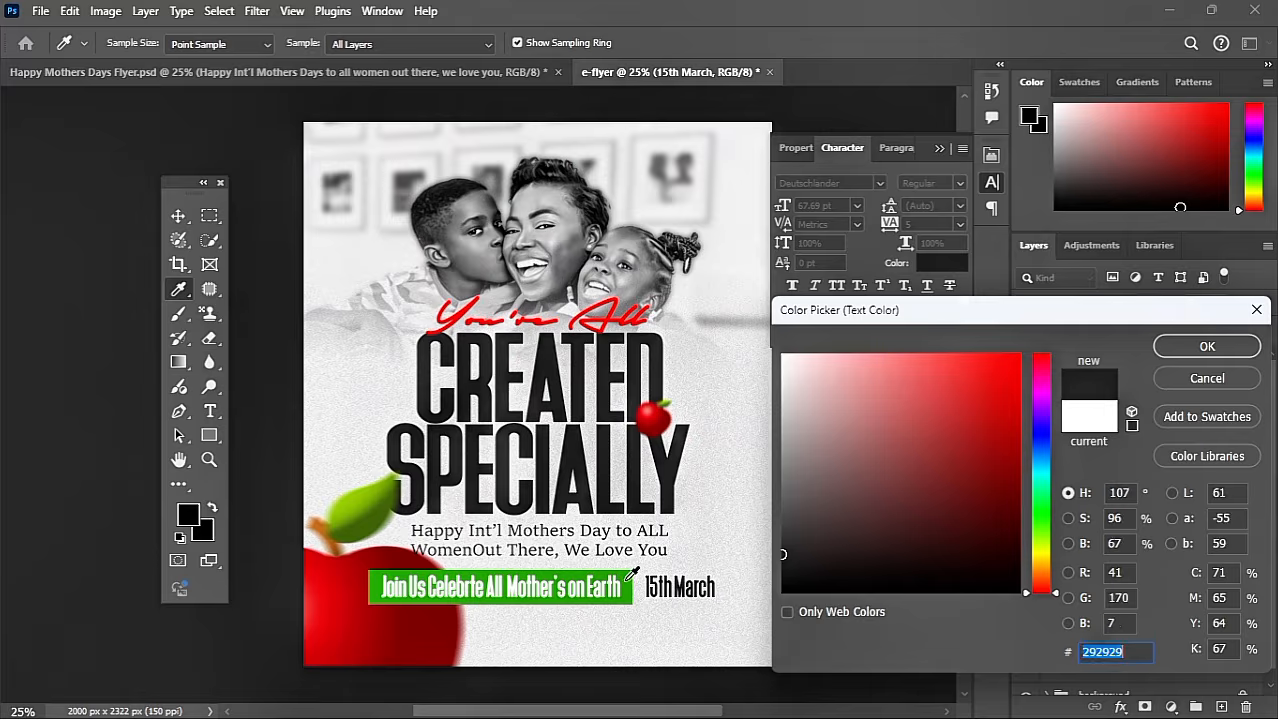
left_click(1007, 457)
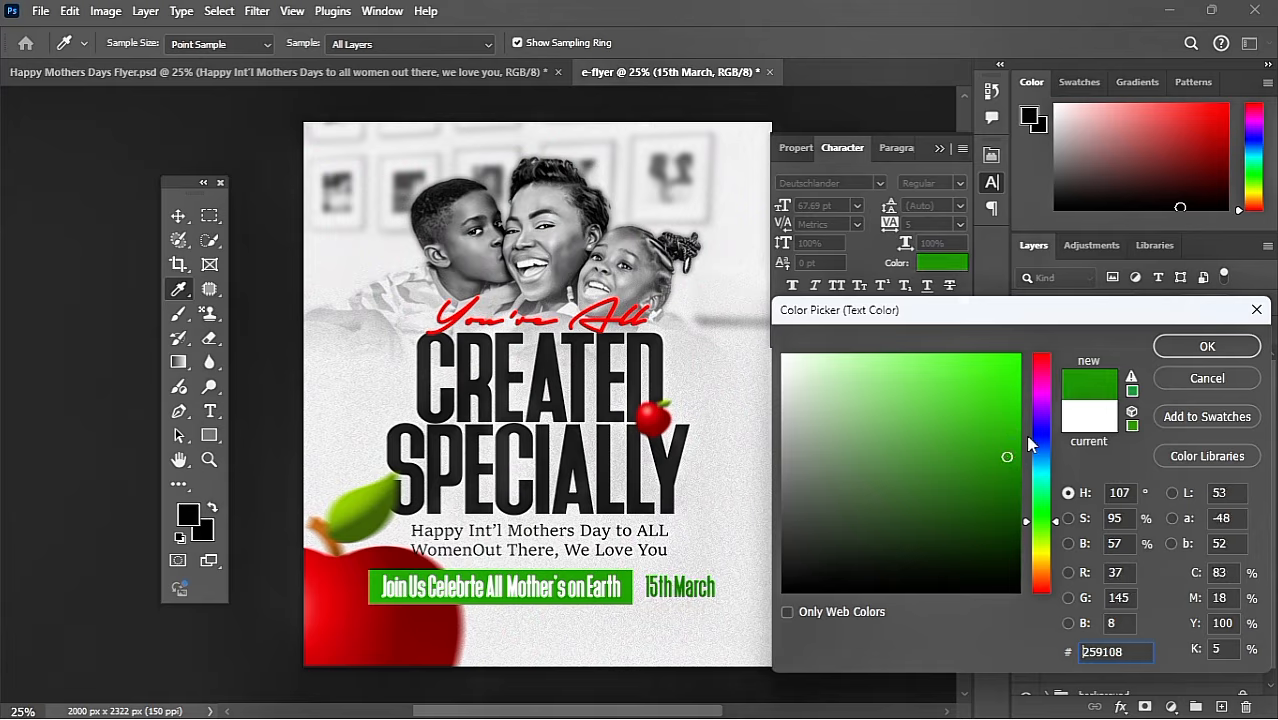
left_click(1008, 433)
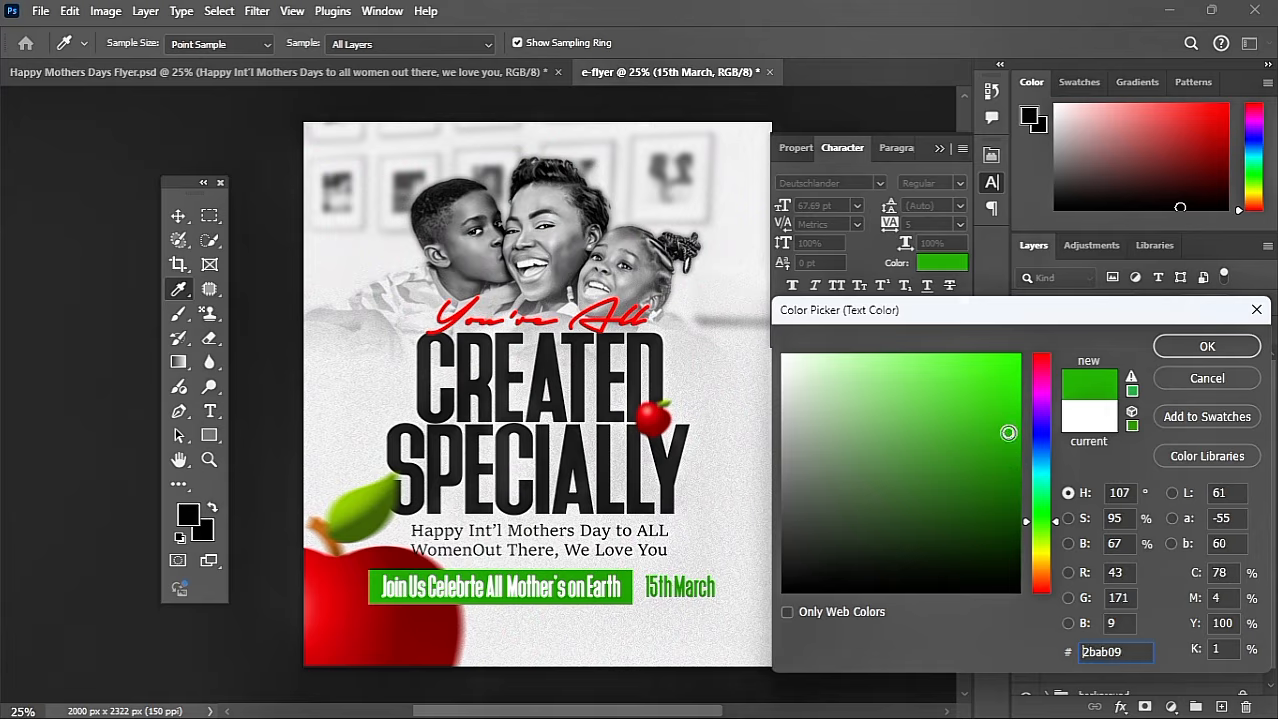
left_click(629, 578)
left_click(1207, 346)
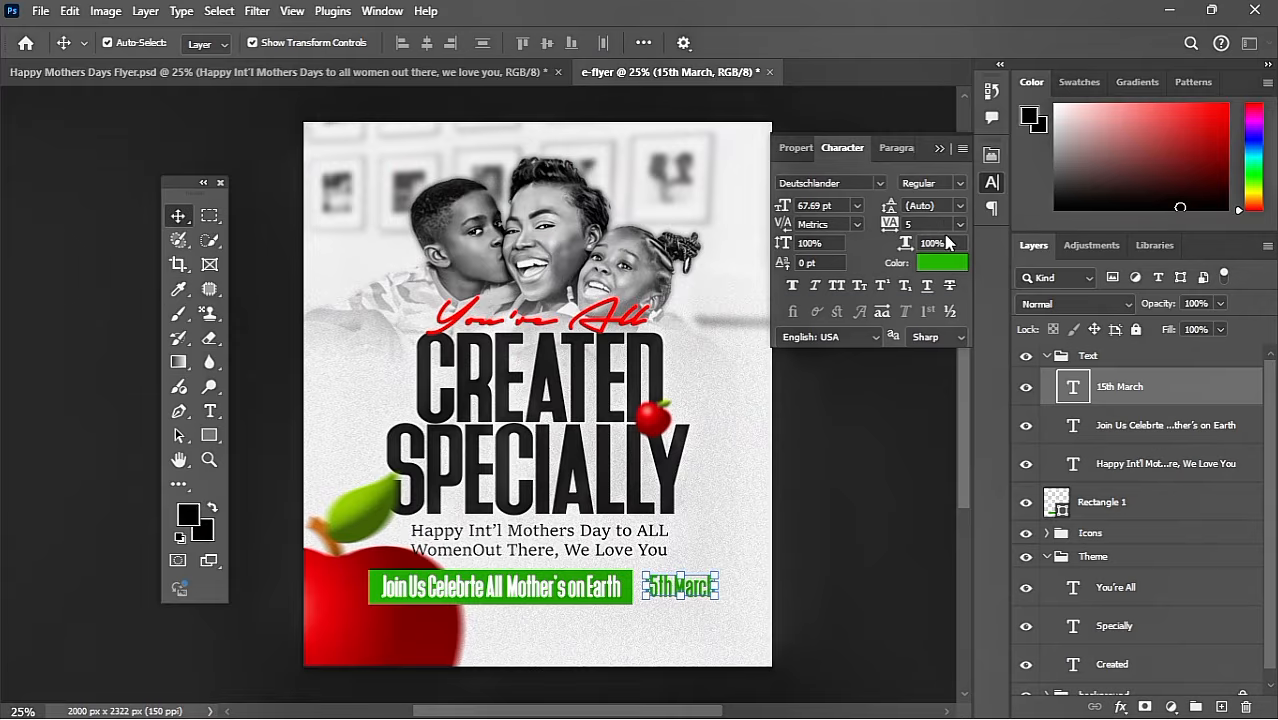
left_click(939, 148)
left_click(896, 428)
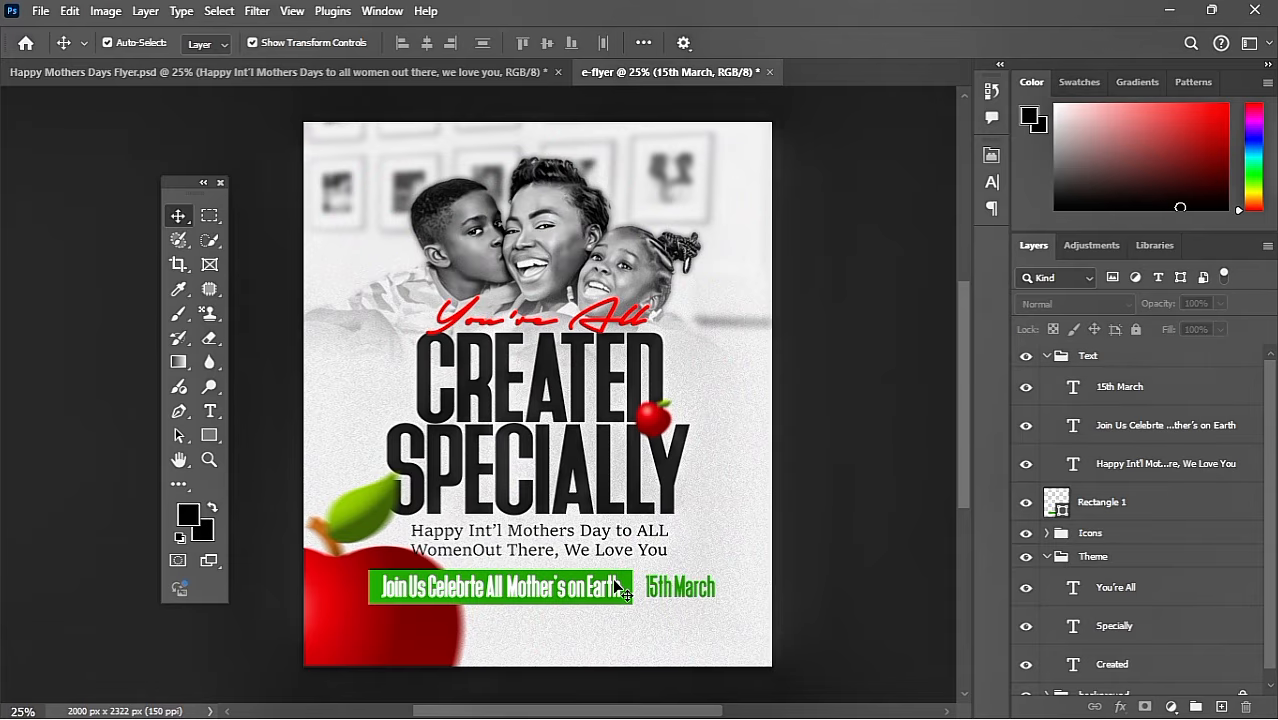
Scale "CREATED", "SPECIALLY" and the small apple together to about 97% and recenter them in the layout.
scroll(616, 588, "up", 1)
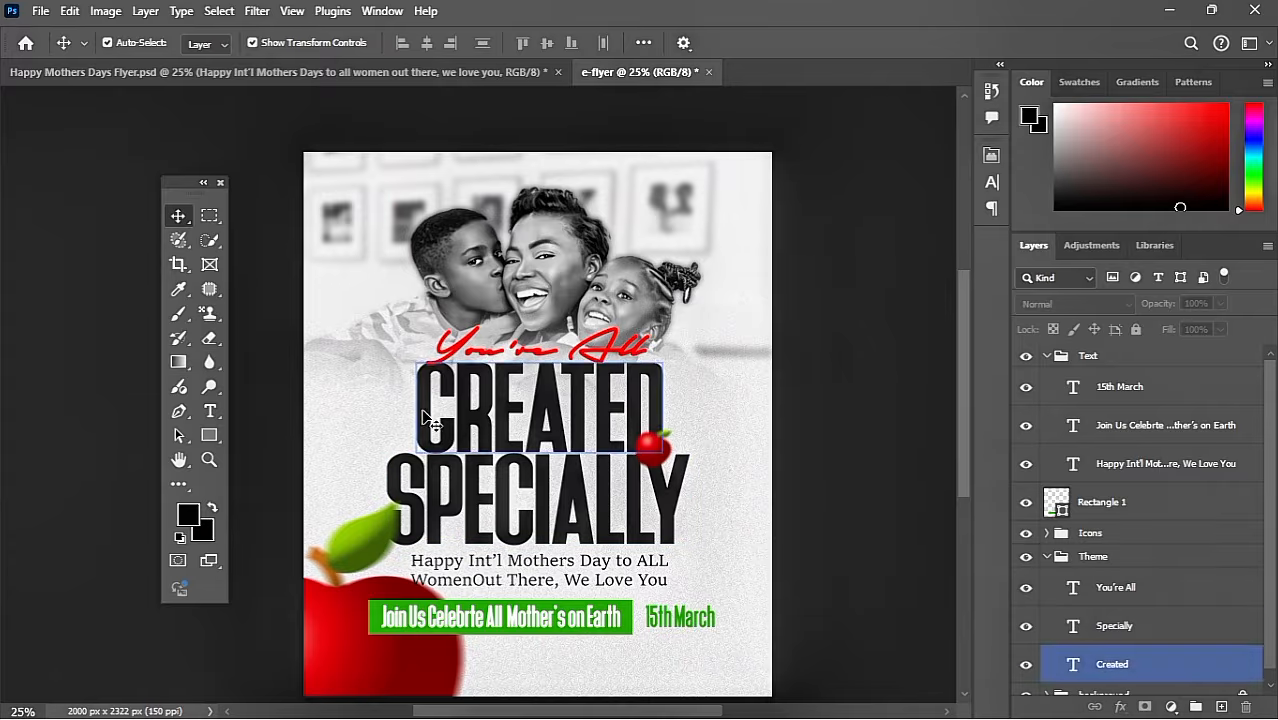
left_click_drag(850, 402, 420, 495)
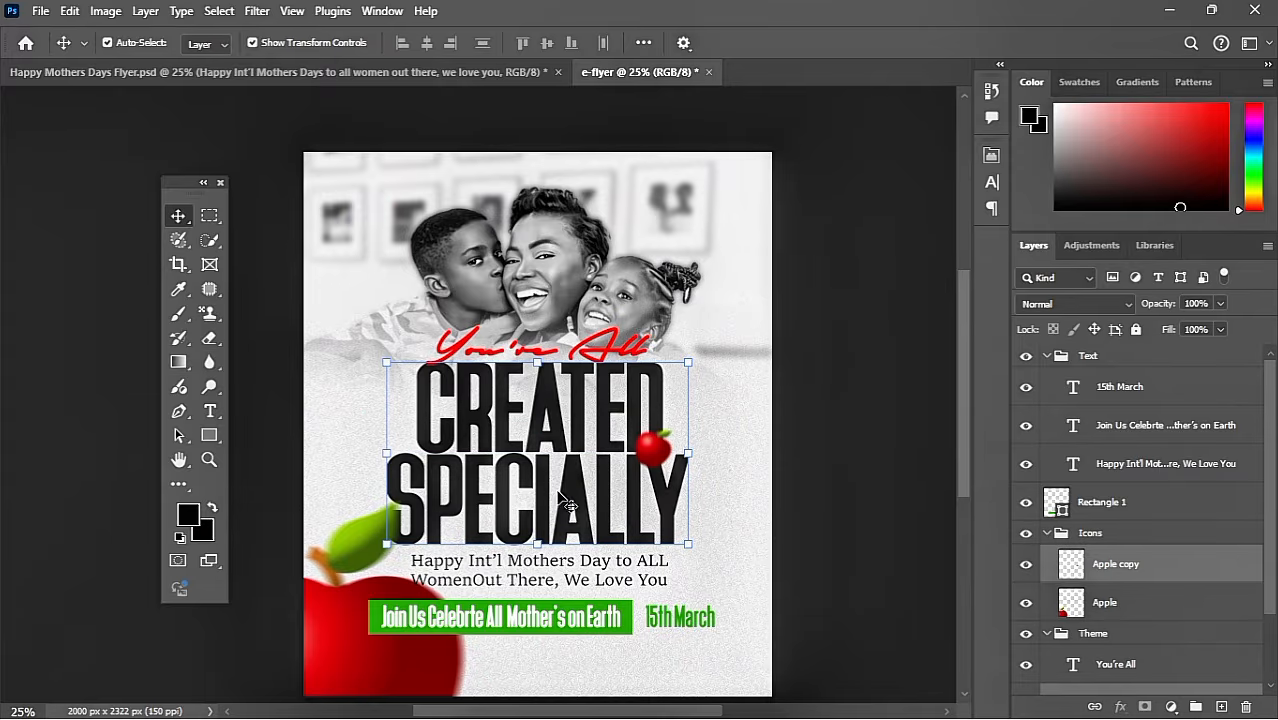
left_click_drag(689, 453, 680, 453)
key("Return")
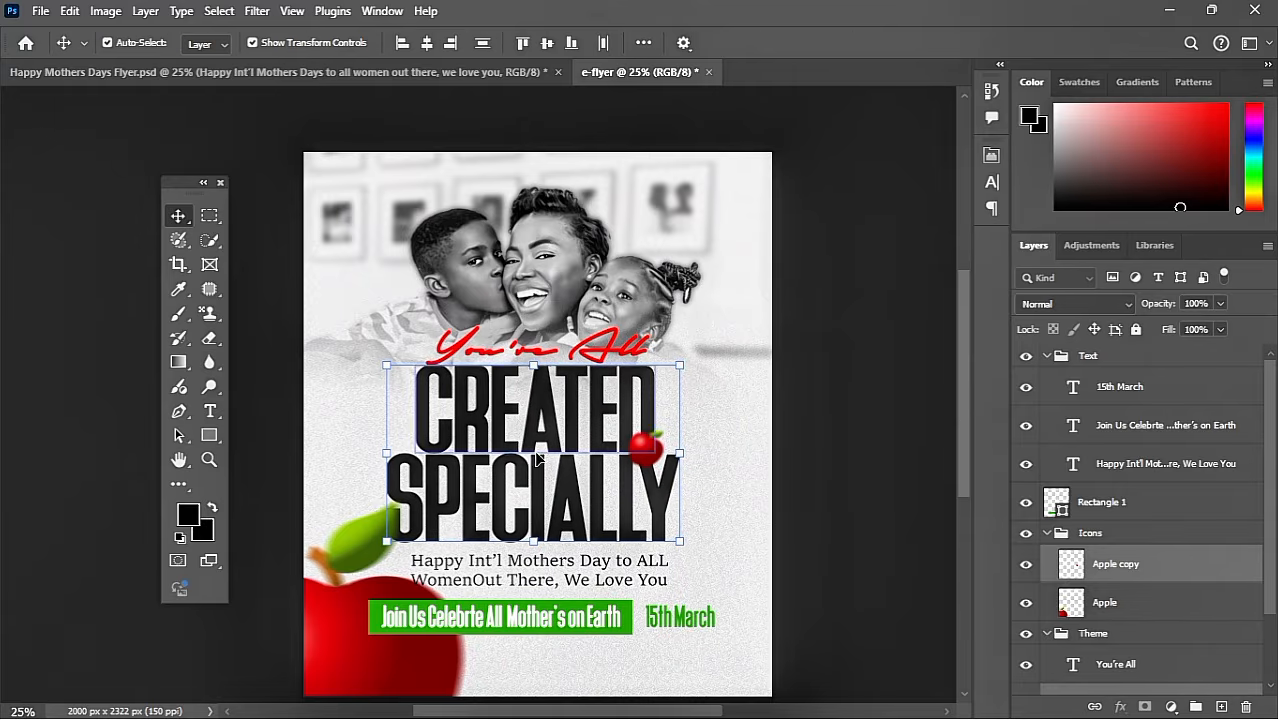
left_click_drag(543, 478, 546, 480)
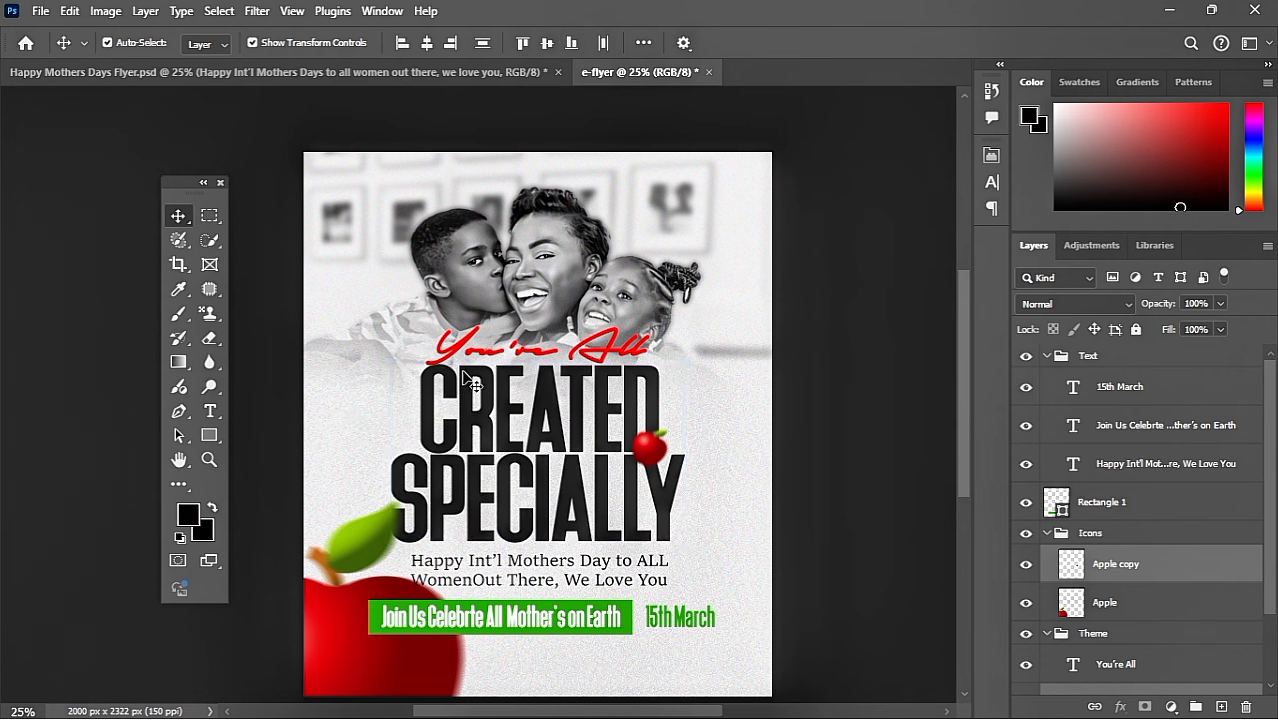
Scale the red script text above "CREATED" about its center to about 95%, and deselect it.
left_click(516, 351)
key("ctrl+t")
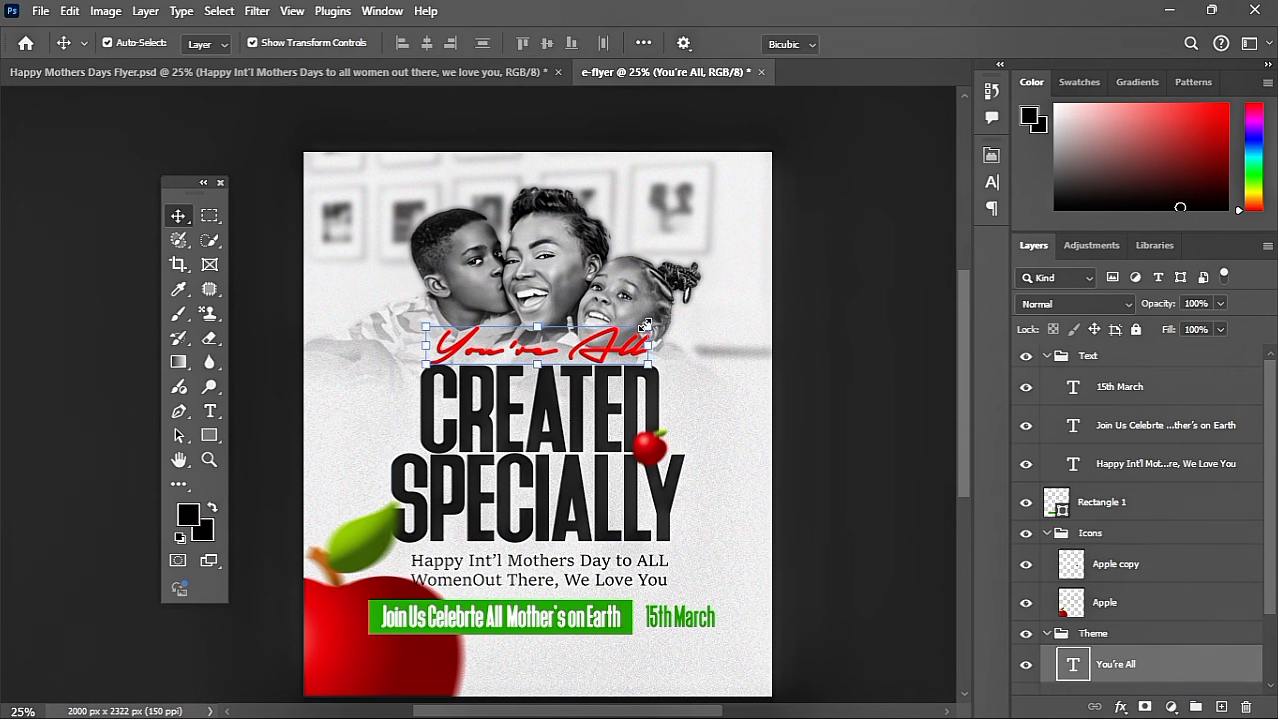
left_click_drag(650, 329, 643, 325)
key("Return")
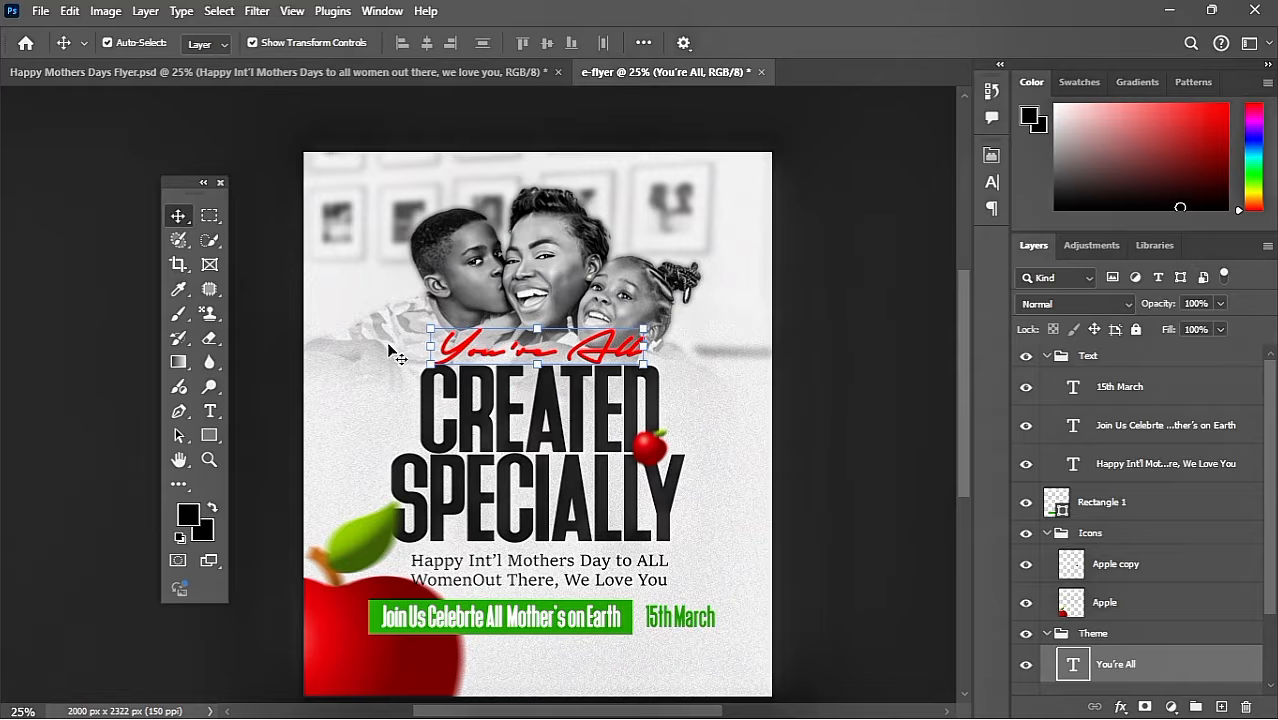
left_click(364, 381)
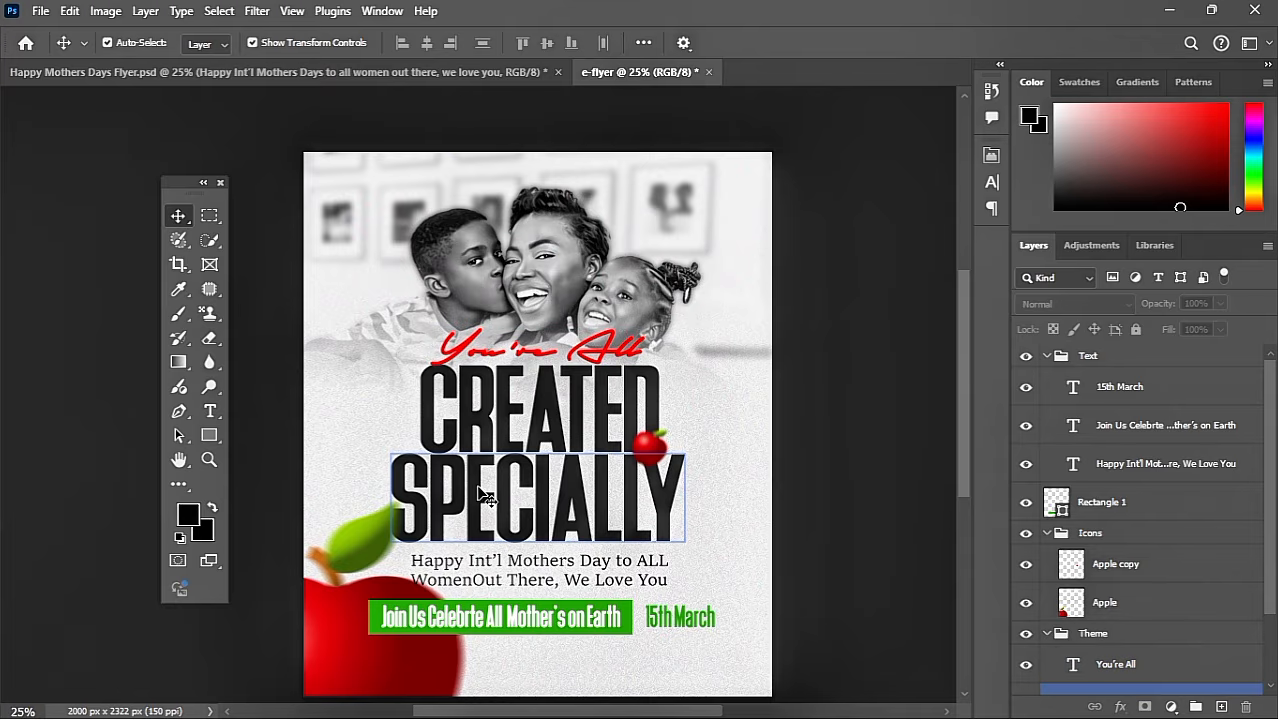
Collapse the Icons, Theme and Text layer groups.
scroll(478, 490, "down", 1)
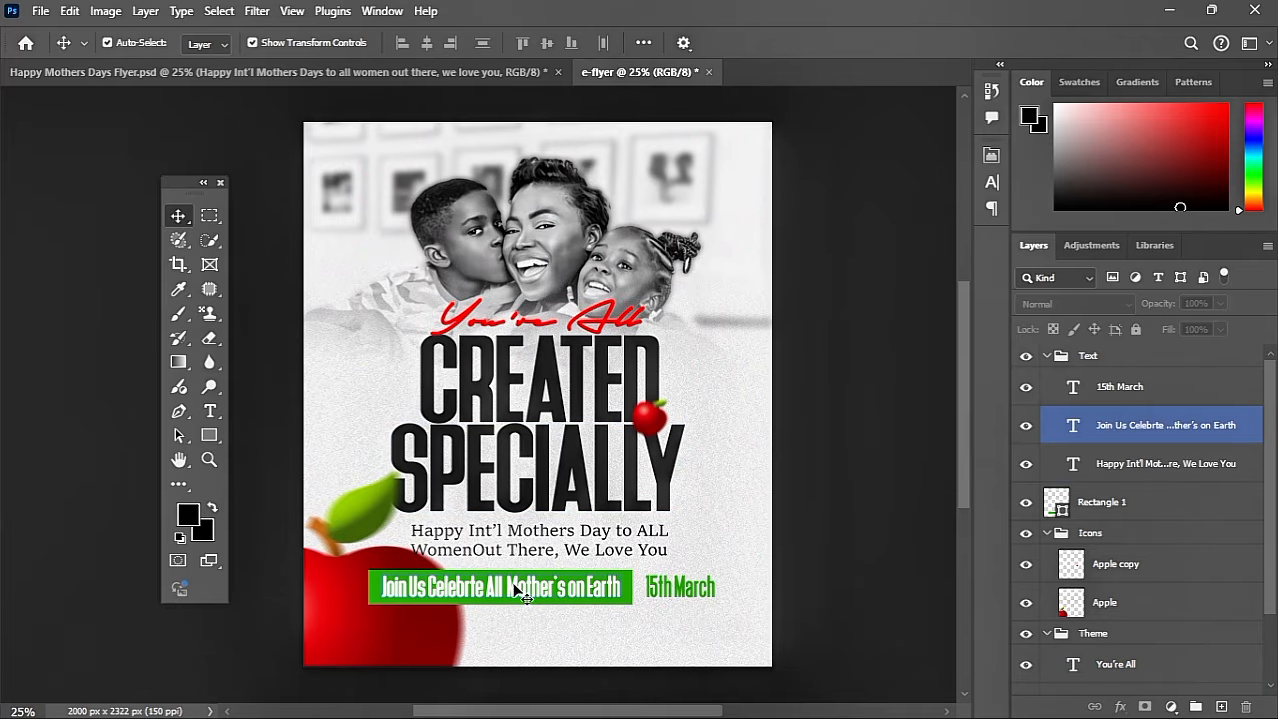
scroll(727, 484, "down", 1)
scroll(727, 484, "up", 2)
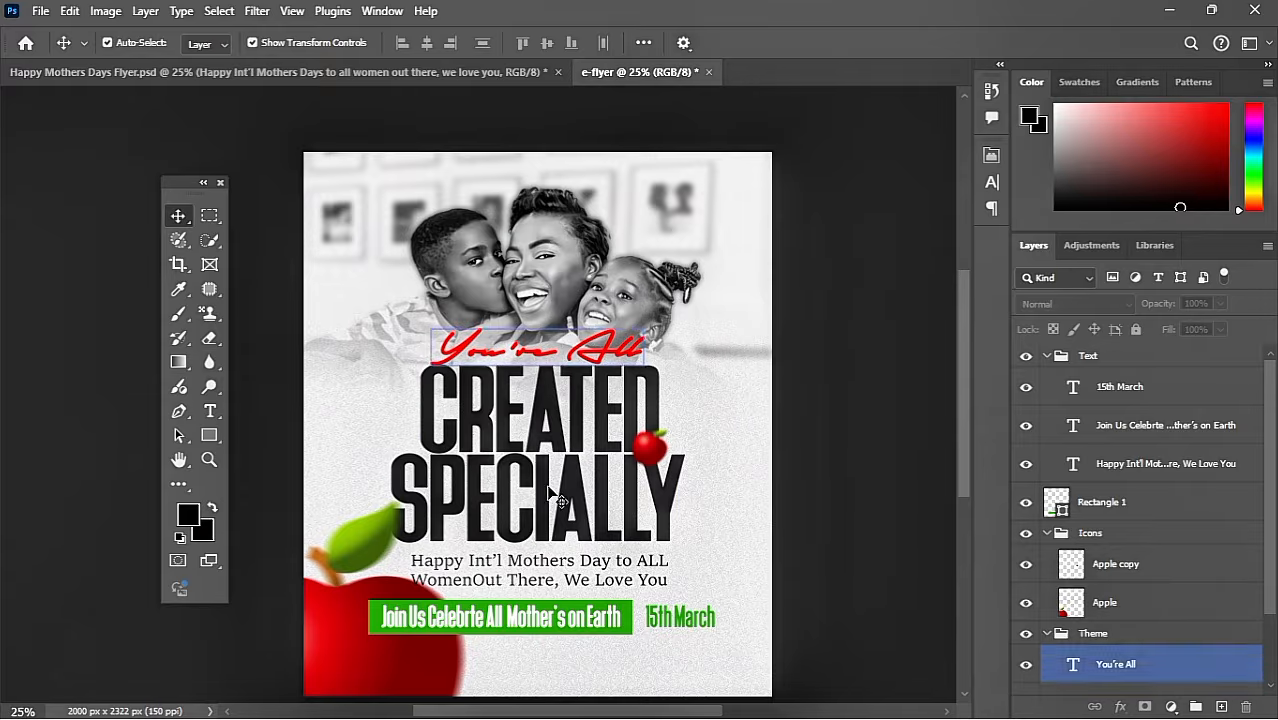
left_click(1048, 538)
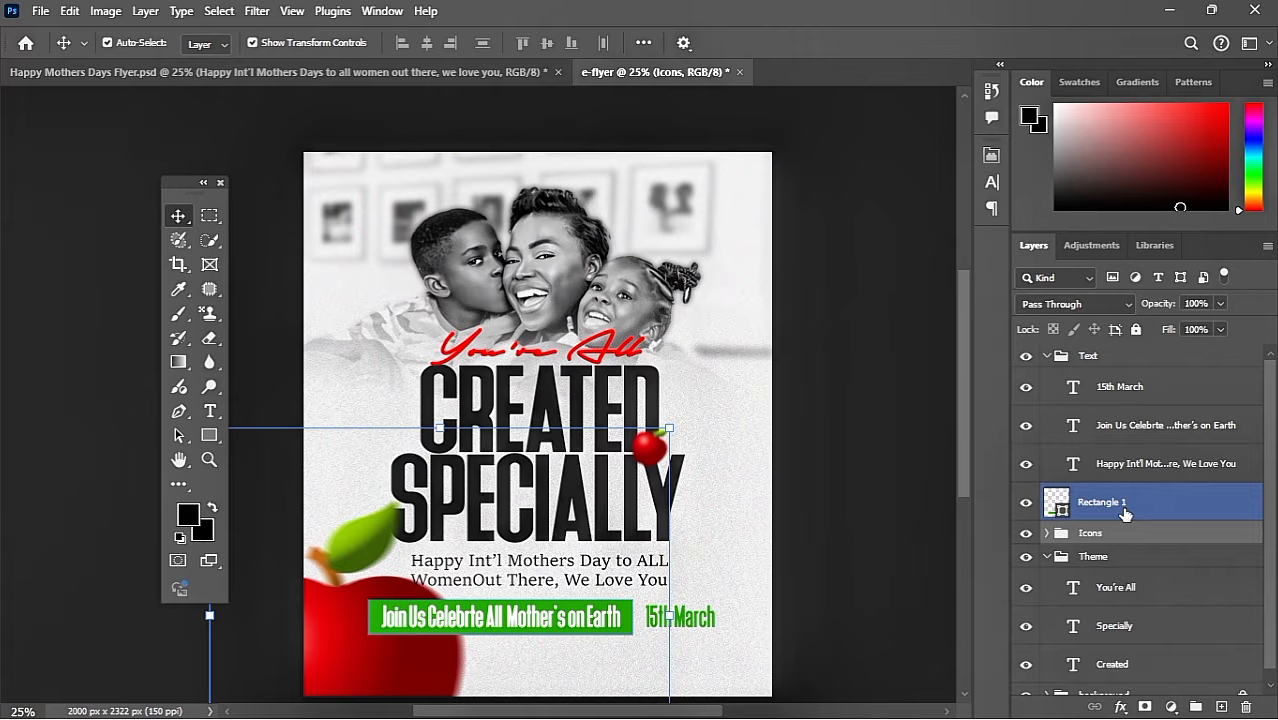
left_click(1046, 556)
left_click(1122, 455)
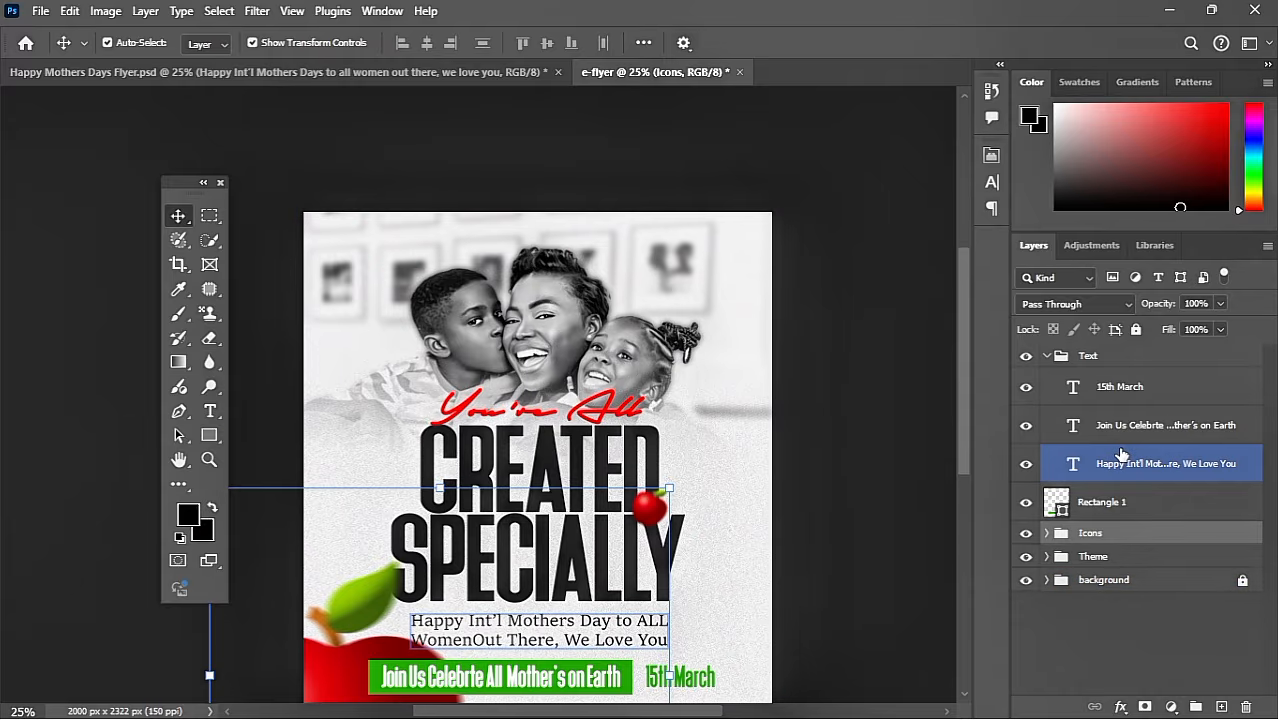
left_click(1046, 356)
Put the Rectangle 1 layer into its own group and name the group "Shape".
left_click(1118, 399)
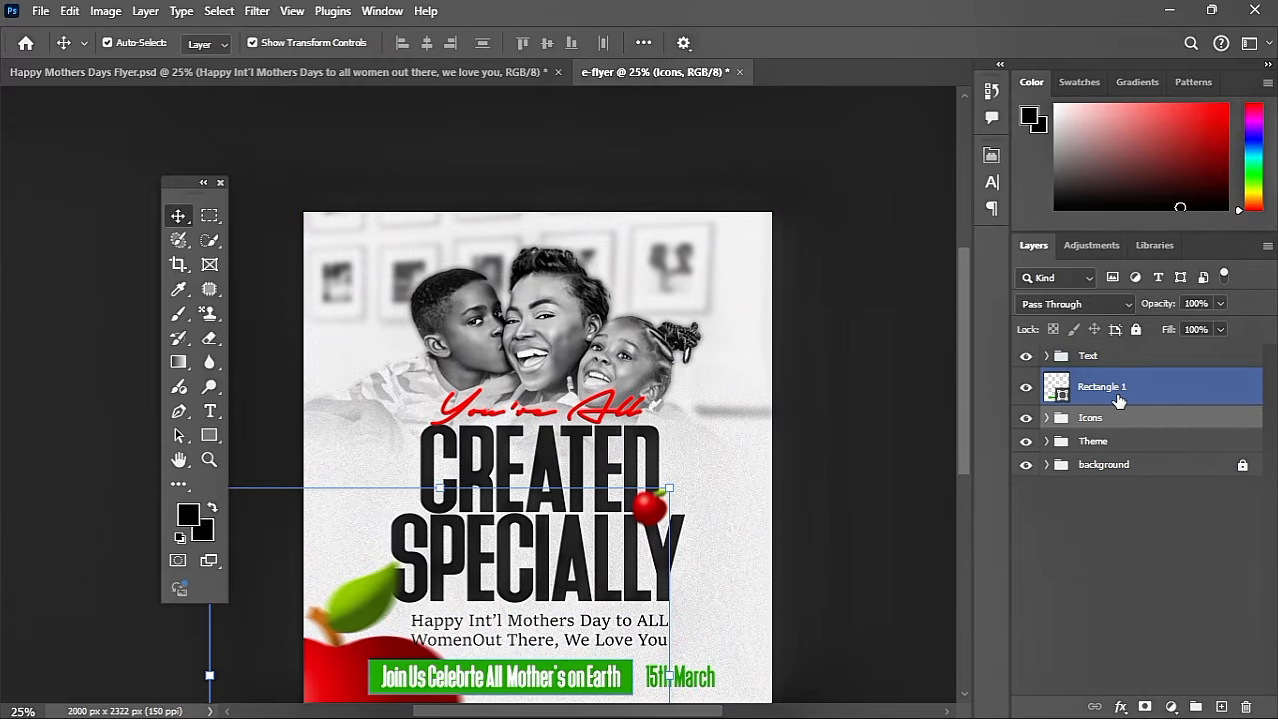
key("ctrl+g")
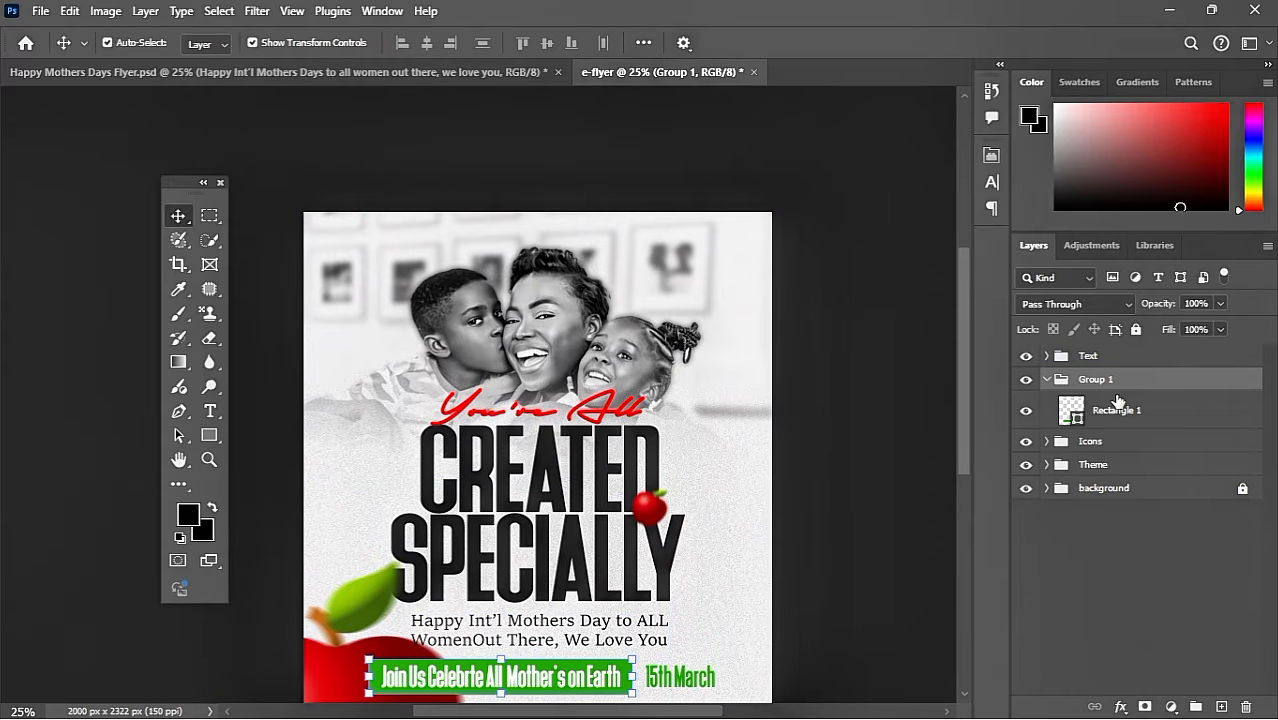
left_click(1047, 380)
double_click(1090, 380)
type("S")
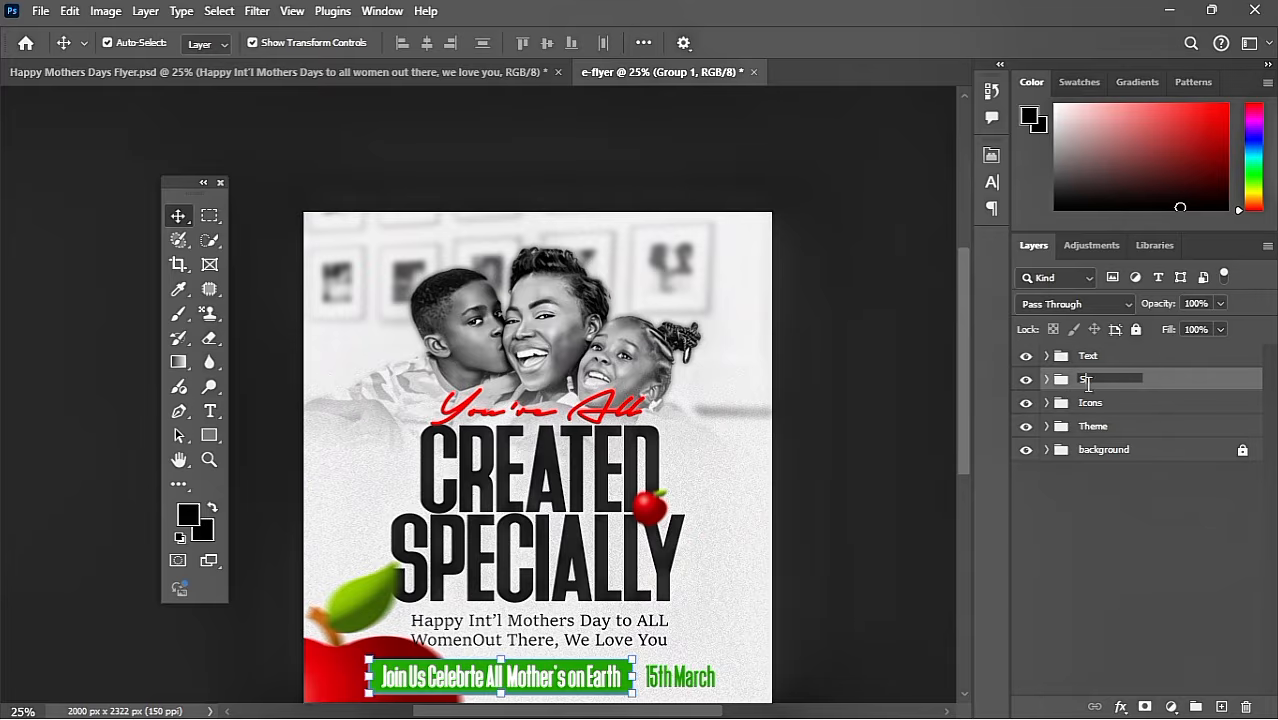
type("hape")
key("Return")
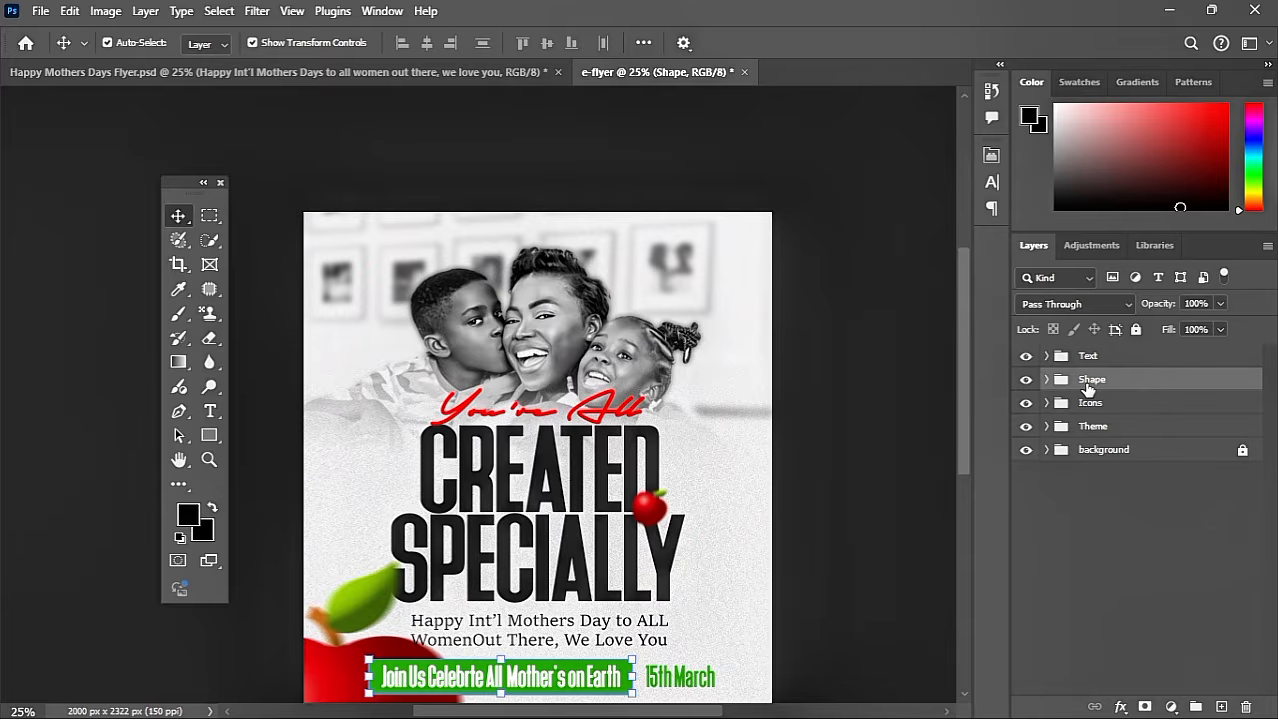
Expand and unlock the background group, and target the layer mask of the Image layer.
scroll(758, 470, "down", 1)
scroll(758, 470, "up", 1)
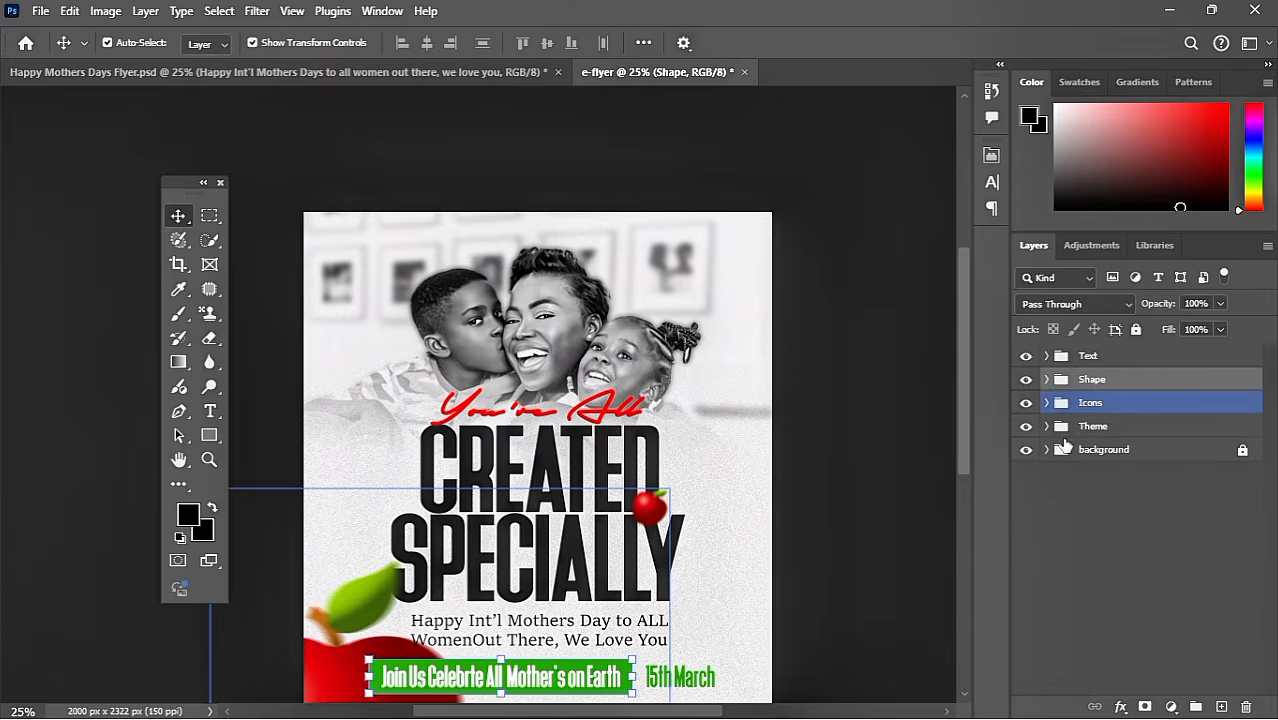
left_click(1064, 449)
left_click(1047, 449)
left_click(1150, 481)
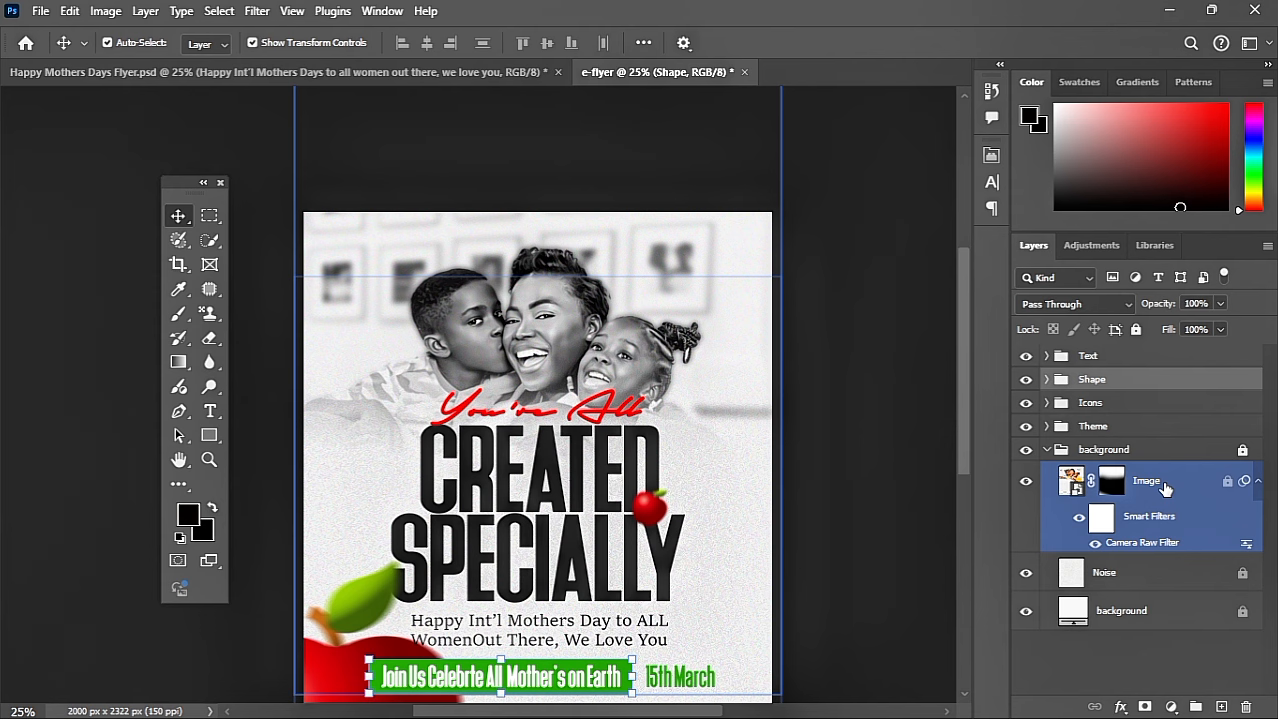
left_click(1242, 449)
left_click(1110, 485)
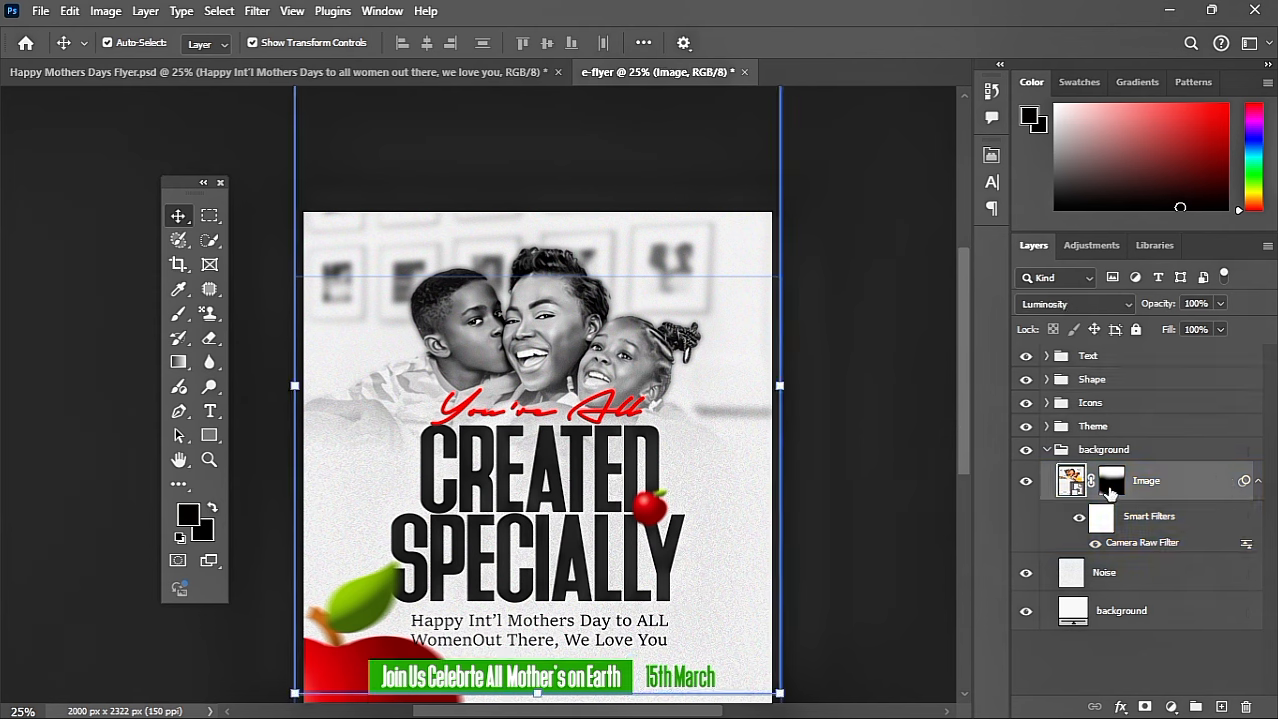
Paint black on the photo's mask with a soft brush of about 1300 px to fade the areas beside and below the family.
left_click(178, 313)
key("bracketleft")
key("bracketleft")
key("bracketleft")
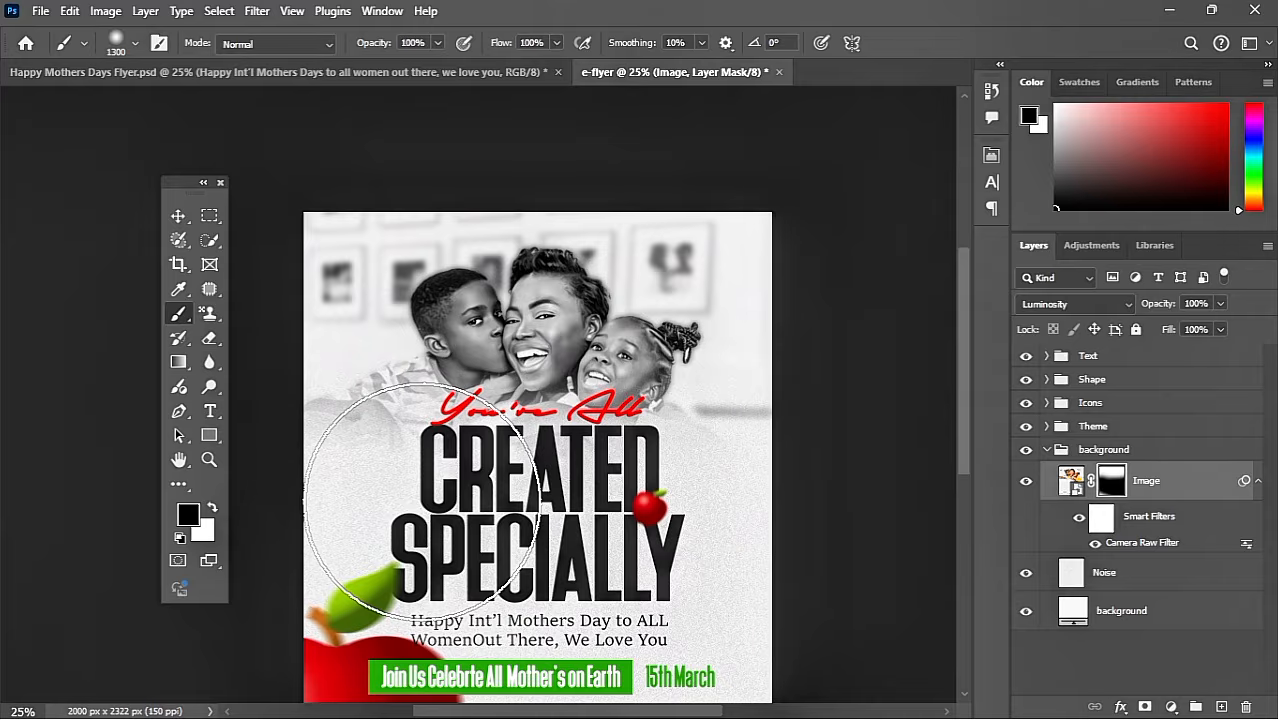
mouse_move(358, 436)
left_mouse_down()
mouse_move(379, 457)
mouse_move(368, 462)
left_mouse_up()
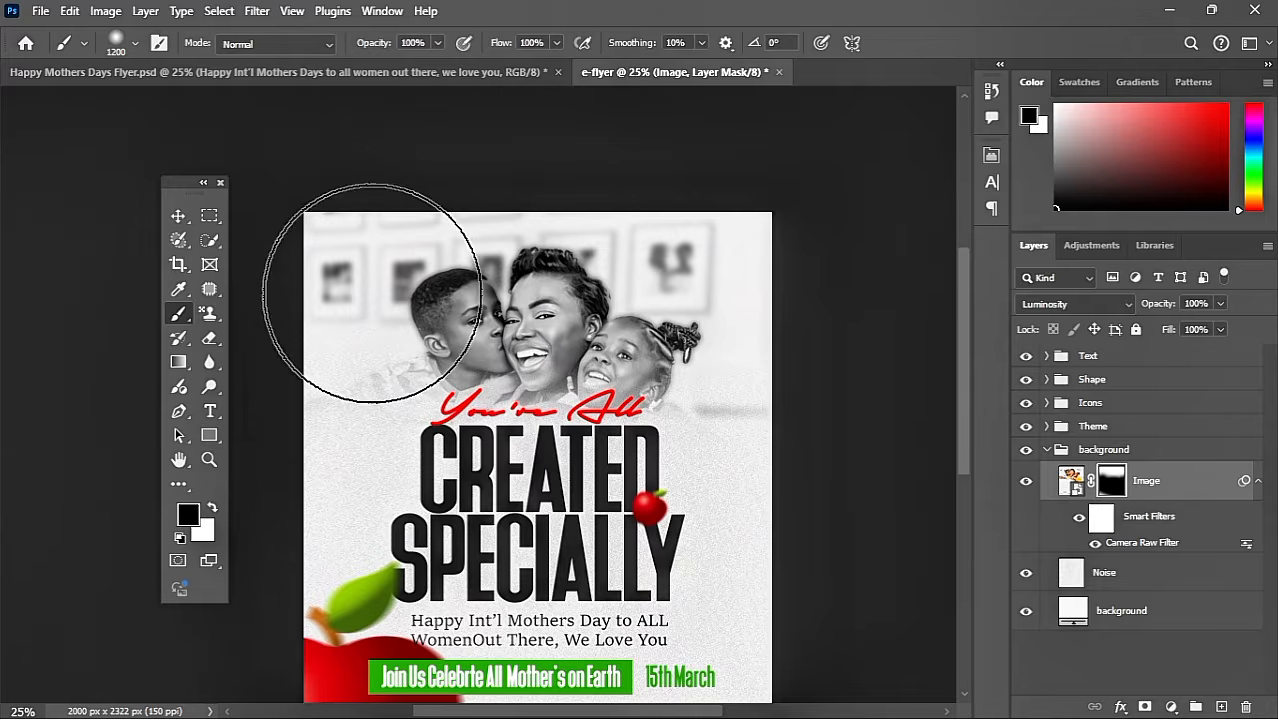
Paint white on the photo's mask with a smaller soft brush over the mother's and boy's heads to restore them.
left_click(213, 509)
key("bracketleft")
key("bracketleft")
key("bracketleft")
key("bracketleft")
key("bracketleft")
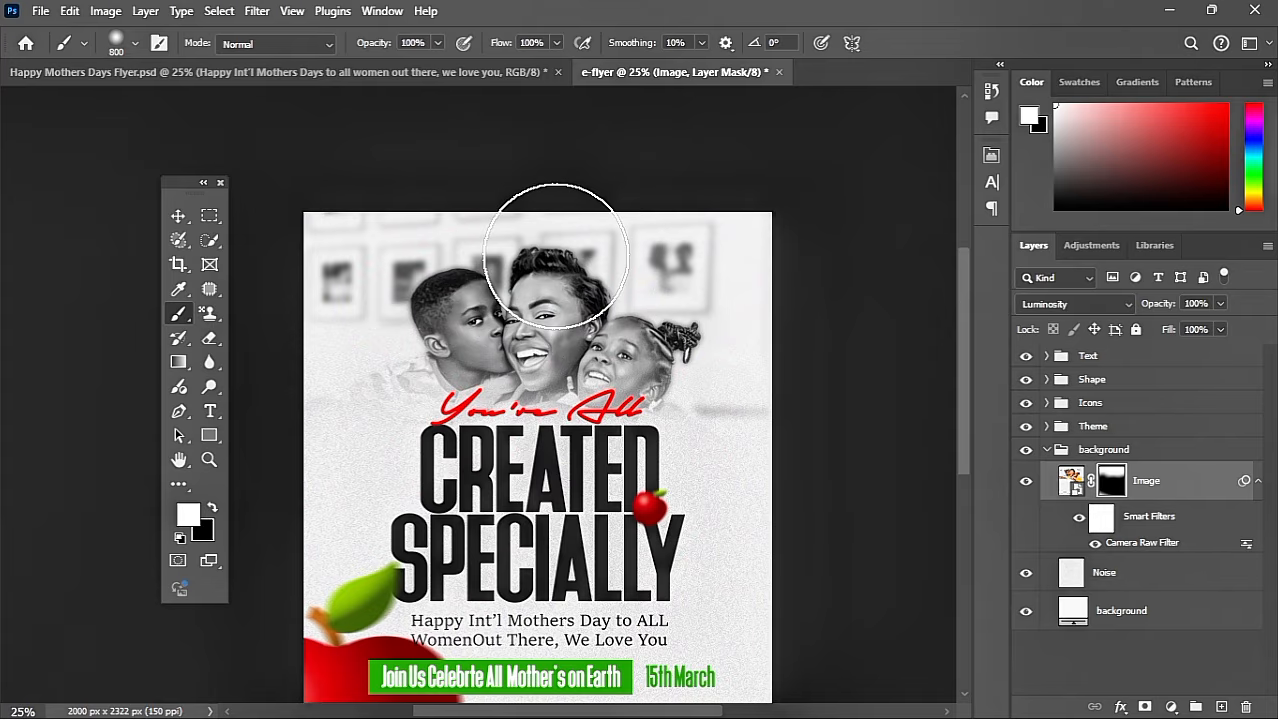
mouse_move(556, 257)
left_mouse_down()
mouse_move(520, 303)
mouse_move(570, 325)
mouse_move(628, 322)
mouse_move(614, 308)
mouse_move(445, 305)
left_mouse_up()
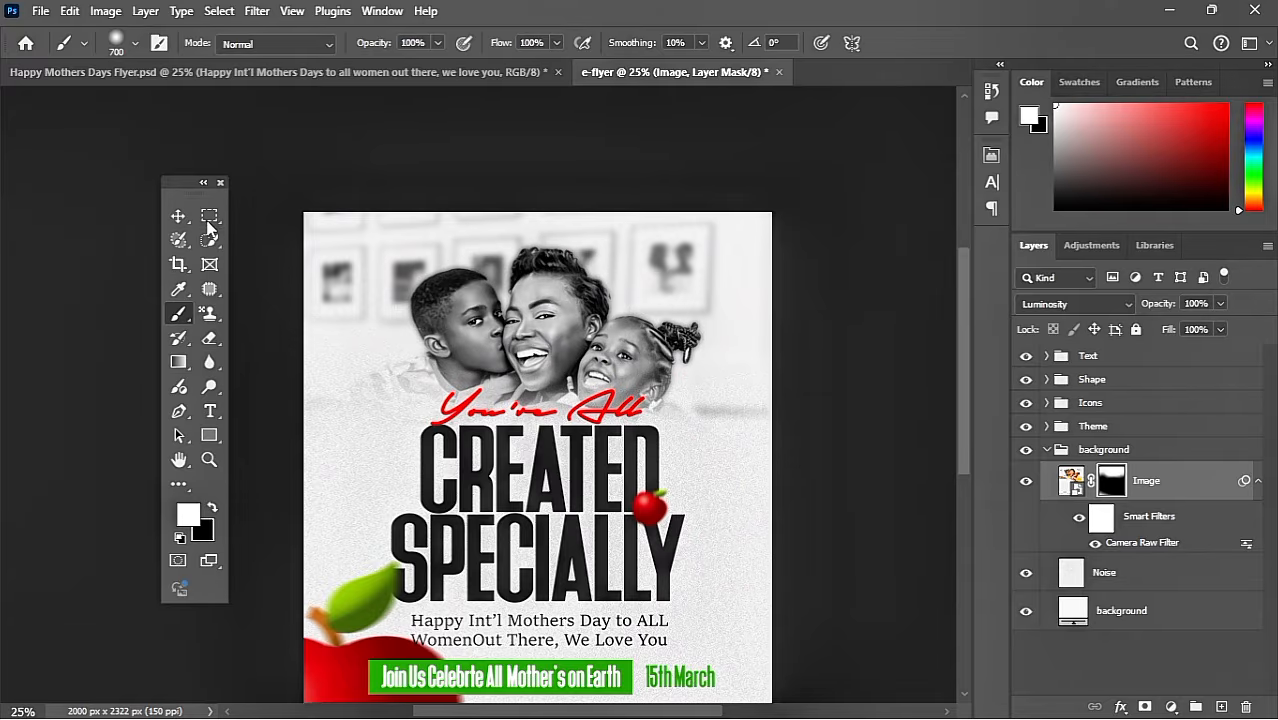
left_click(176, 220)
Review the flyer's overall composition and the faded edges of the family photo.
scroll(508, 425, "down", 7)
scroll(508, 425, "up", 3)
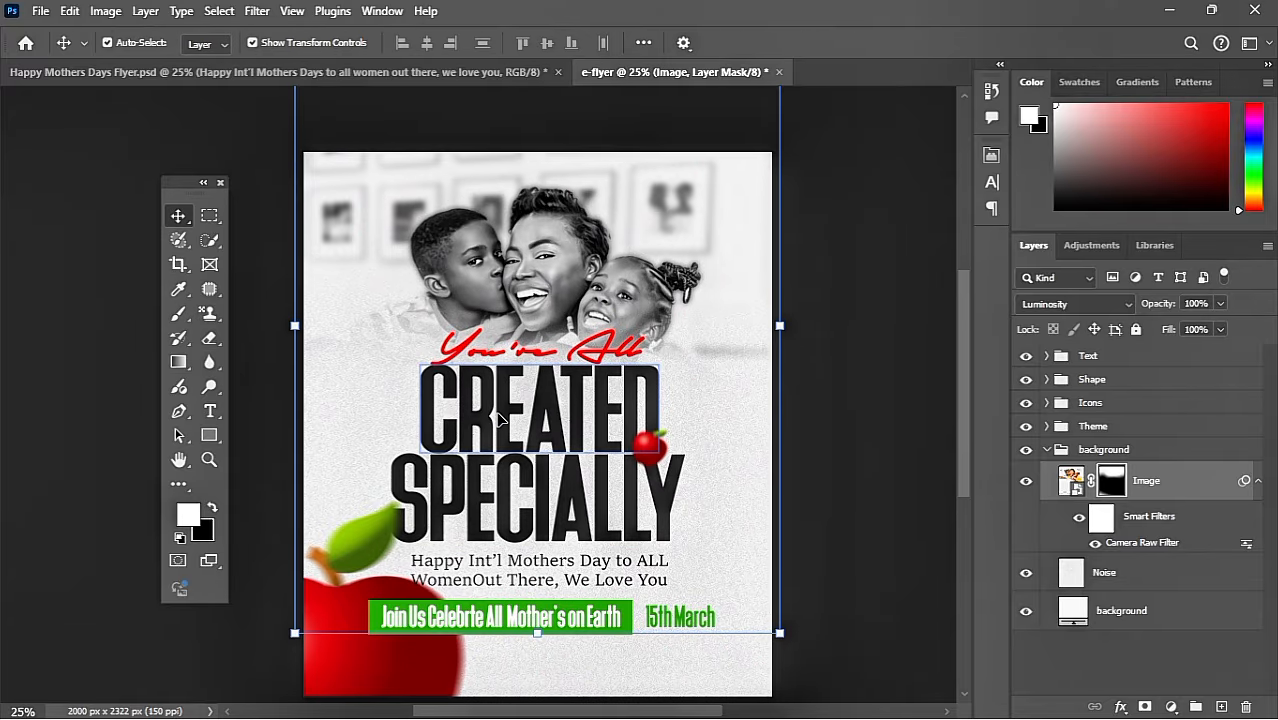
left_click(862, 235)
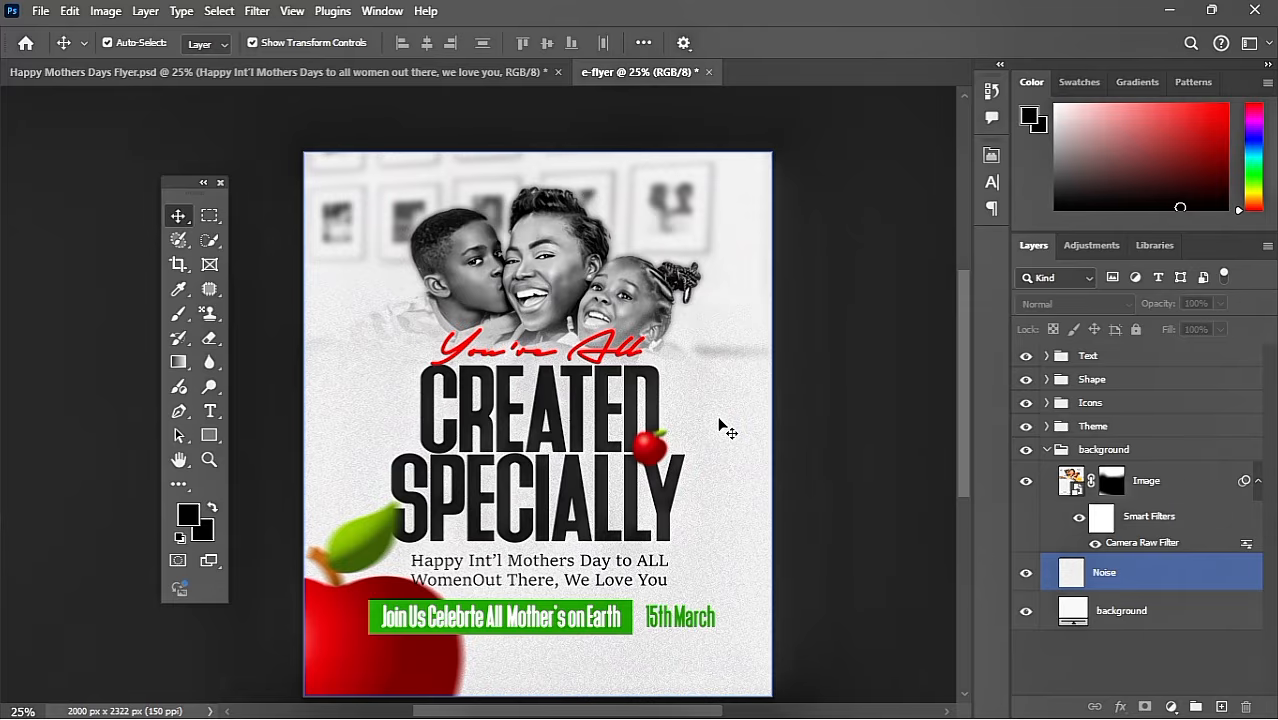
scroll(722, 419, "down", 1)
scroll(722, 419, "up", 1)
scroll(478, 562, "down", 1)
left_click(363, 288)
left_click(364, 275)
scroll(364, 275, "up", 1)
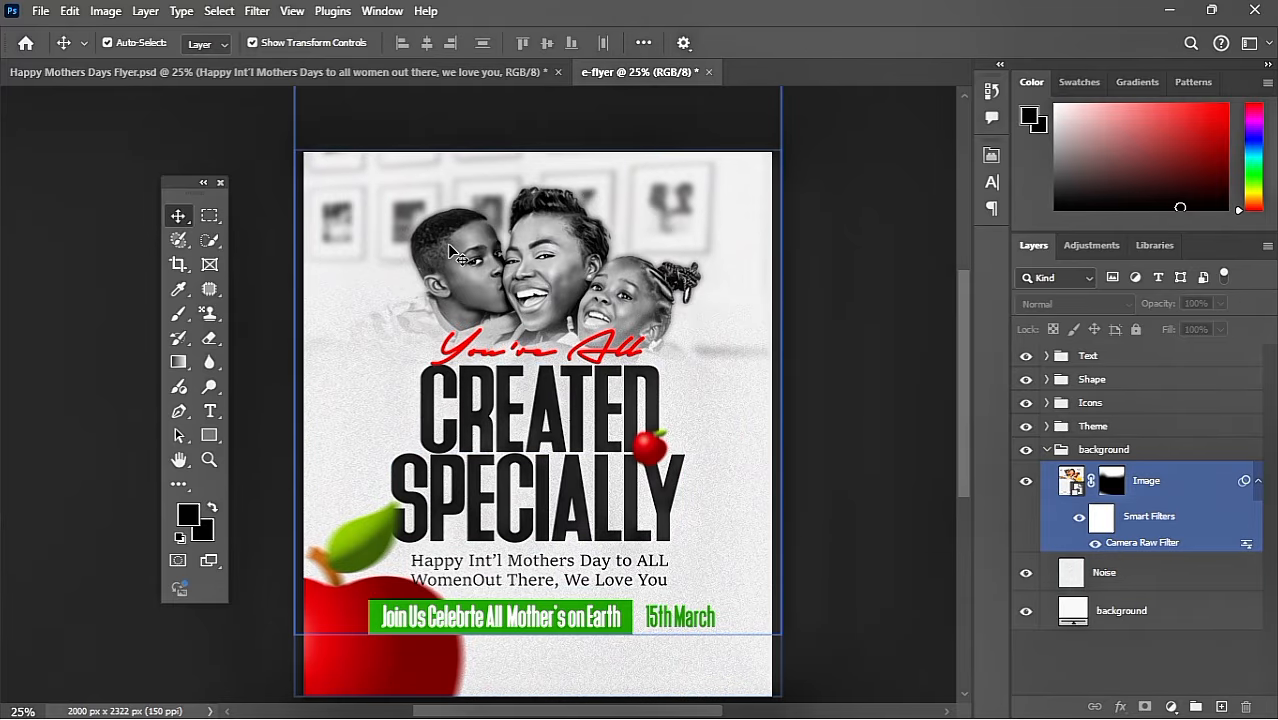
scroll(364, 275, "down", 1)
left_click(370, 352)
left_click(541, 171)
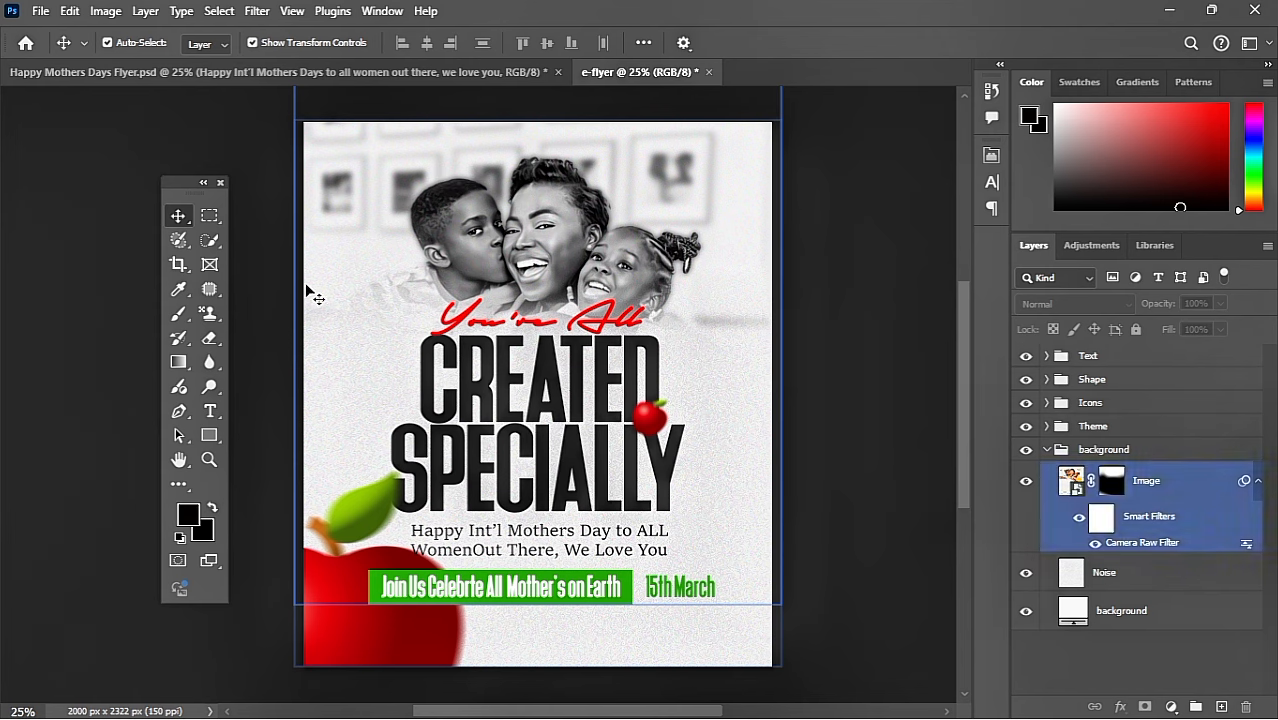
left_click(280, 160)
Place the diagonal-stripe image download (30) as an embedded image and scale it to cover the whole flyer.
left_click(41, 12)
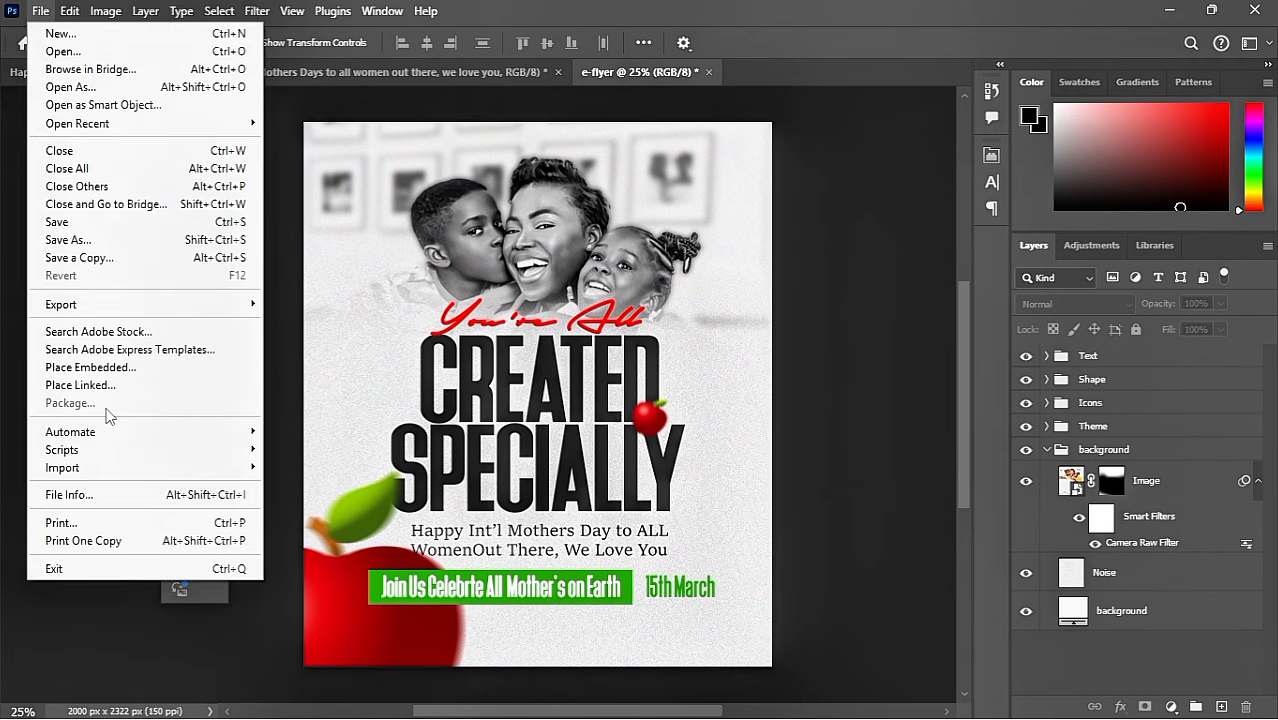
left_click(102, 368)
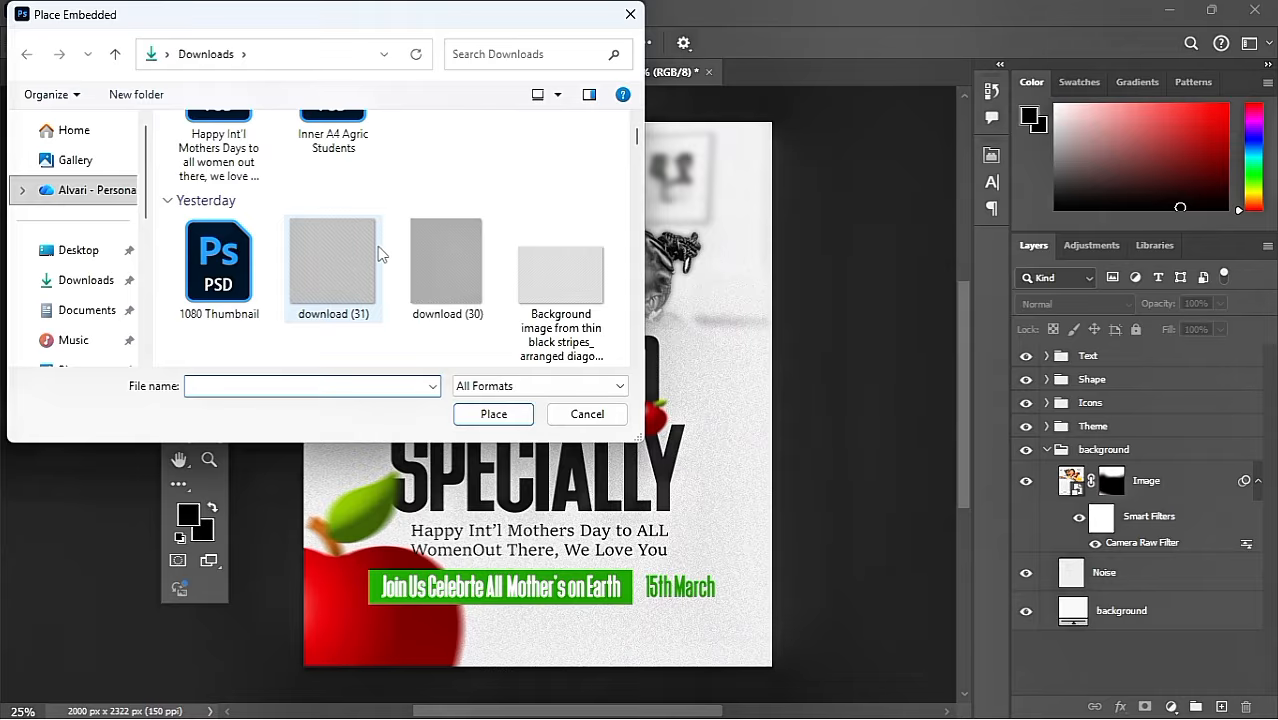
left_click(455, 289)
left_click(500, 418)
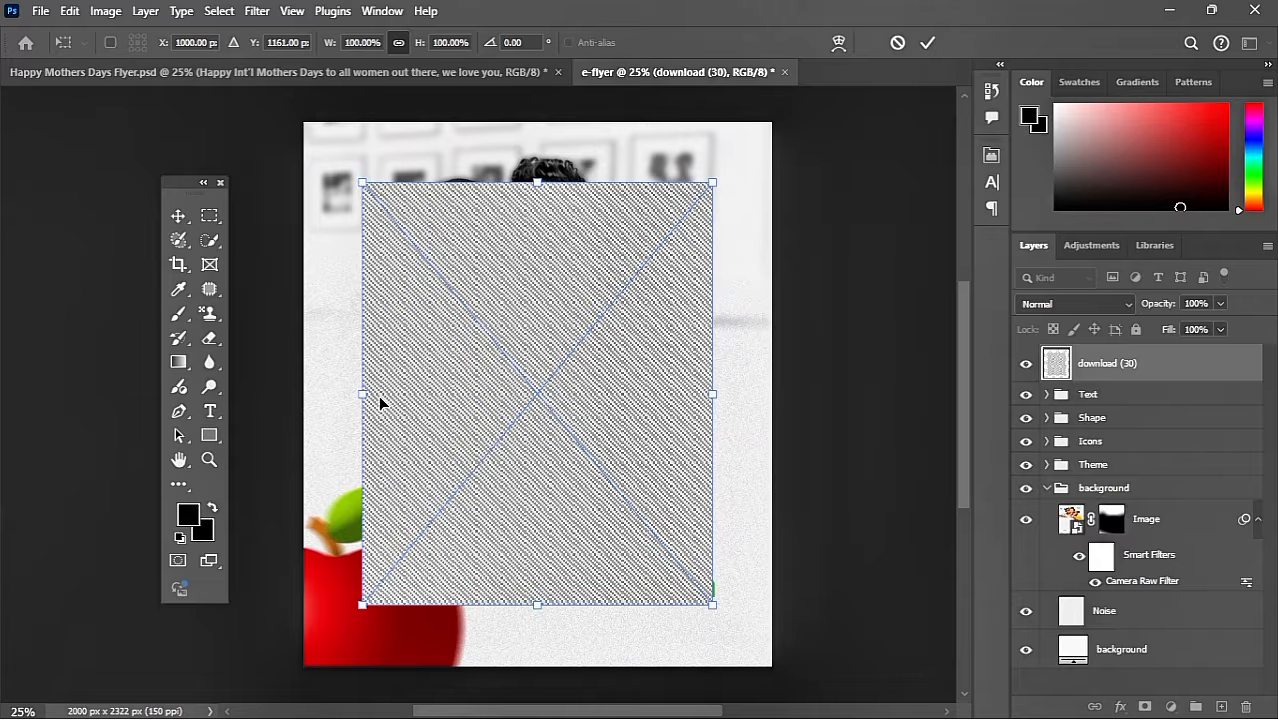
left_click_drag(368, 397, 290, 396)
left_click_drag(707, 400, 789, 395)
key("Return")
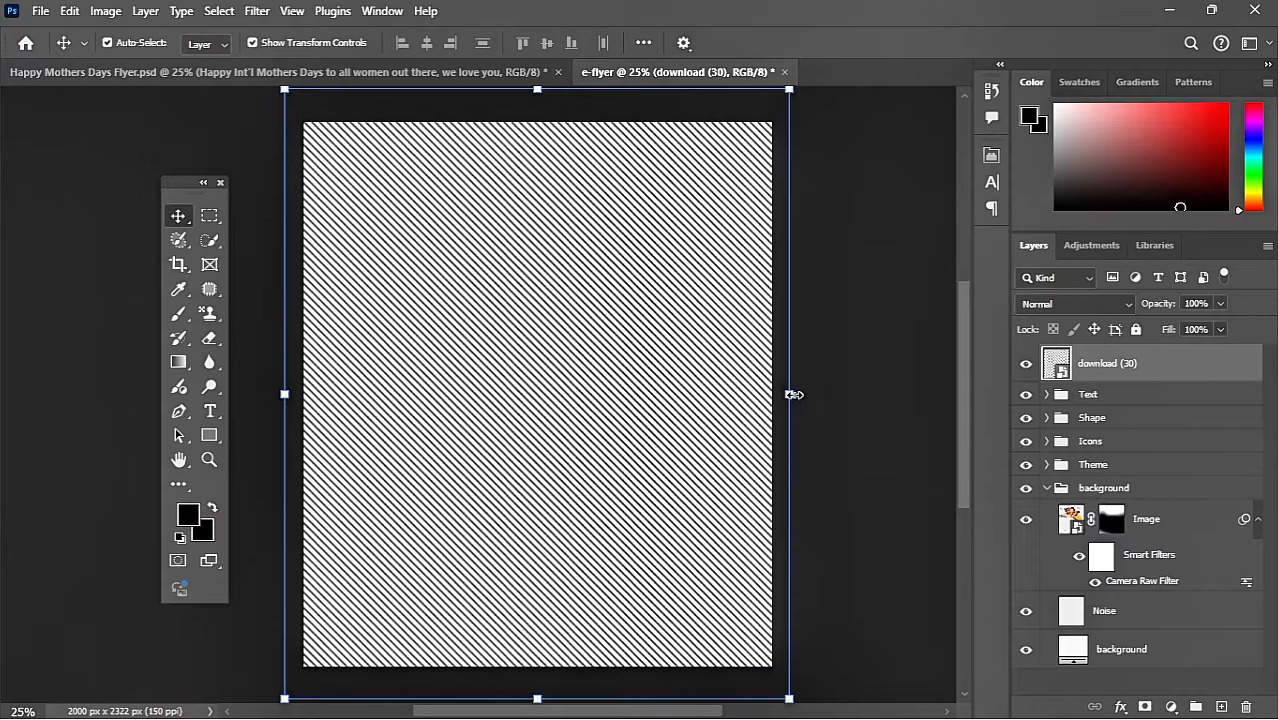
Rasterize the download (30) stripe layer and move it between the Theme and background groups.
right_click(1102, 364)
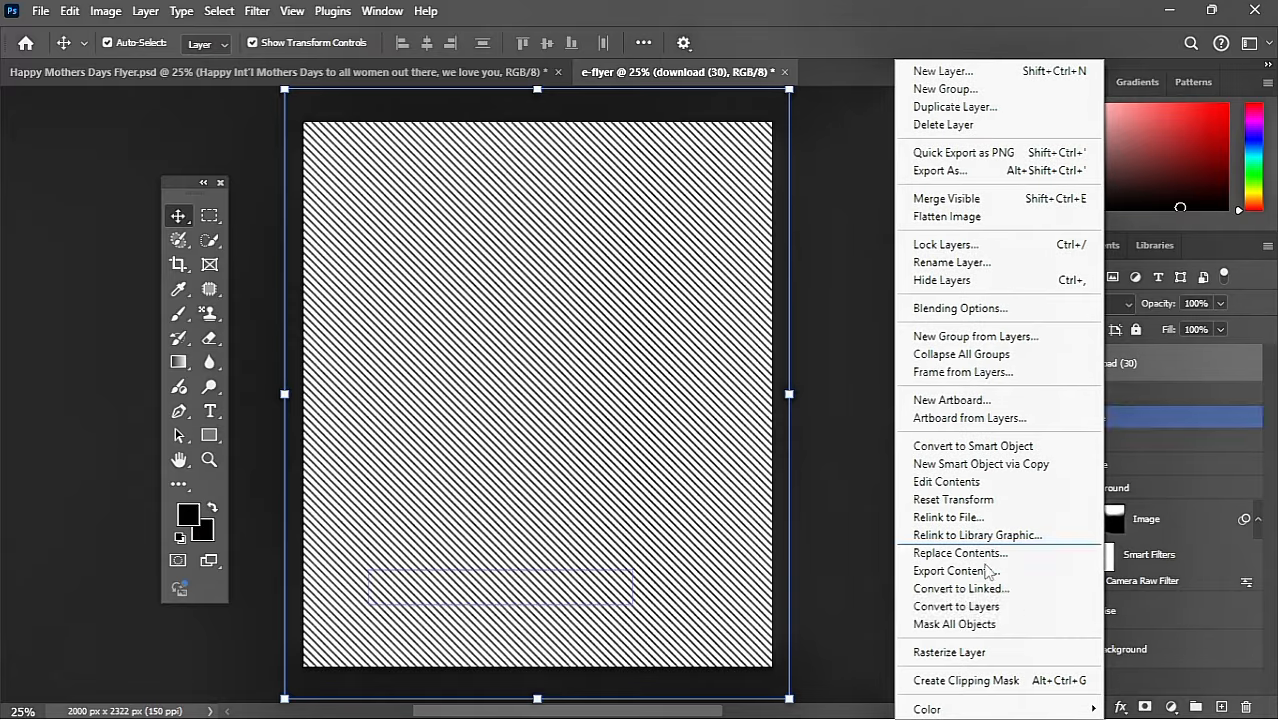
left_click(960, 652)
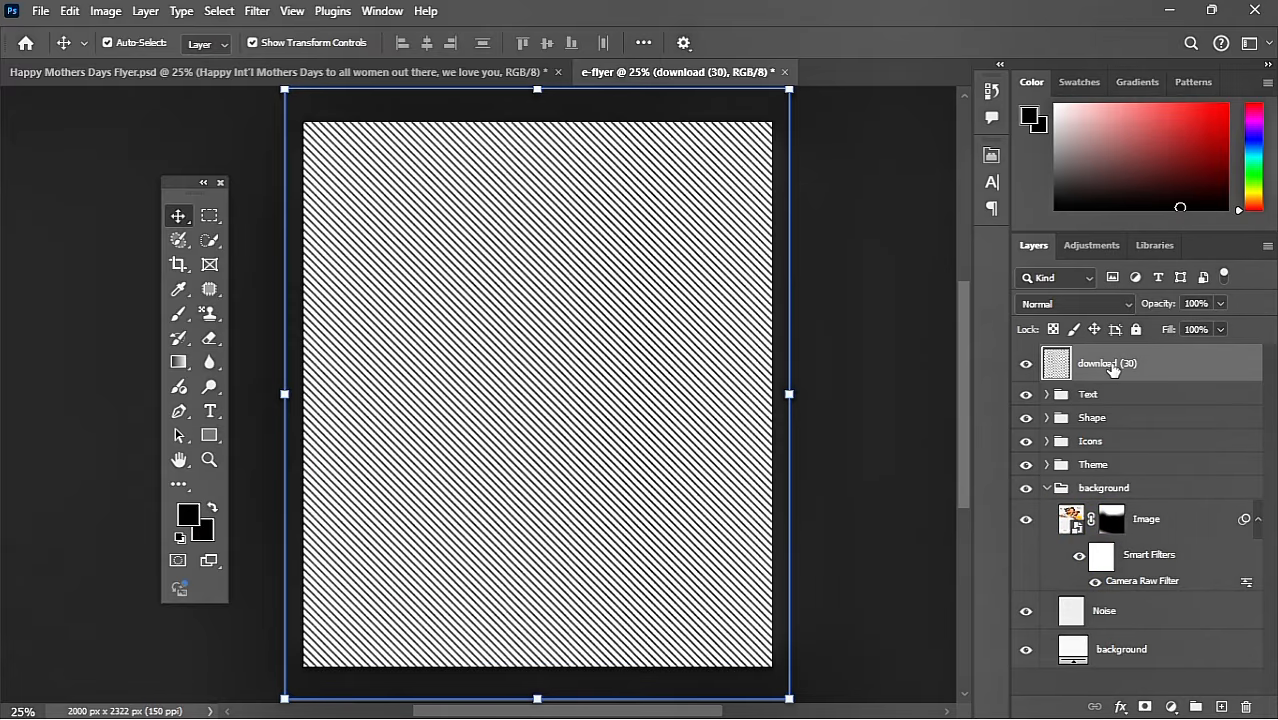
left_click_drag(1115, 376, 1106, 470)
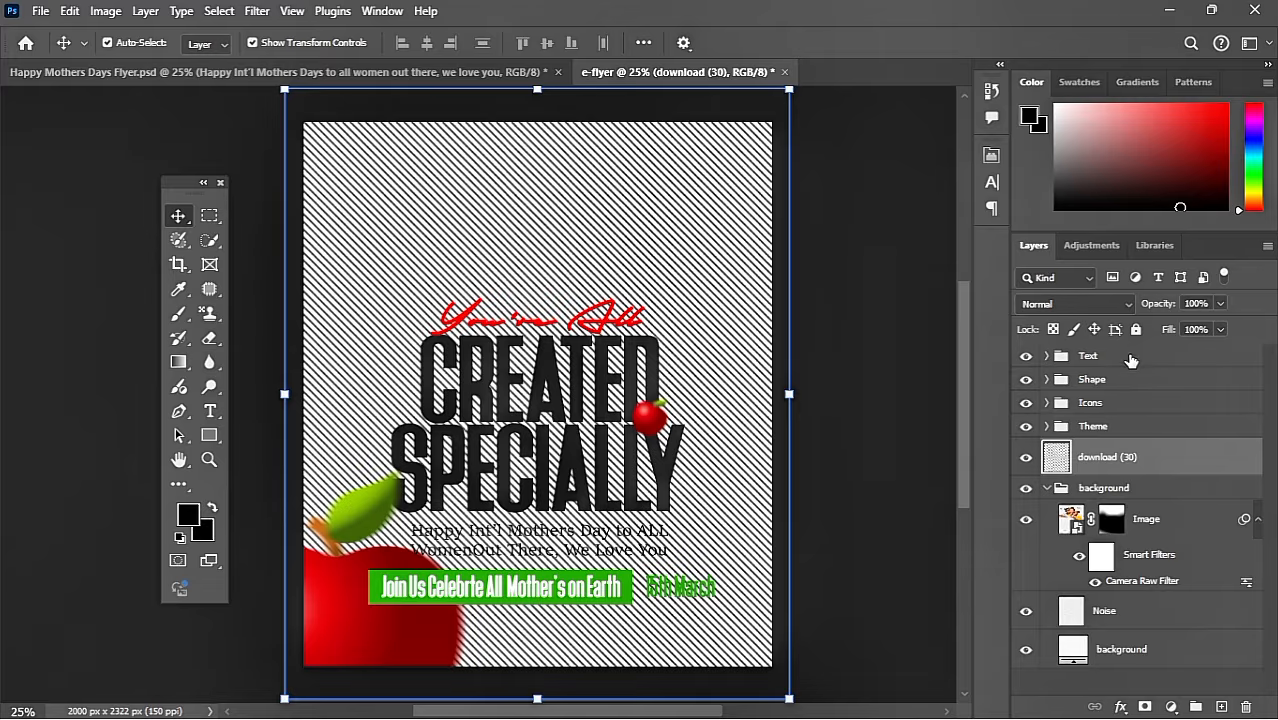
Set the stripe layer's blend mode to Soft Light and rename the layer Effect.
left_click(1080, 304)
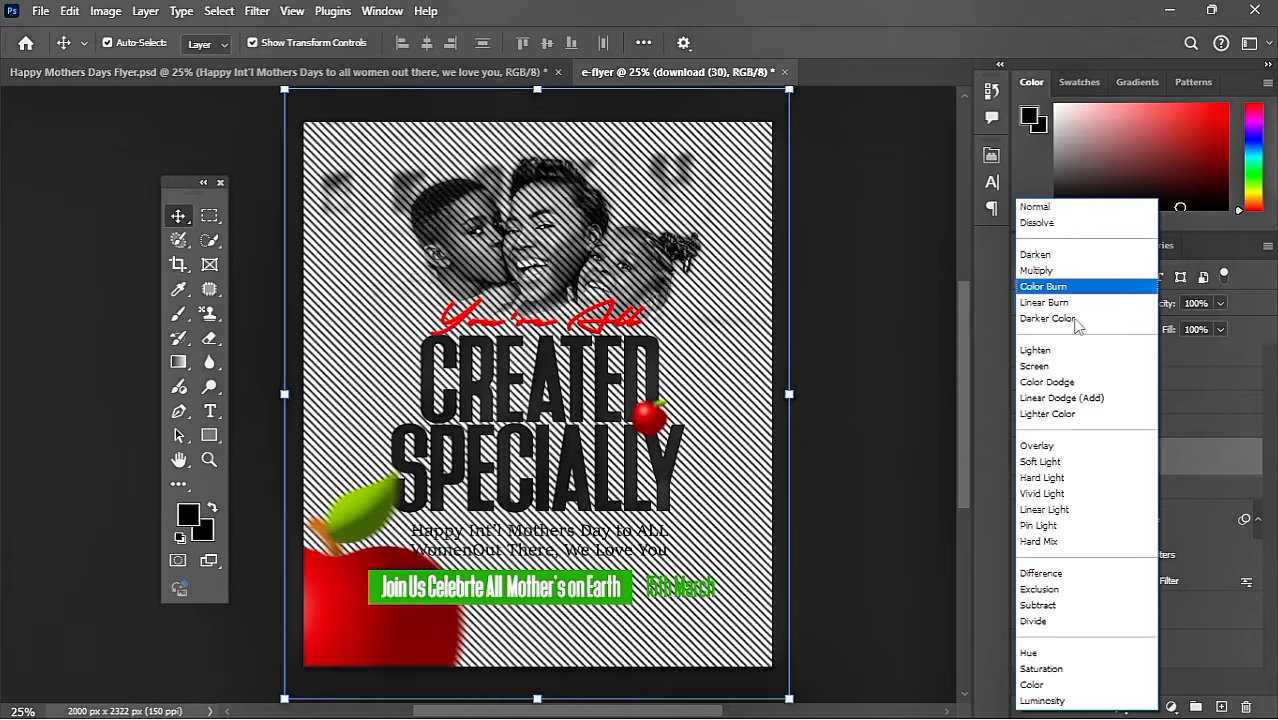
left_click(1053, 462)
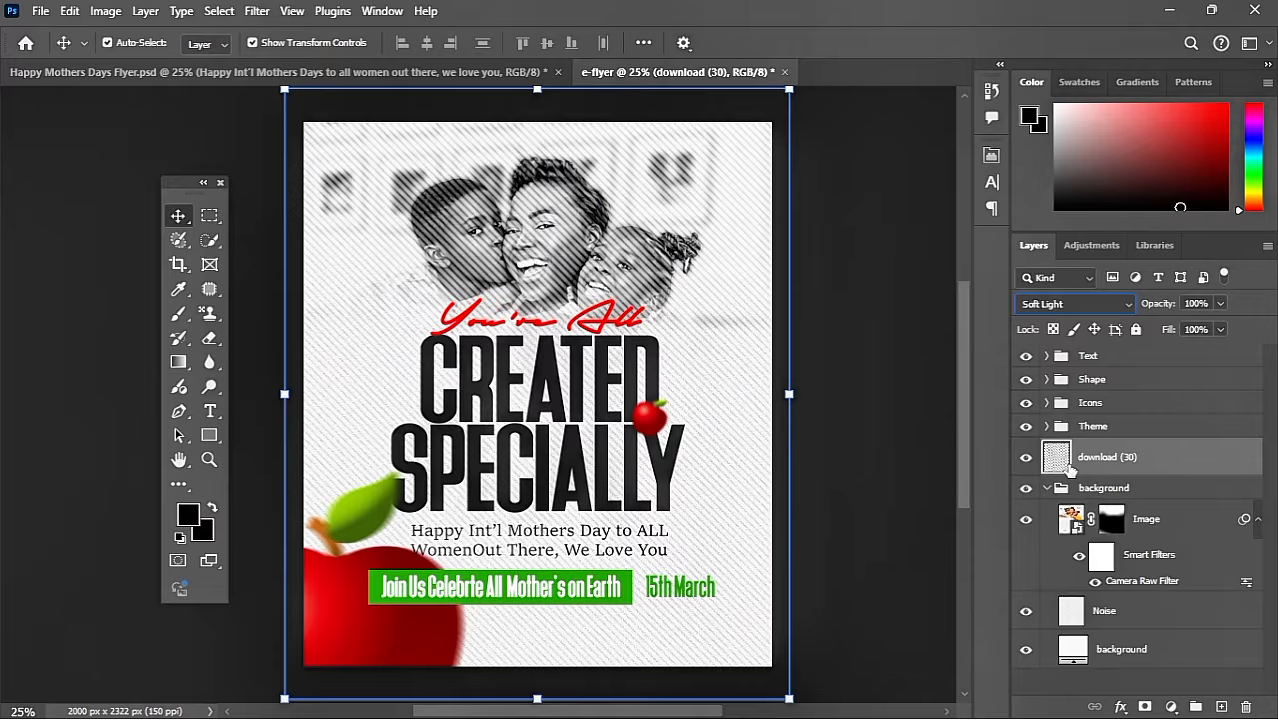
double_click(1089, 458)
type("Effect")
key("Return")
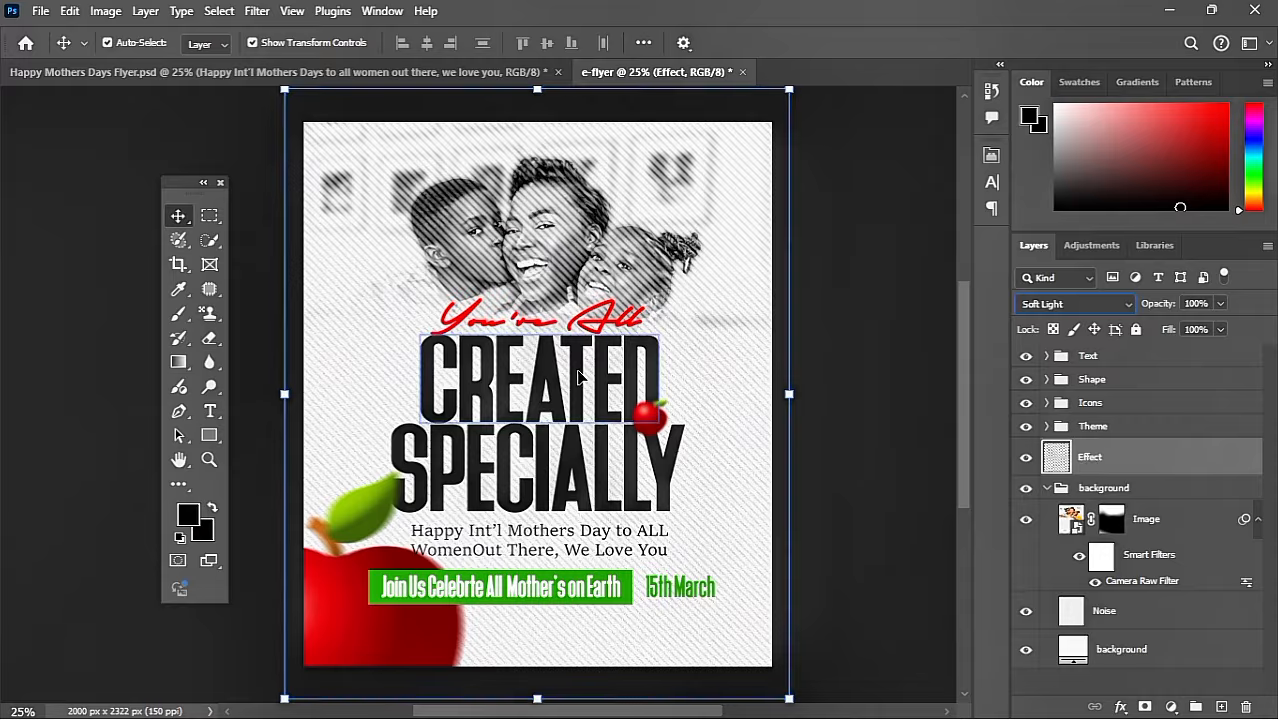
In the Effect layer's blending options, split the current layer's Blend If range to 0/131 for shadows and 186/255 for highlights.
right_click(1089, 465)
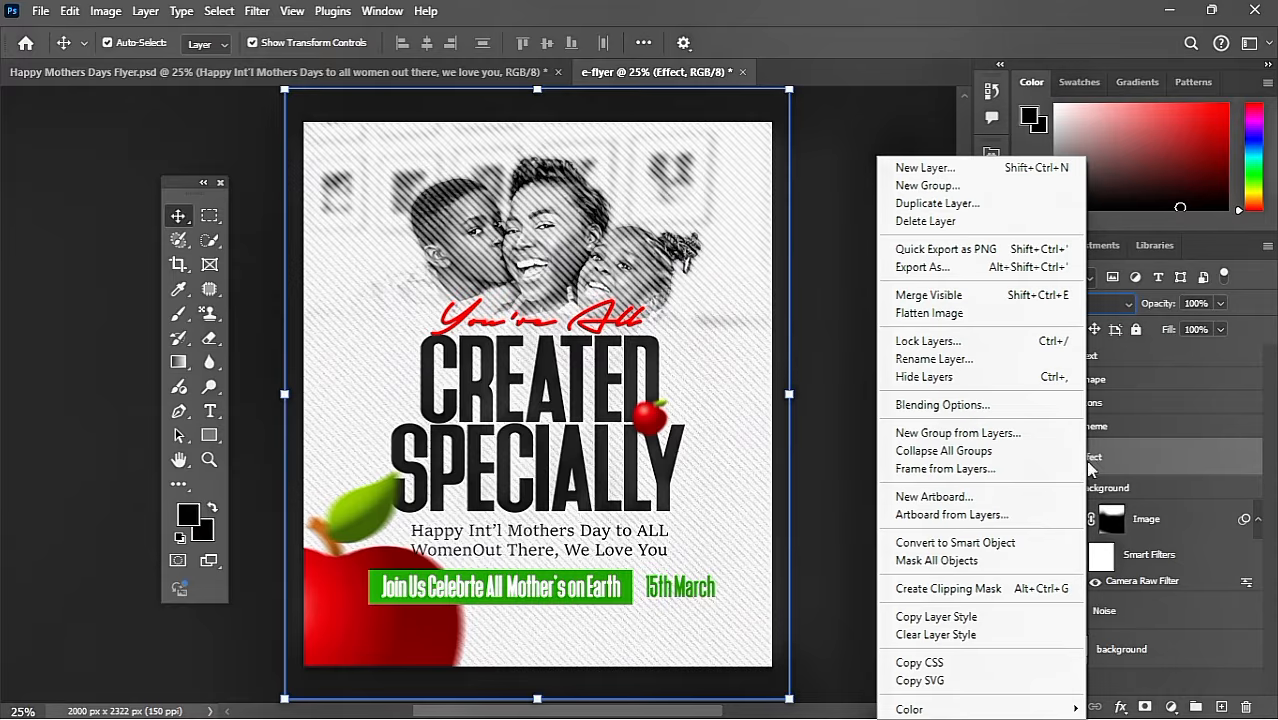
left_click(1000, 410)
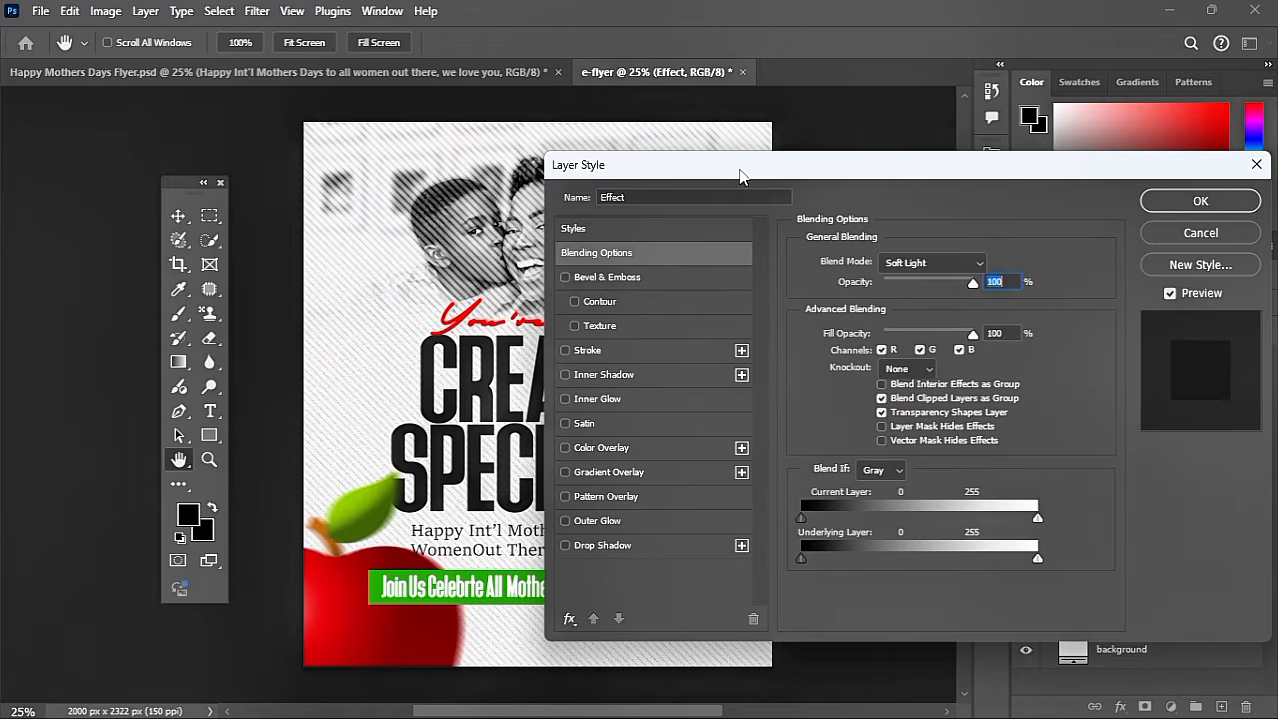
left_click_drag(742, 177, 940, 205)
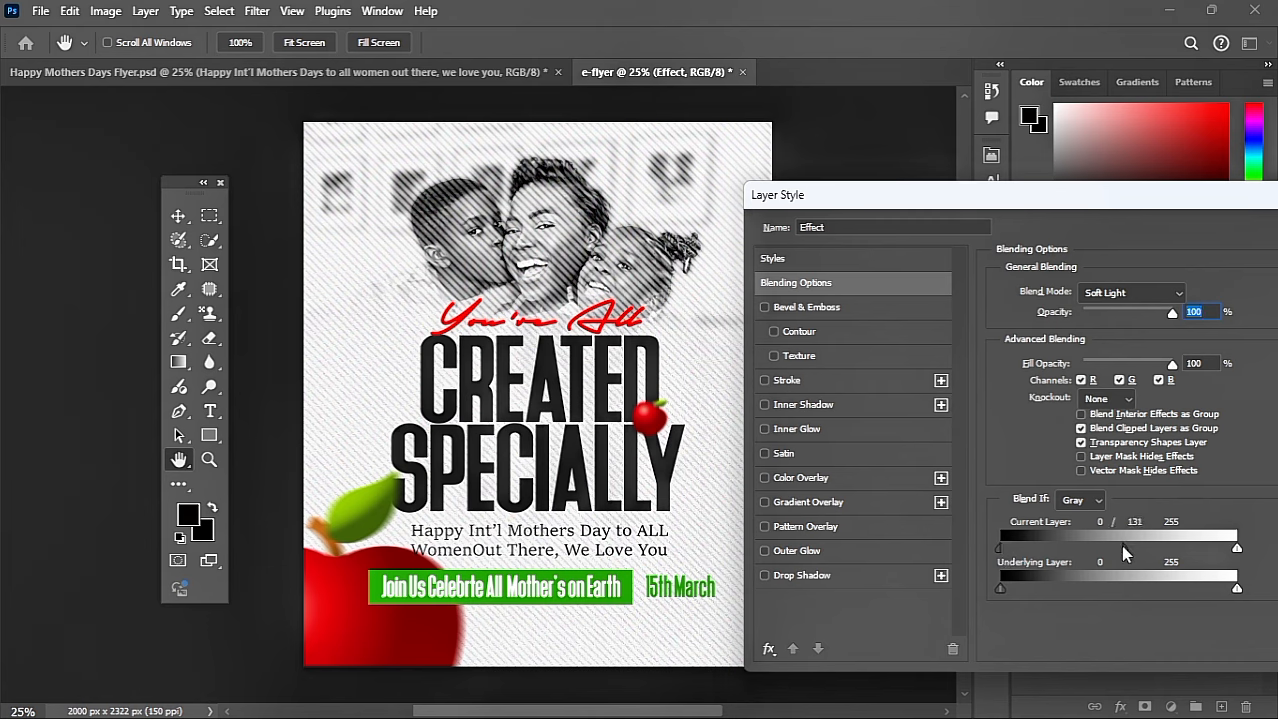
left_click_drag(1237, 548, 1175, 555)
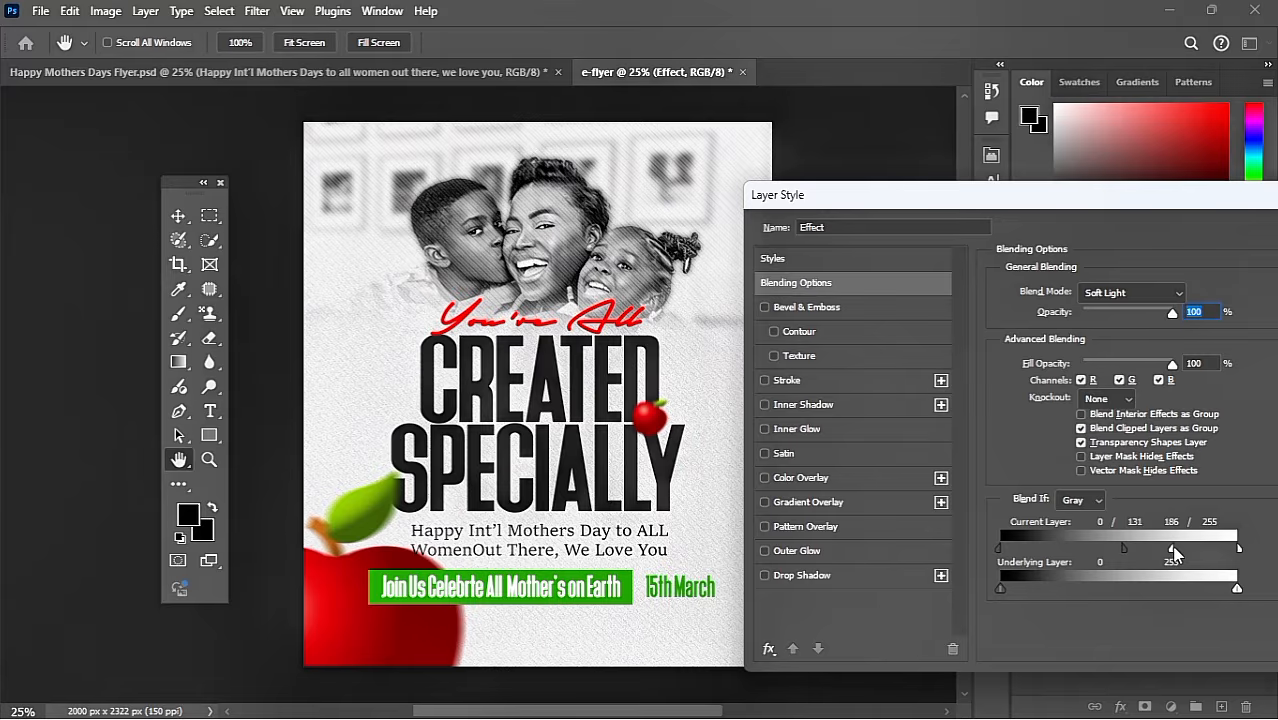
key("ctrl+plus")
key("ctrl+plus")
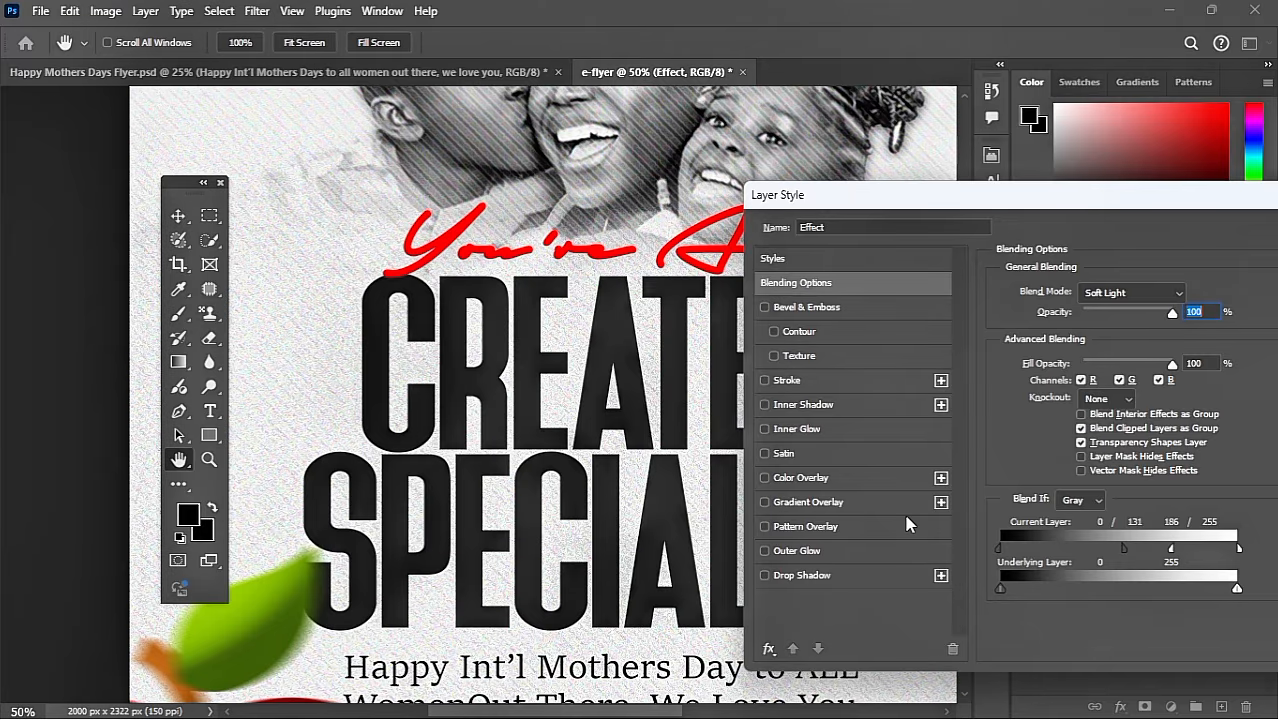
key("ctrl+minus")
key("ctrl+minus")
key("ctrl+plus")
key("ctrl+plus")
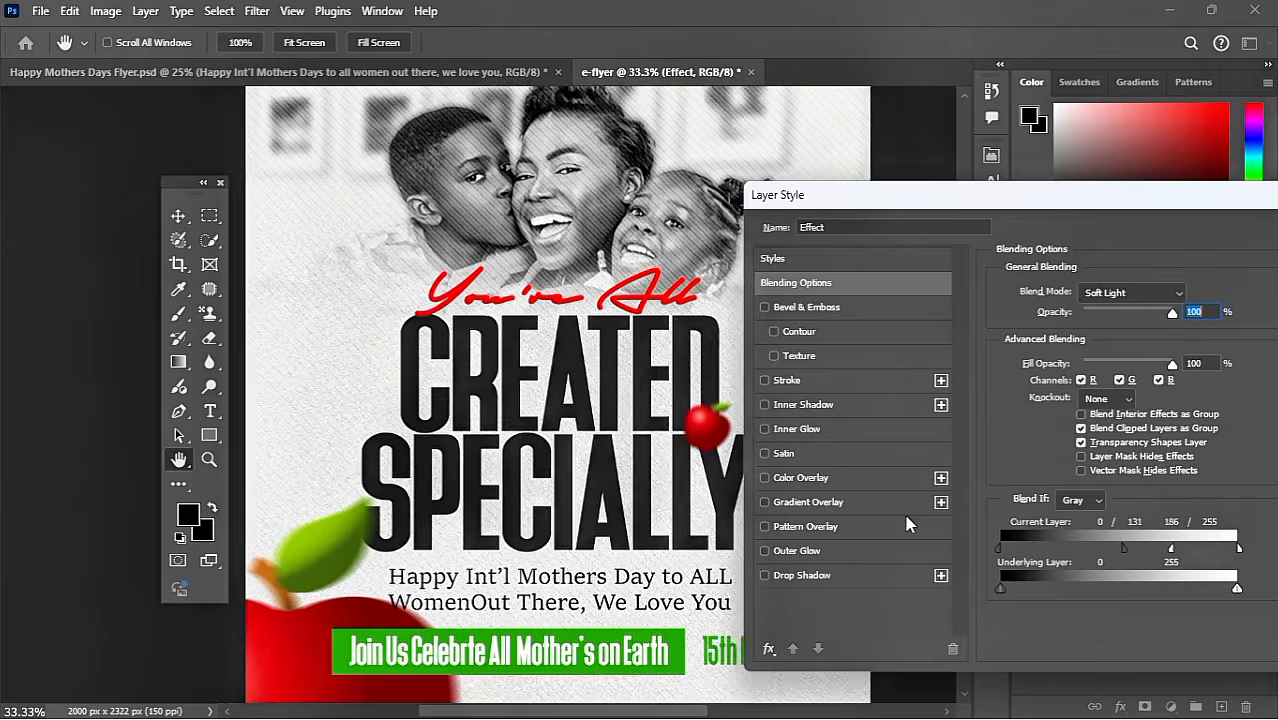
key("ctrl+minus")
Adjust the Effect layer's current-layer Blend If range to 123 for shadows and 186/227 for highlights, and apply it.
mouse_move(1123, 549)
left_mouse_down()
mouse_move(1041, 549)
mouse_move(1114, 548)
left_mouse_up()
key("ctrl+equal")
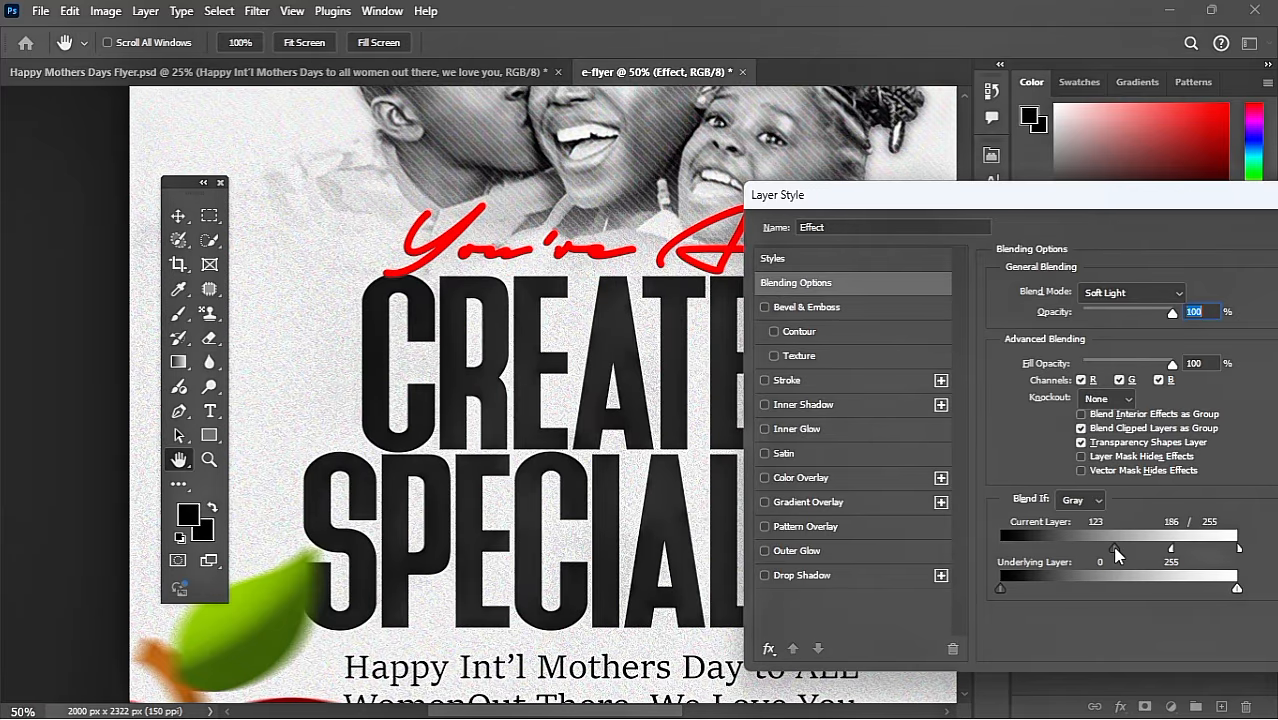
key("ctrl+minus")
key("ctrl+equal")
key("ctrl+minus")
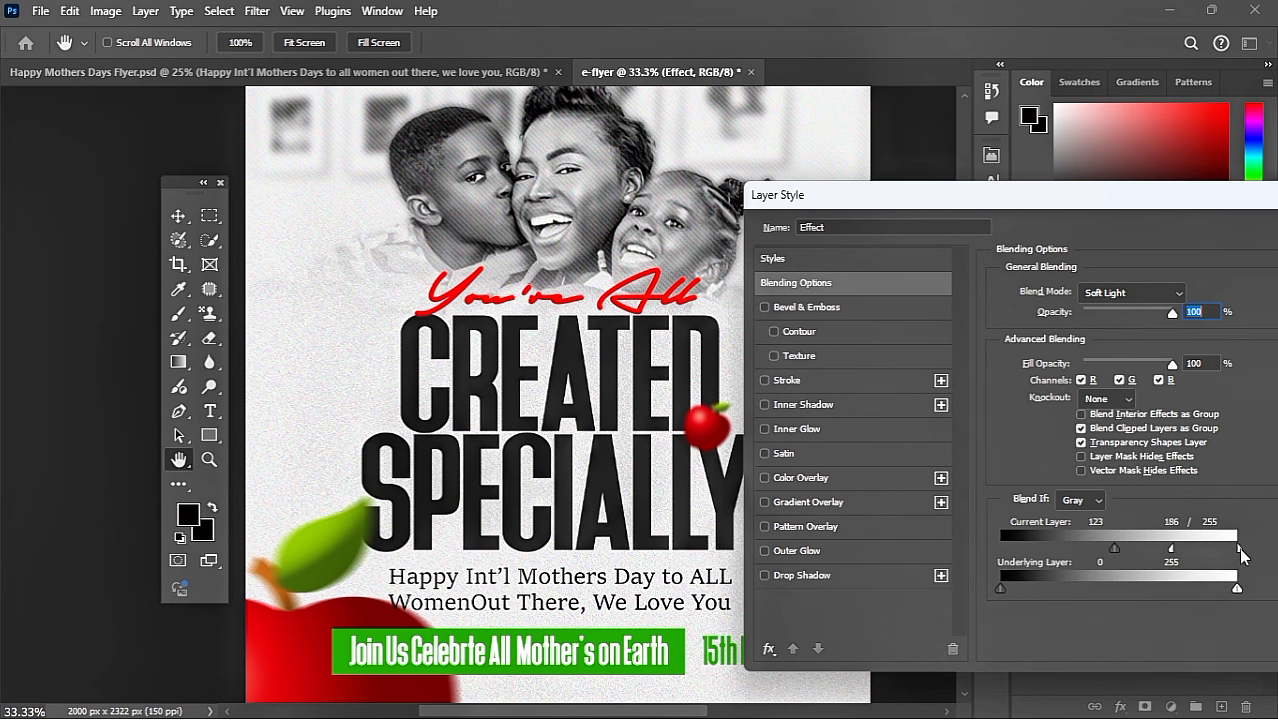
left_click_drag(1238, 549, 1221, 549)
left_click_drag(1080, 197, 863, 252)
left_click(1163, 288)
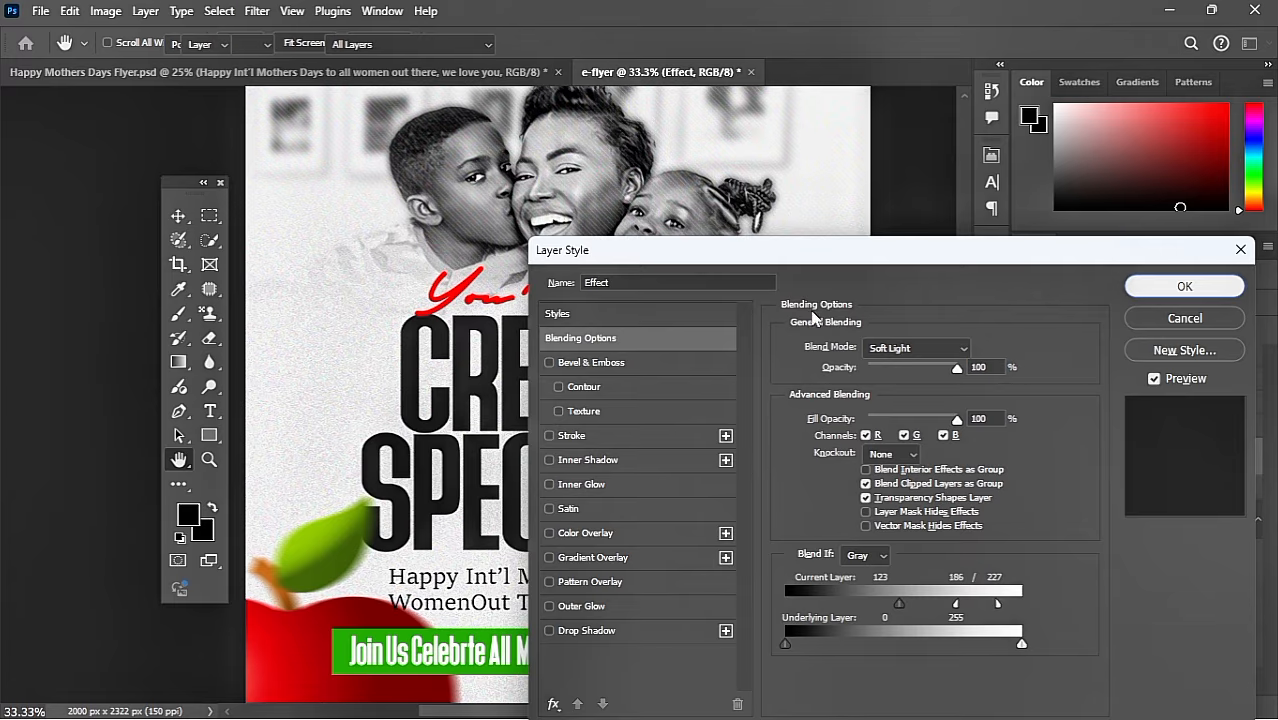
left_click(1157, 277)
left_click(1073, 442)
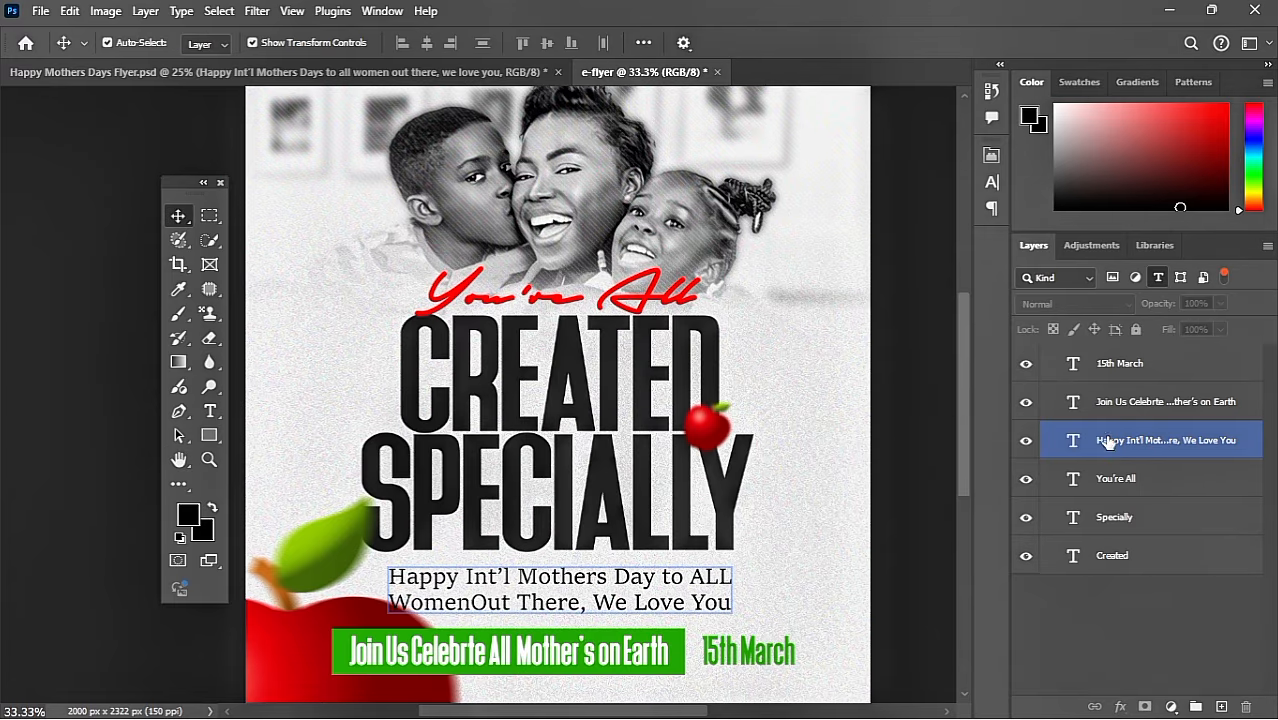
left_click(1072, 402)
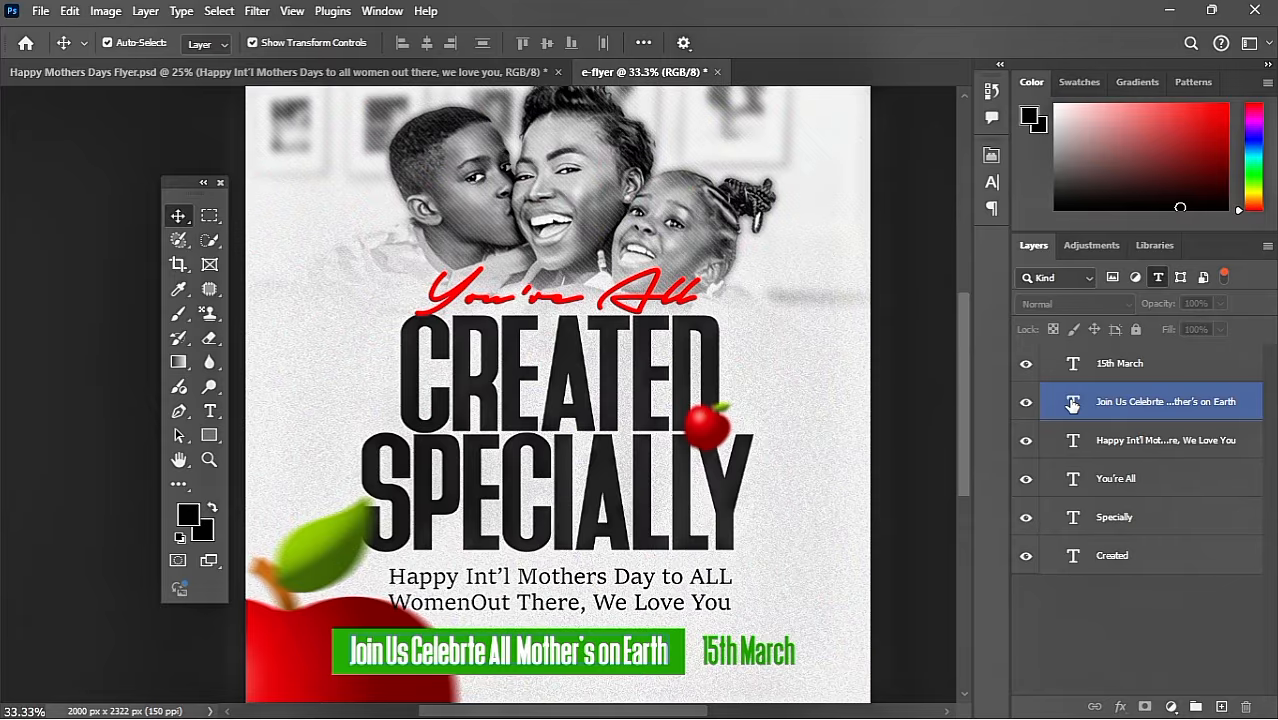
left_click(832, 372)
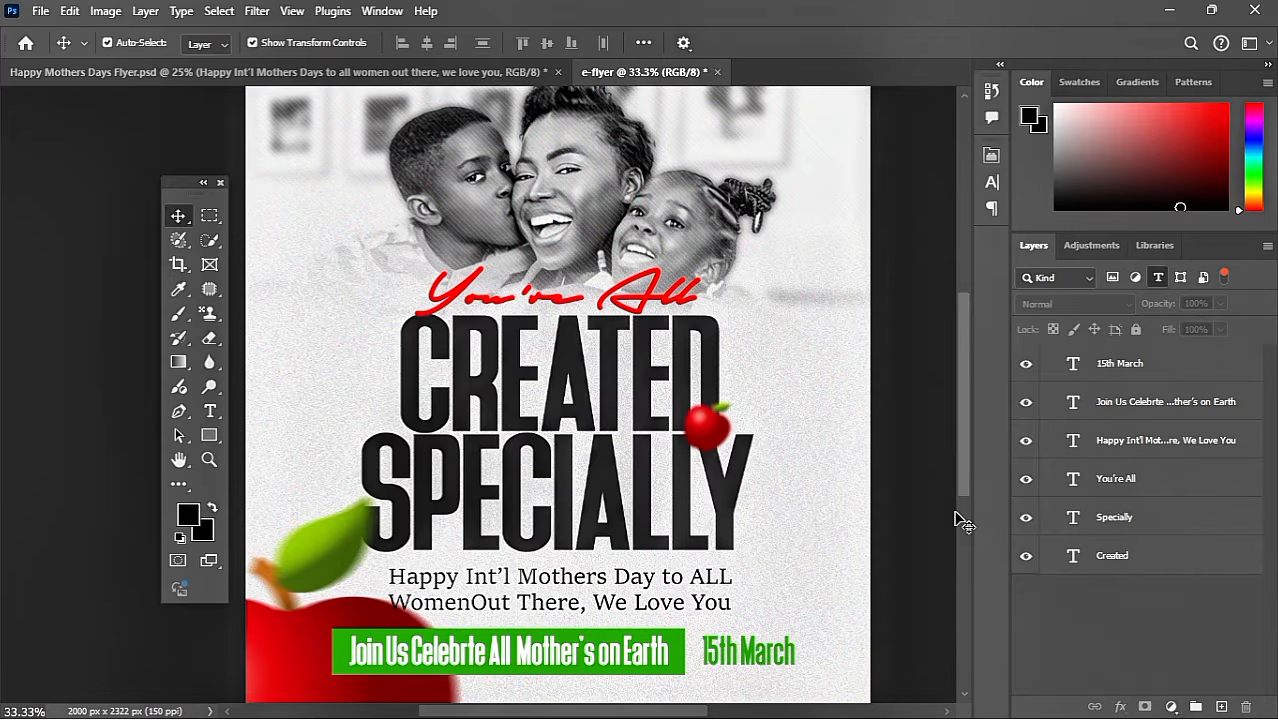
left_click(1090, 246)
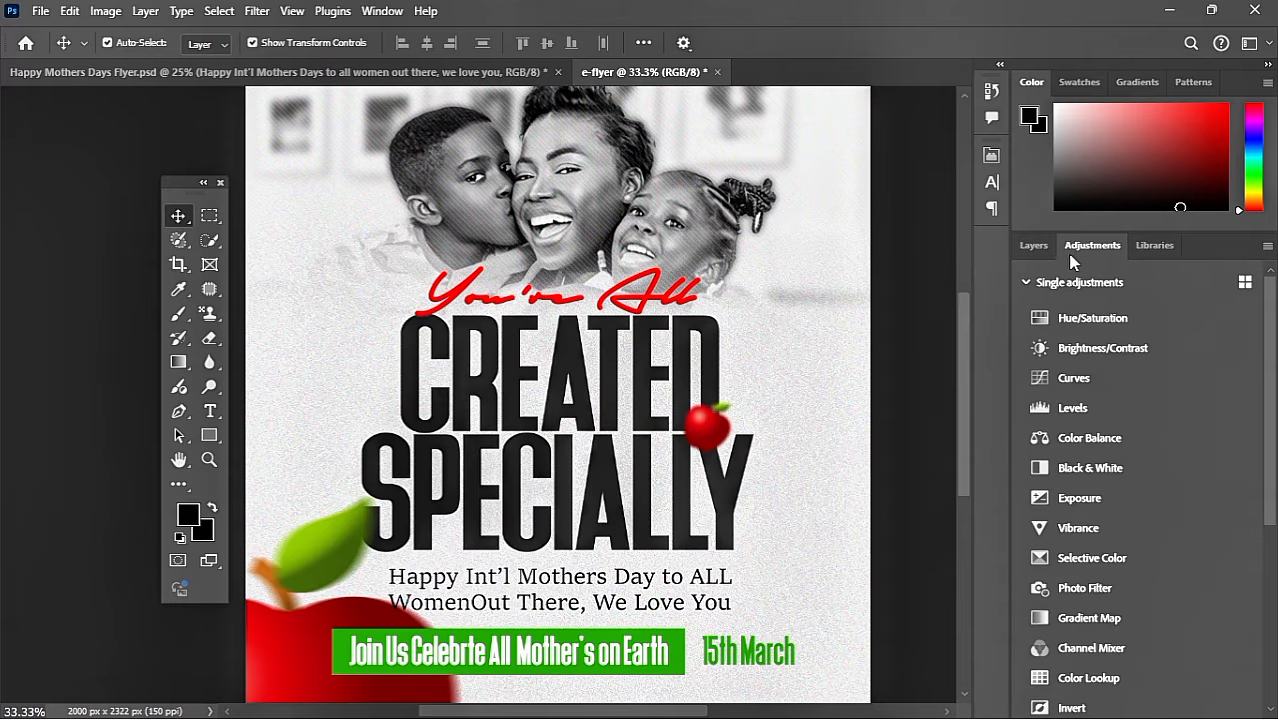
left_click(1030, 250)
left_click(1030, 250)
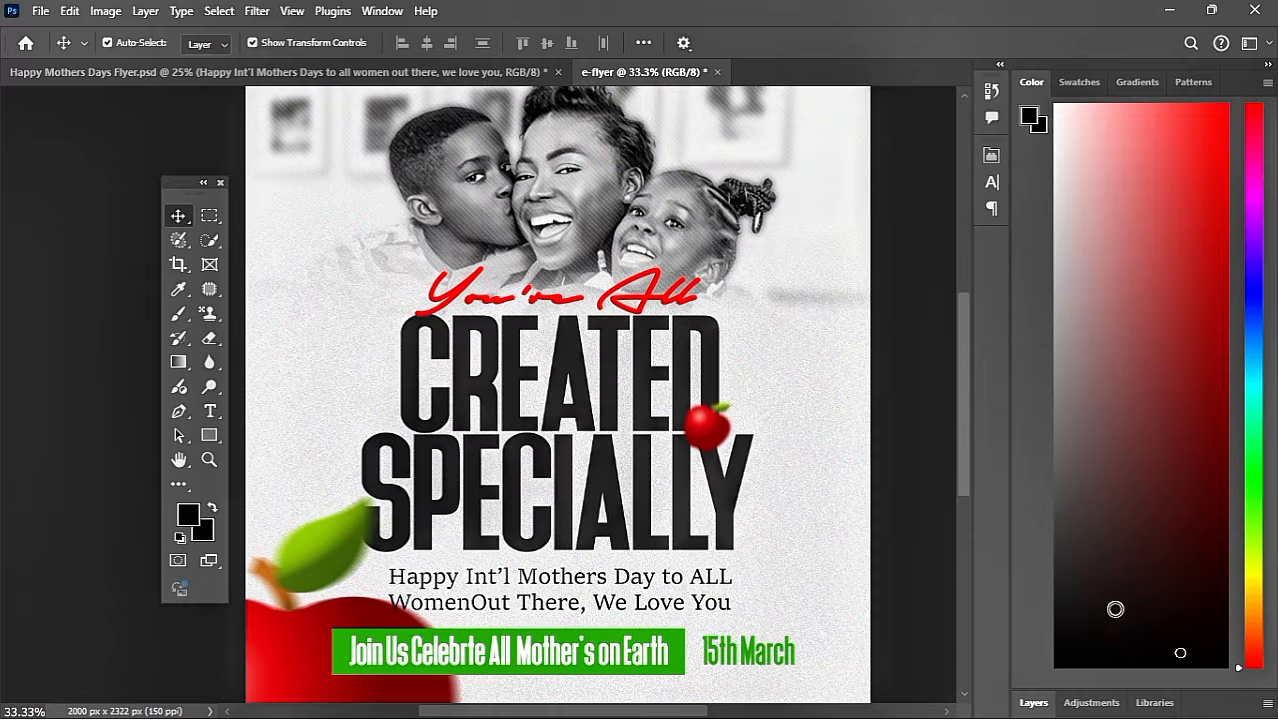
left_click(1038, 703)
left_click(1075, 556)
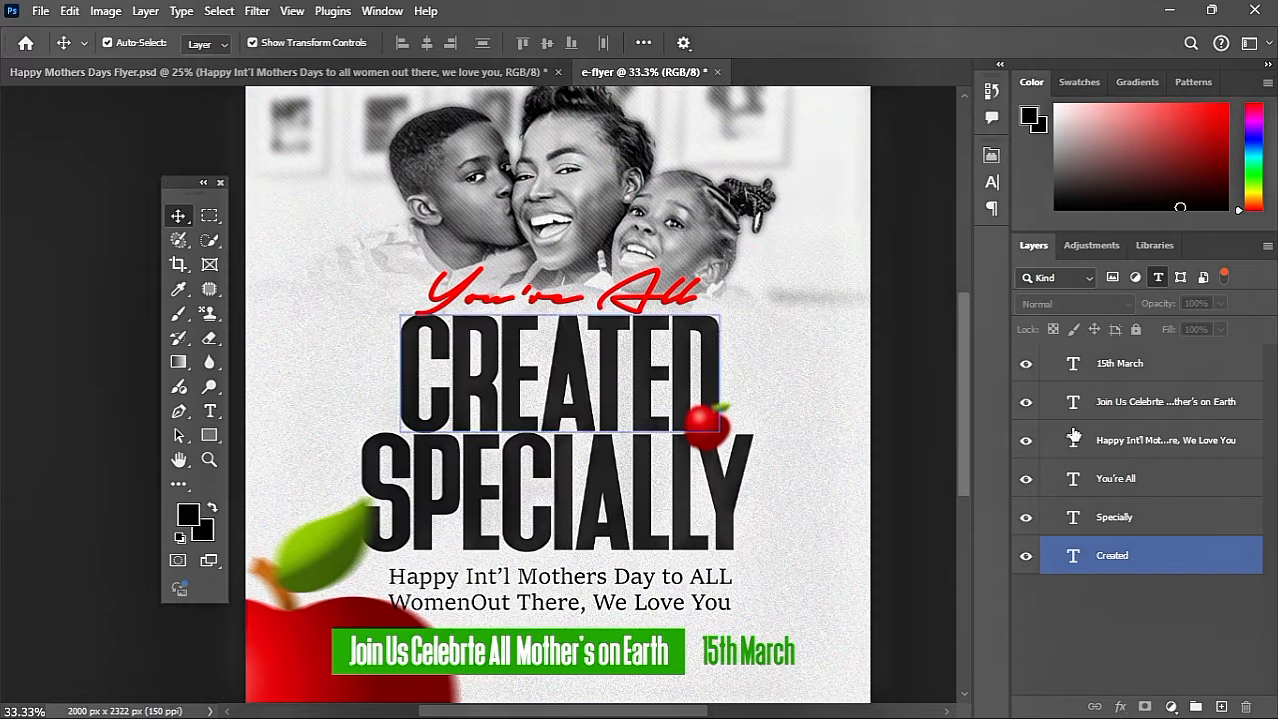
left_click(1075, 410)
left_click(904, 341)
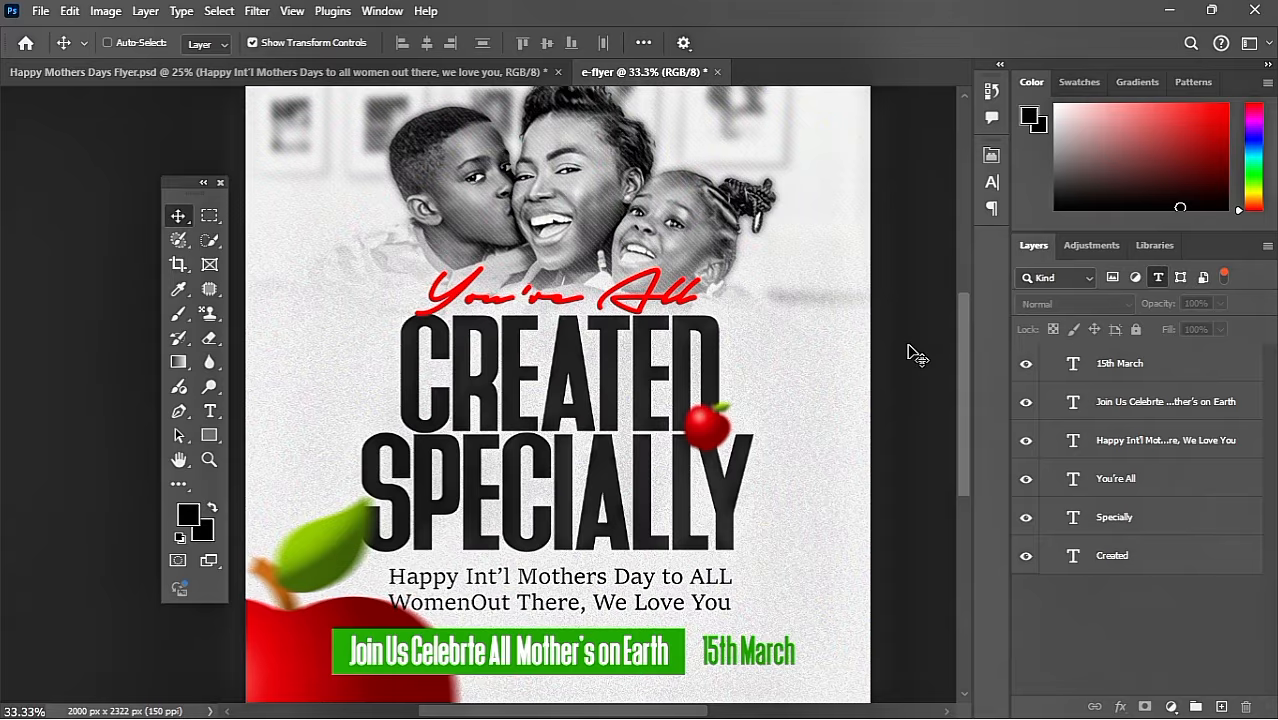
left_click(1105, 520)
left_click(1105, 560)
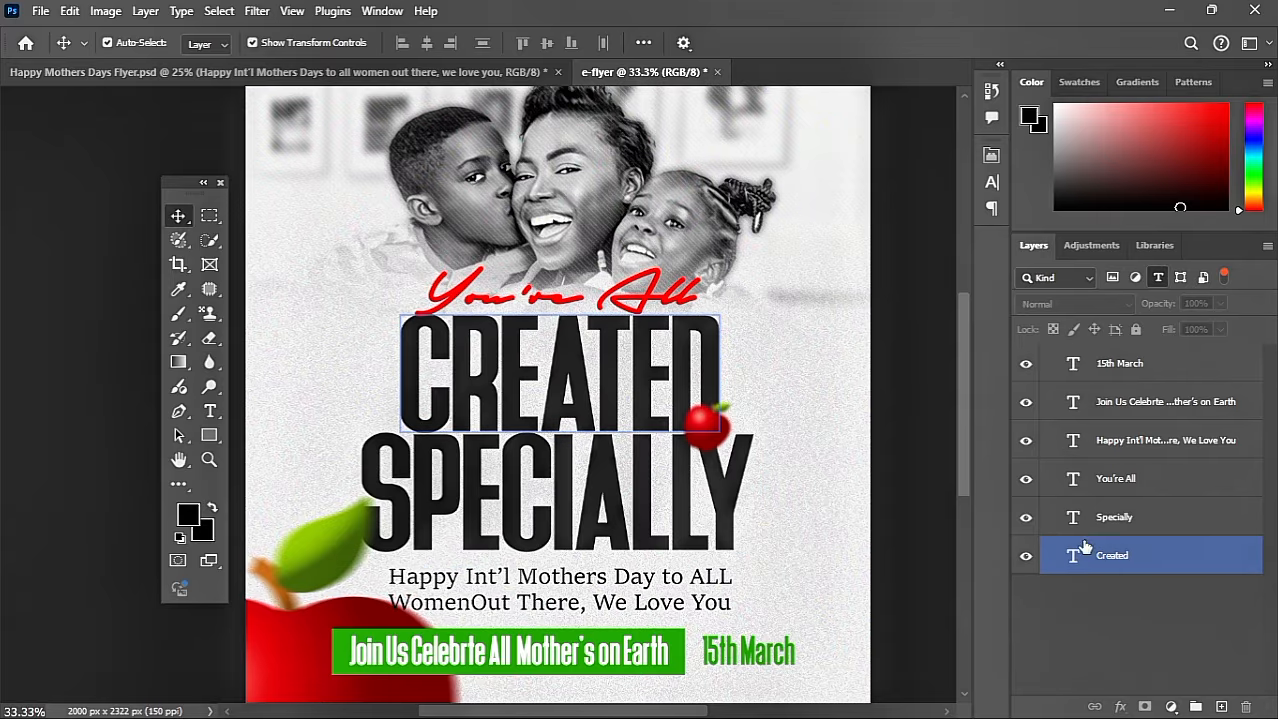
left_click(1085, 518)
left_click(1075, 478)
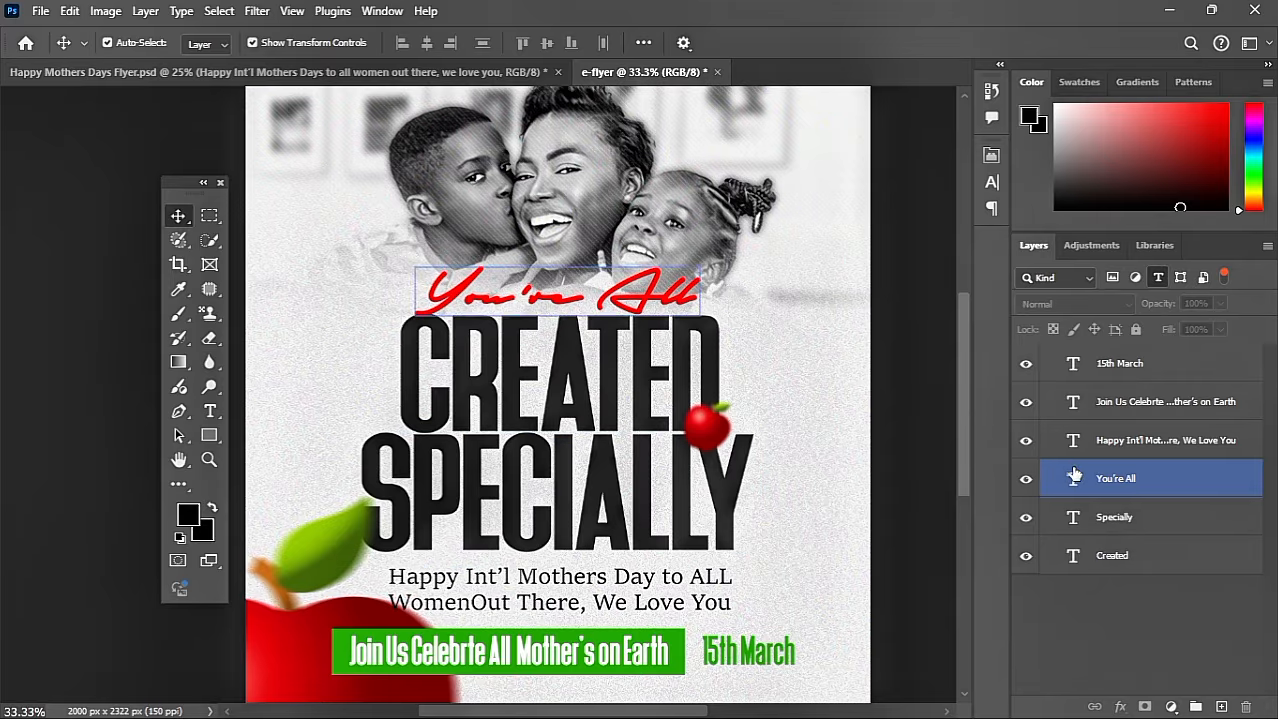
left_click(797, 176)
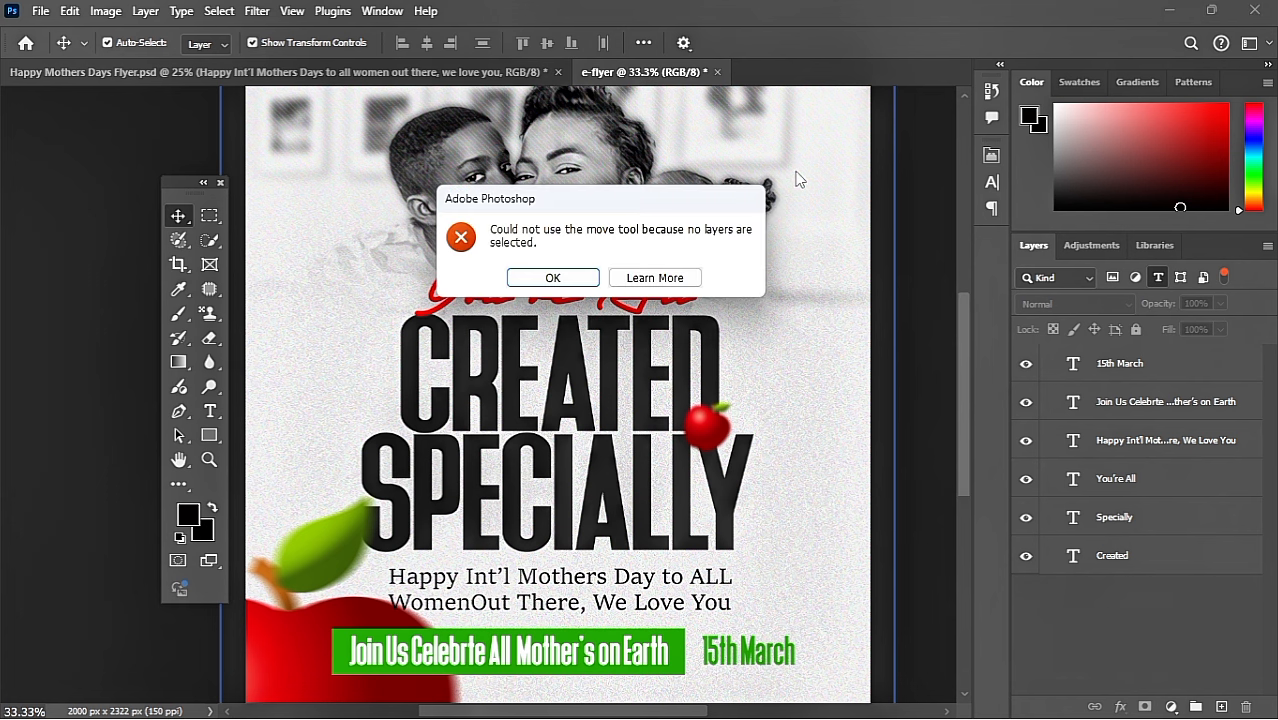
left_click(553, 277)
left_click(794, 172)
left_click(570, 282)
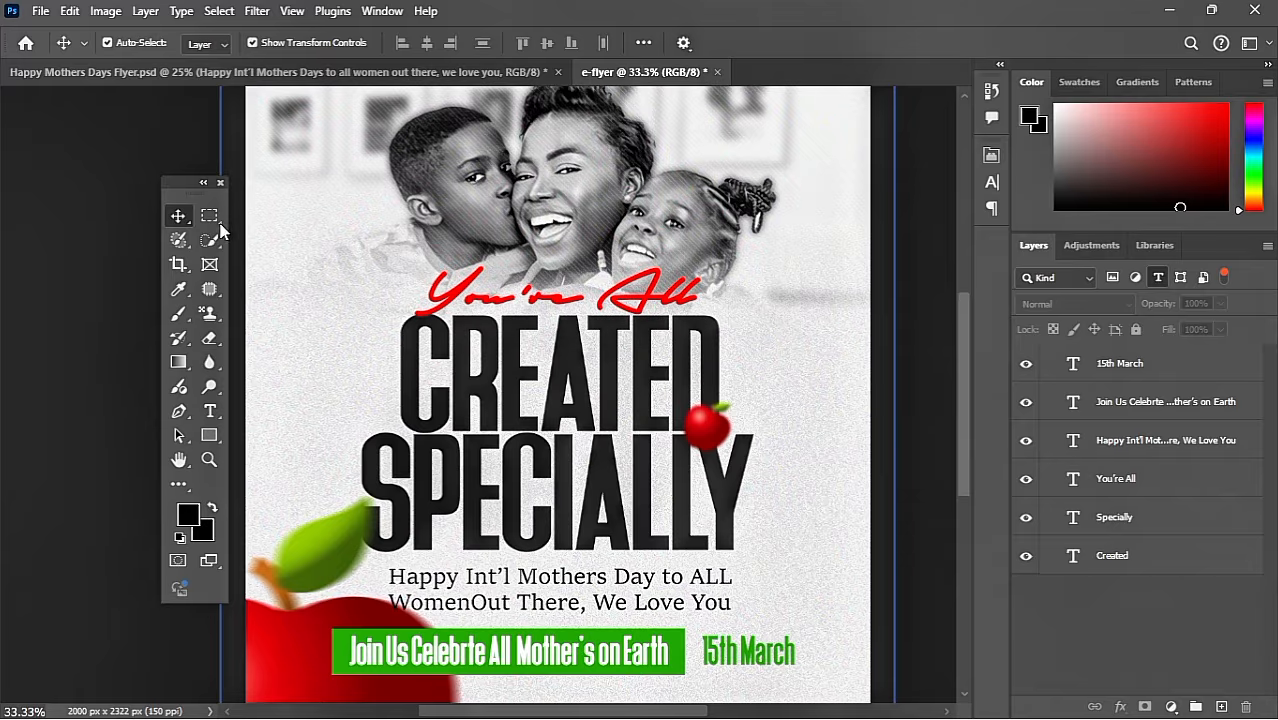
left_click(592, 476)
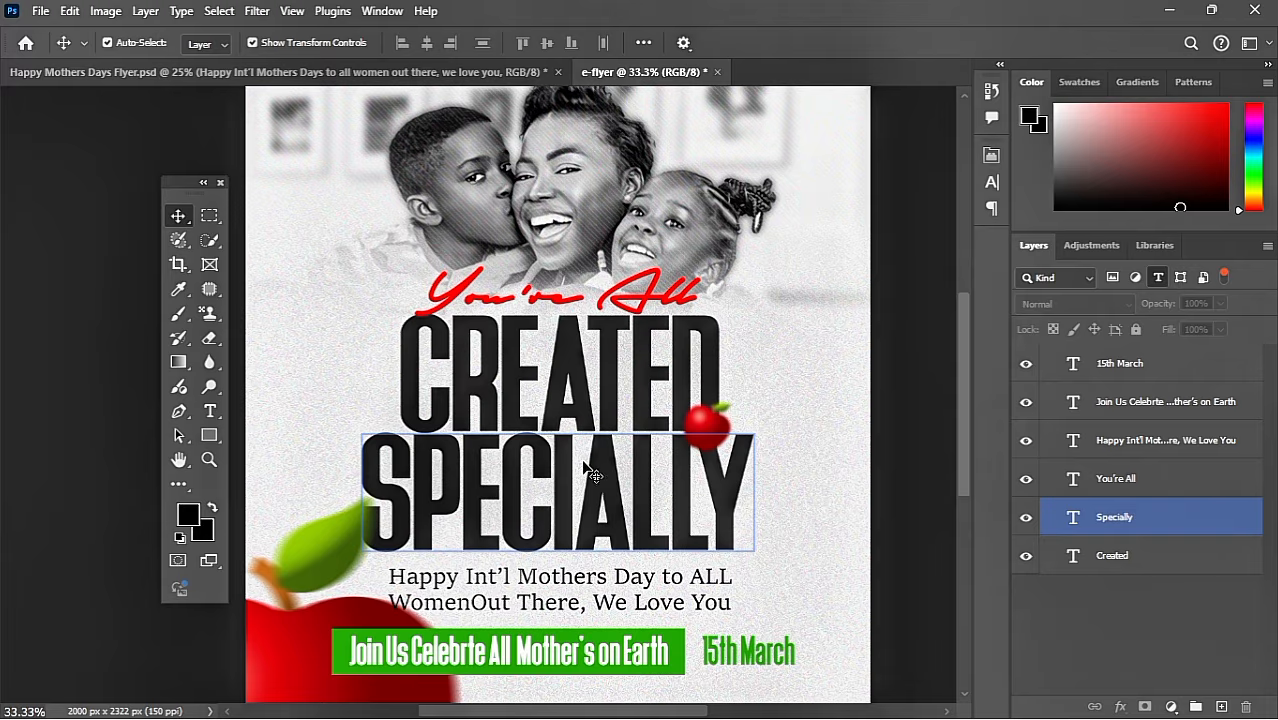
left_click(878, 378)
Remove the type-layer filter so all layers are listed, and select and collapse the Theme group.
left_click(1043, 277)
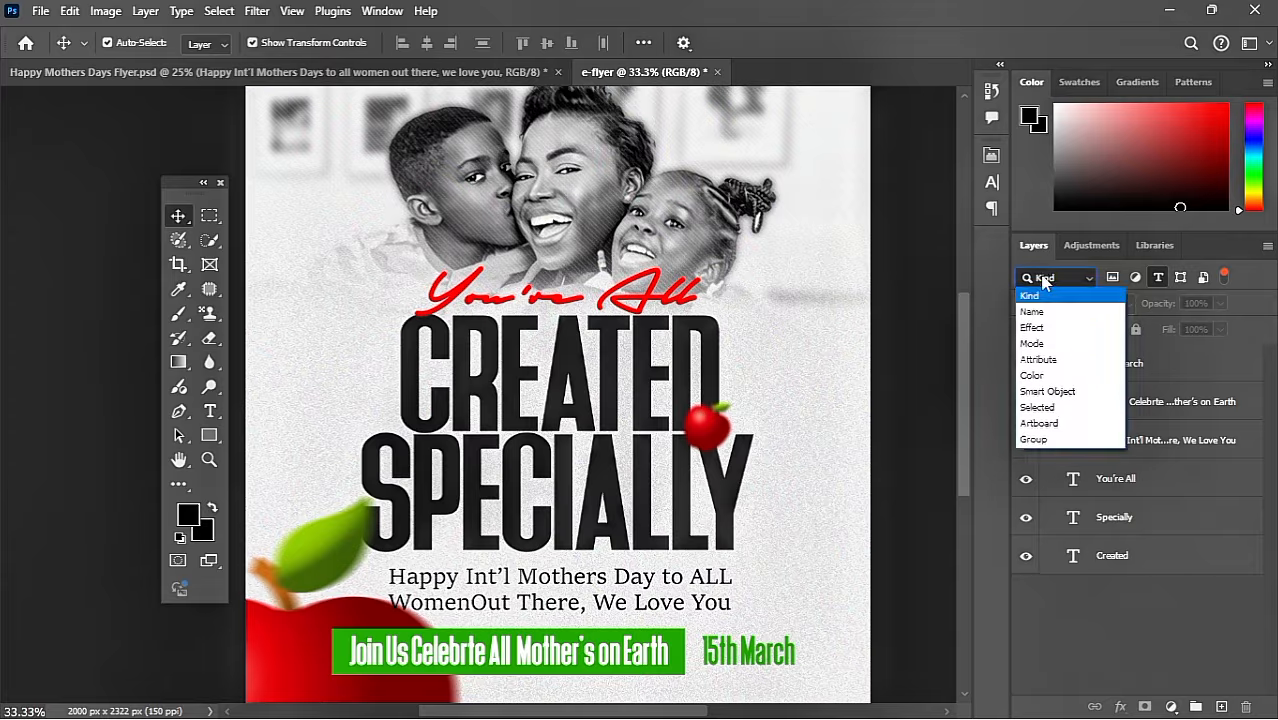
left_click(1048, 294)
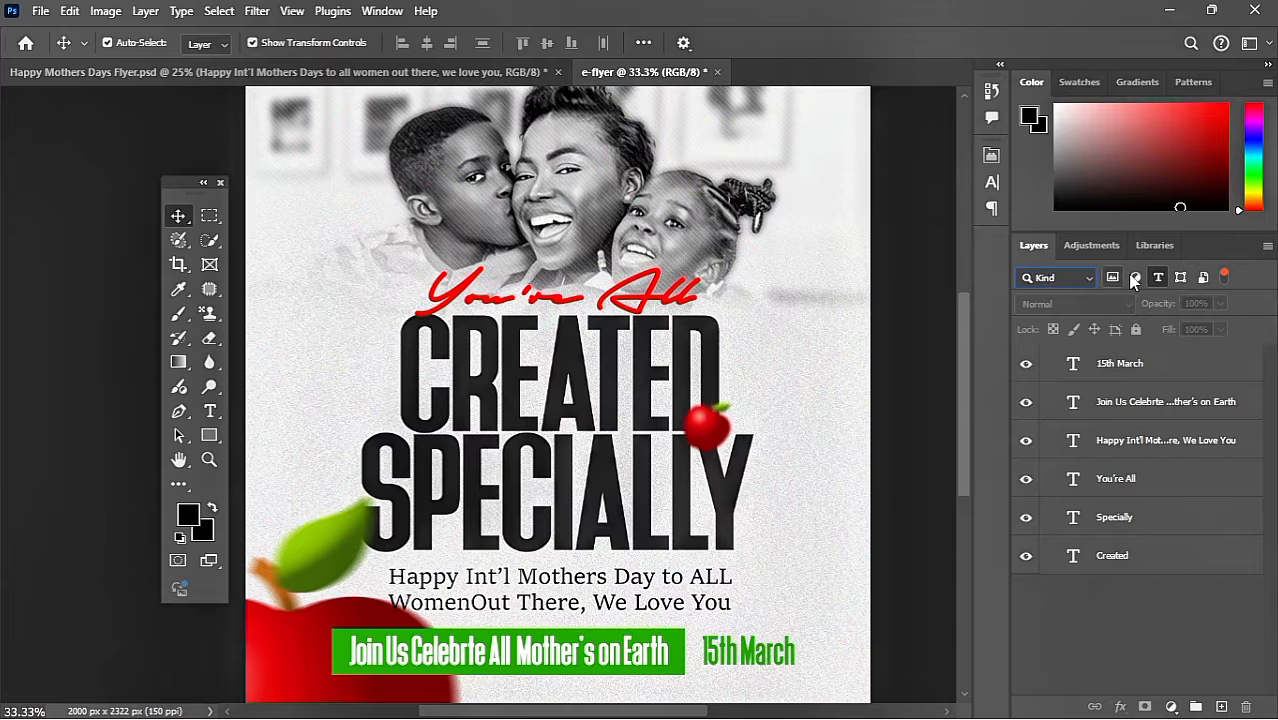
left_click(1158, 278)
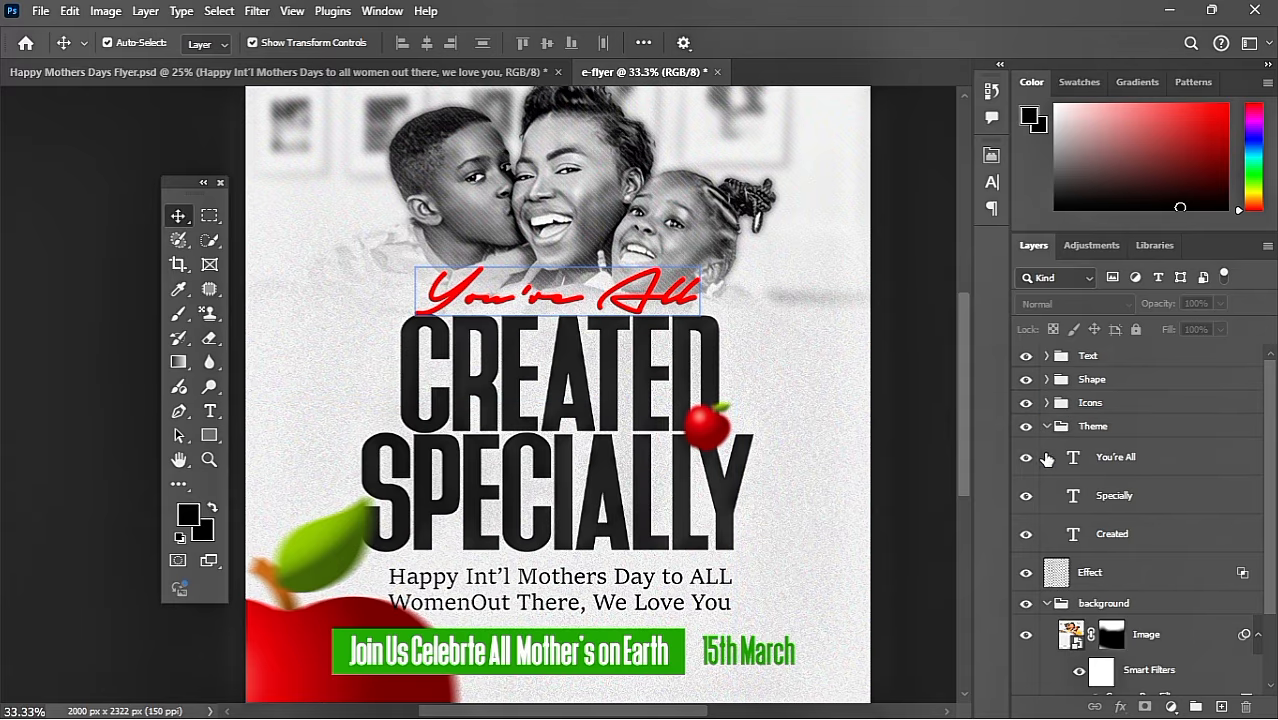
left_click(1092, 426)
left_click(1046, 426)
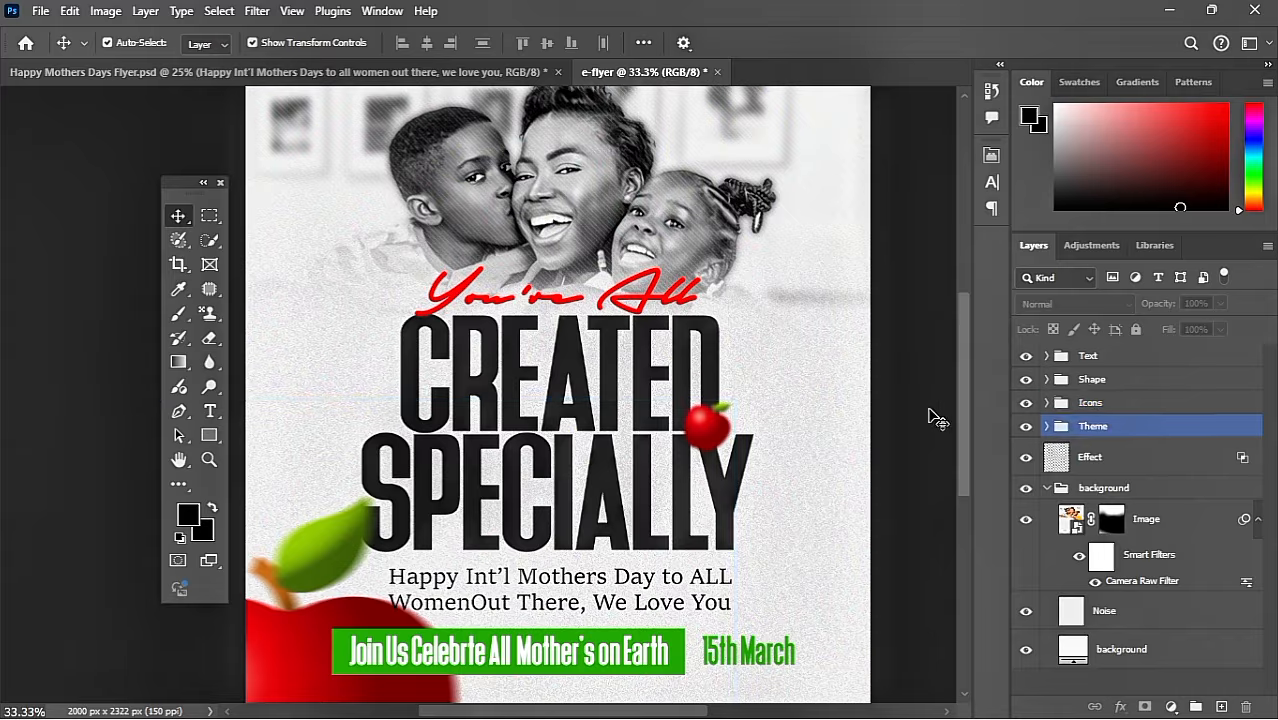
Lower the opacity of the Effect stripe layer above the background group to 79%.
left_click(1142, 453)
left_click(1142, 453)
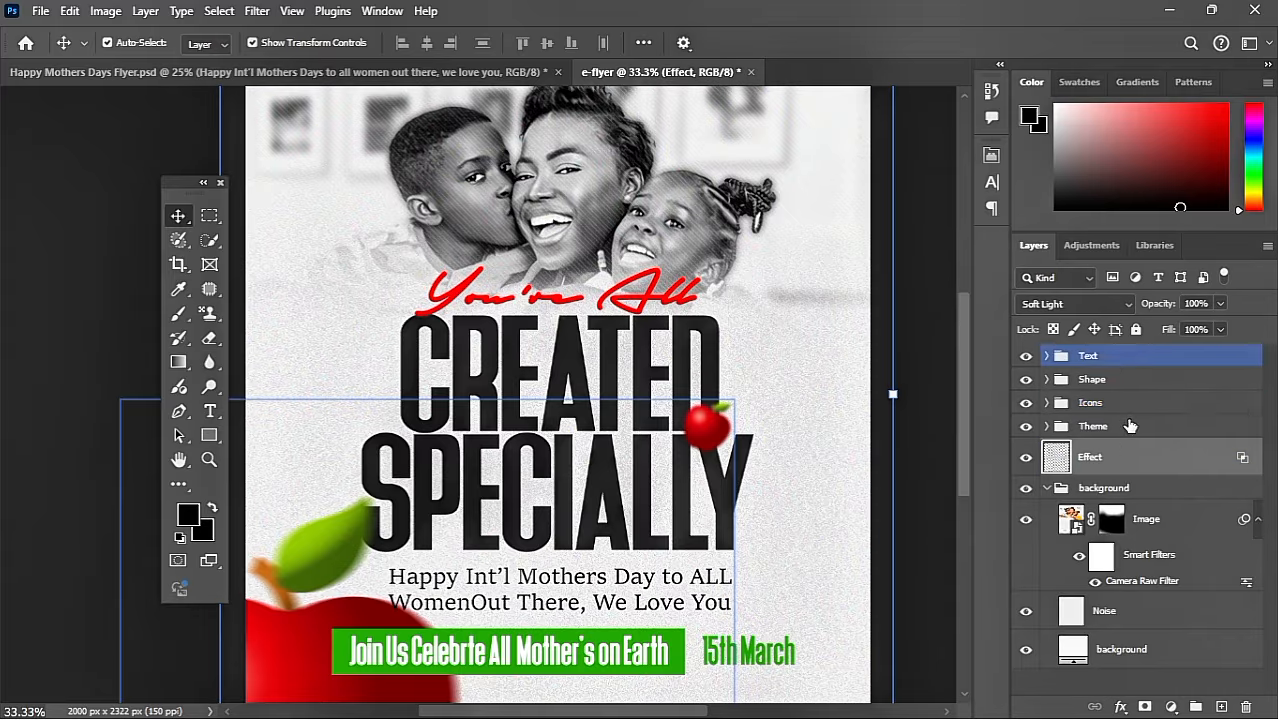
left_click(1222, 303)
left_click_drag(1222, 330, 1194, 330)
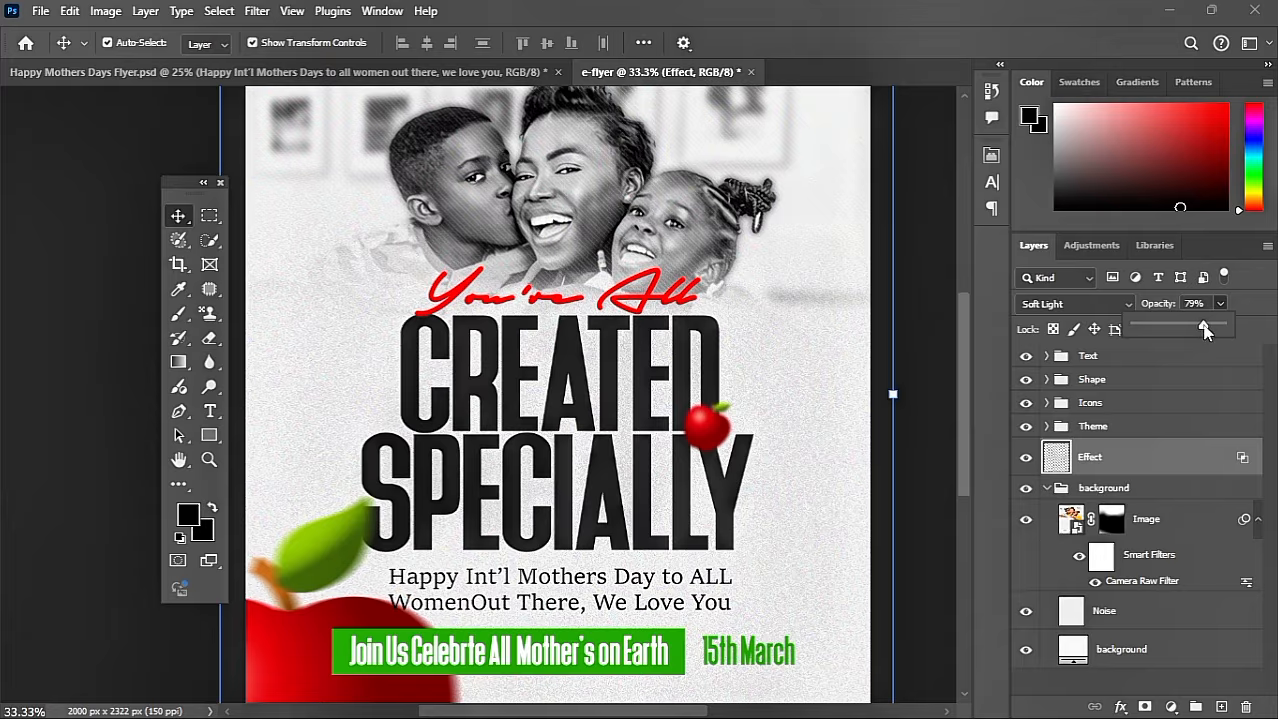
Toggle the stripe Effect layer's visibility to compare the flyer with and without it, then view the whole flyer with nothing selected.
left_click(1025, 459)
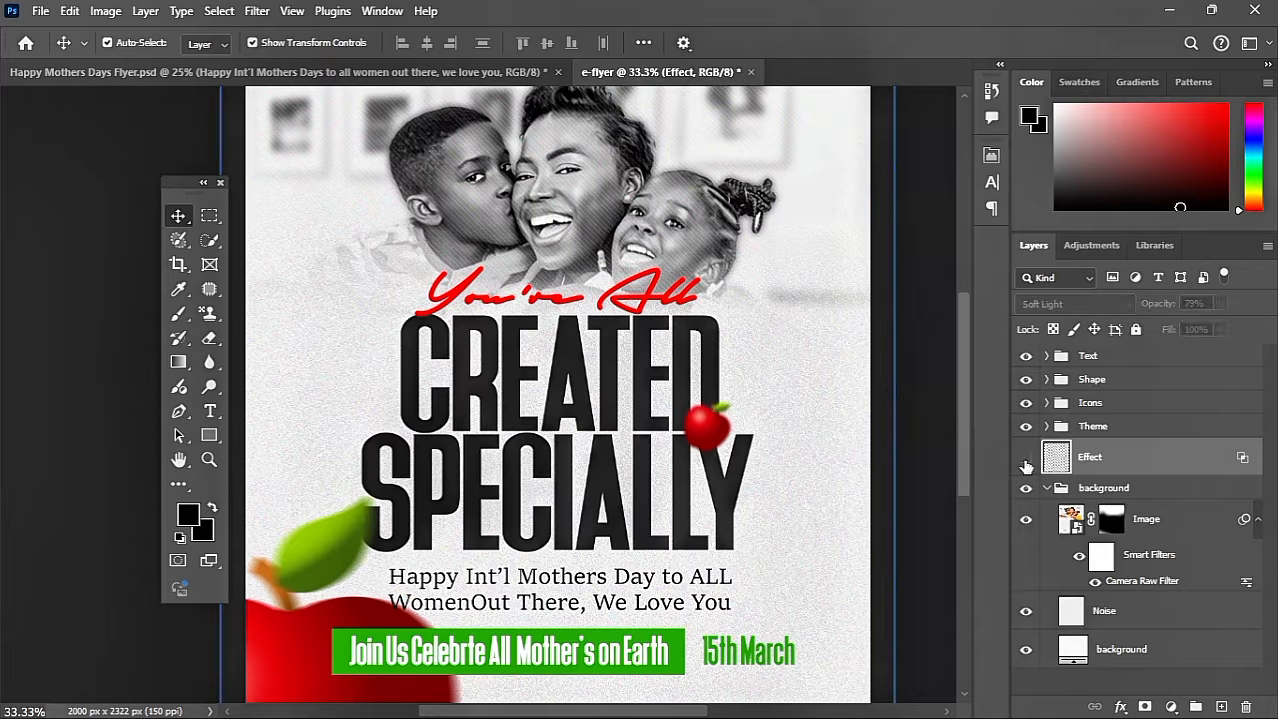
left_click(1025, 463)
left_click(1025, 463)
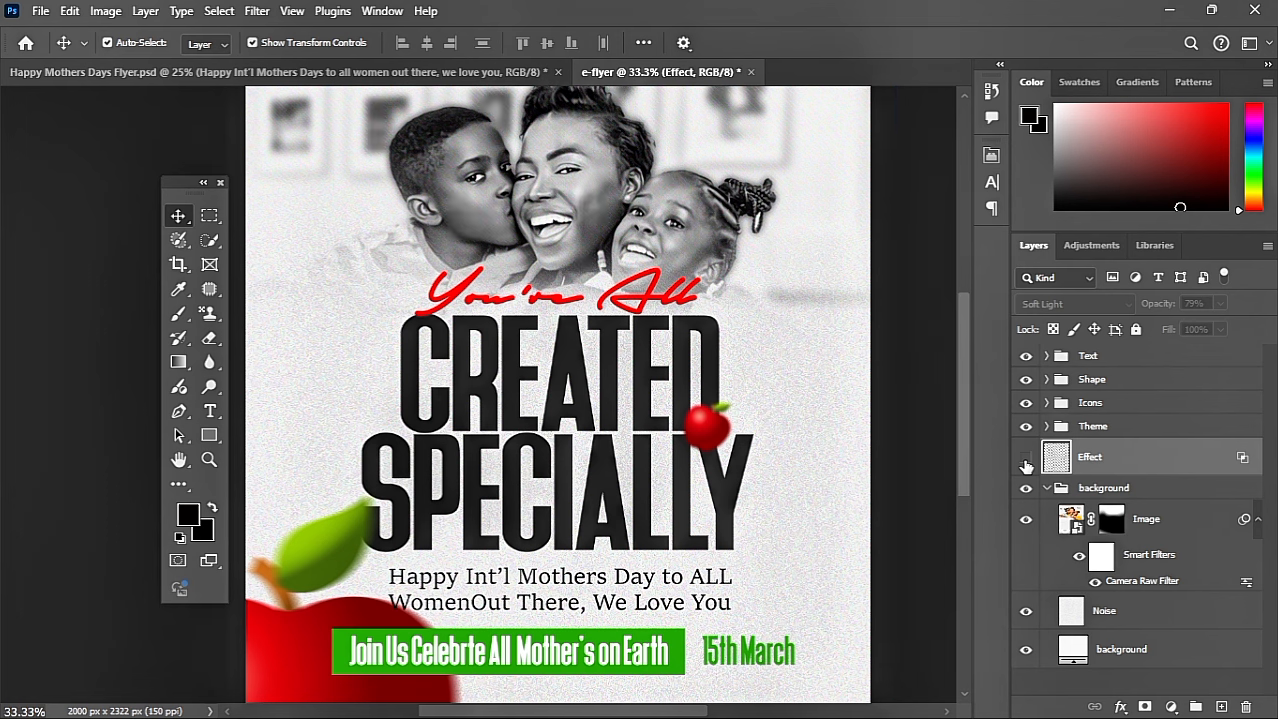
left_click(1025, 462)
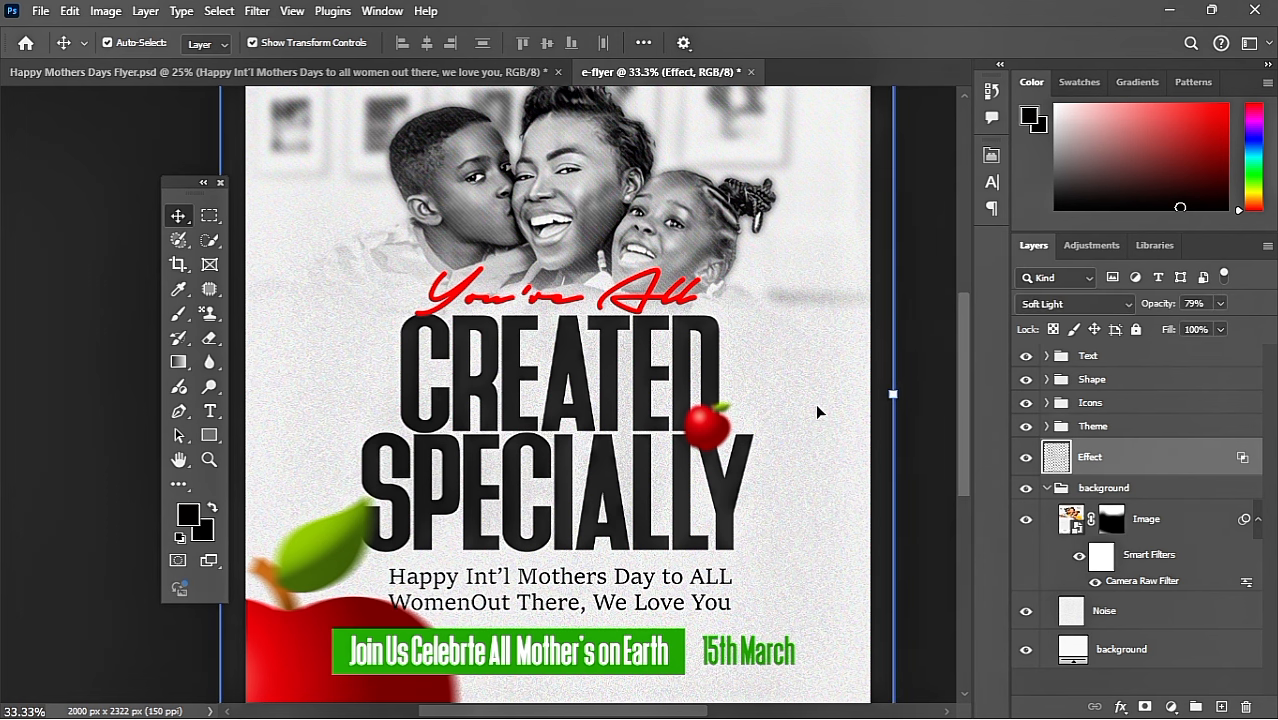
scroll(840, 406, "down", 2)
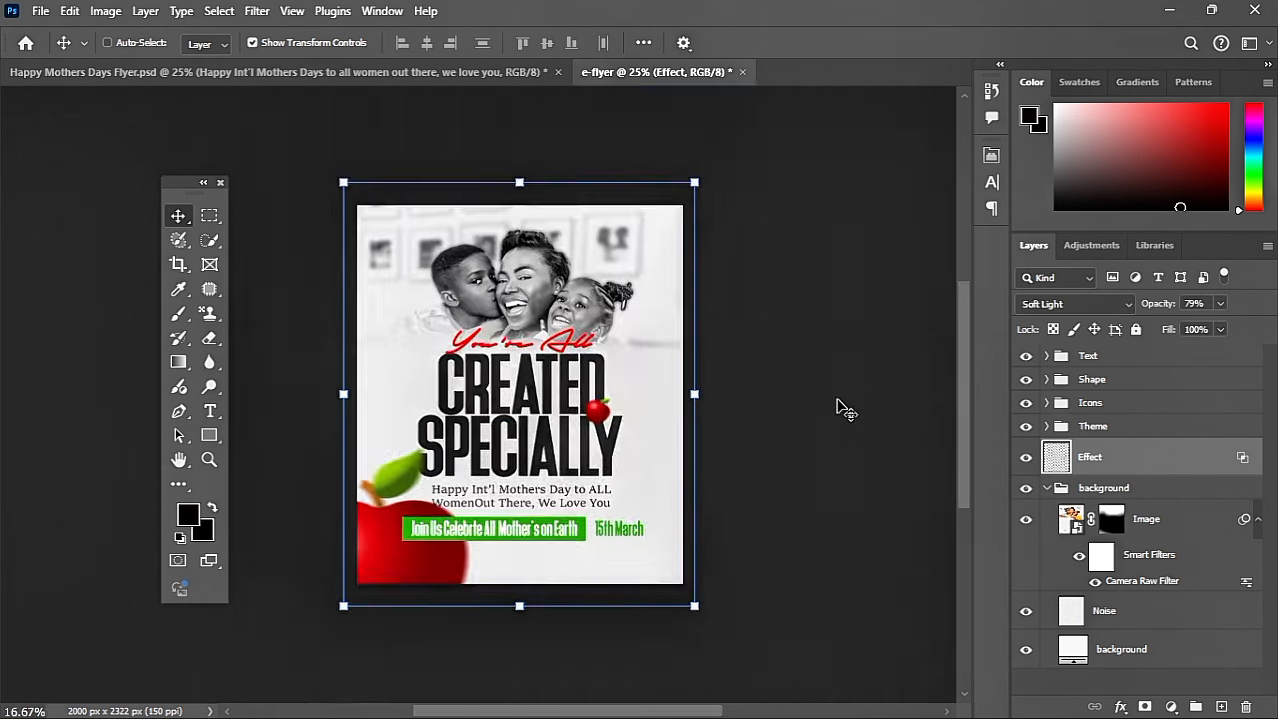
scroll(843, 408, "up", 1)
left_click(83, 360)
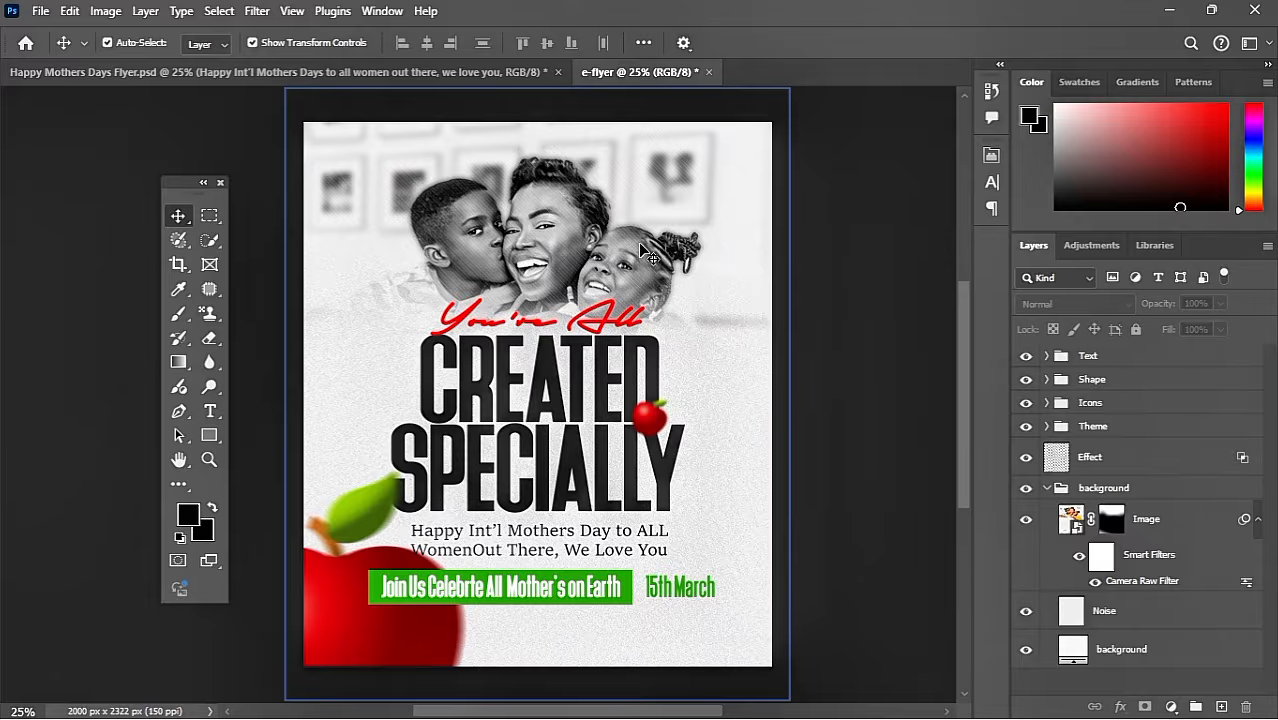
Place the black crumpled texture image download (7) from the Downloads folder as an embedded object in the flyer.
left_click(41, 11)
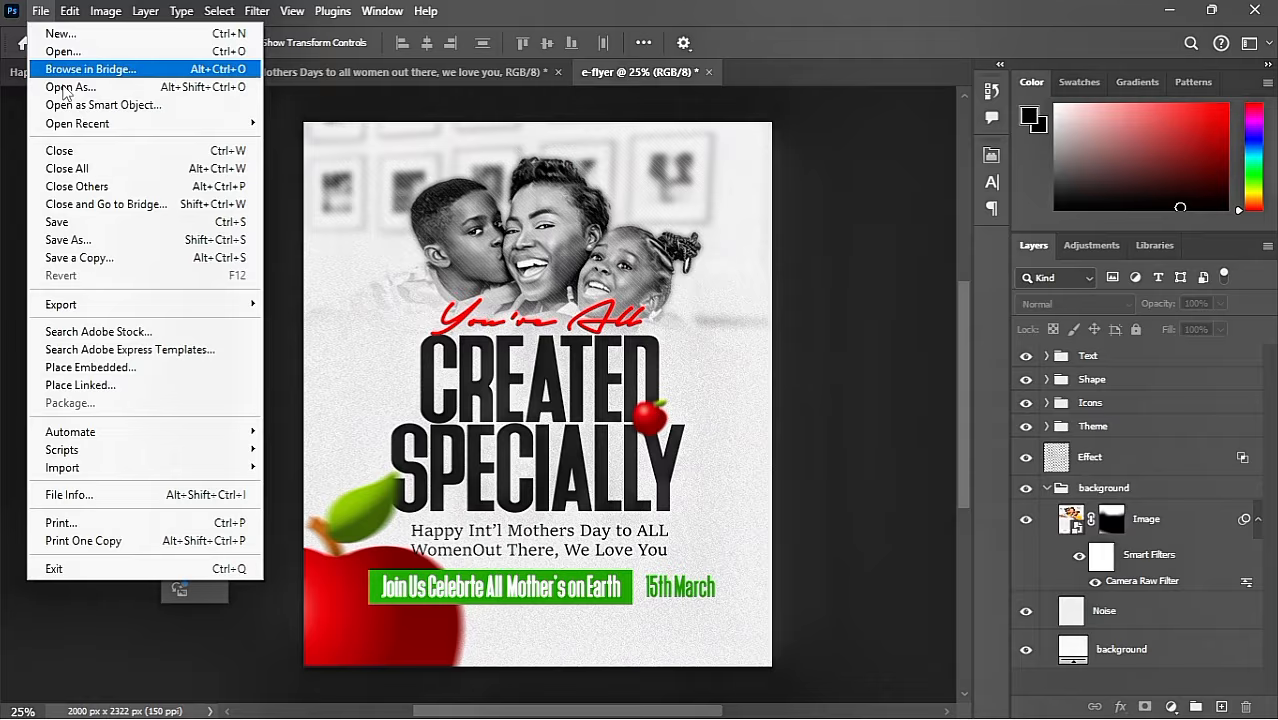
left_click(105, 367)
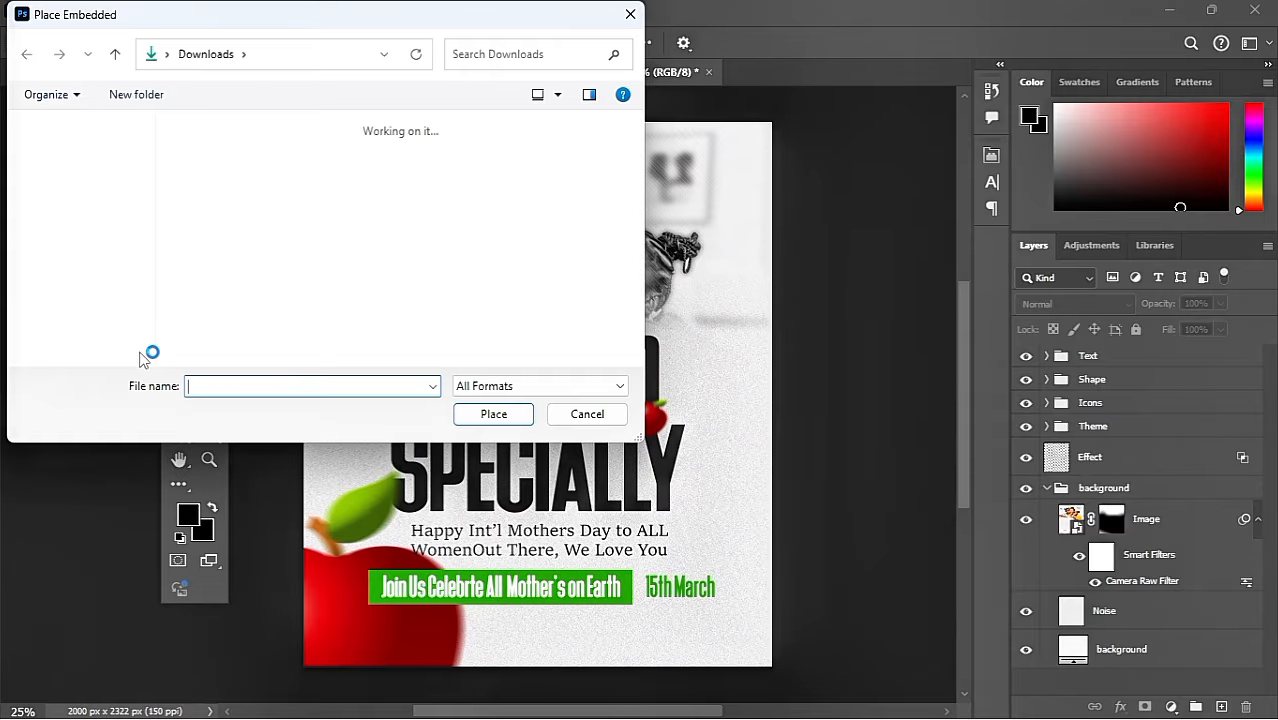
scroll(417, 289, "down", 15)
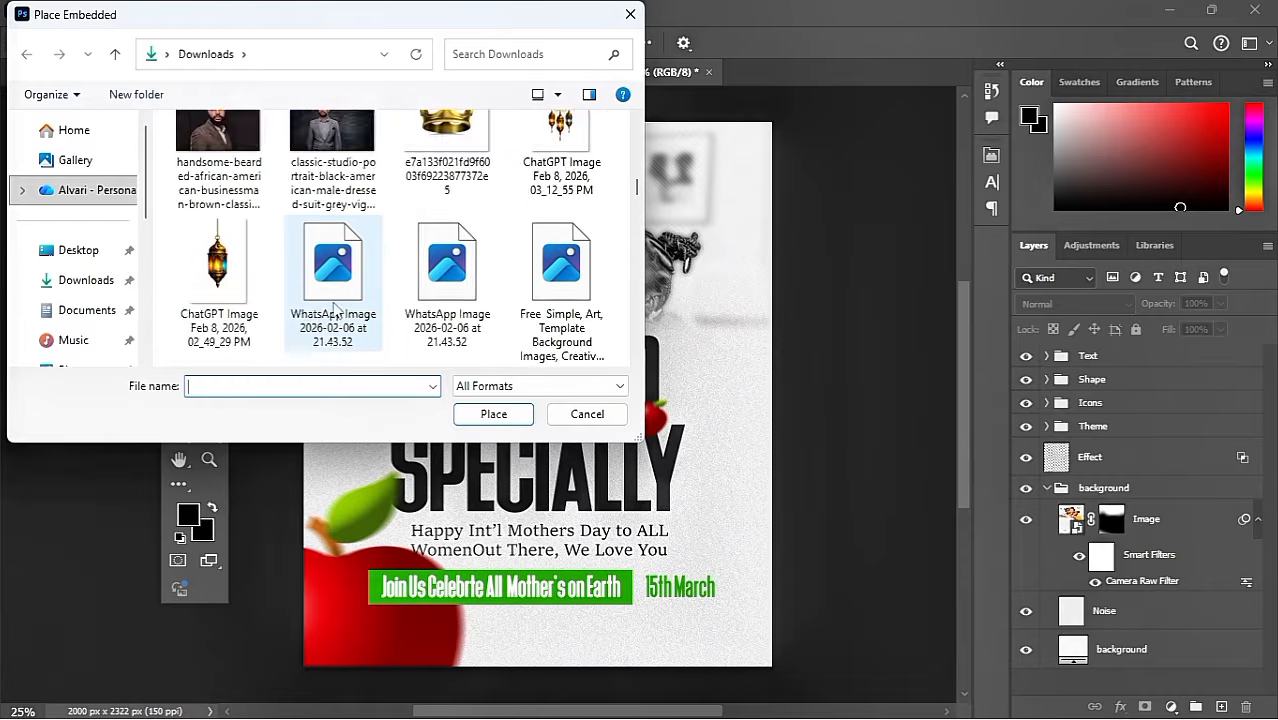
scroll(336, 311, "down", 15)
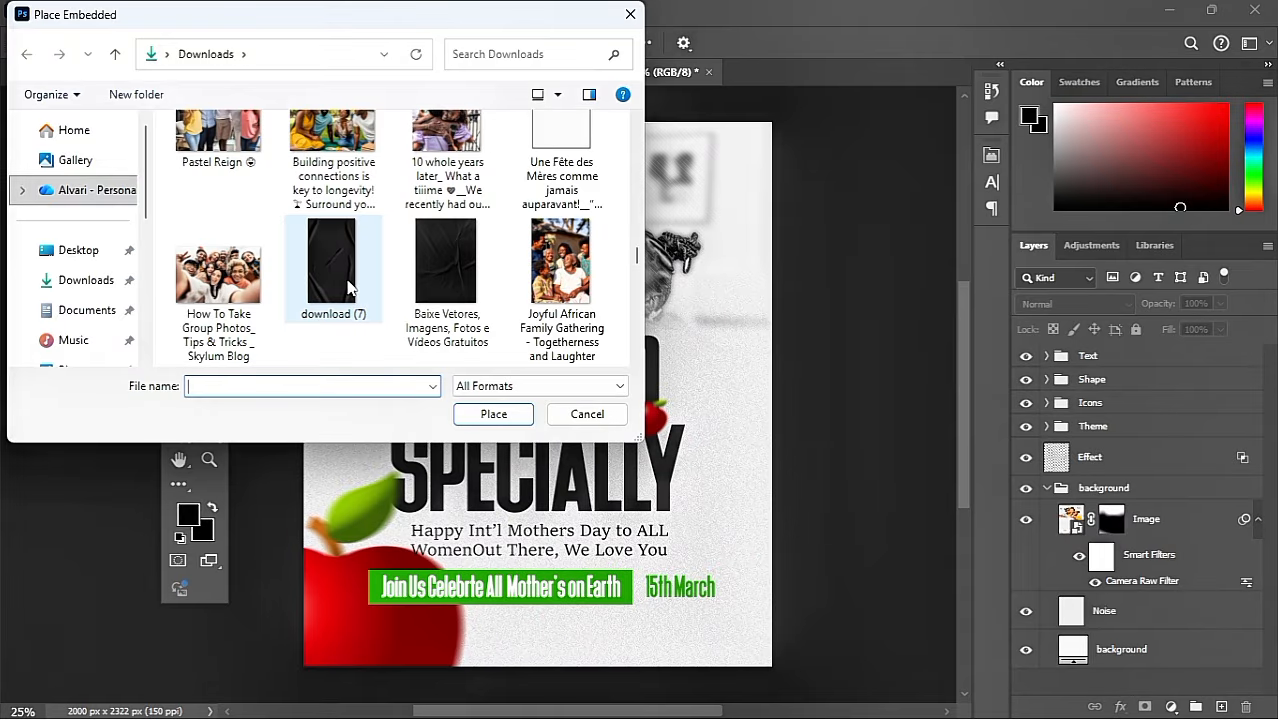
left_click(338, 288)
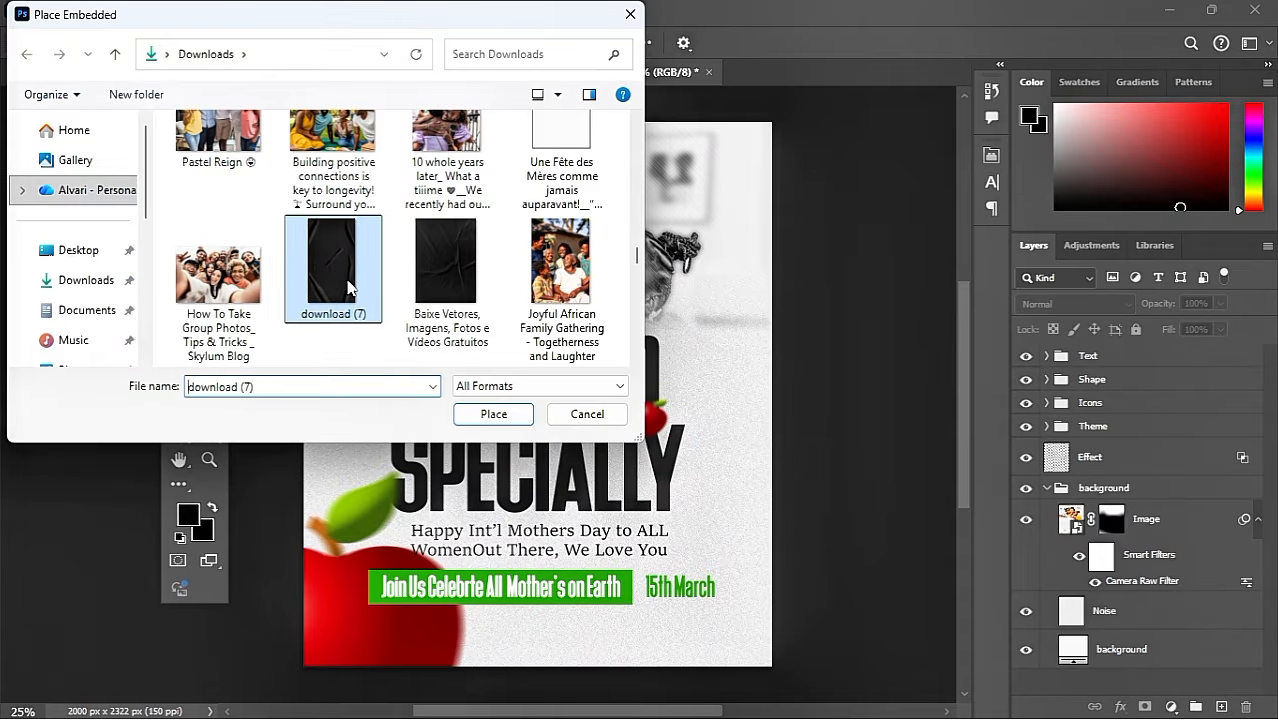
left_click(478, 414)
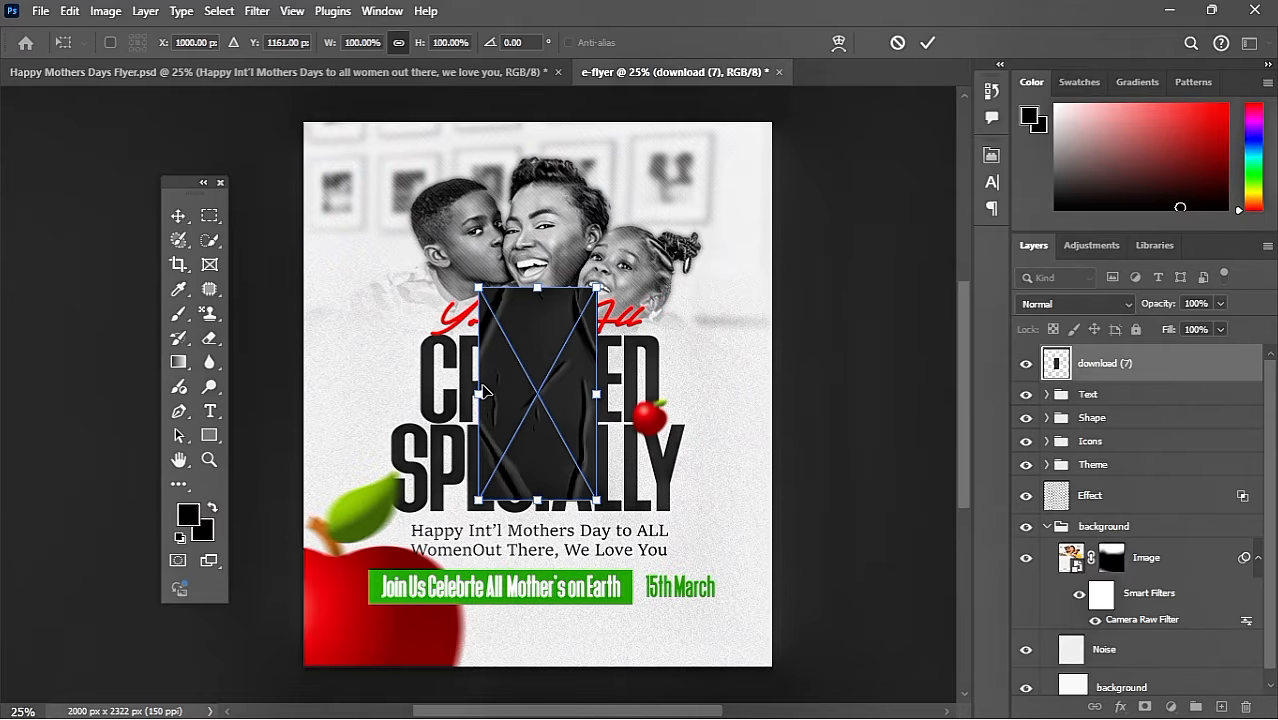
Stretch the placed black texture to about 438% wide and 270% high so it covers the whole flyer, and apply the transform.
left_click_drag(545, 493, 741, 577)
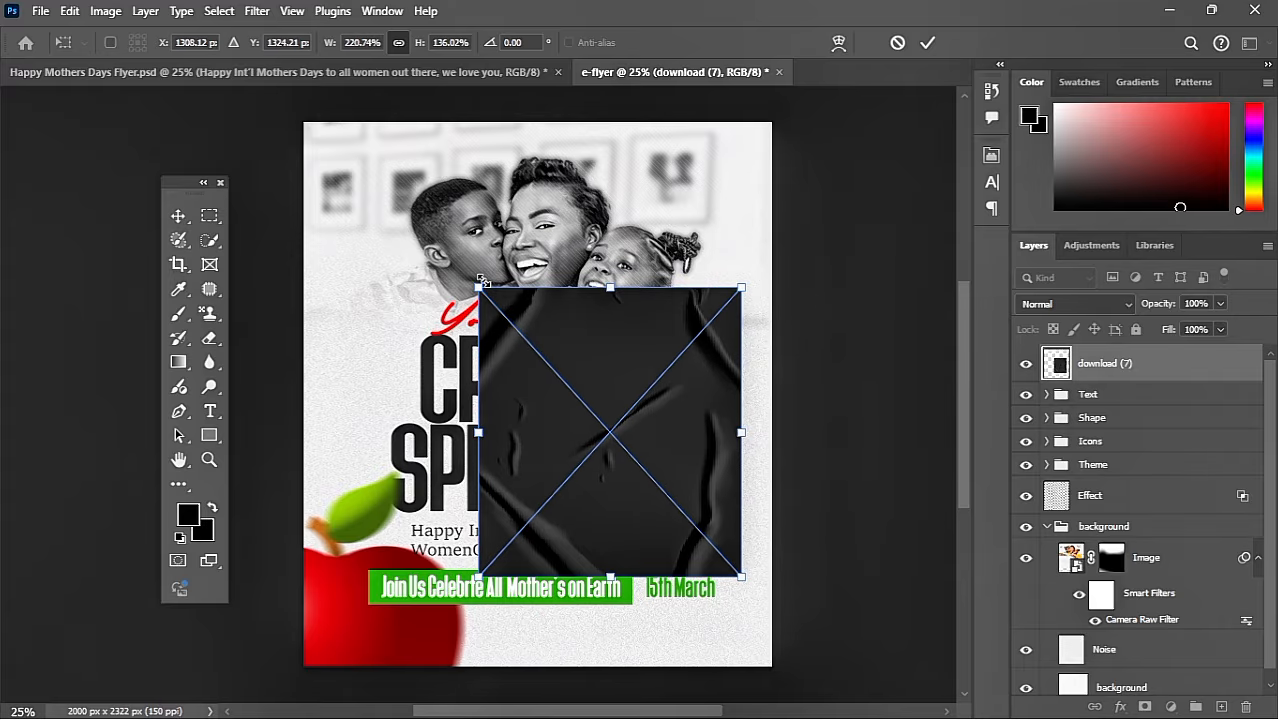
left_click_drag(481, 280, 315, 109)
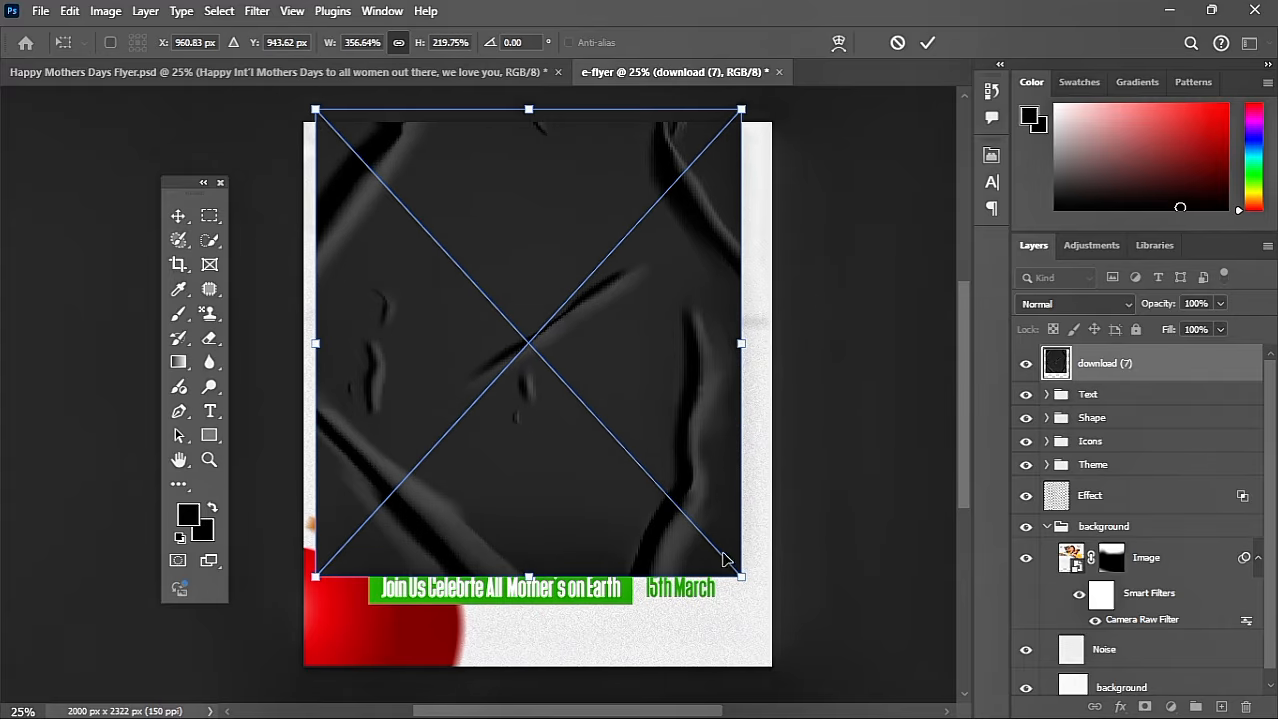
left_click_drag(740, 576, 767, 605)
left_click_drag(316, 605, 270, 655)
left_click_drag(771, 391, 782, 394)
left_click_drag(527, 661, 526, 678)
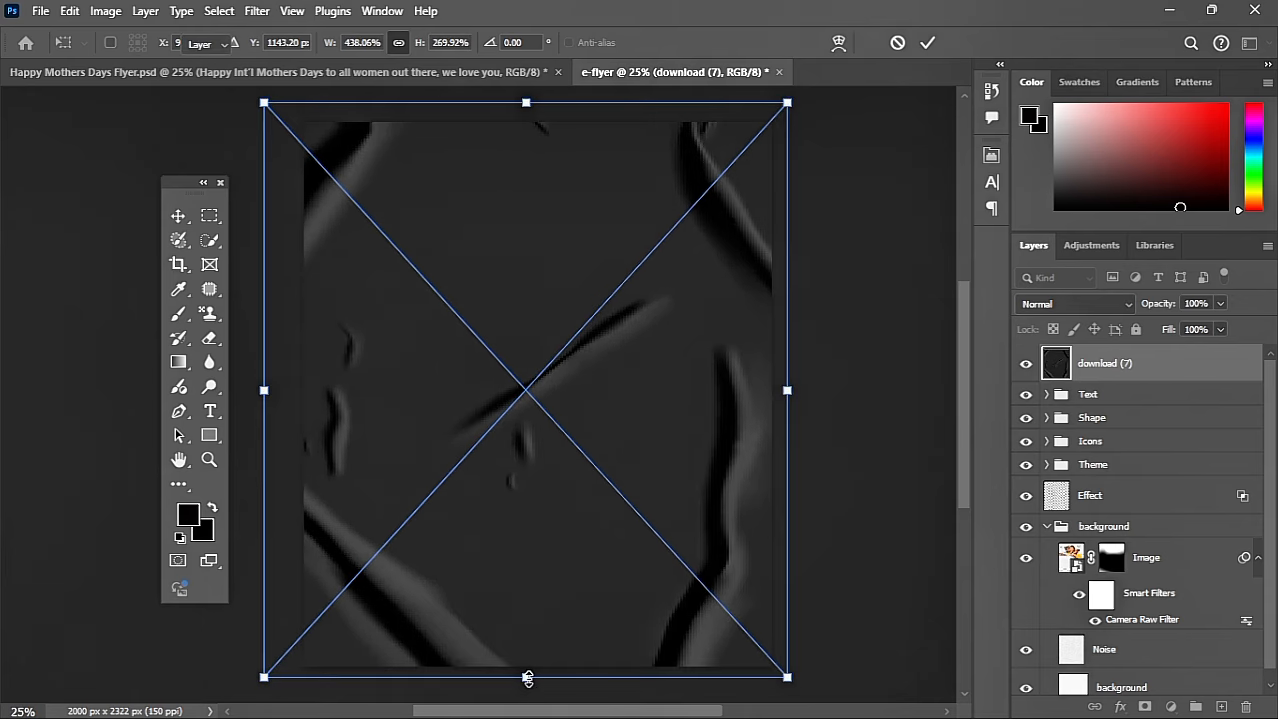
key("Return")
Rasterize the download (7) texture layer and rename it Effect.
right_click(1102, 372)
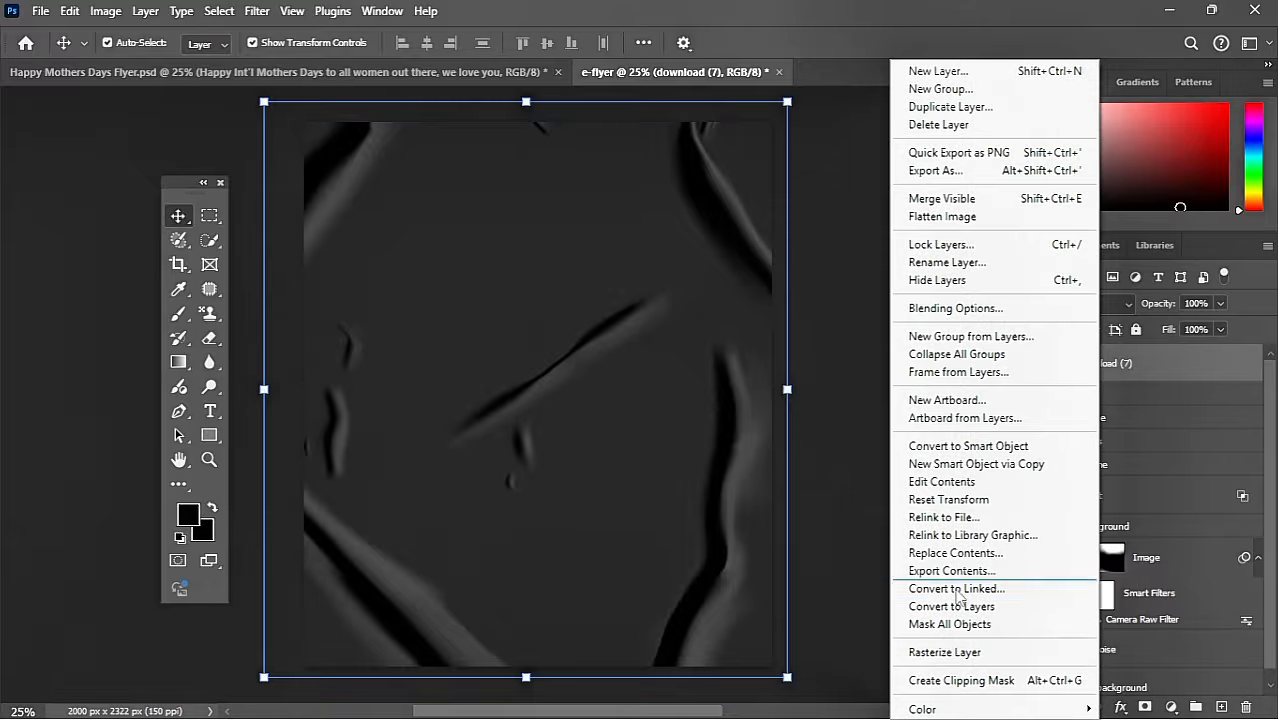
left_click(960, 648)
double_click(1092, 364)
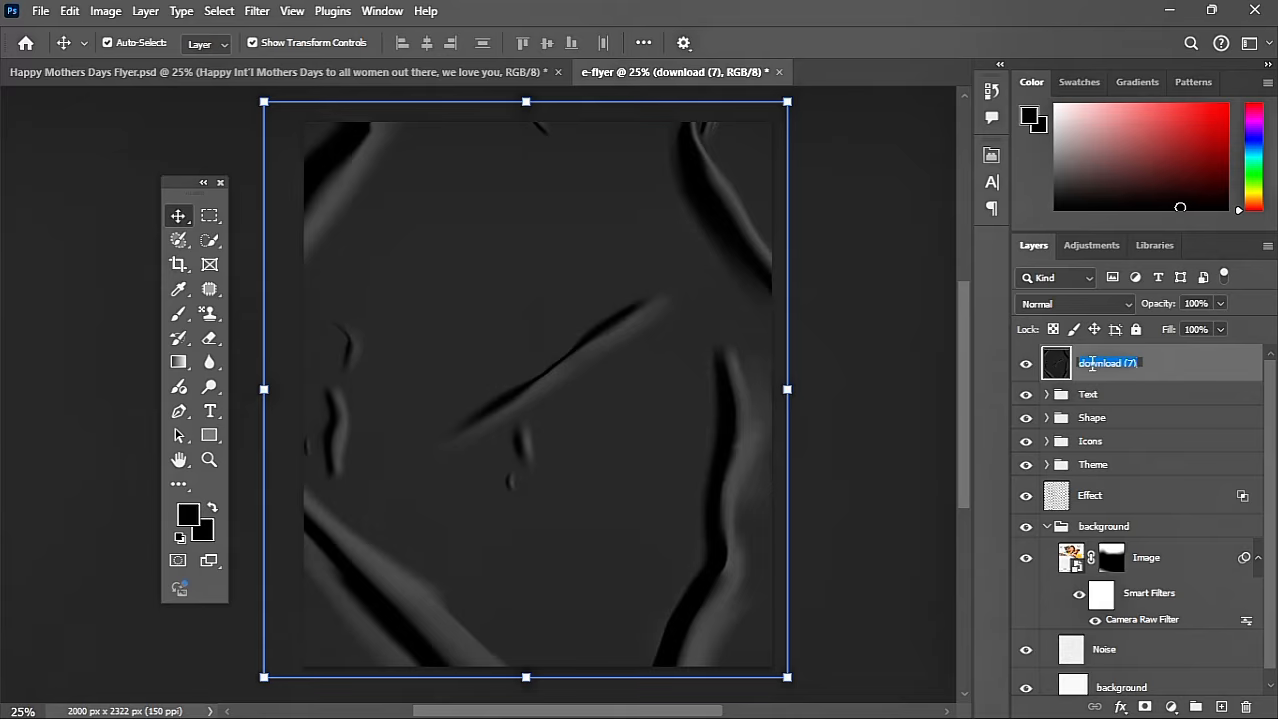
type("Effect")
key("Return")
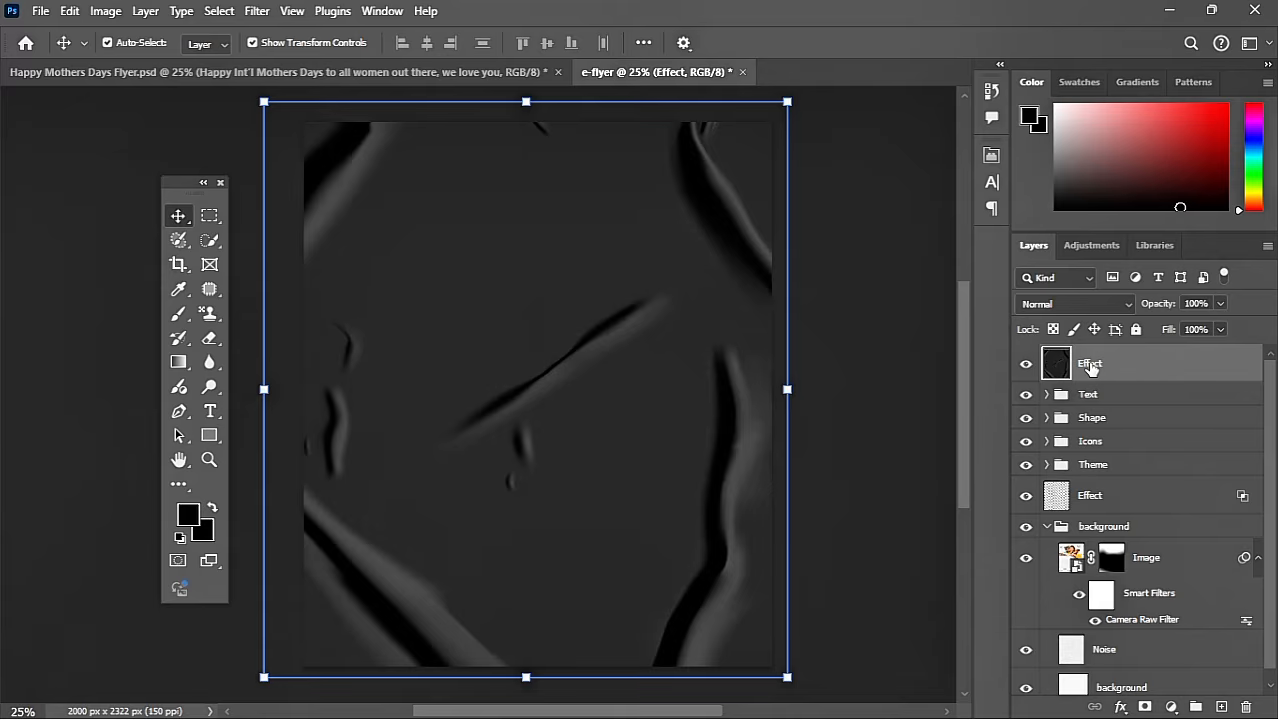
Try Screen blending on the black texture layer, then set its blend mode to Linear Dodge (Add).
left_click(1072, 305)
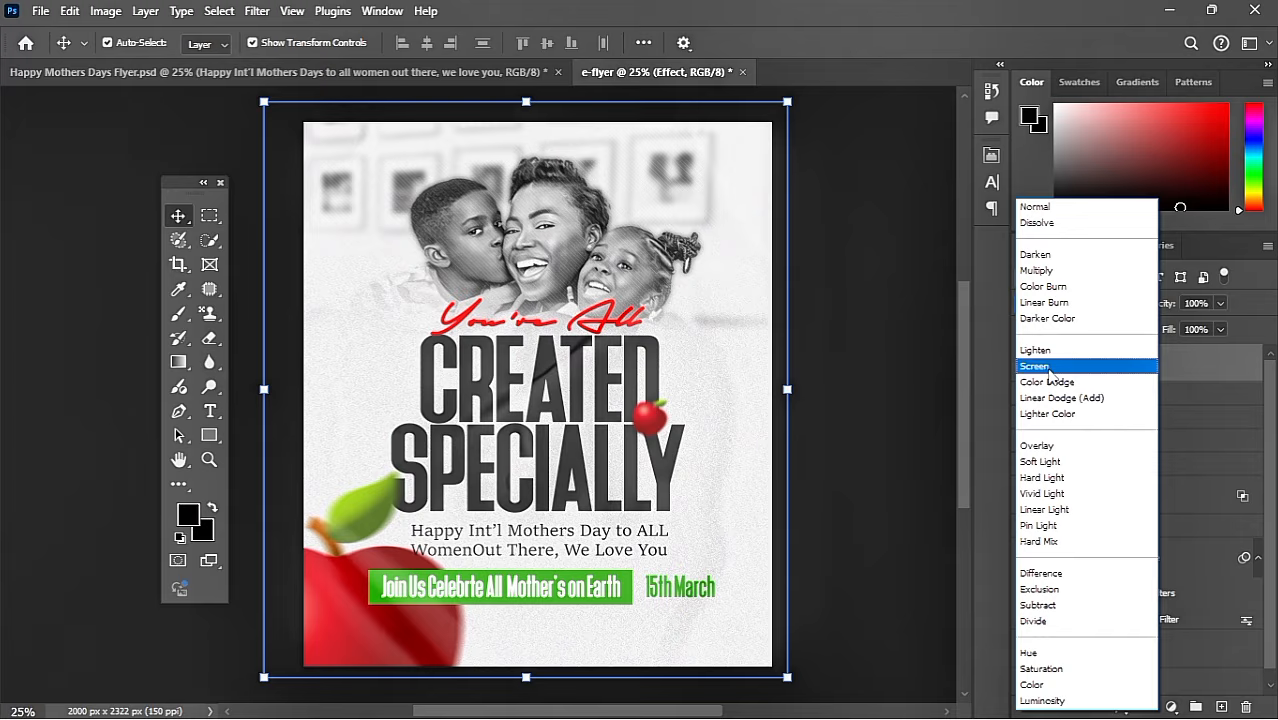
left_click(1049, 368)
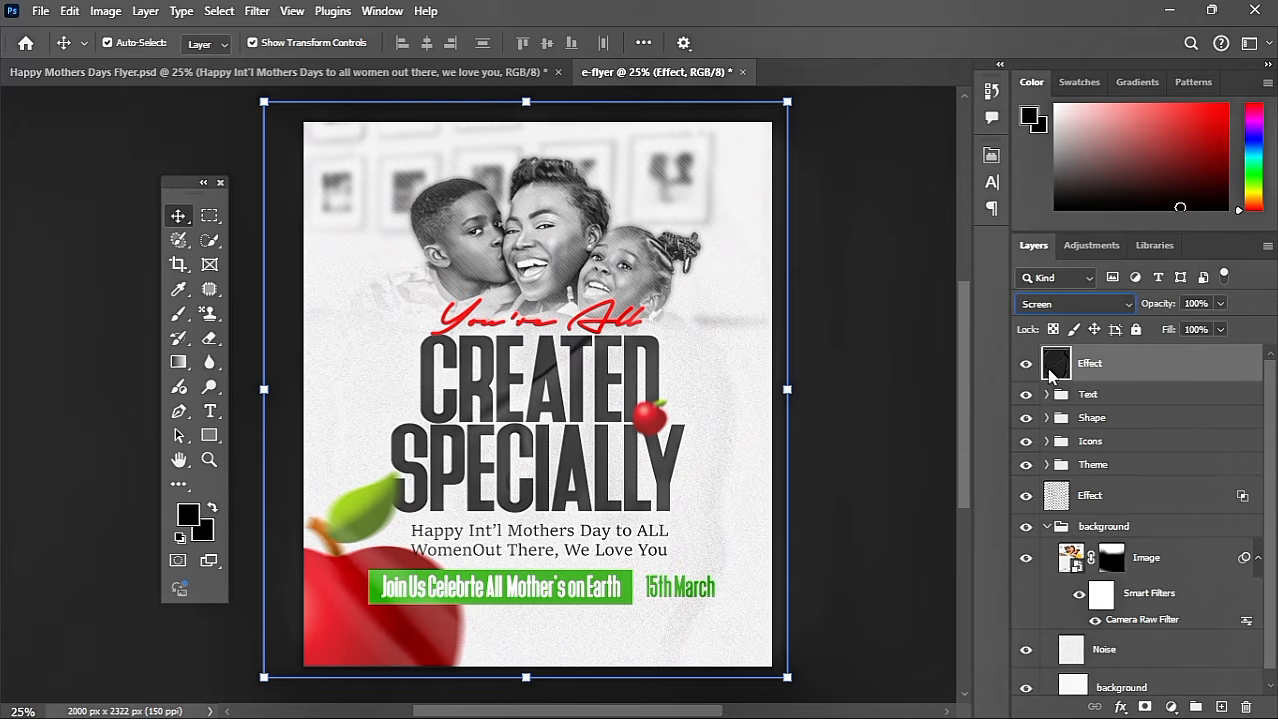
left_click(1047, 305)
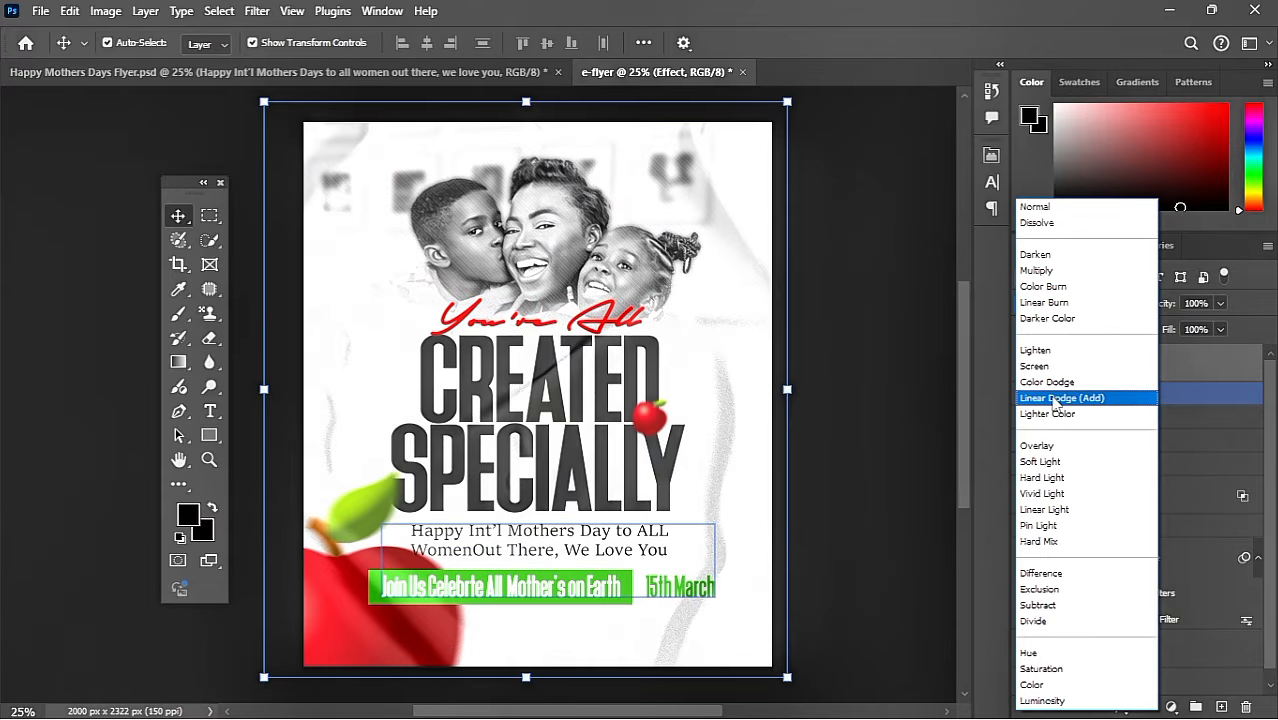
left_click(1056, 398)
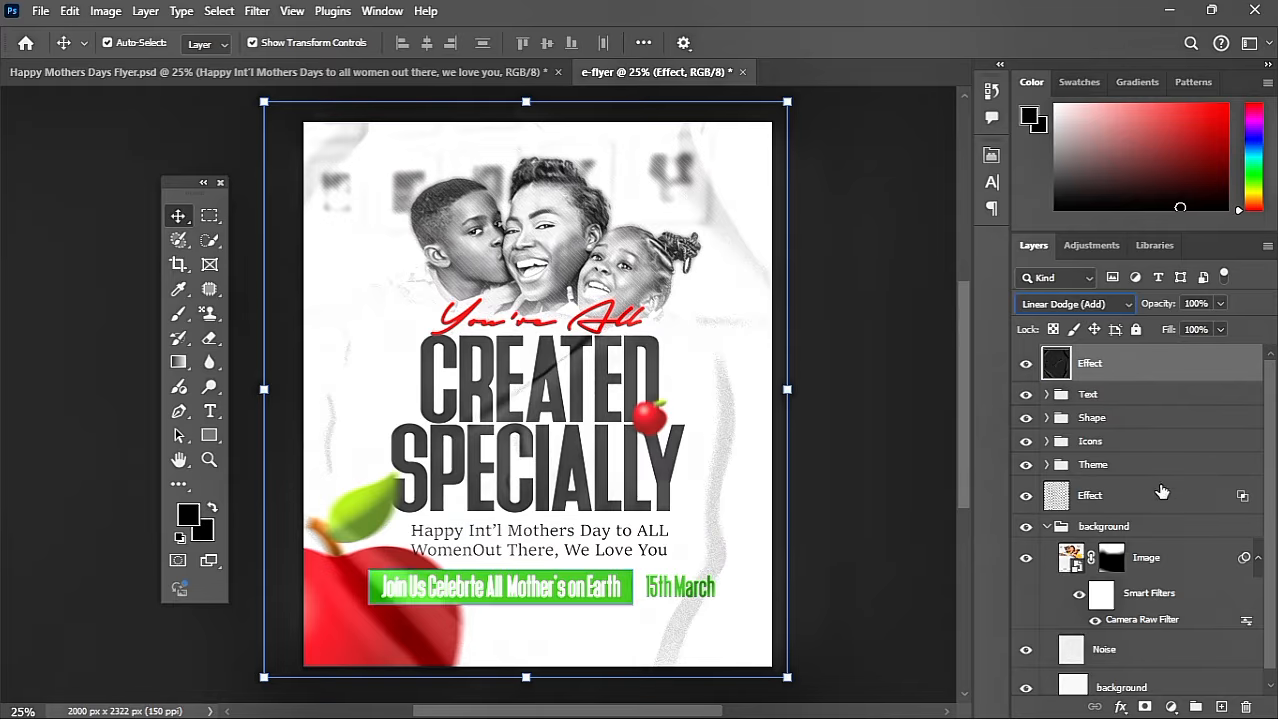
Add a layer mask to the black texture layer and enlarge the soft Brush to 1300 px for masking.
left_click(1144, 707)
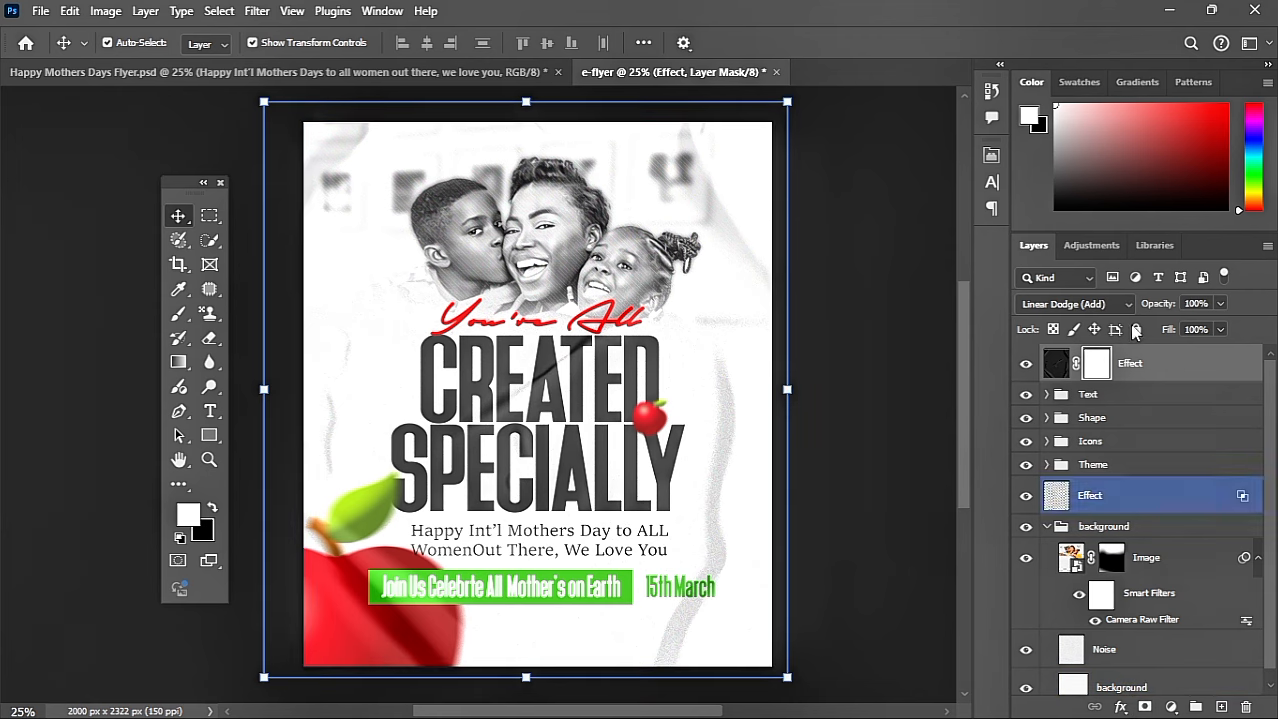
left_click(177, 315)
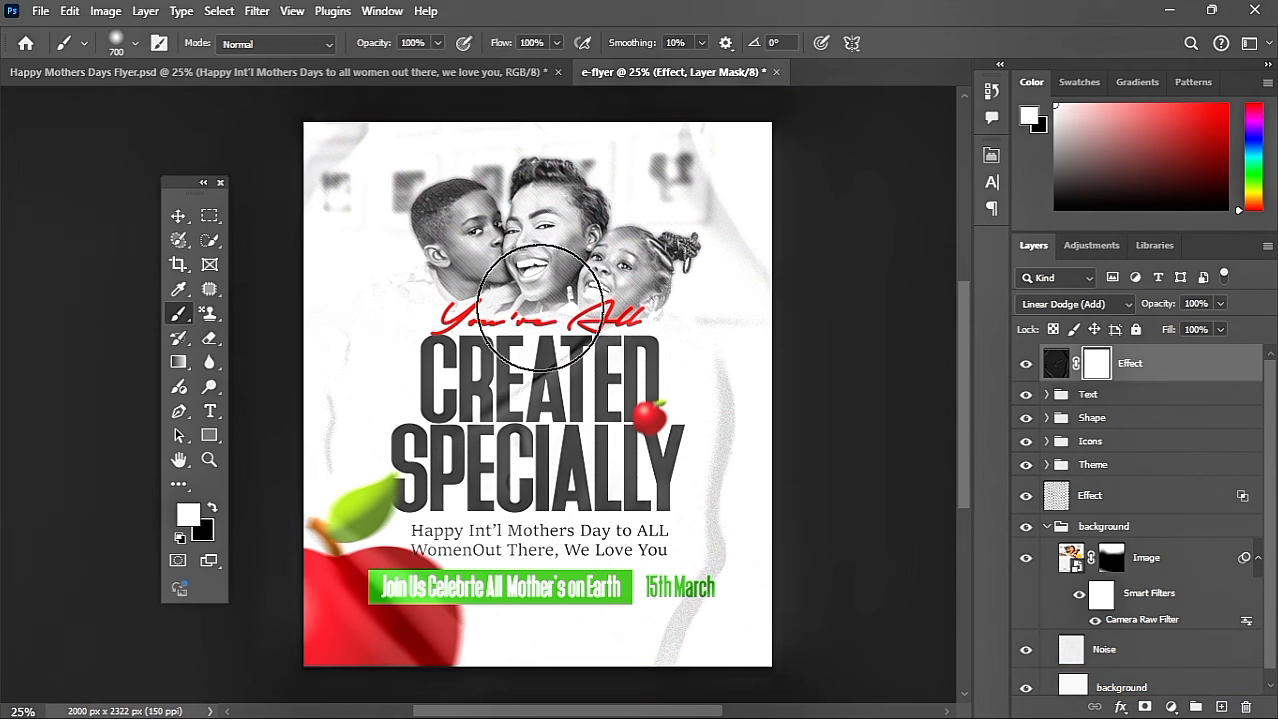
key("bracketright")
key("bracketright")
key("bracketright")
key("bracketright")
key("bracketright")
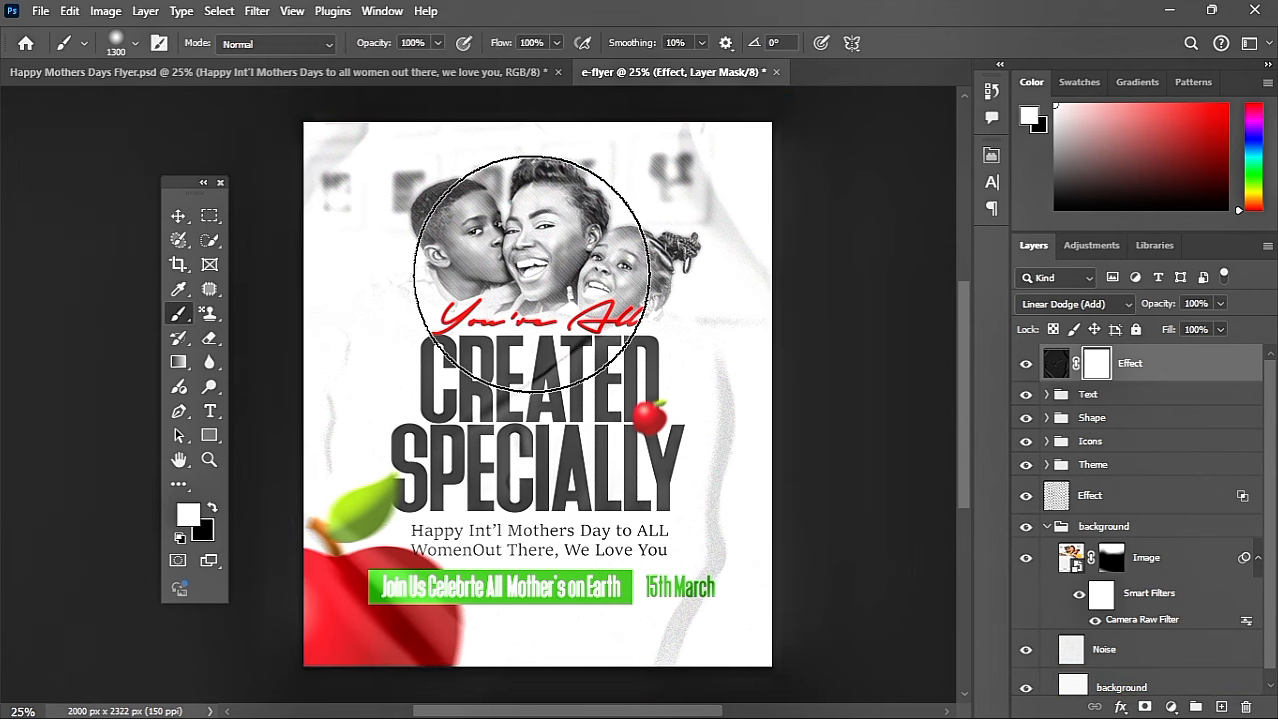
scroll(528, 560, "down", 2)
mouse_move(527, 509)
left_mouse_down()
mouse_move(468, 571)
mouse_move(465, 613)
mouse_move(468, 548)
mouse_move(468, 589)
mouse_move(428, 590)
mouse_move(536, 601)
left_mouse_up()
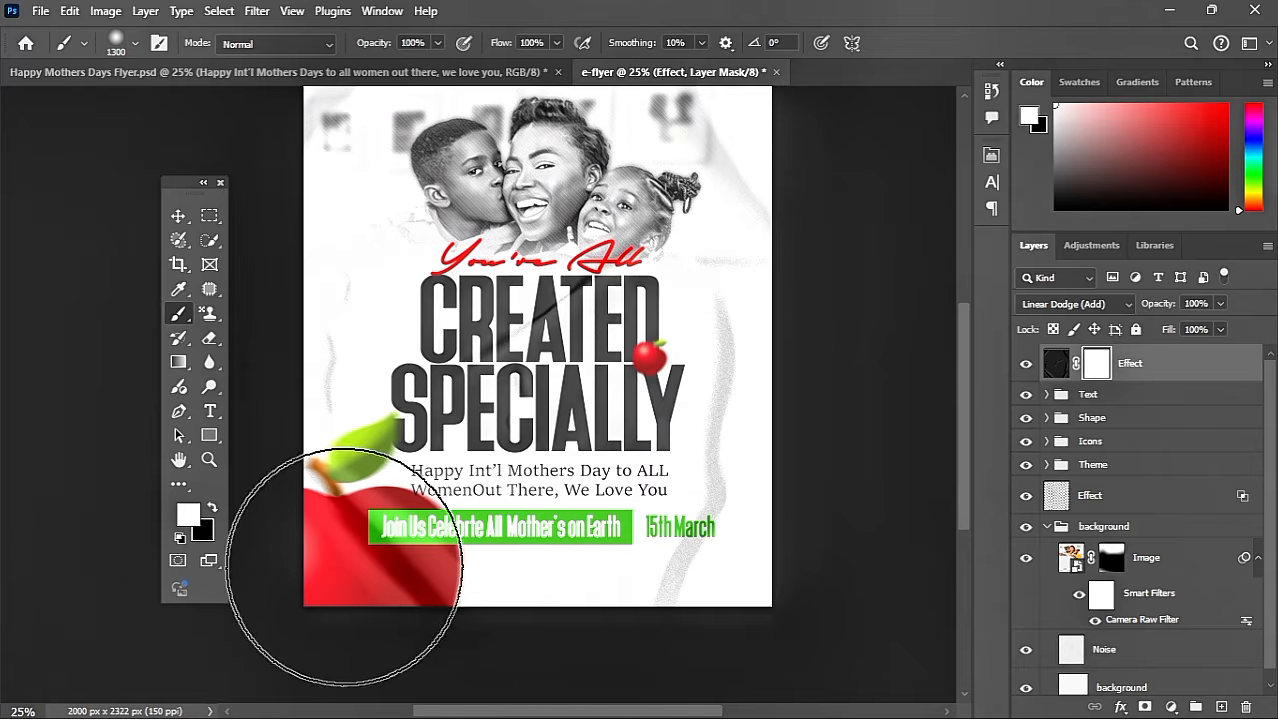
Paint black on the texture layer's mask over the large apple and the nearby green bar to hide the texture there.
left_click(212, 508)
mouse_move(364, 548)
left_mouse_down()
mouse_move(474, 586)
mouse_move(570, 570)
left_mouse_up()
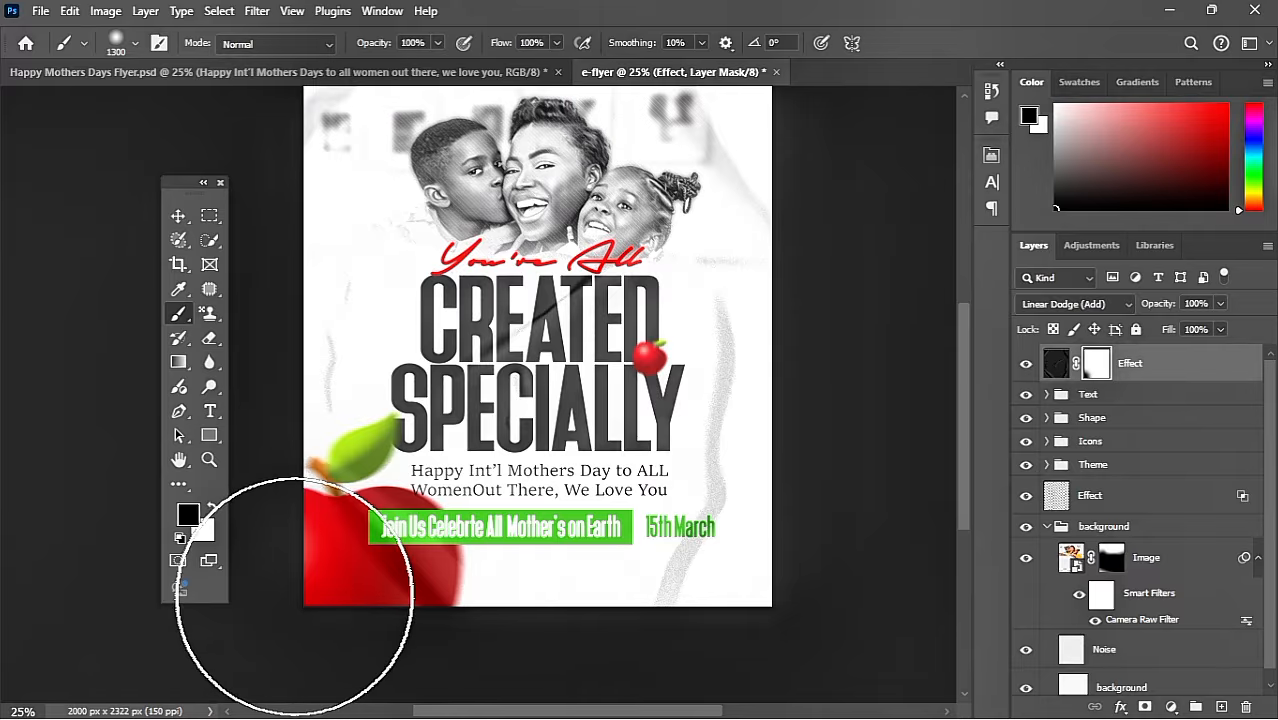
scroll(613, 486, "up", 5)
scroll(623, 463, "down", 1)
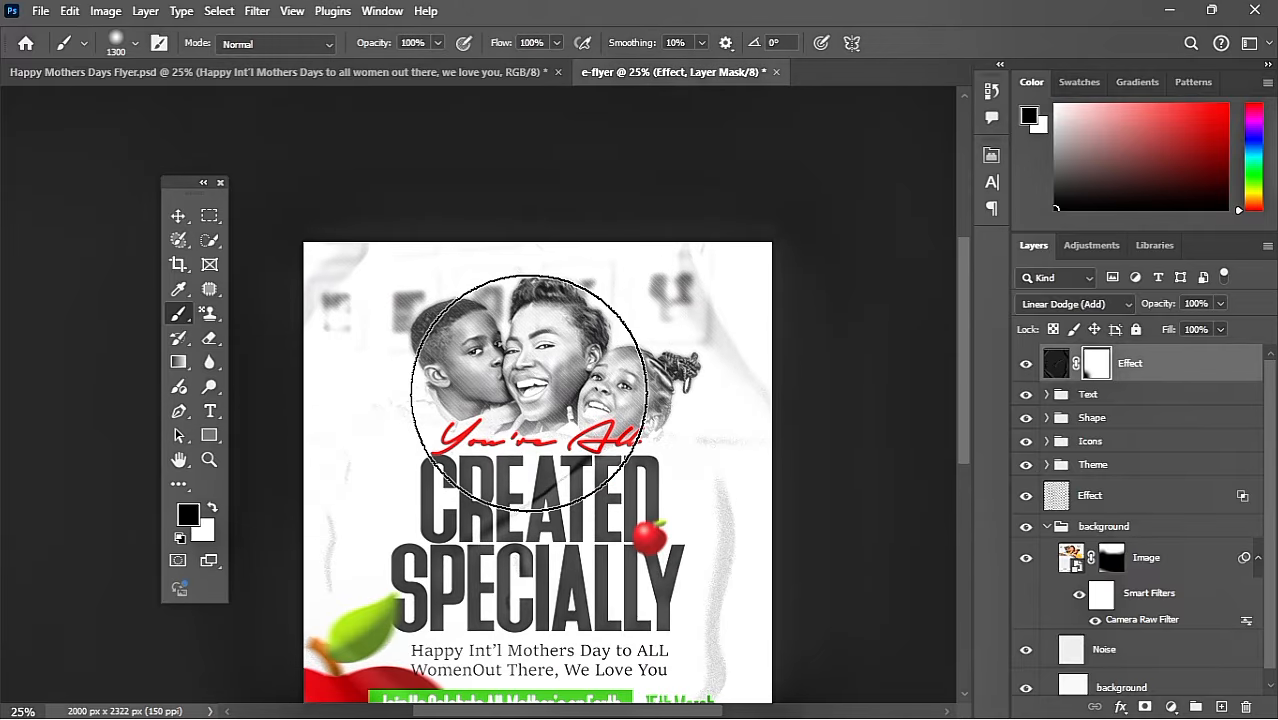
scroll(499, 360, "down", 3)
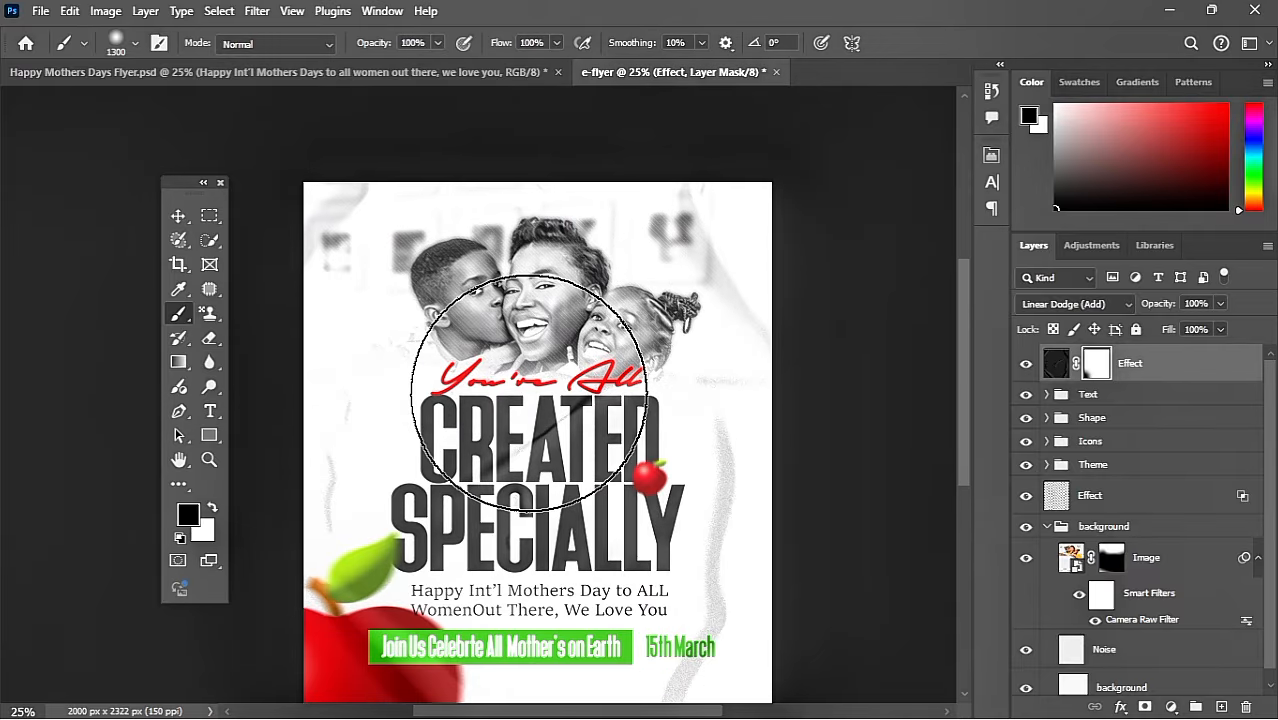
Switch to the Move tool and lower the black texture layer's opacity to 66%.
left_click(177, 216)
scroll(510, 375, "down", 2)
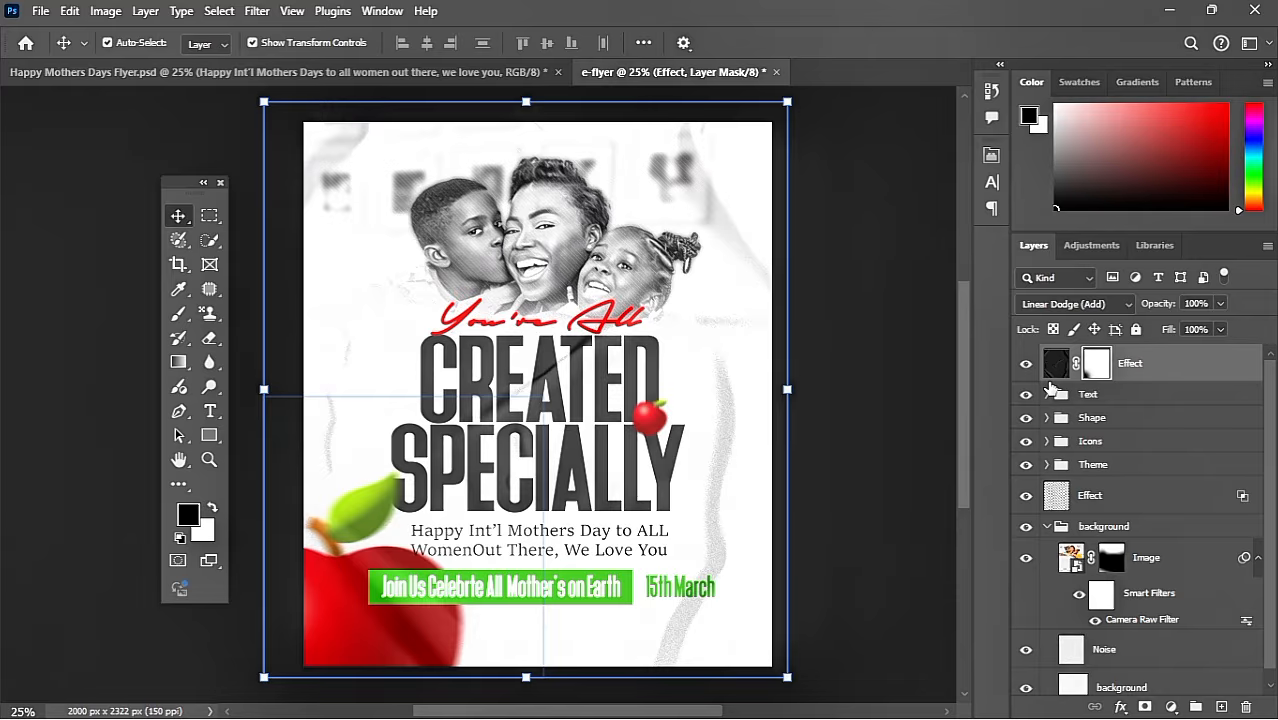
left_click(1220, 303)
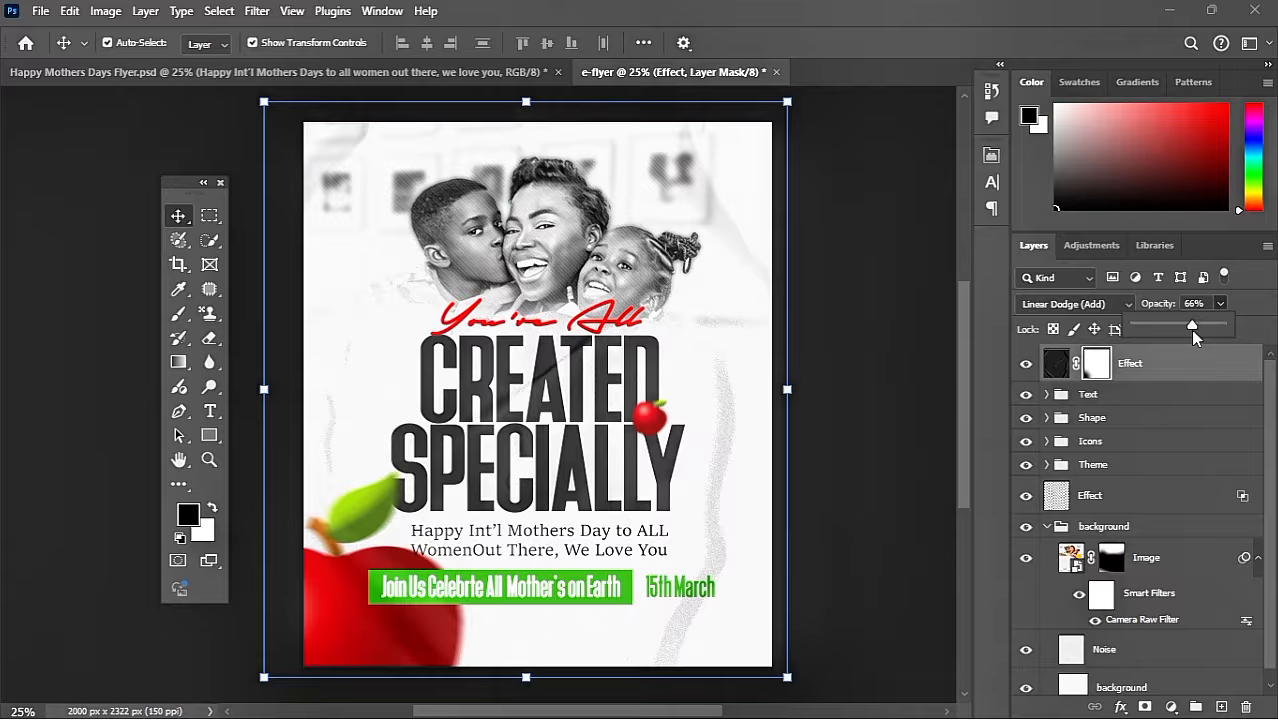
Put the black texture layer into its own group, named Effect.
left_click(1157, 368)
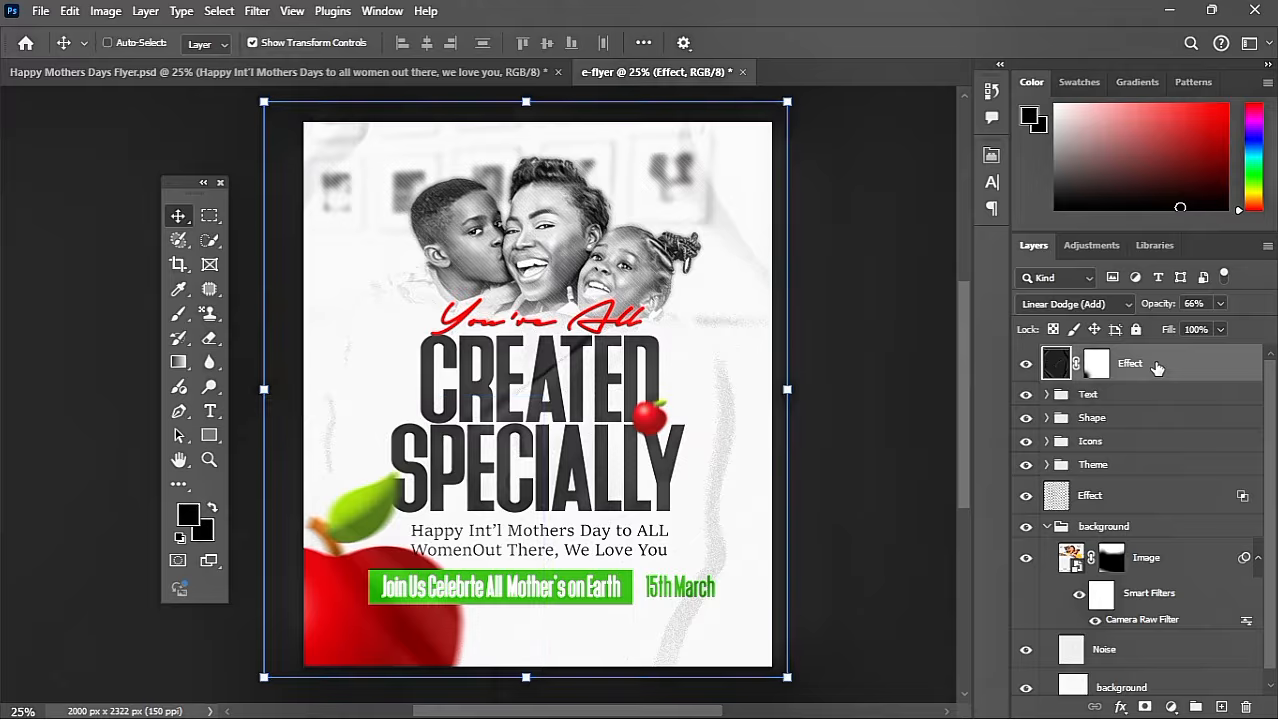
key("ctrl+g")
left_click(1046, 356)
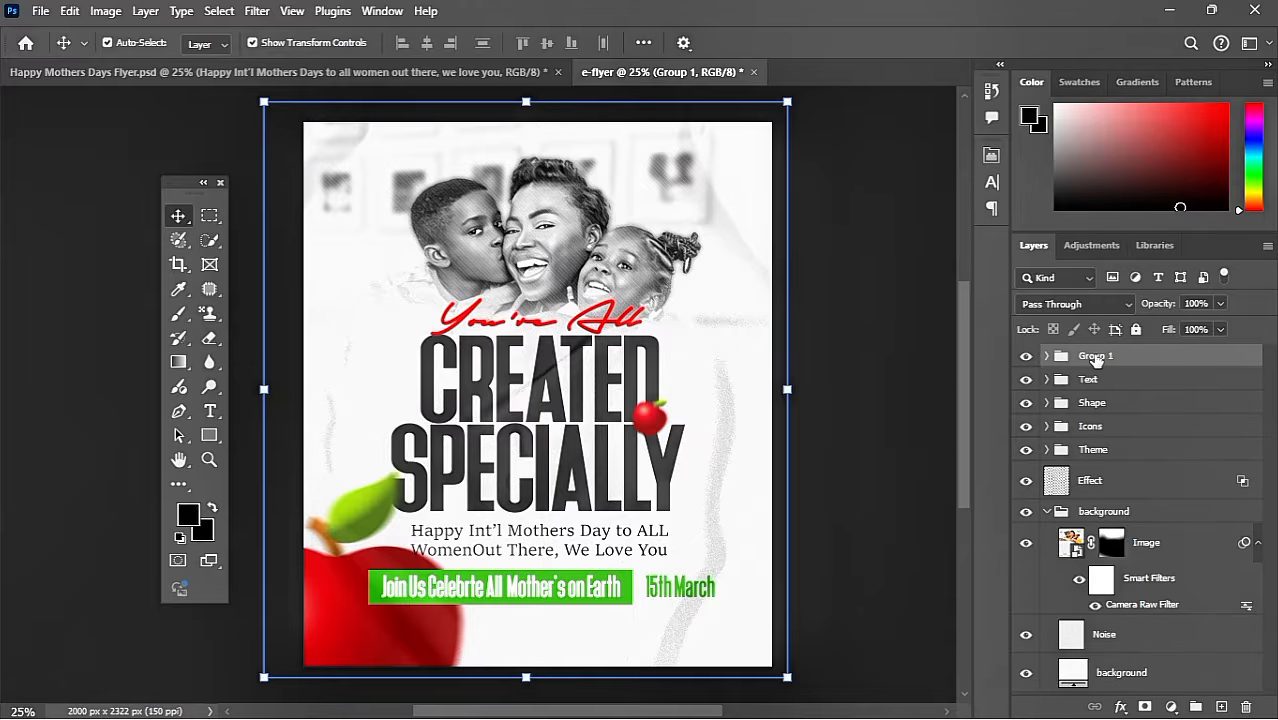
double_click(1096, 355)
key("Return")
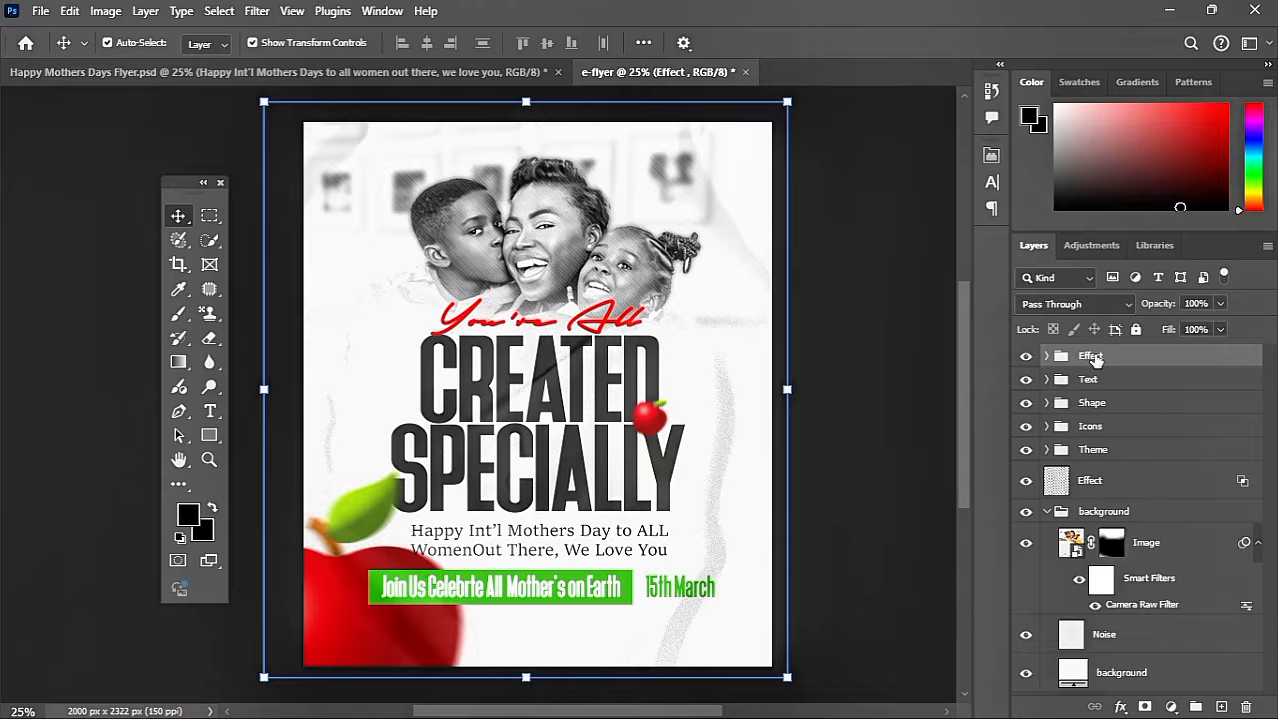
Move the loose Effect stripe layer from above the background group into the Effect group, and deselect all layers.
left_click_drag(1104, 488, 1140, 360)
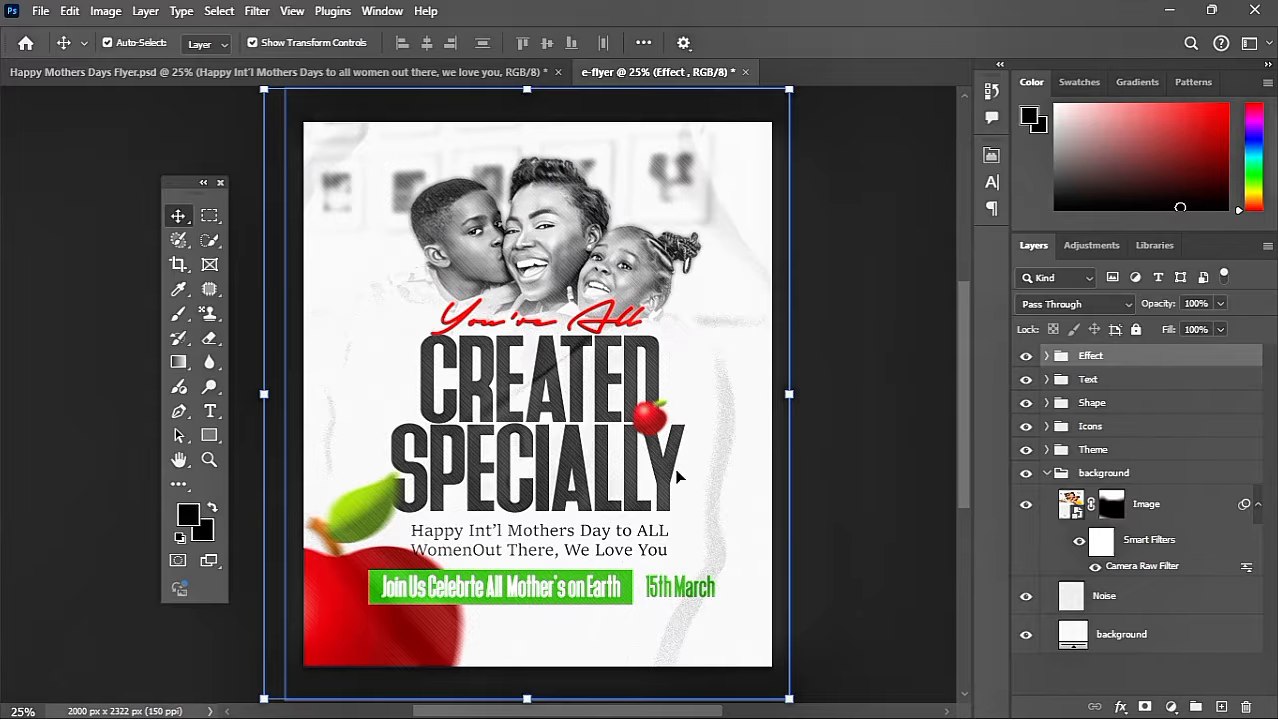
left_click(885, 540)
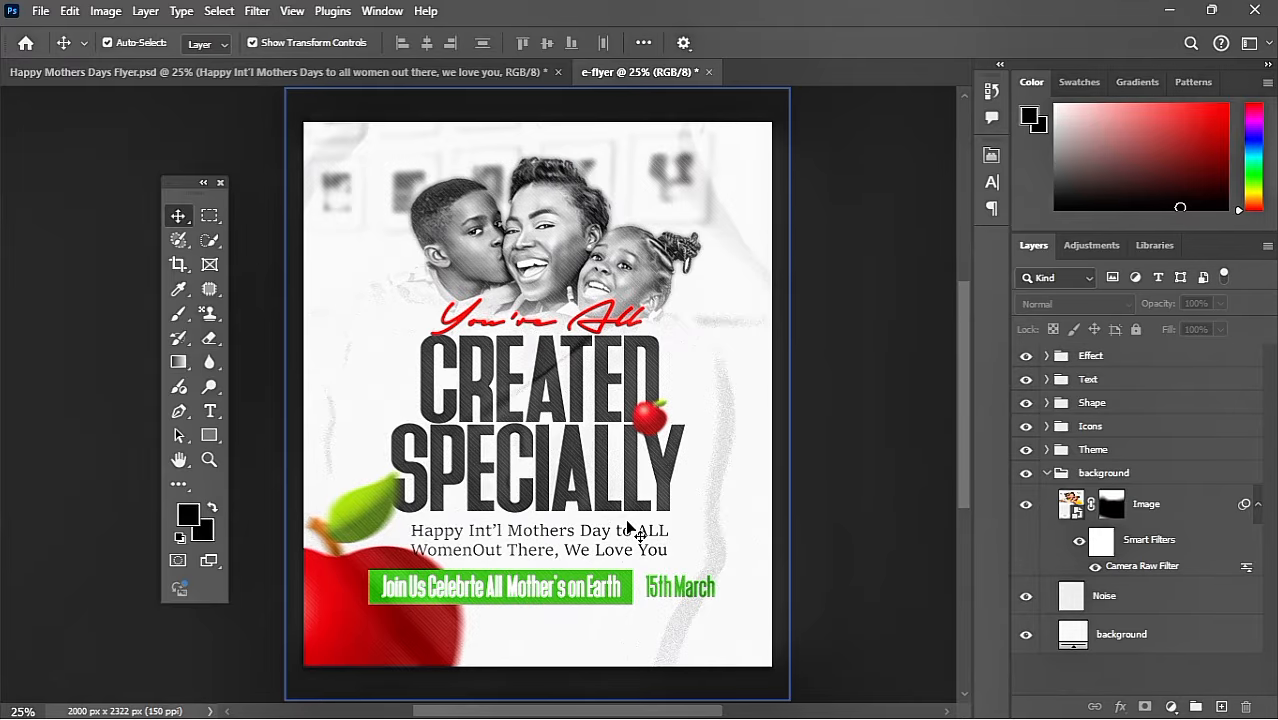
Examine the flyer's headline, photo and texture overlays up close and at full-page view.
key("ctrl+plus")
key("ctrl+plus")
key("ctrl+minus")
key("ctrl+minus")
key("ctrl+minus")
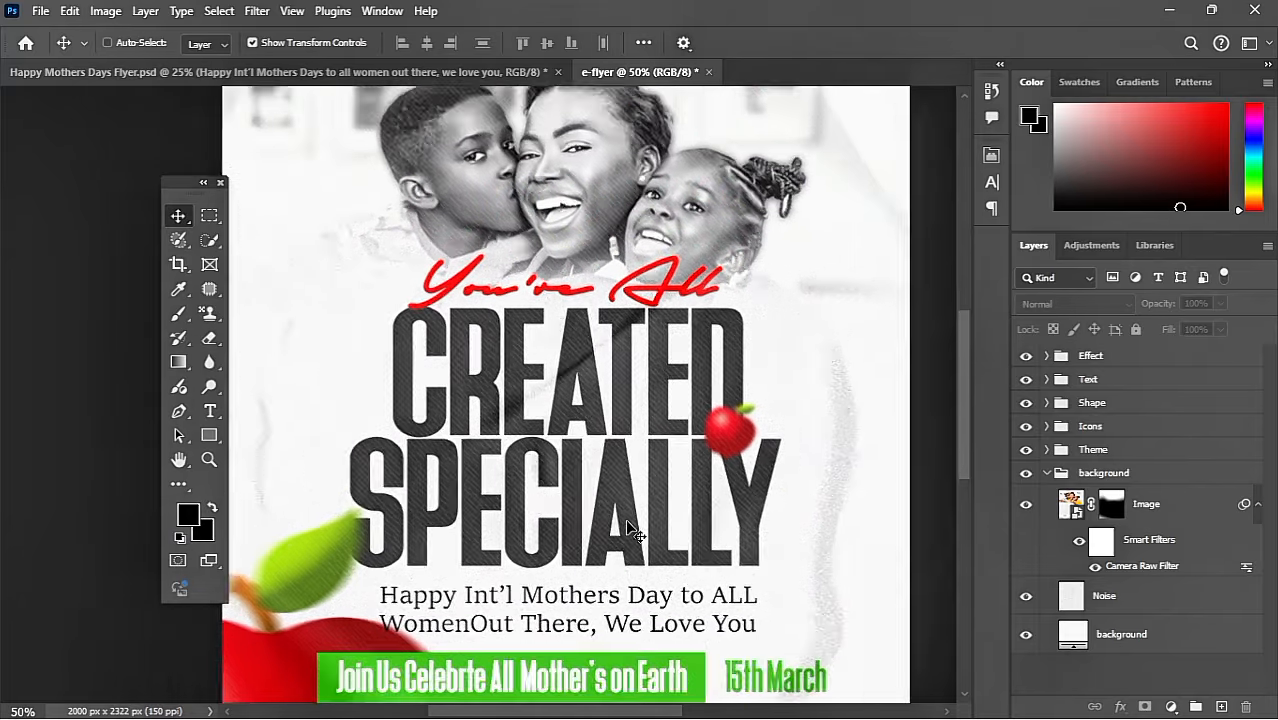
key("ctrl+plus")
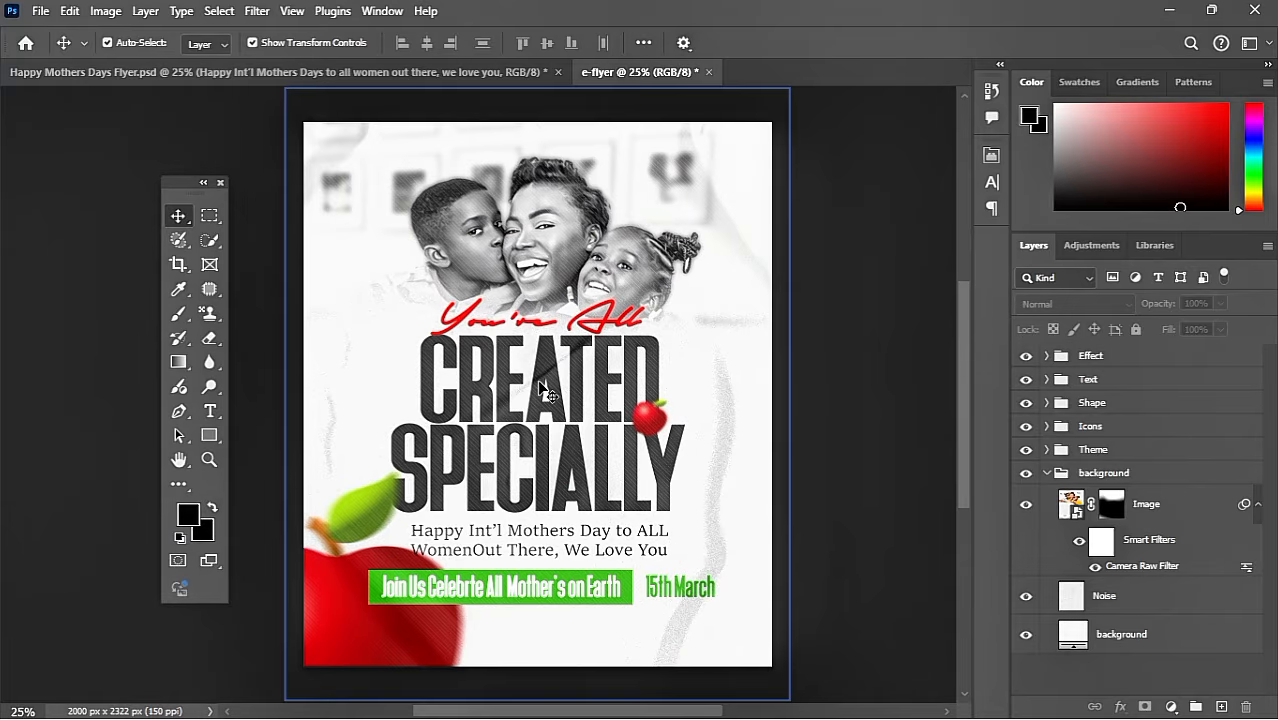
scroll(672, 440, "up", 2)
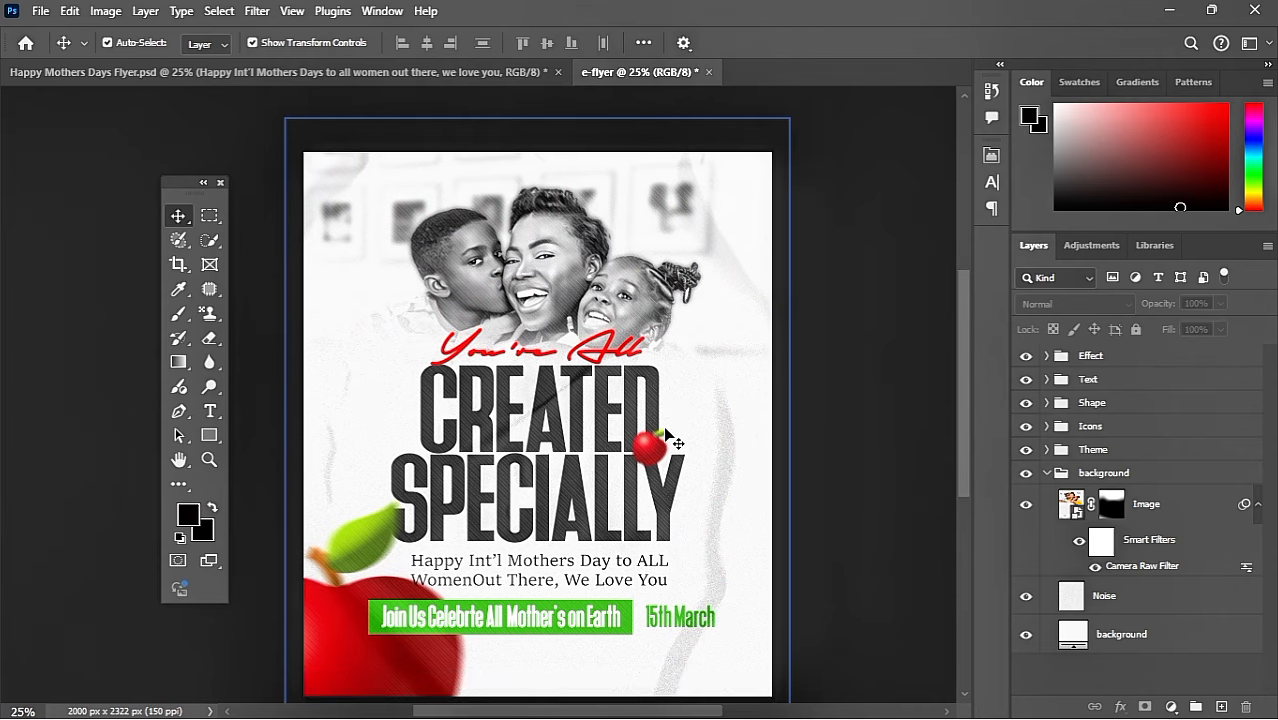
scroll(600, 517, "down", 2)
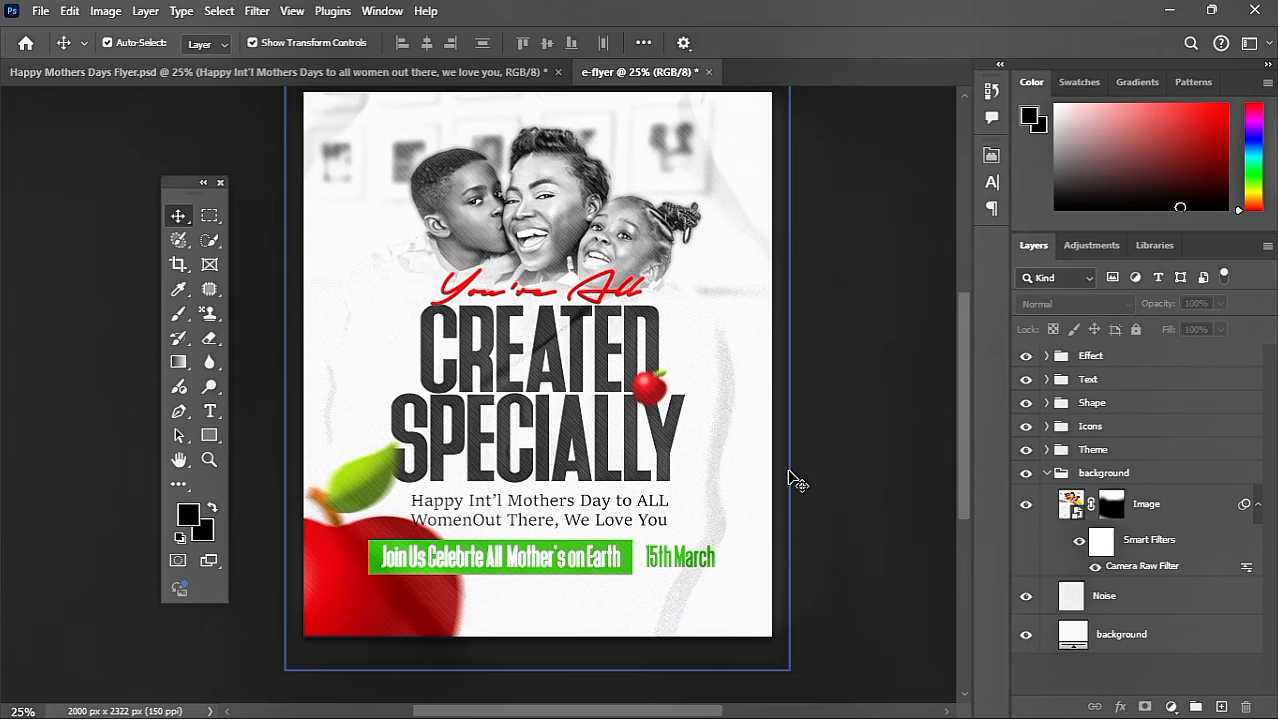
Collapse the background group and lock it.
left_click(1060, 471)
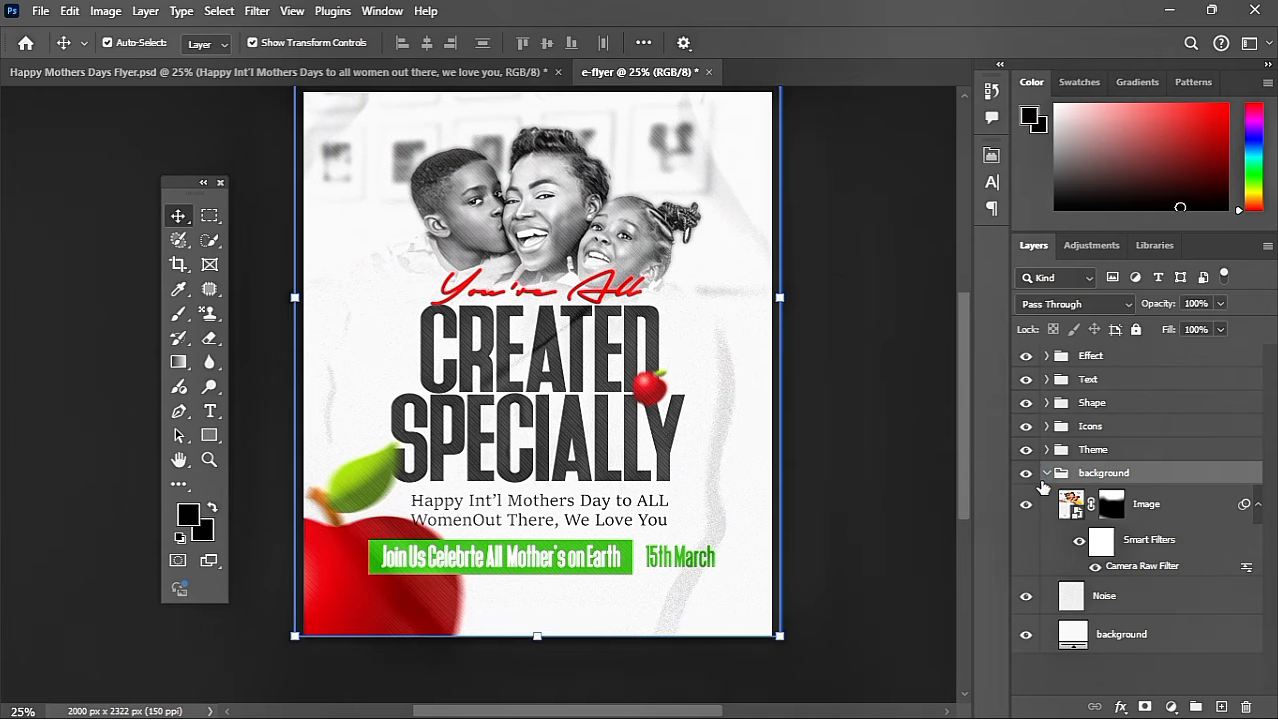
left_click(1047, 474)
key("ctrl+slash")
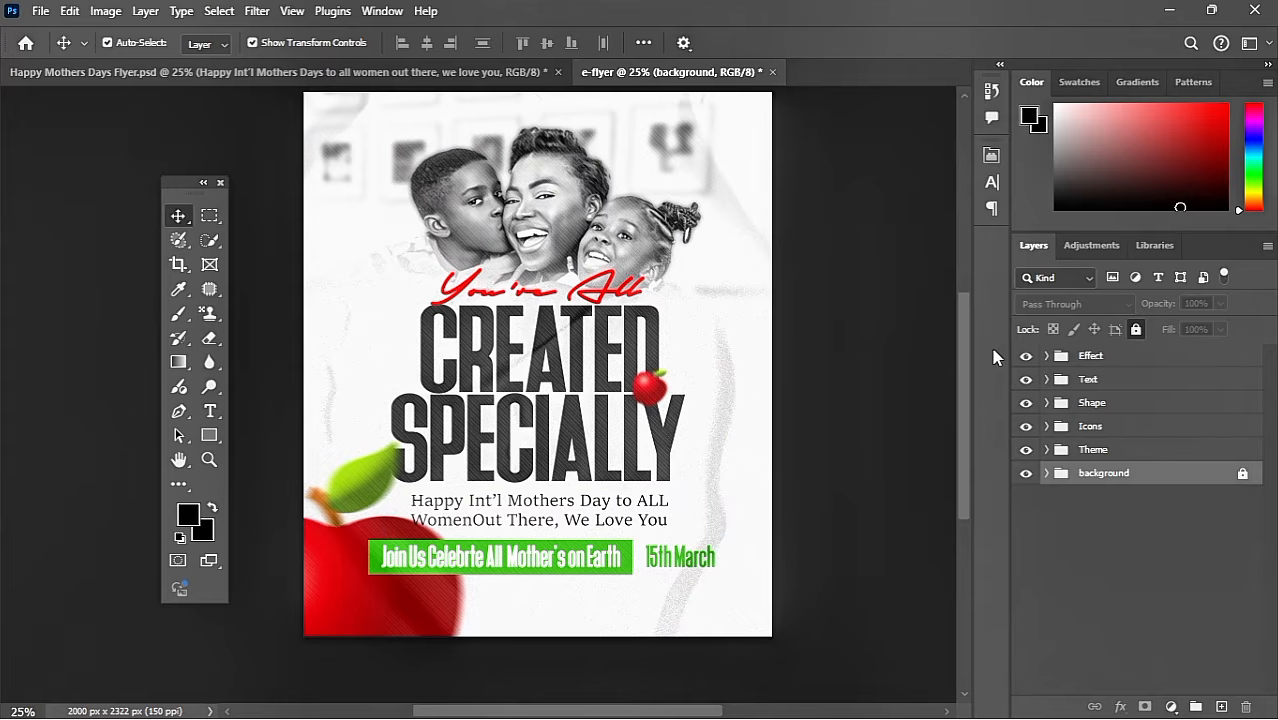
scroll(586, 340, "up", 1)
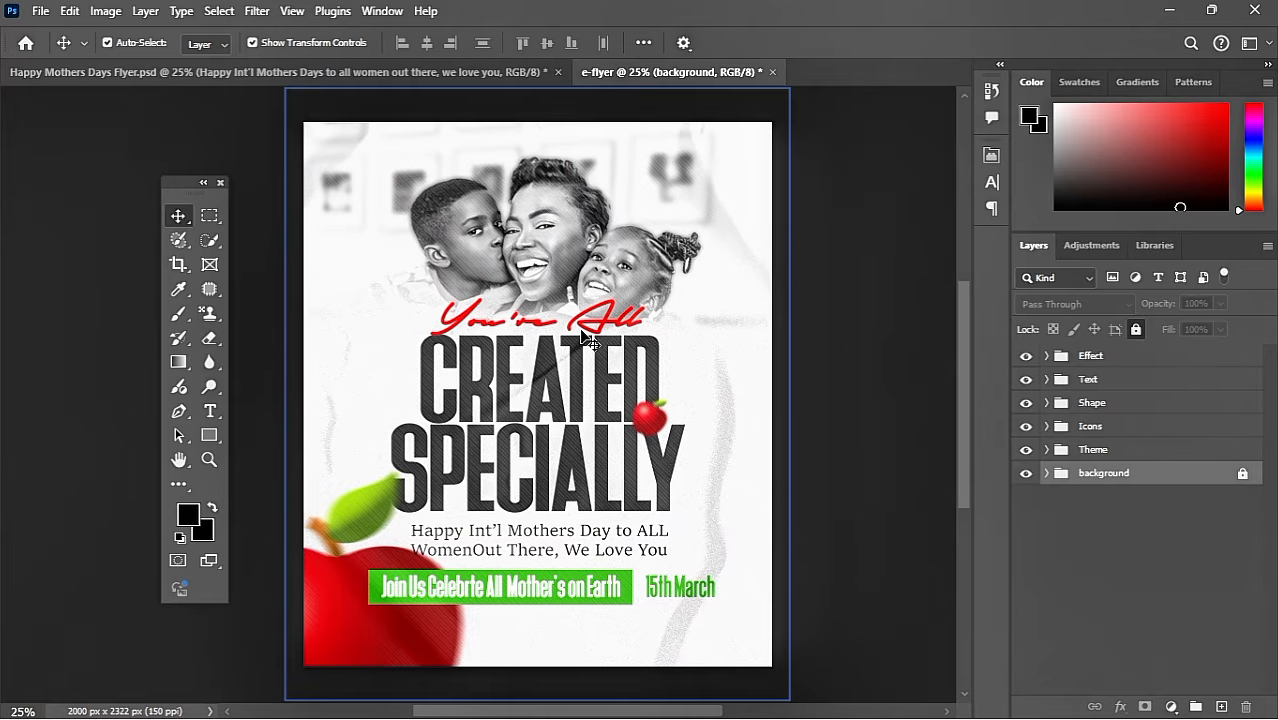